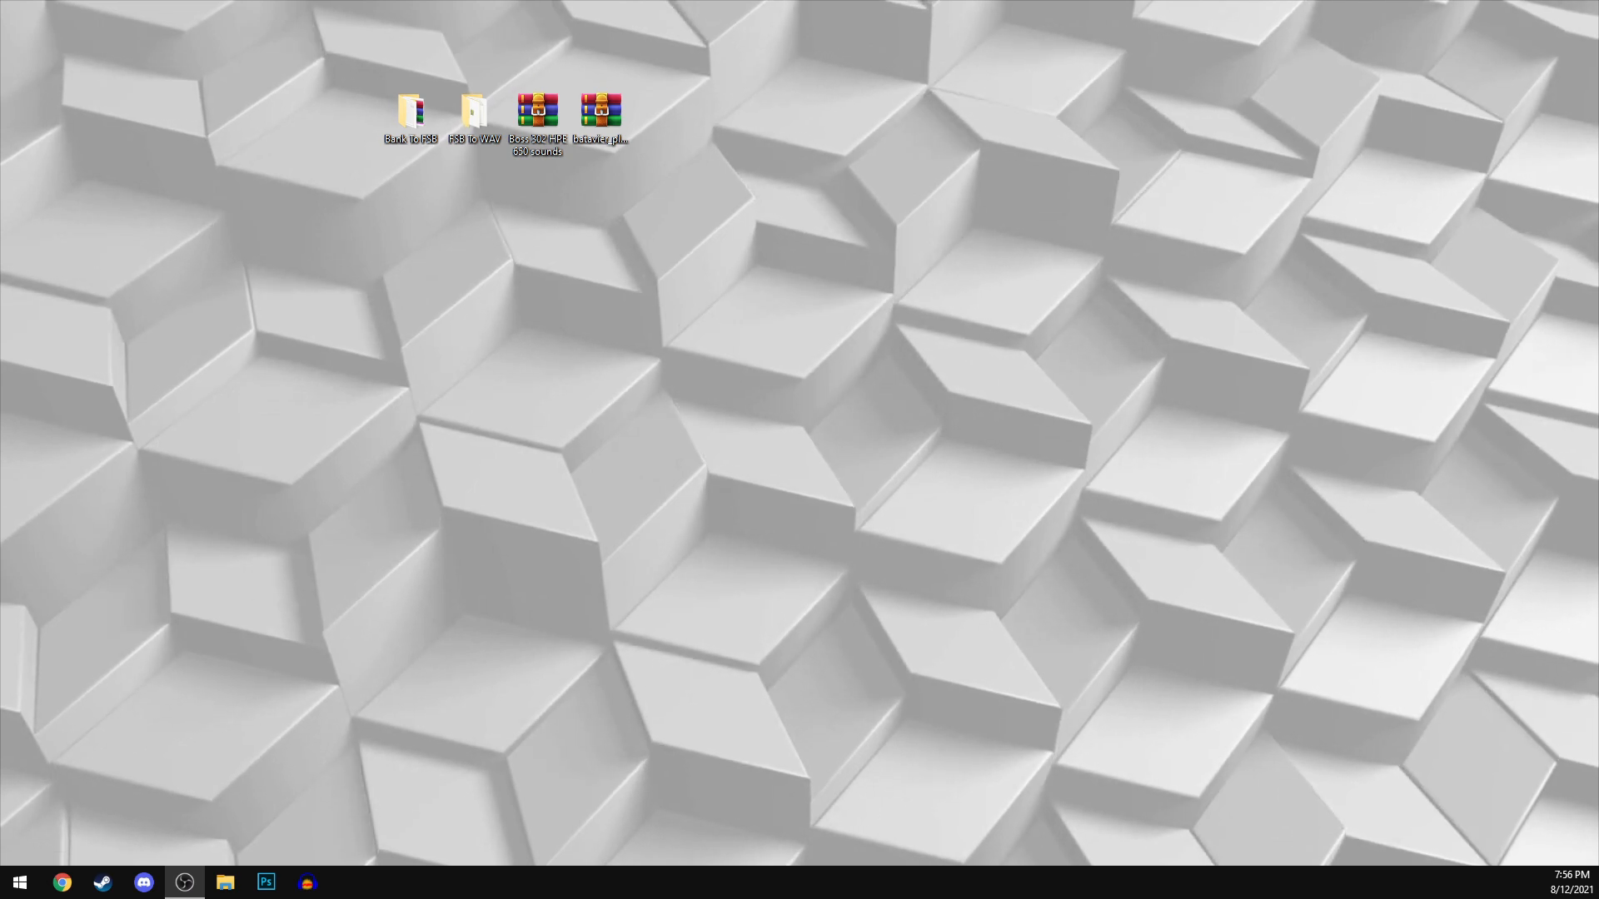
Step: Arrange the batavier plus 8 touring and Boss 302 HPE 650 sounds archives side by side near the middle of the desktop
{"action": "left_click_drag", "start_coordinate": [620, 112], "coordinate": [873, 448]}
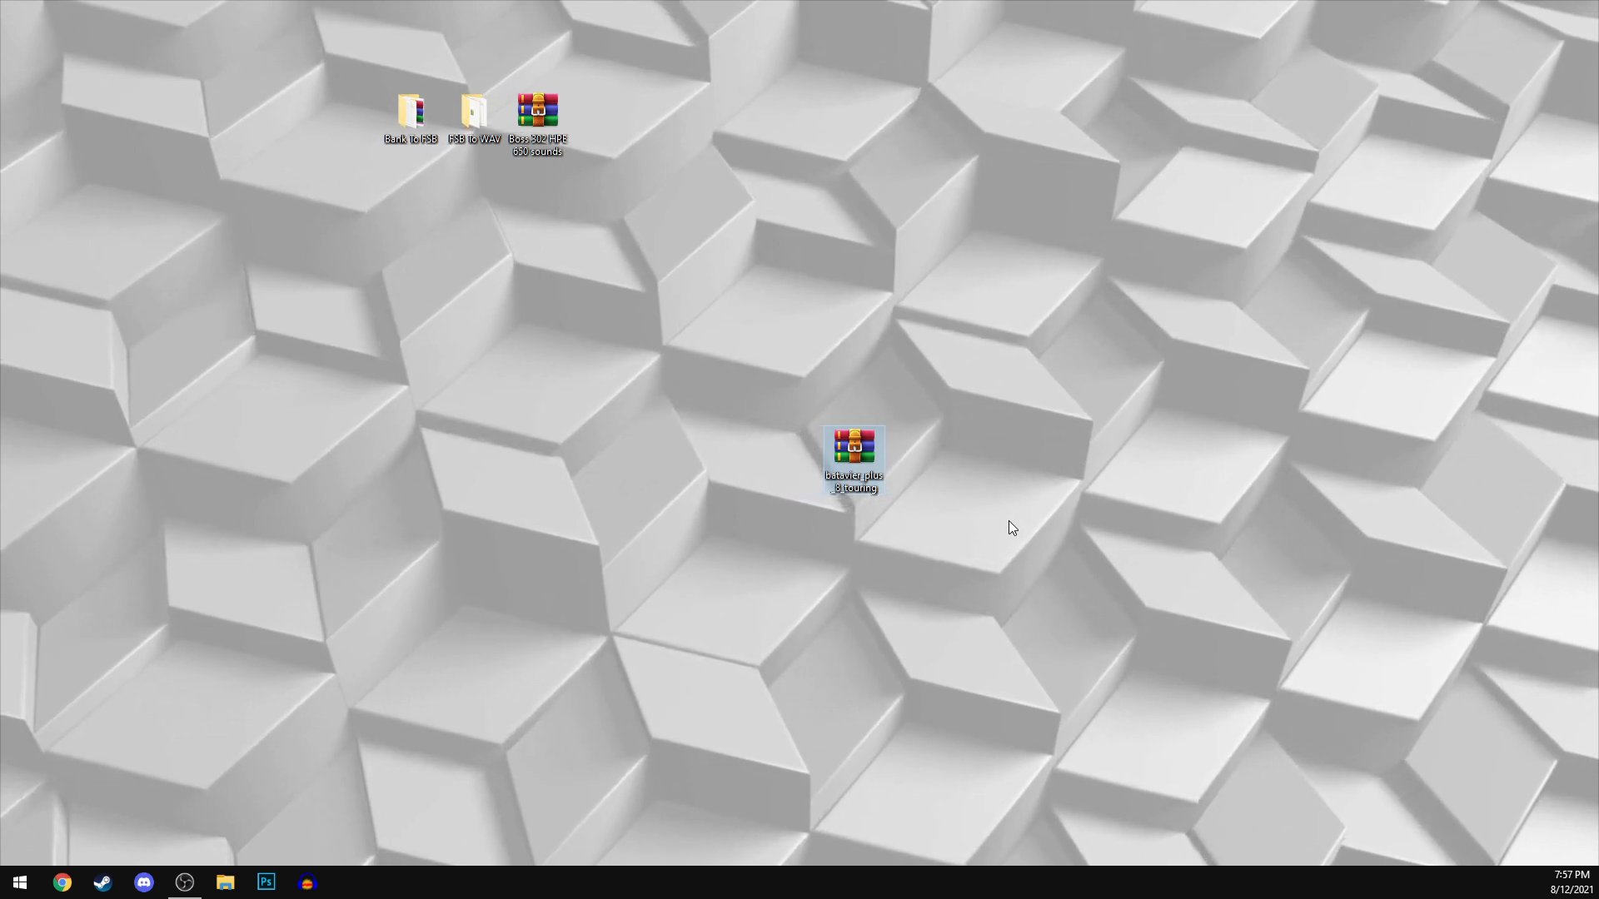
{"action": "left_click_drag", "start_coordinate": [528, 111], "coordinate": [971, 448]}
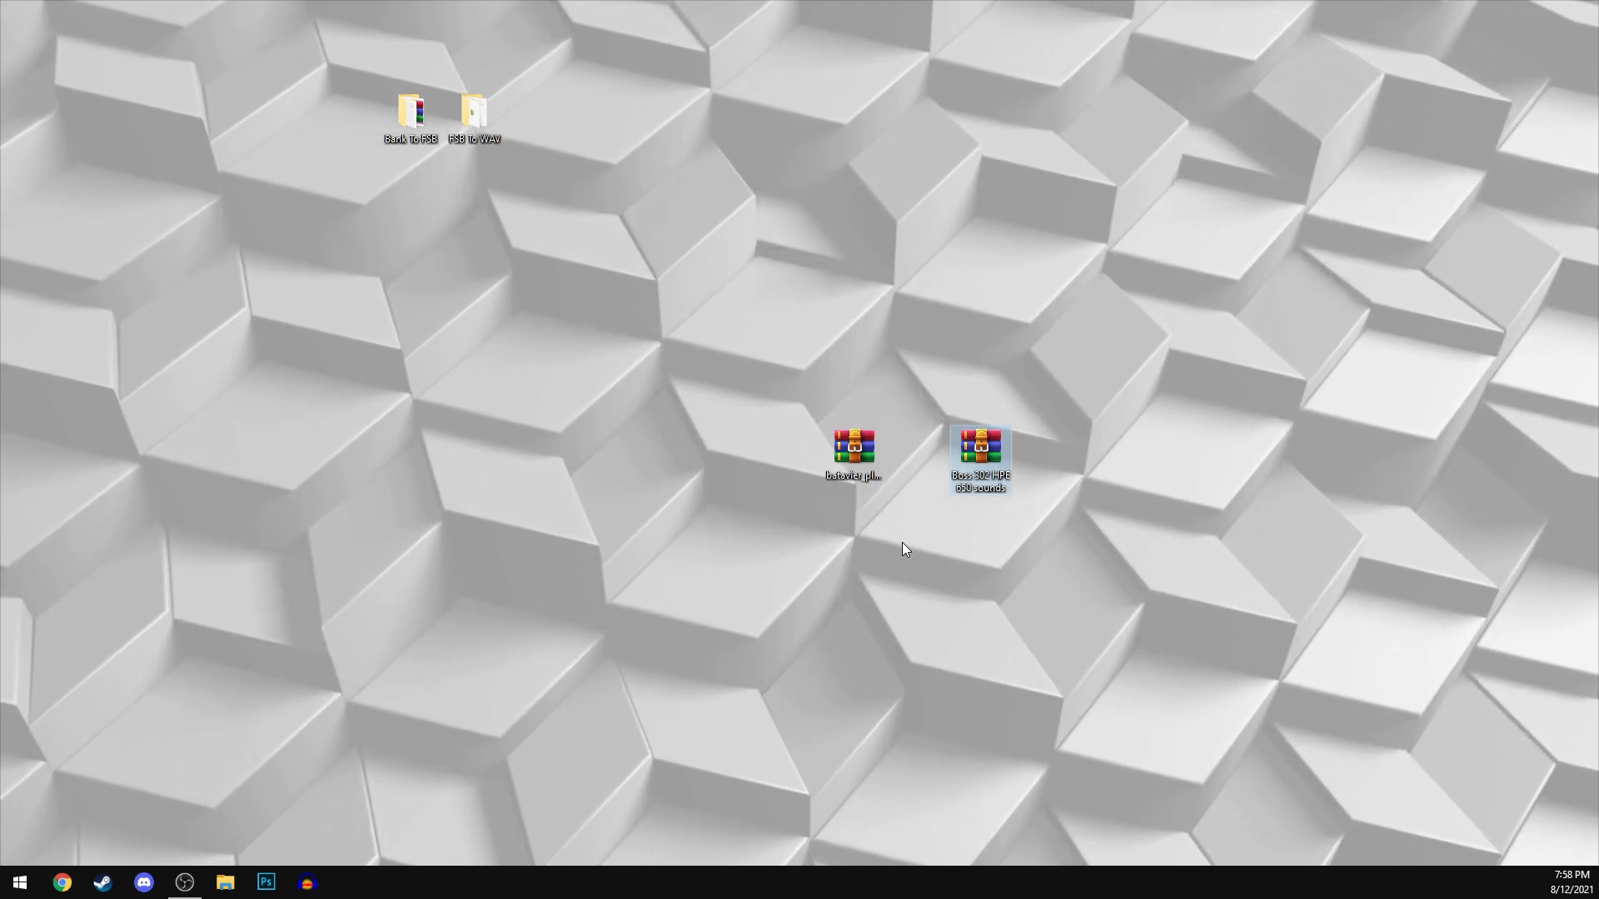
{"action": "left_click_drag", "start_coordinate": [855, 461], "coordinate": [731, 321]}
{"action": "left_click_drag", "start_coordinate": [653, 233], "coordinate": [1066, 524]}
{"action": "left_click_drag", "start_coordinate": [981, 453], "coordinate": [904, 301]}
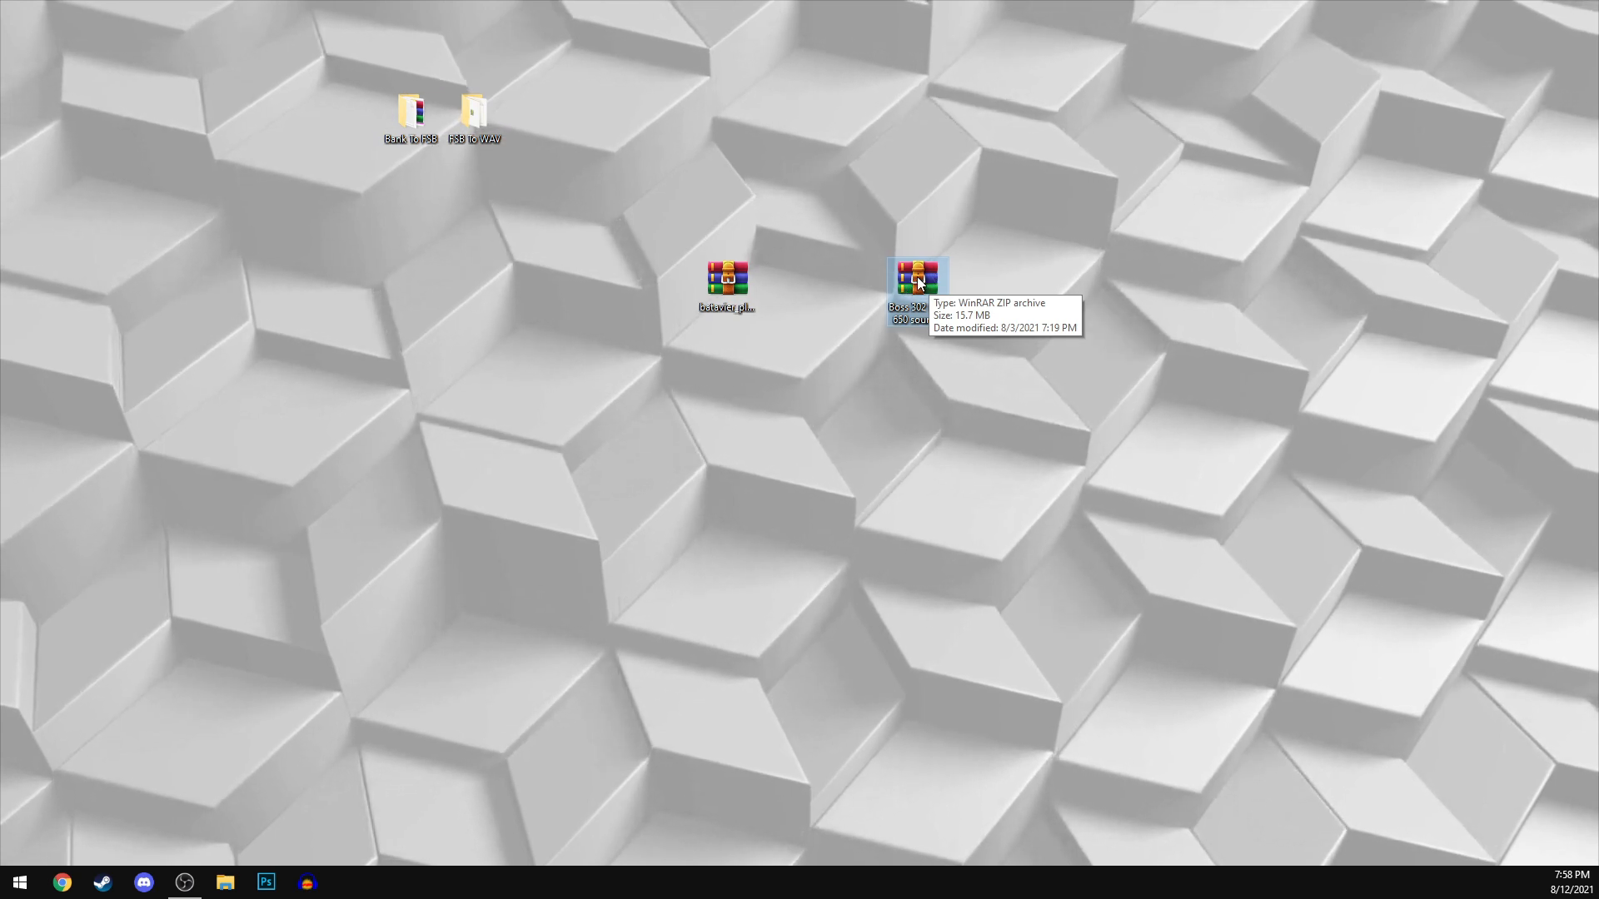
Step: Extract the Boss 302 HPE 650 sounds archive in place and position its bank and GUIDs files just above the archive
{"action": "left_click_drag", "start_coordinate": [847, 225], "coordinate": [952, 307]}
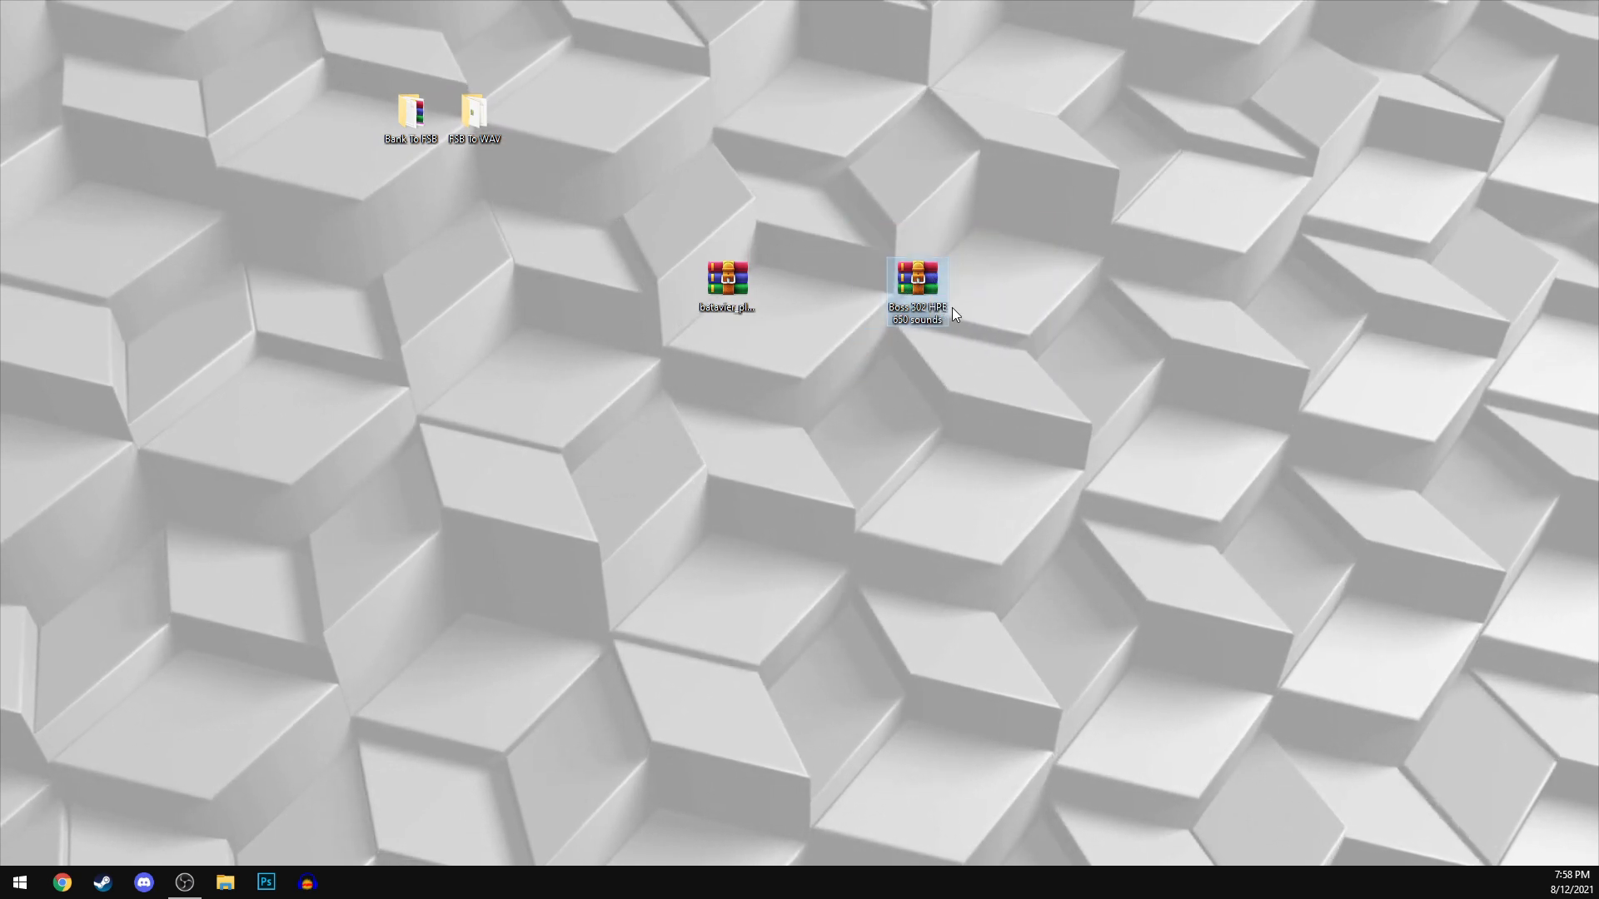
{"action": "right_click", "coordinate": [918, 273]}
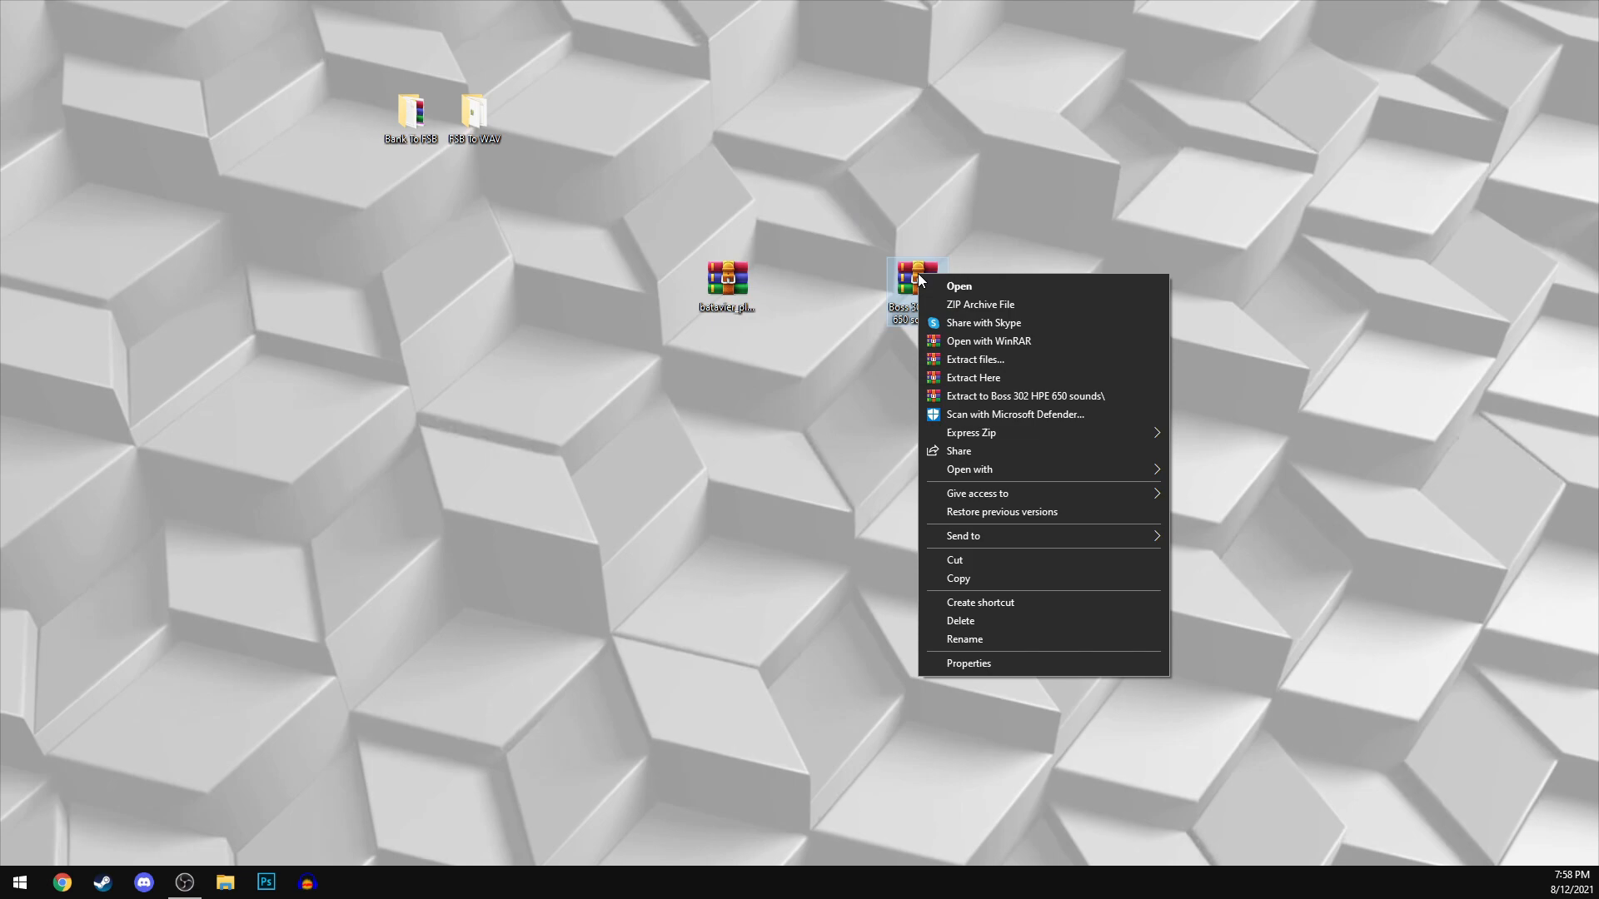
{"action": "left_click", "coordinate": [998, 378]}
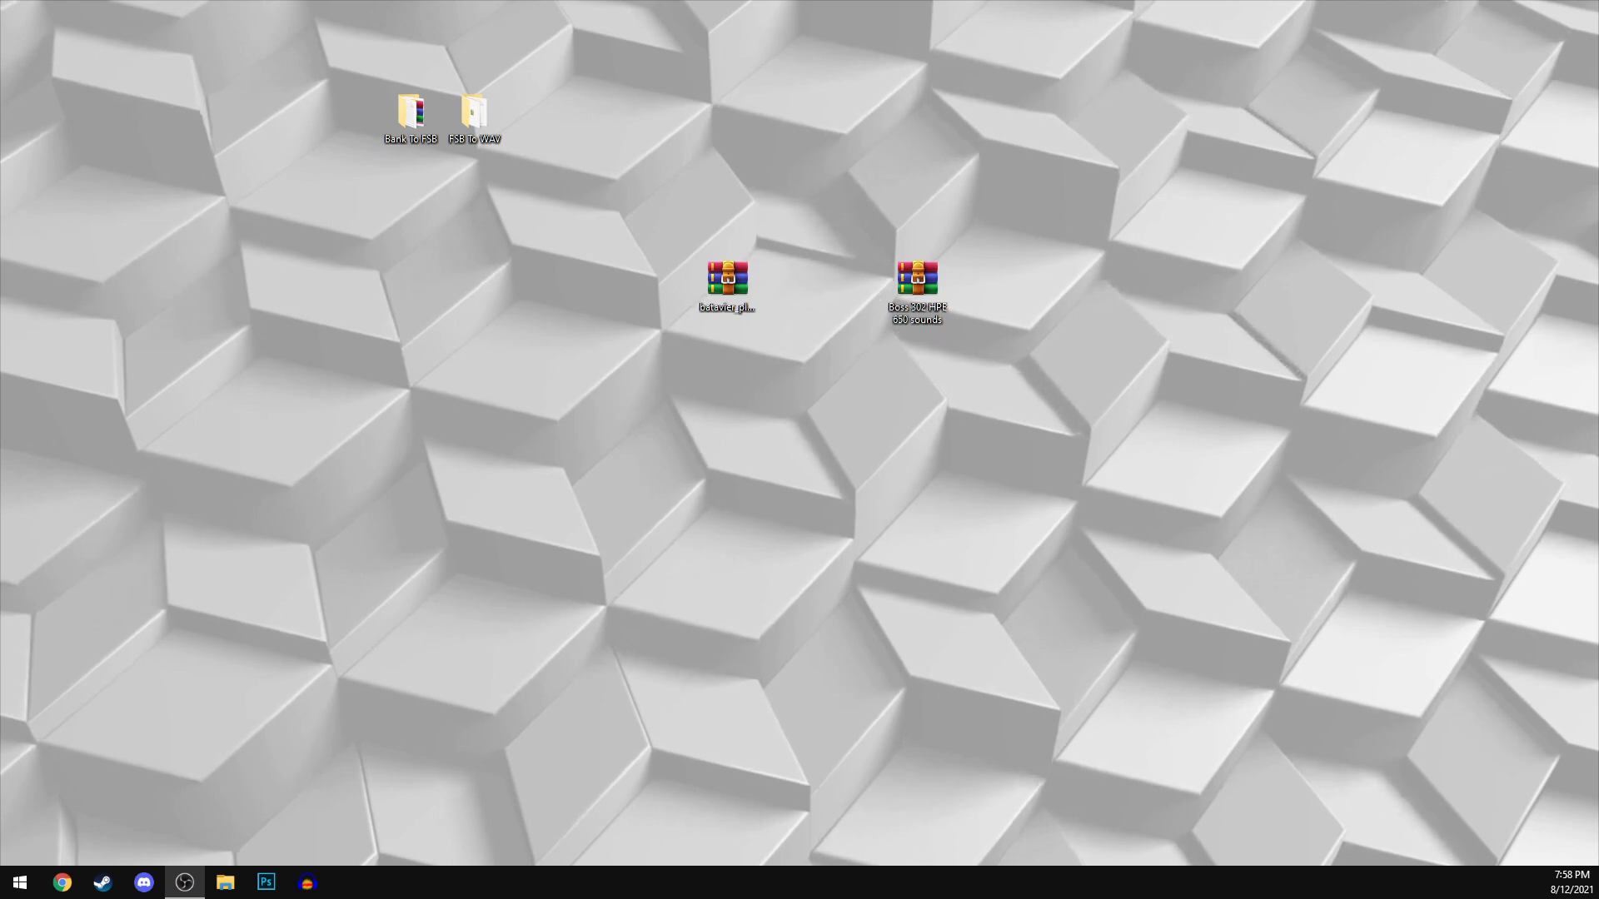
{"action": "left_click_drag", "start_coordinate": [1598, 469], "coordinate": [998, 242]}
{"action": "left_click_drag", "start_coordinate": [1598, 250], "coordinate": [985, 234]}
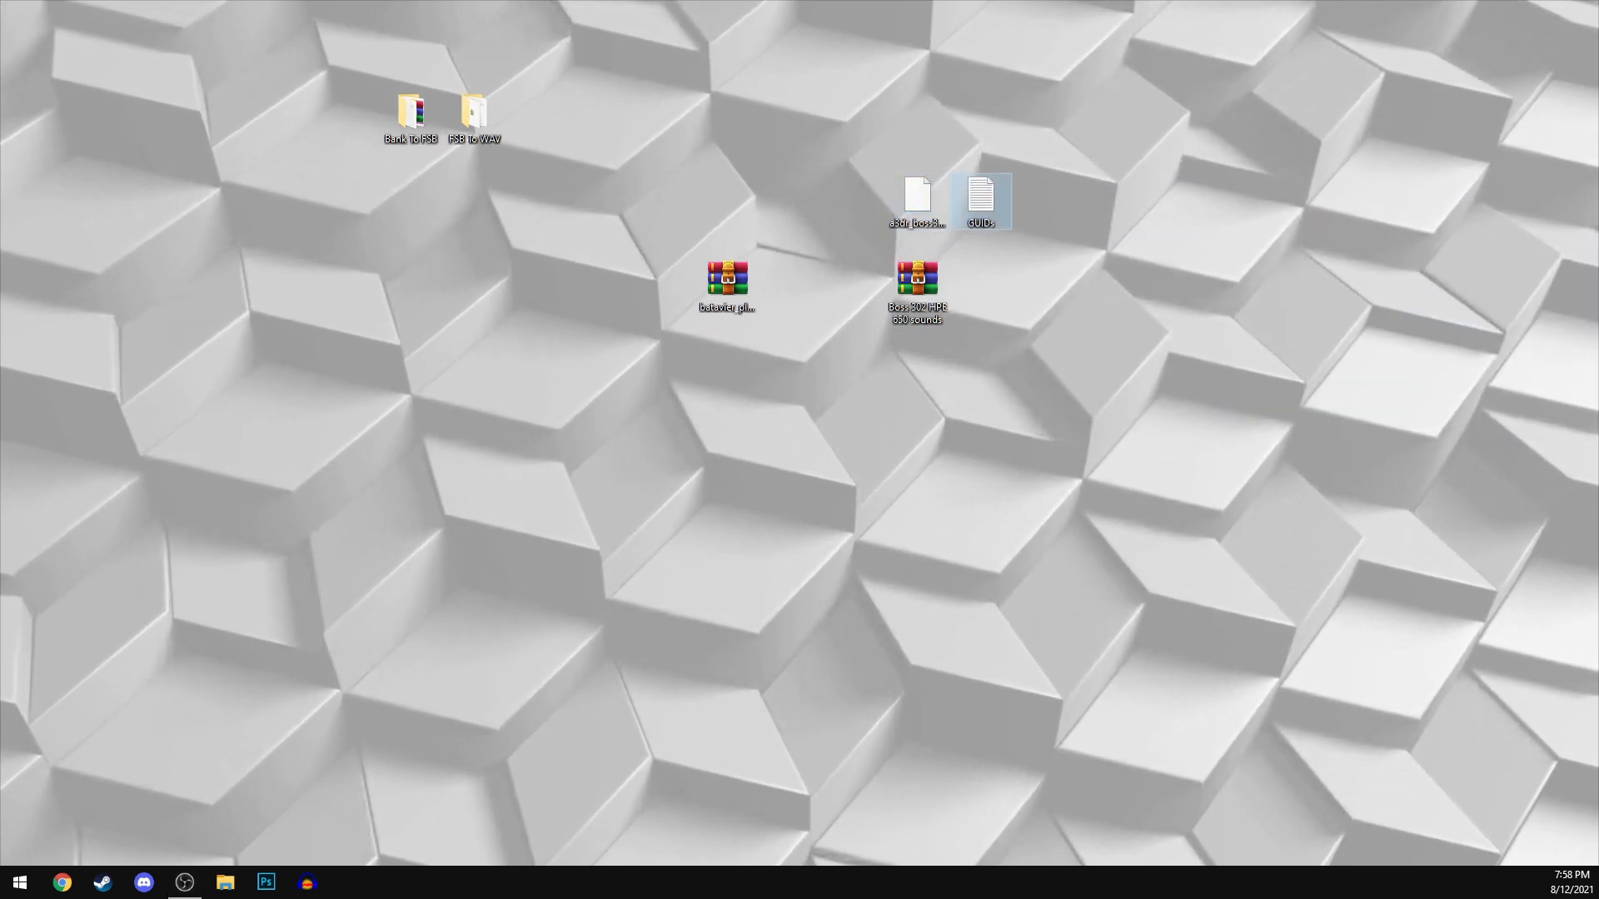
Step: Delete the extracted GUIDs file and place the a3dr_boss302_laguna_seca_650.bank file beside the Boss 302 archive
{"action": "left_click", "coordinate": [963, 276]}
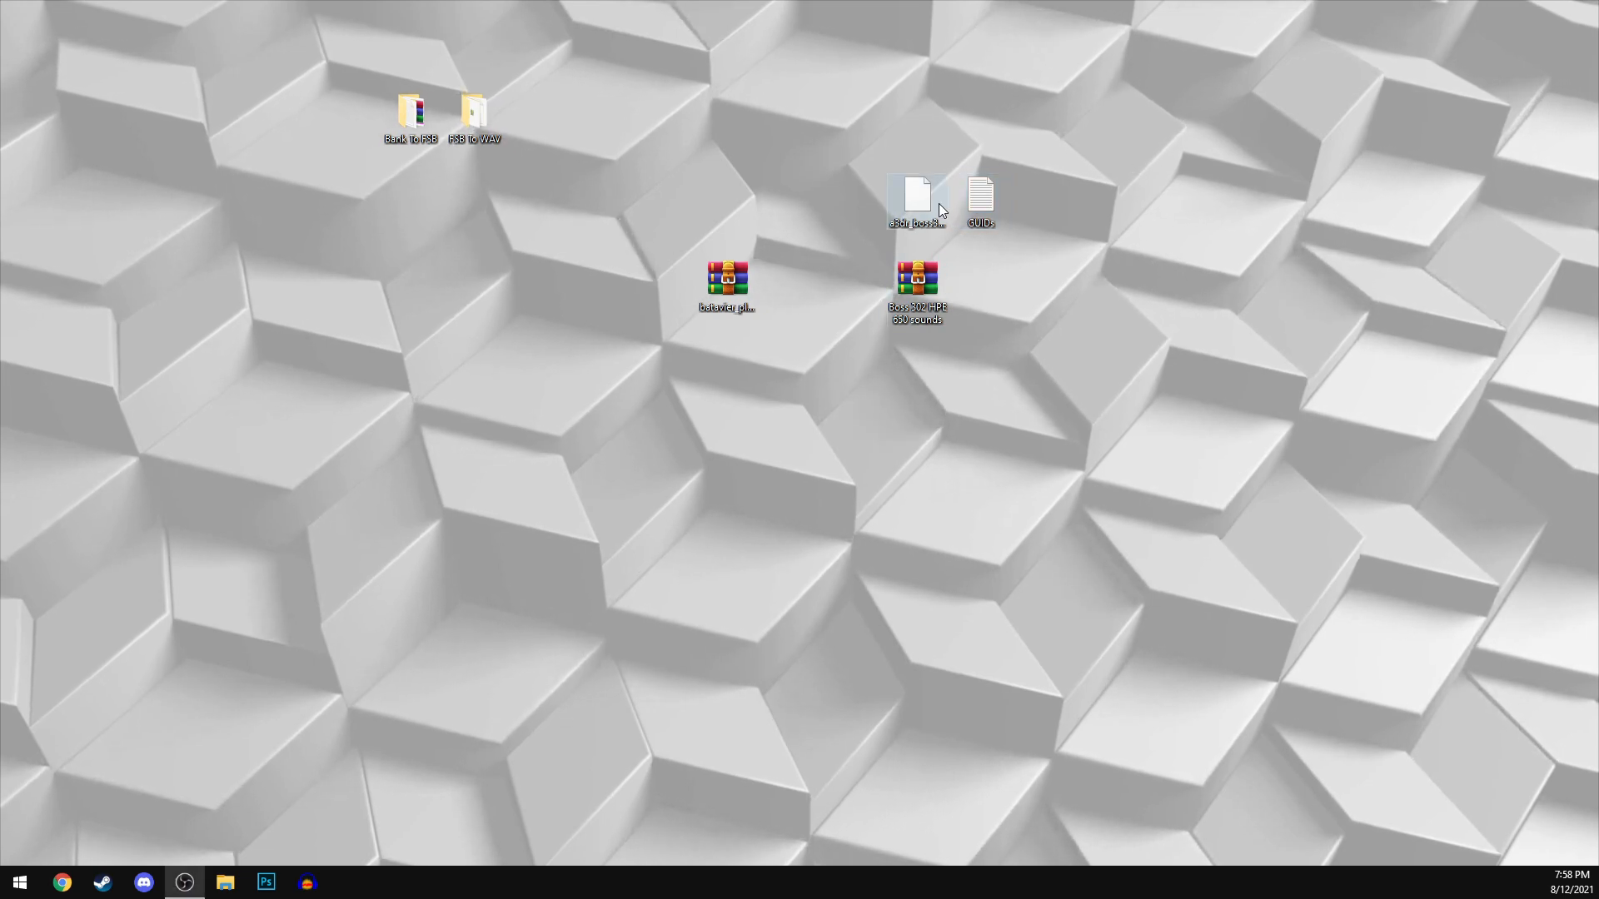
{"action": "left_click", "coordinate": [995, 212]}
{"action": "key", "text": "Delete"}
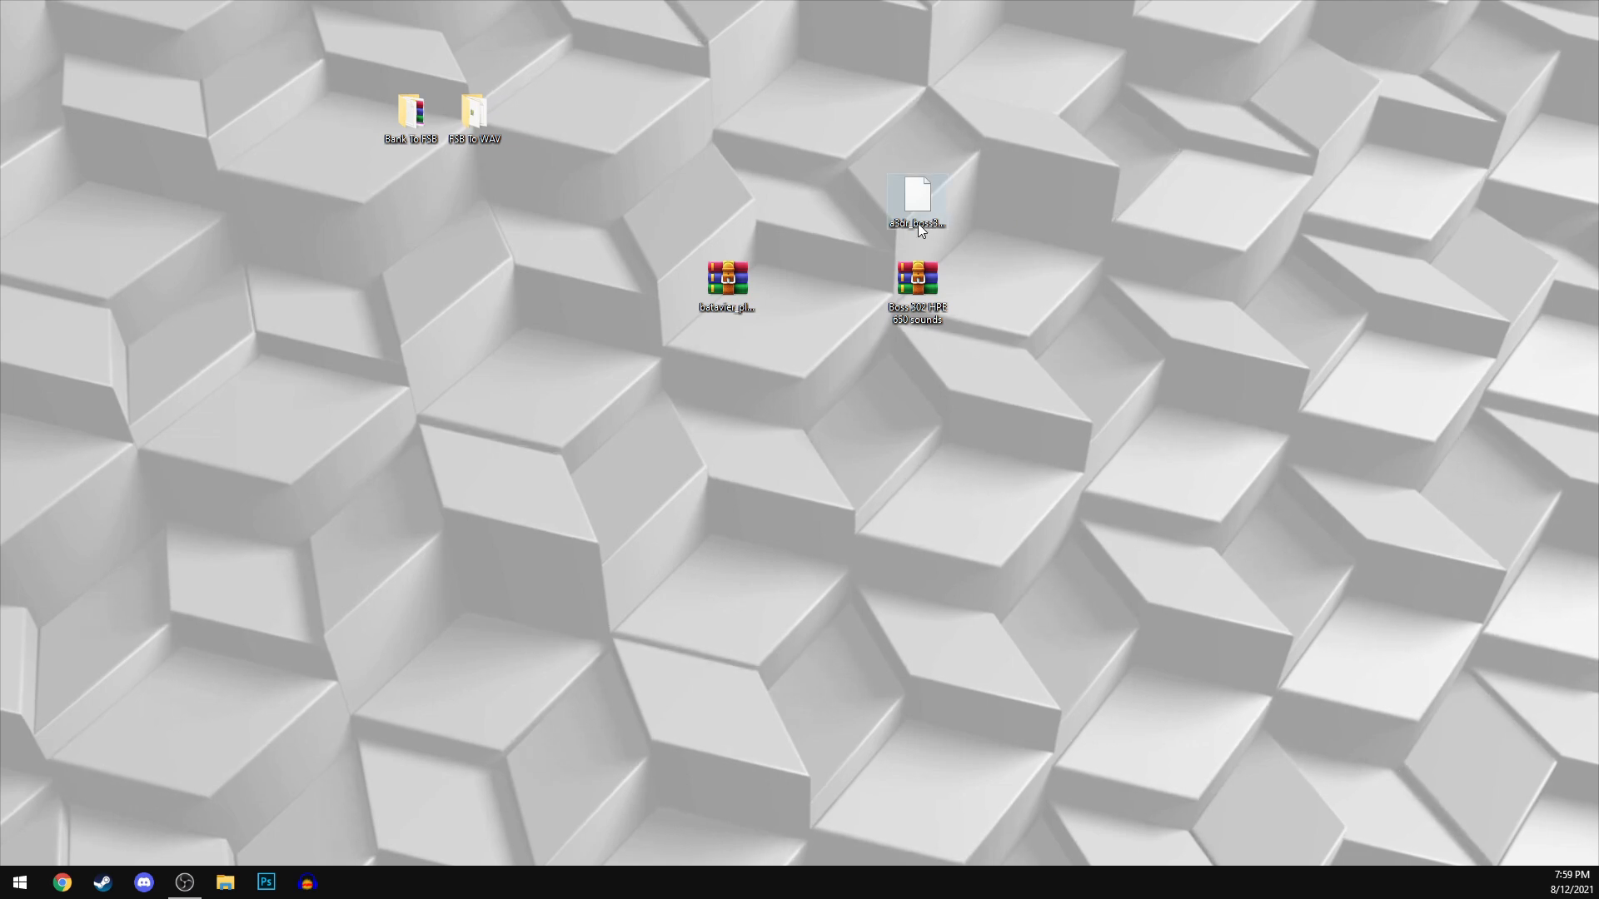
{"action": "left_click", "coordinate": [921, 199]}
{"action": "left_click_drag", "start_coordinate": [927, 205], "coordinate": [1009, 298]}
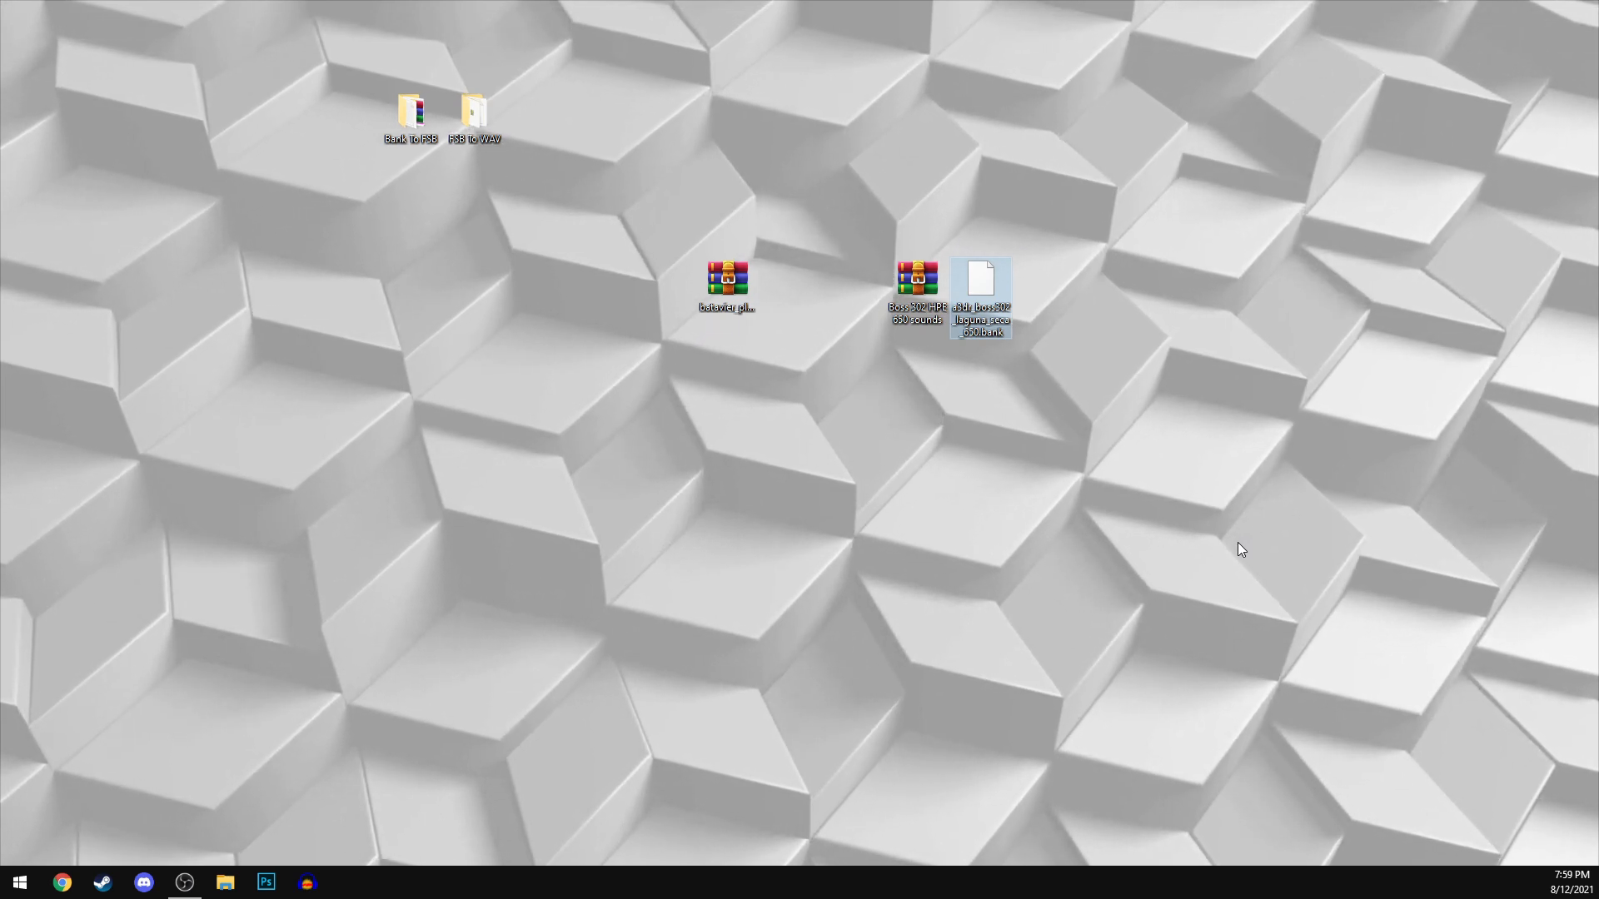
Step: Move the Bank To FSB folder above the extracted bank file on the desktop and open the folder
{"action": "left_click_drag", "start_coordinate": [310, 52], "coordinate": [612, 222]}
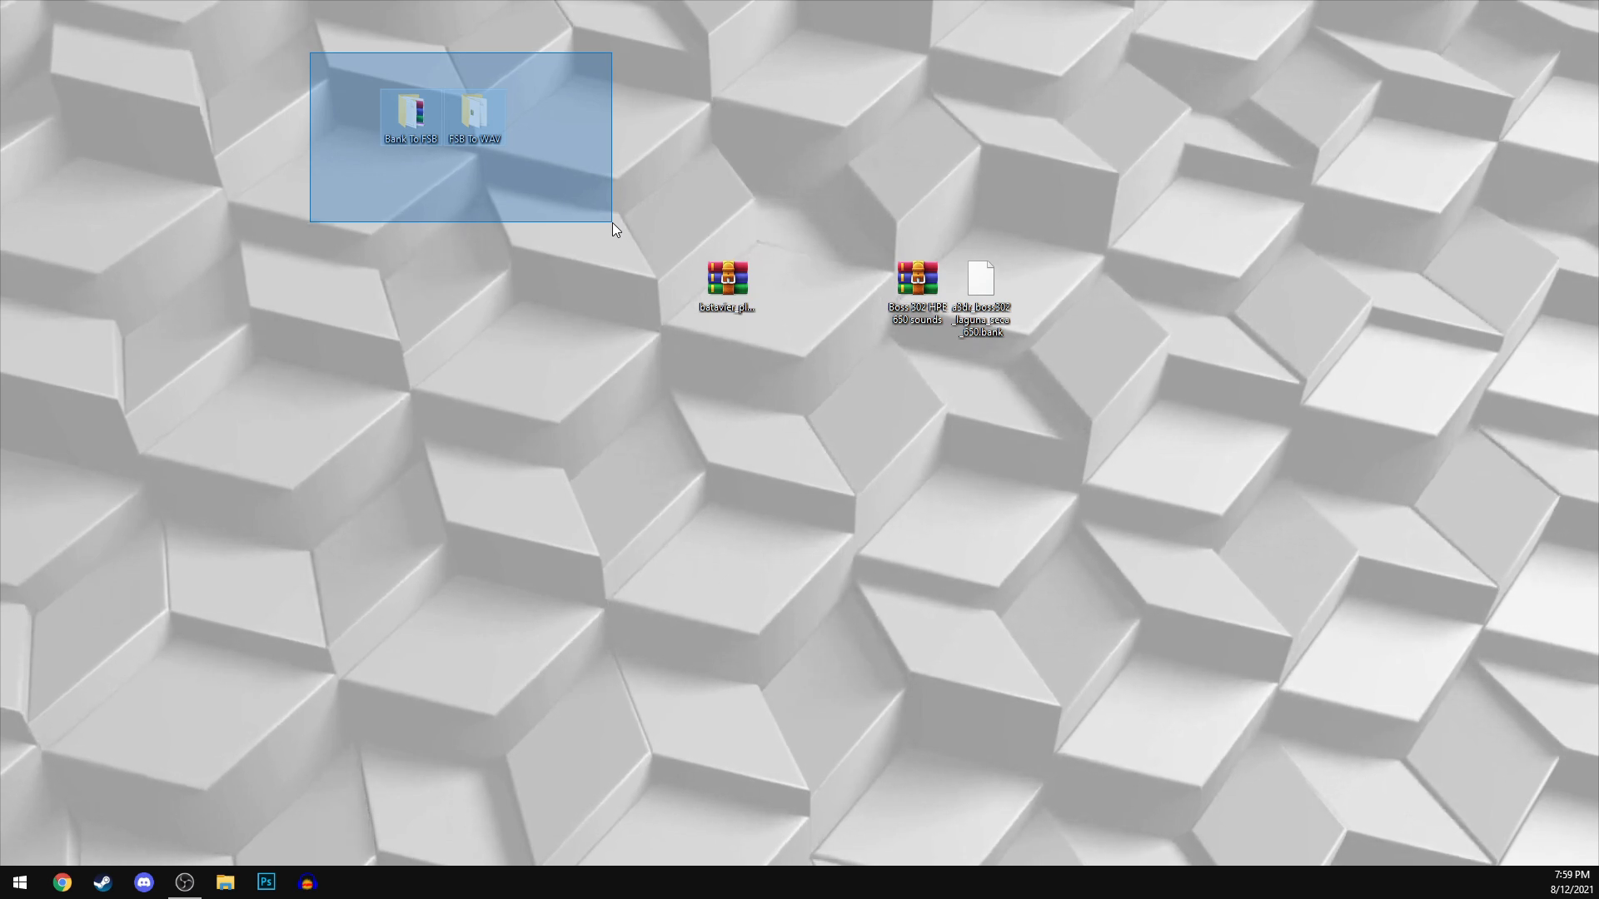
{"action": "left_click_drag", "start_coordinate": [612, 222], "coordinate": [1041, 108]}
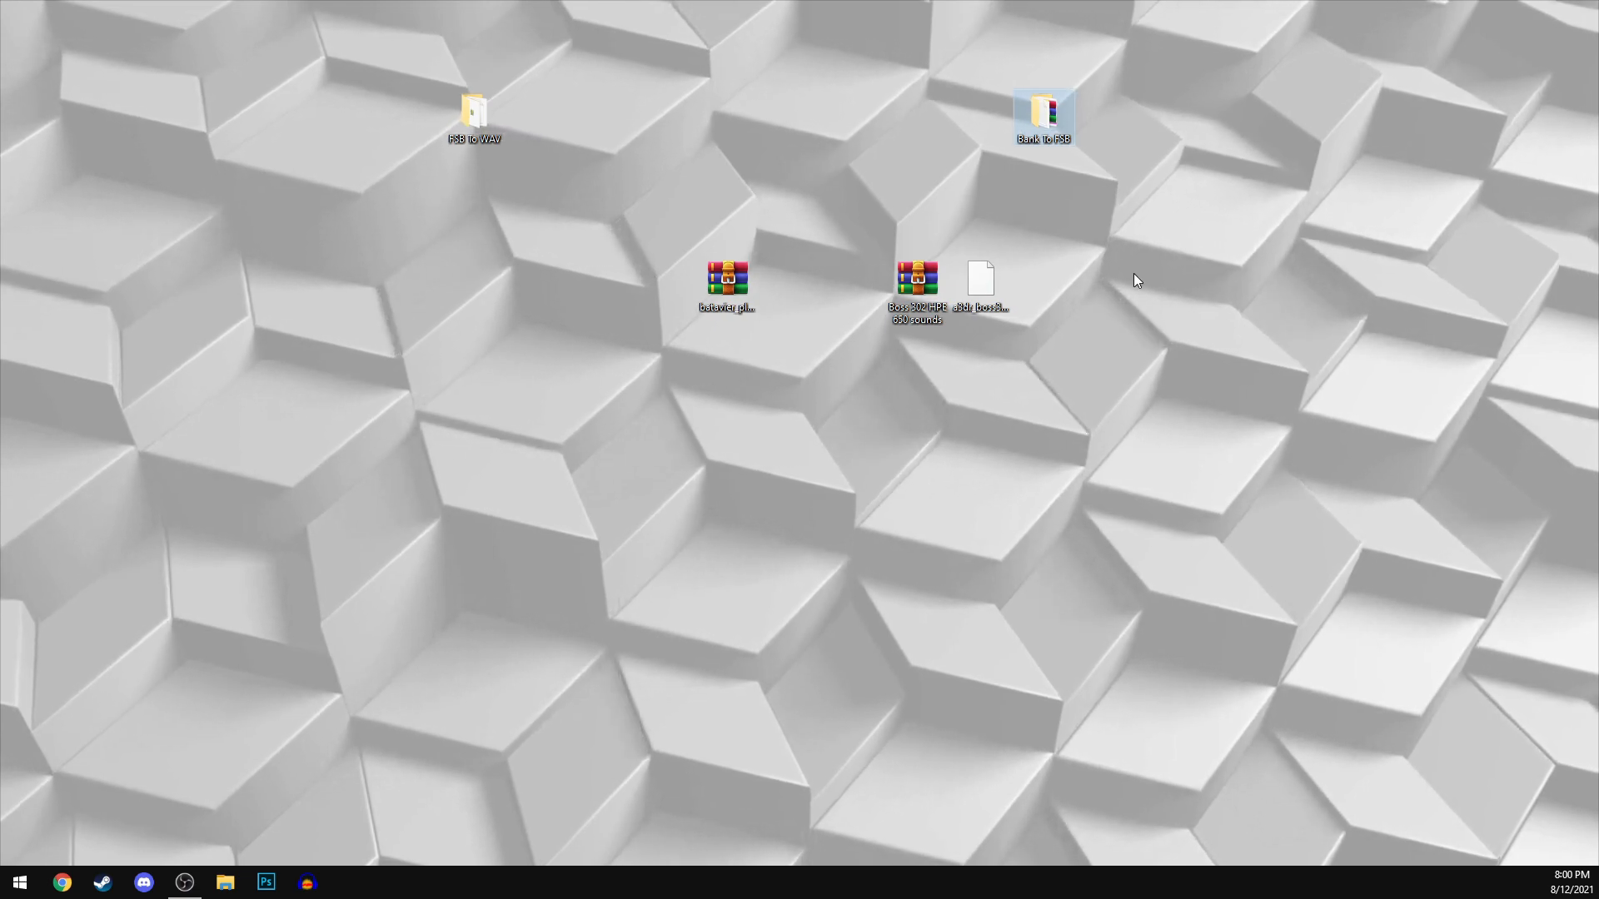
{"action": "double_click", "coordinate": [1051, 114]}
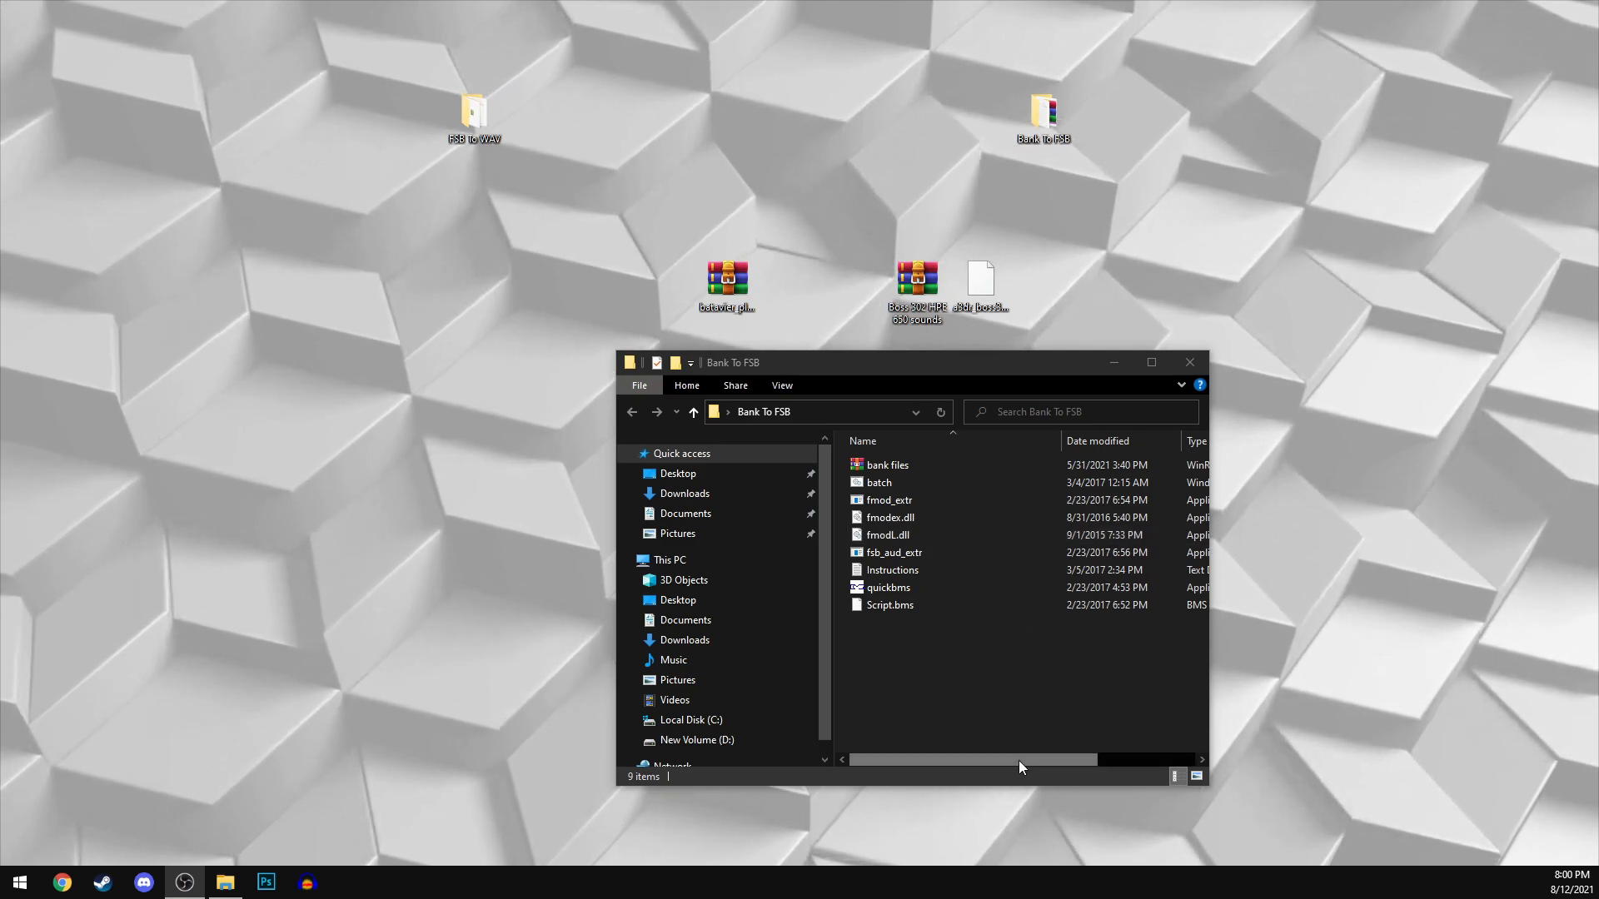
Step: Launch quickbms from the Bank To FSB folder and arrange its console and script selection dialog so both are readable
{"action": "mouse_move", "coordinate": [1018, 762]}
{"action": "left_mouse_down"}
{"action": "mouse_move", "coordinate": [1076, 763]}
{"action": "mouse_move", "coordinate": [1004, 762]}
{"action": "left_mouse_up"}
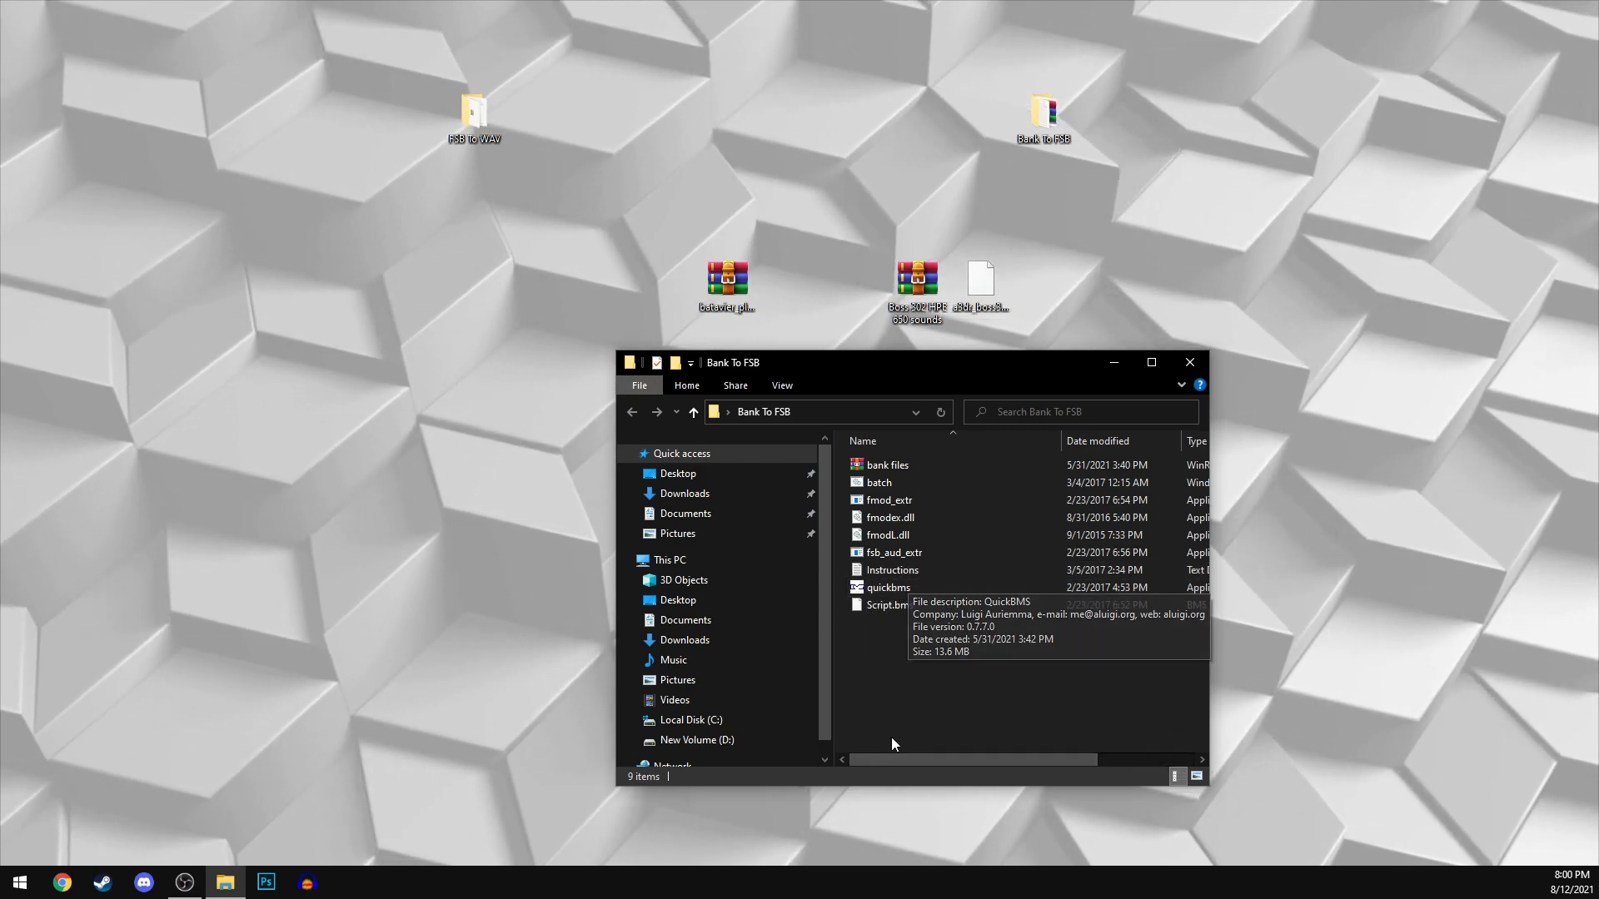
{"action": "left_click", "coordinate": [904, 590]}
{"action": "double_click", "coordinate": [903, 588]}
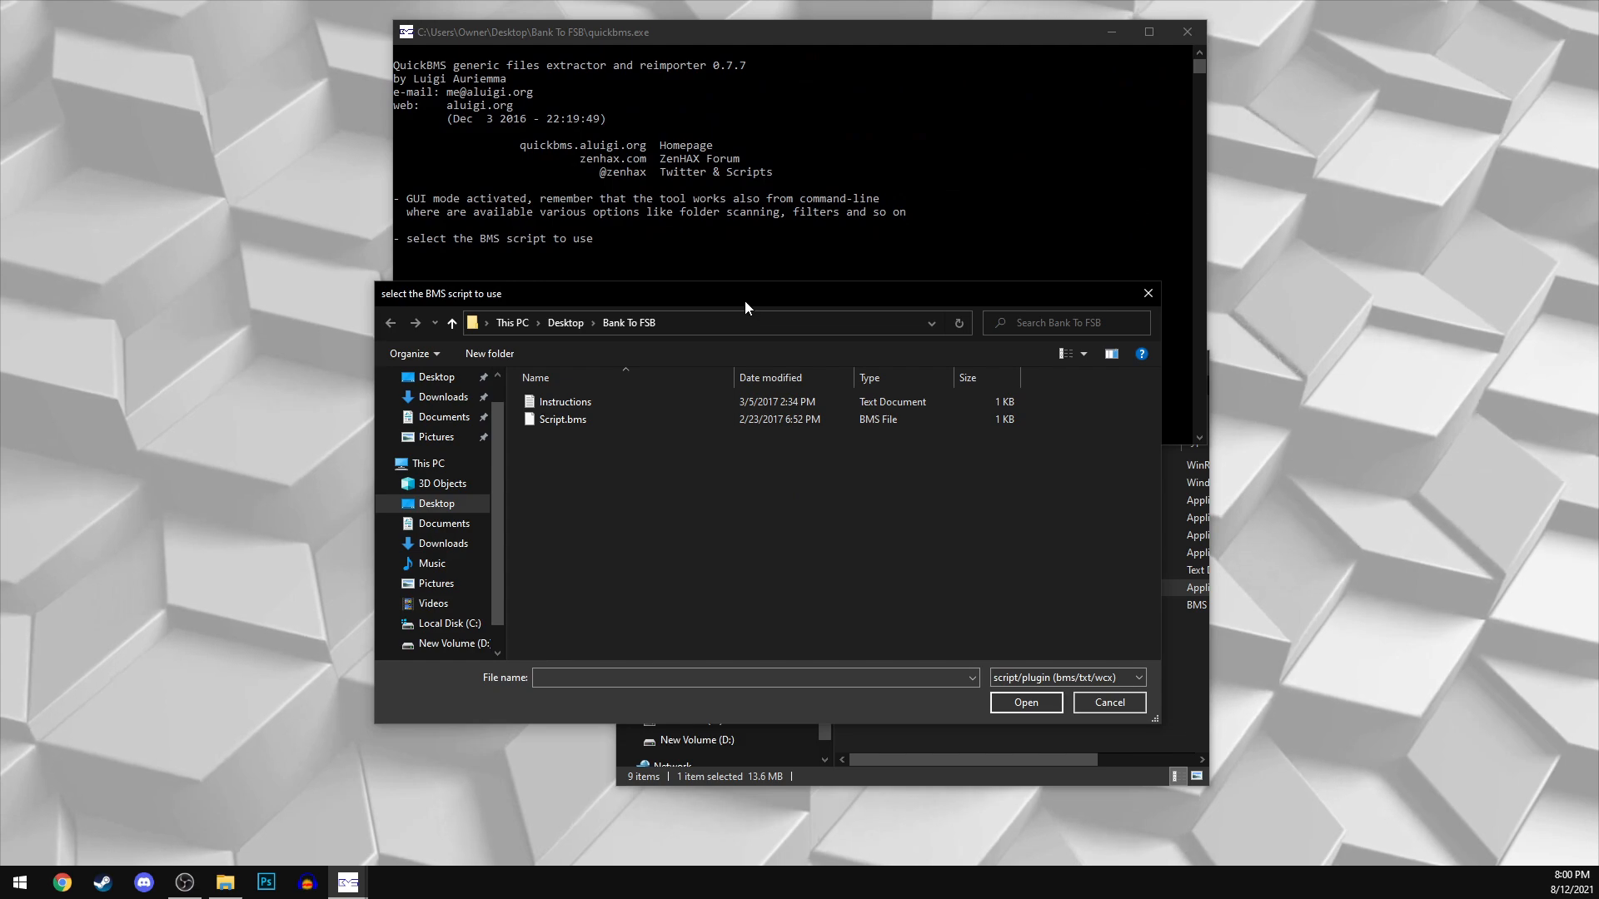
{"action": "left_click_drag", "start_coordinate": [607, 30], "coordinate": [307, 32]}
{"action": "left_click_drag", "start_coordinate": [578, 533], "coordinate": [623, 372]}
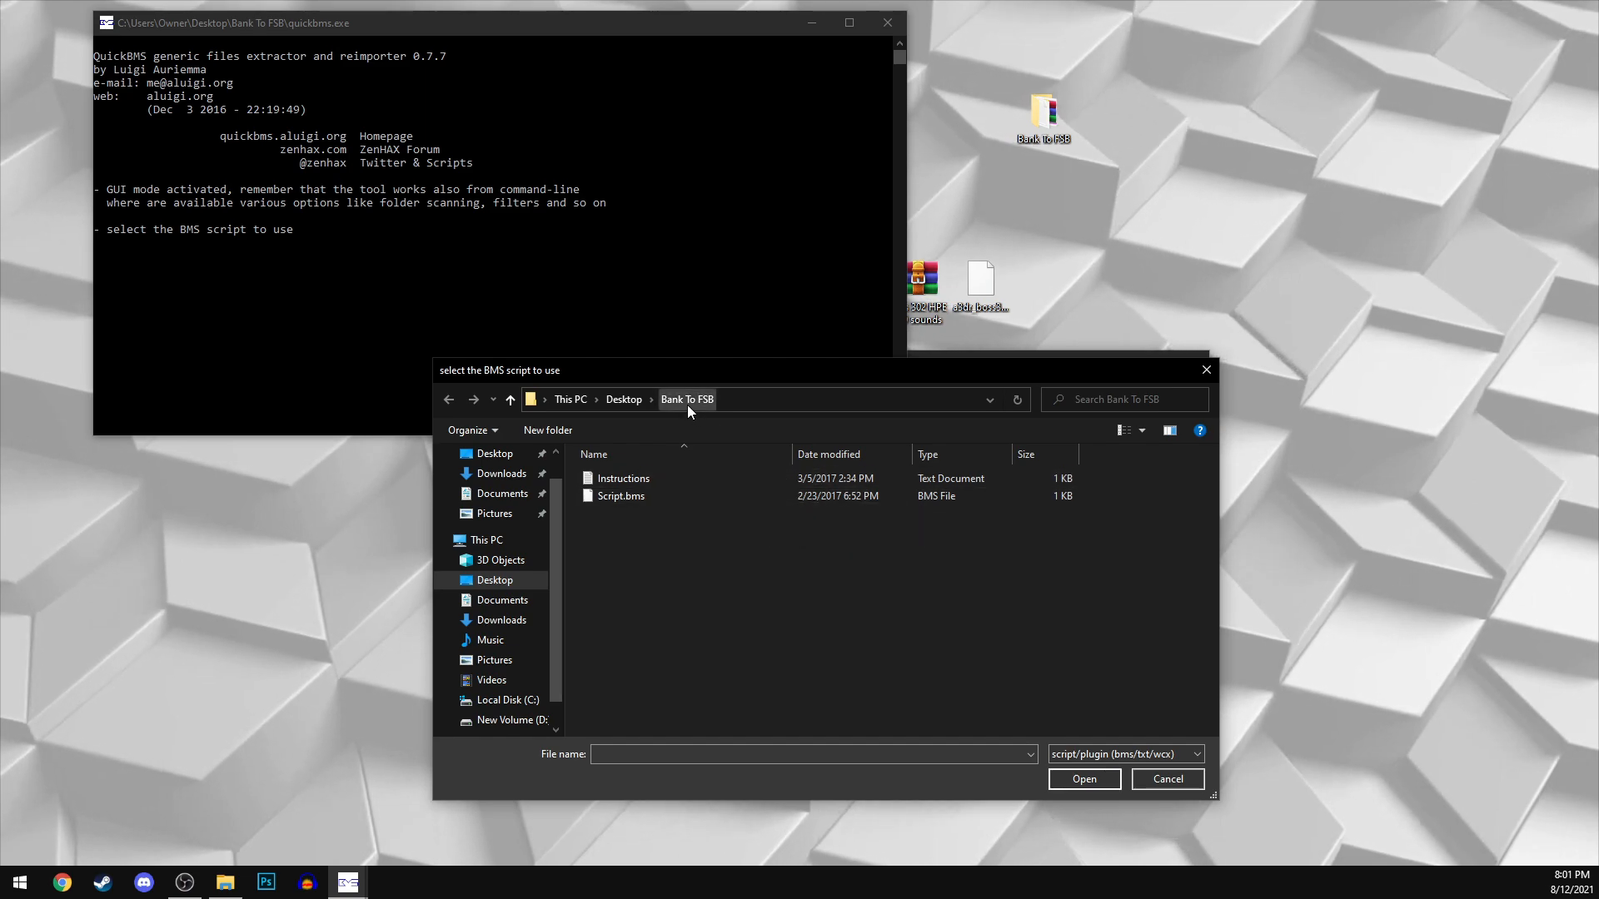
Step: Check the Bank To FSB folder, close its window, and choose Script.bms as the BMS script
{"action": "double_click", "coordinate": [1038, 135]}
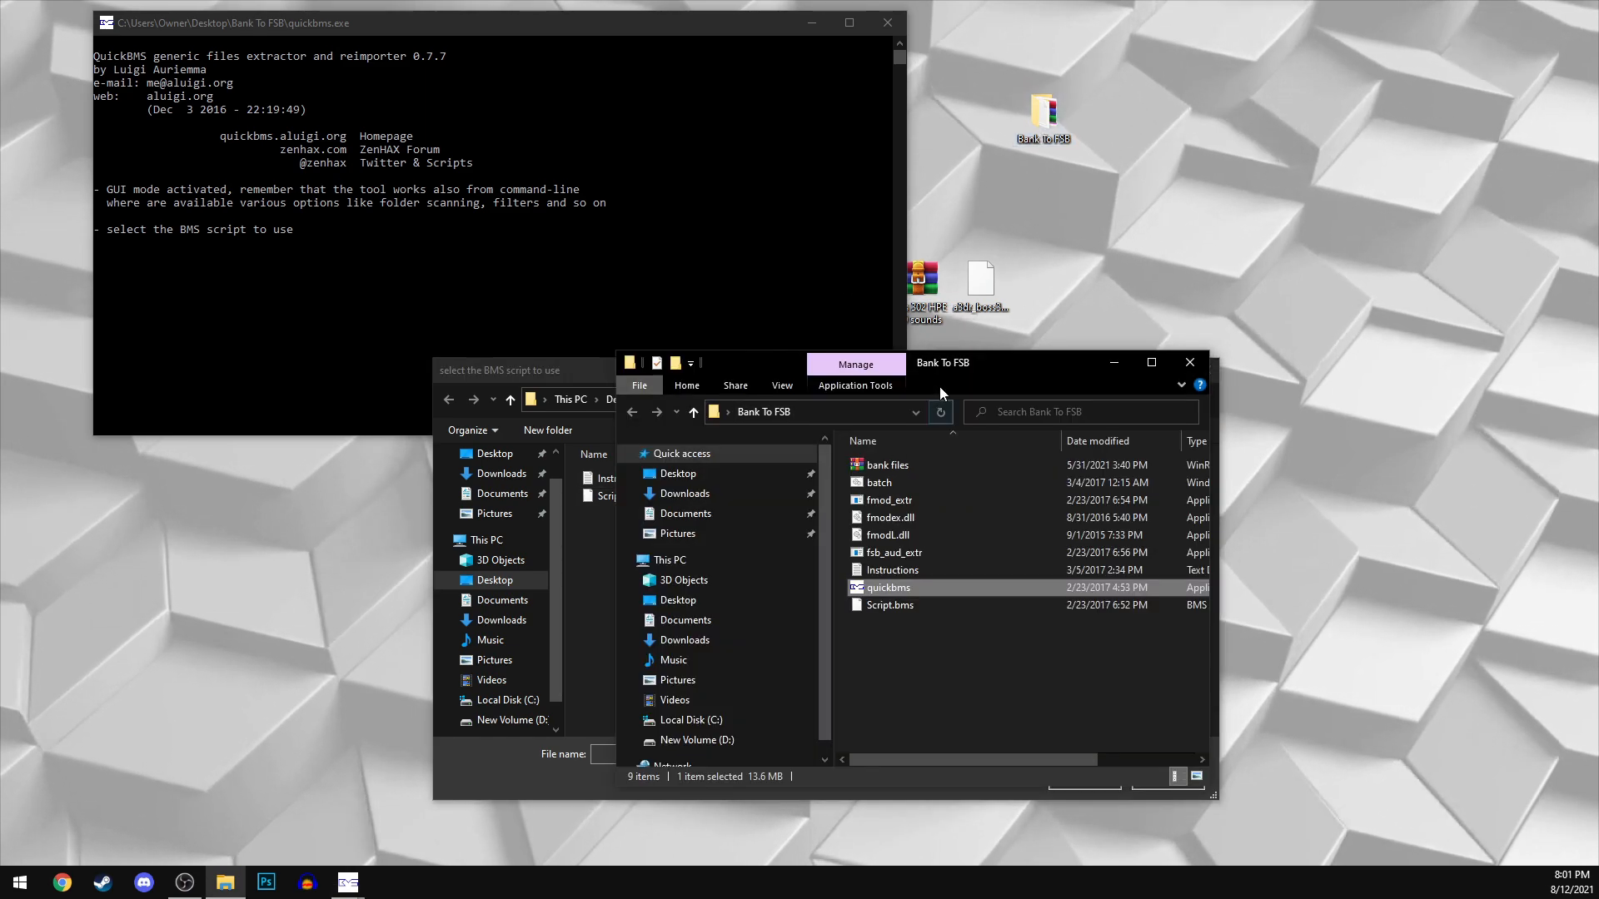
{"action": "left_click_drag", "start_coordinate": [961, 367], "coordinate": [827, 161]}
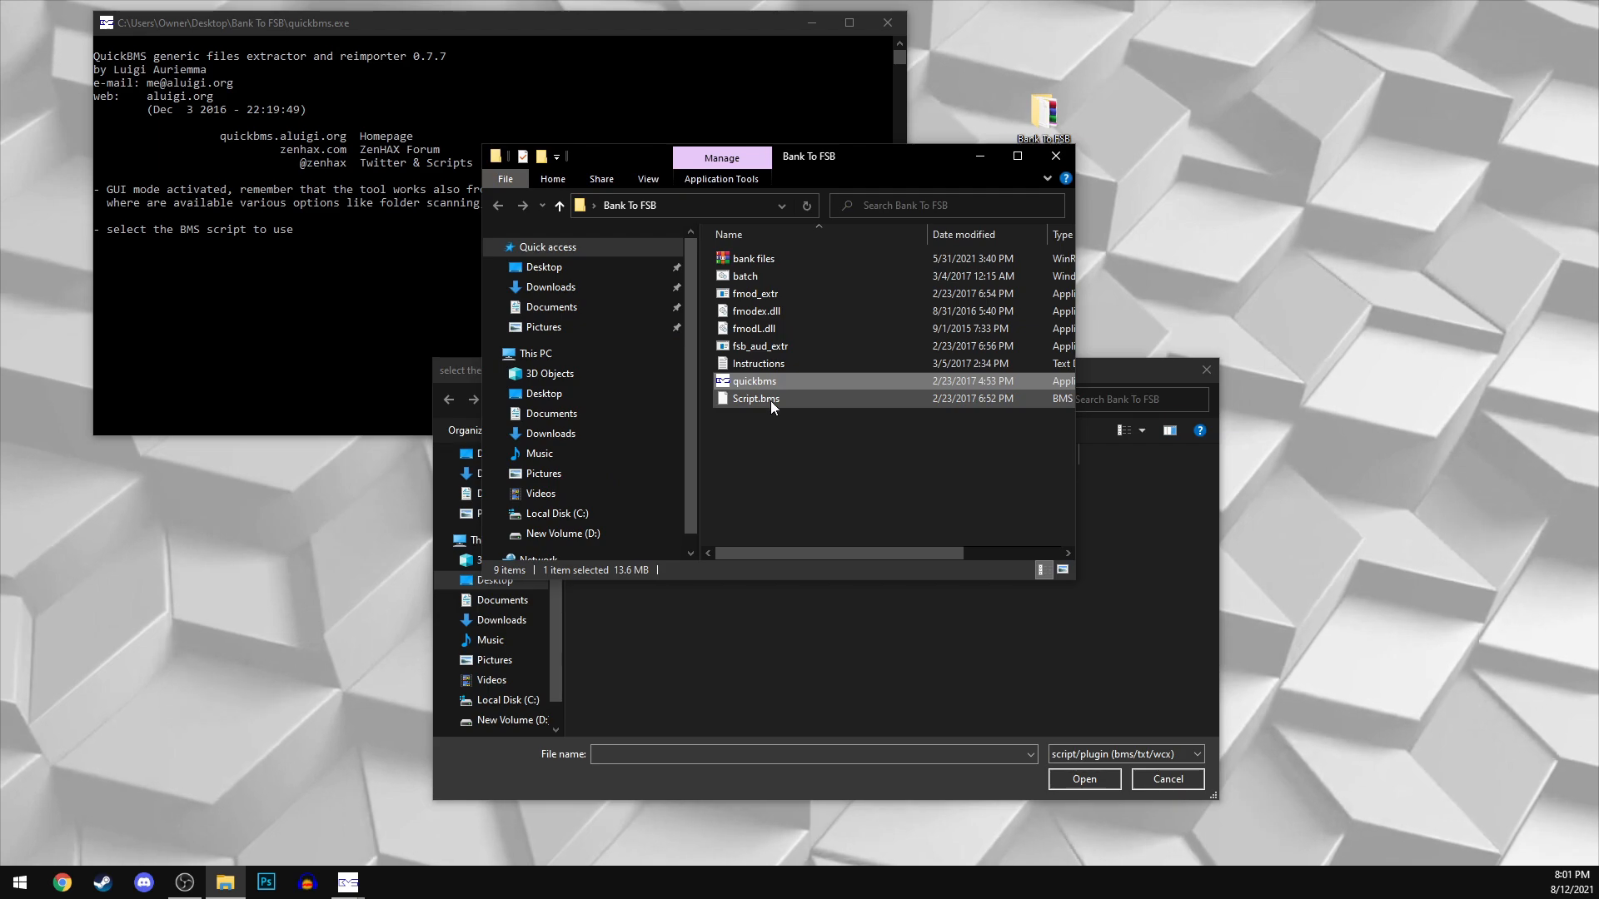
{"action": "left_click", "coordinate": [1065, 153]}
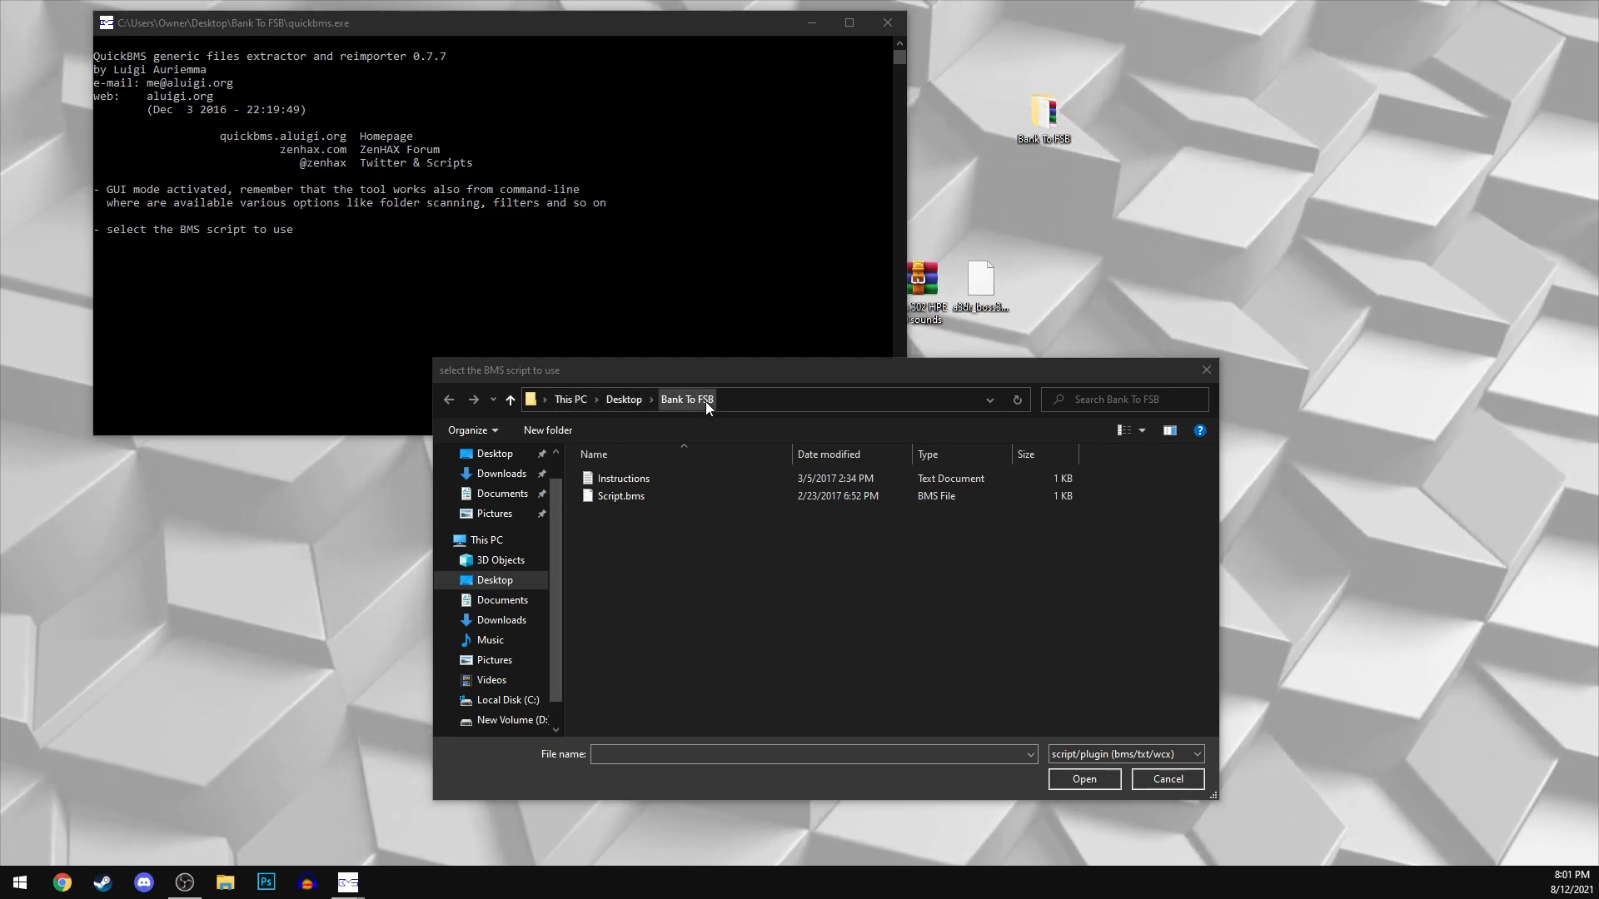
{"action": "left_click", "coordinate": [612, 495]}
{"action": "left_click", "coordinate": [1088, 782]}
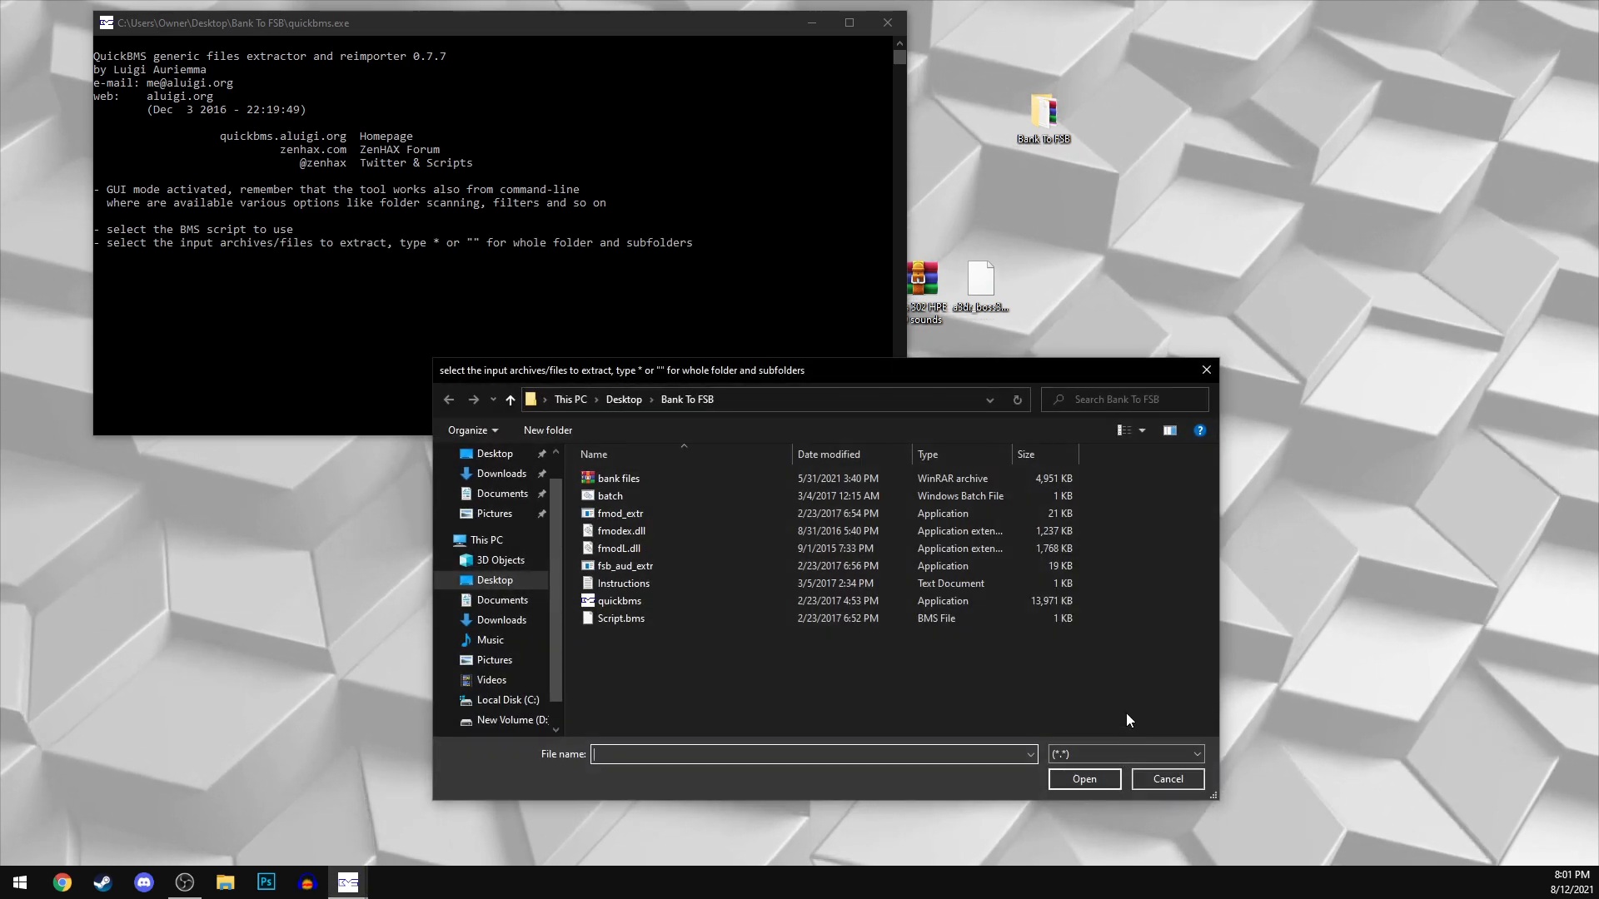
Step: Choose a3dr_boss302_laguna_seca_650.bank from the Desktop as the input file to extract
{"action": "left_click_drag", "start_coordinate": [560, 372], "coordinate": [813, 375]}
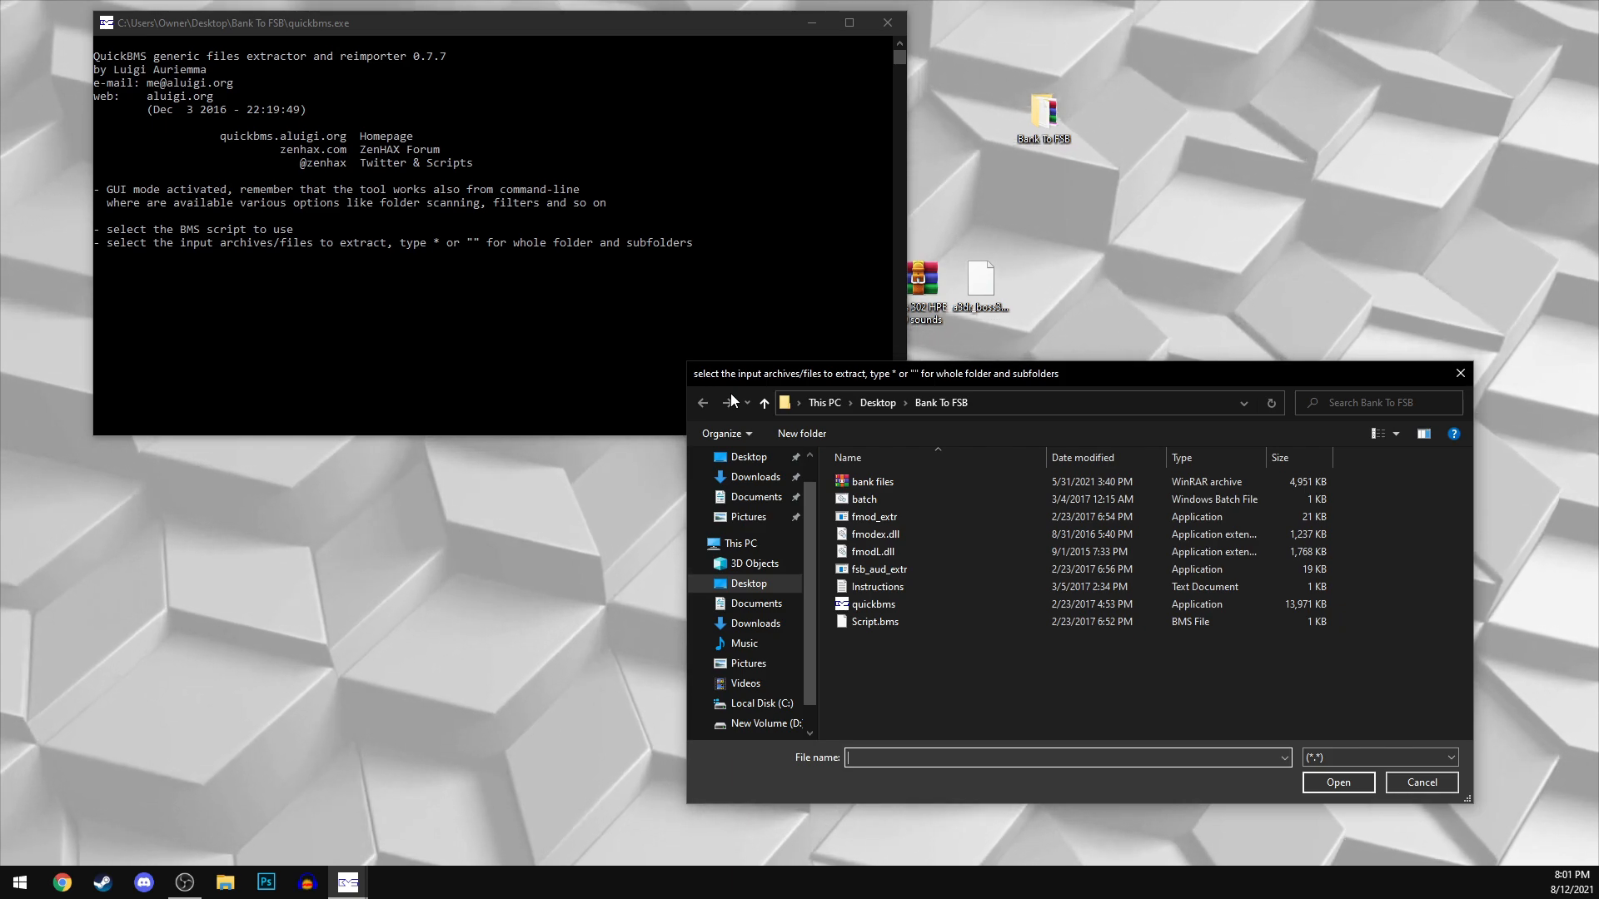
{"action": "left_click_drag", "start_coordinate": [916, 373], "coordinate": [753, 304]}
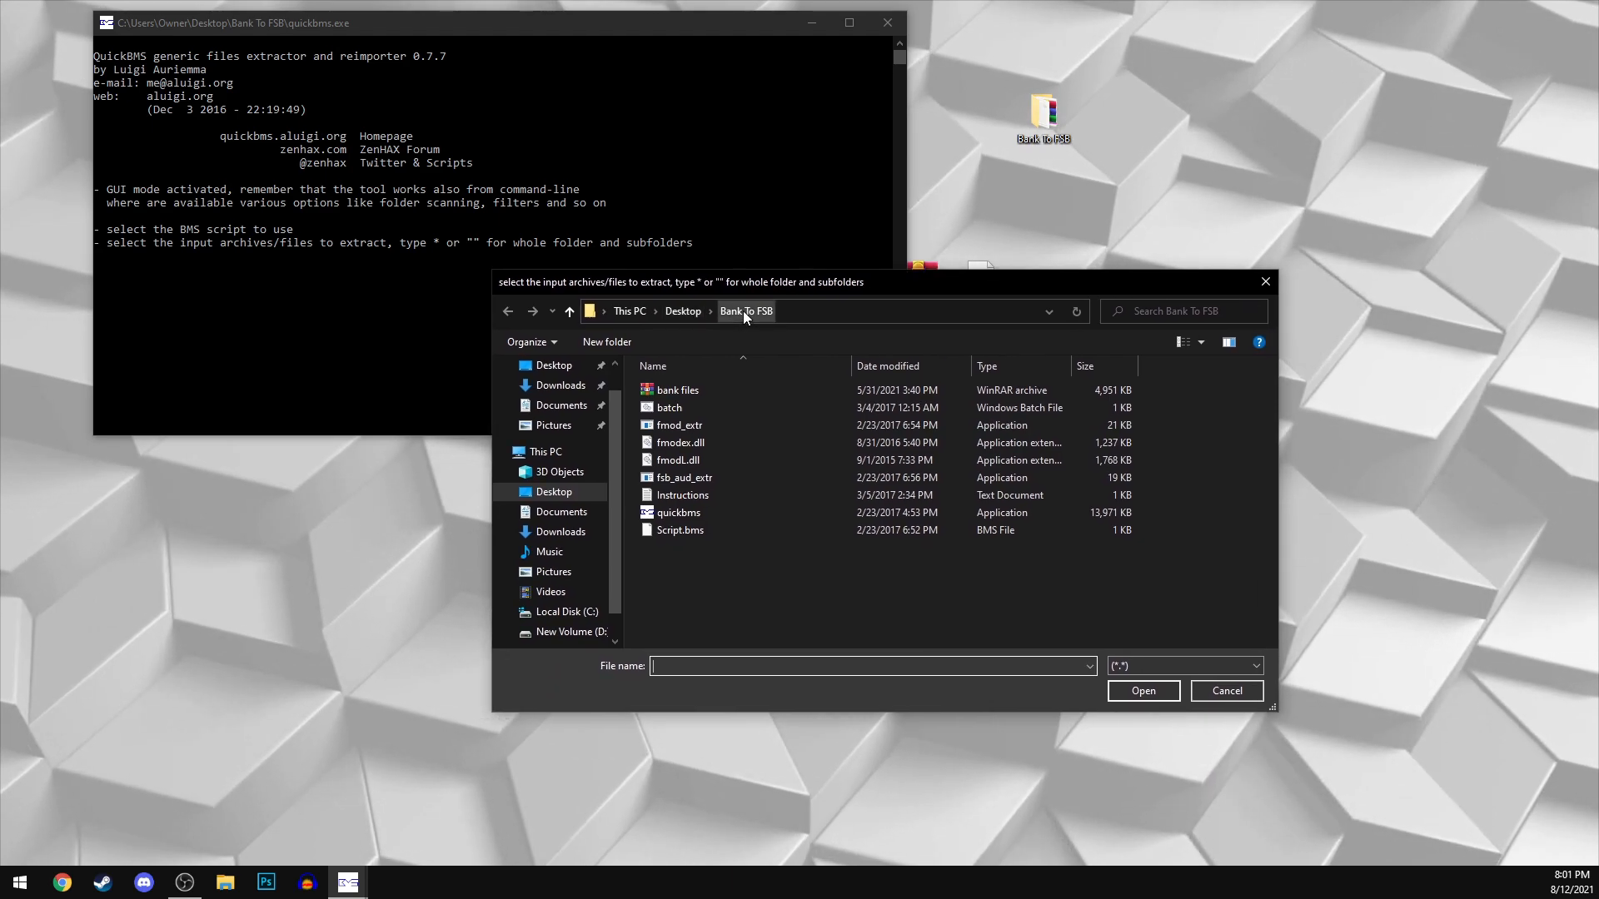
{"action": "left_click", "coordinate": [683, 312]}
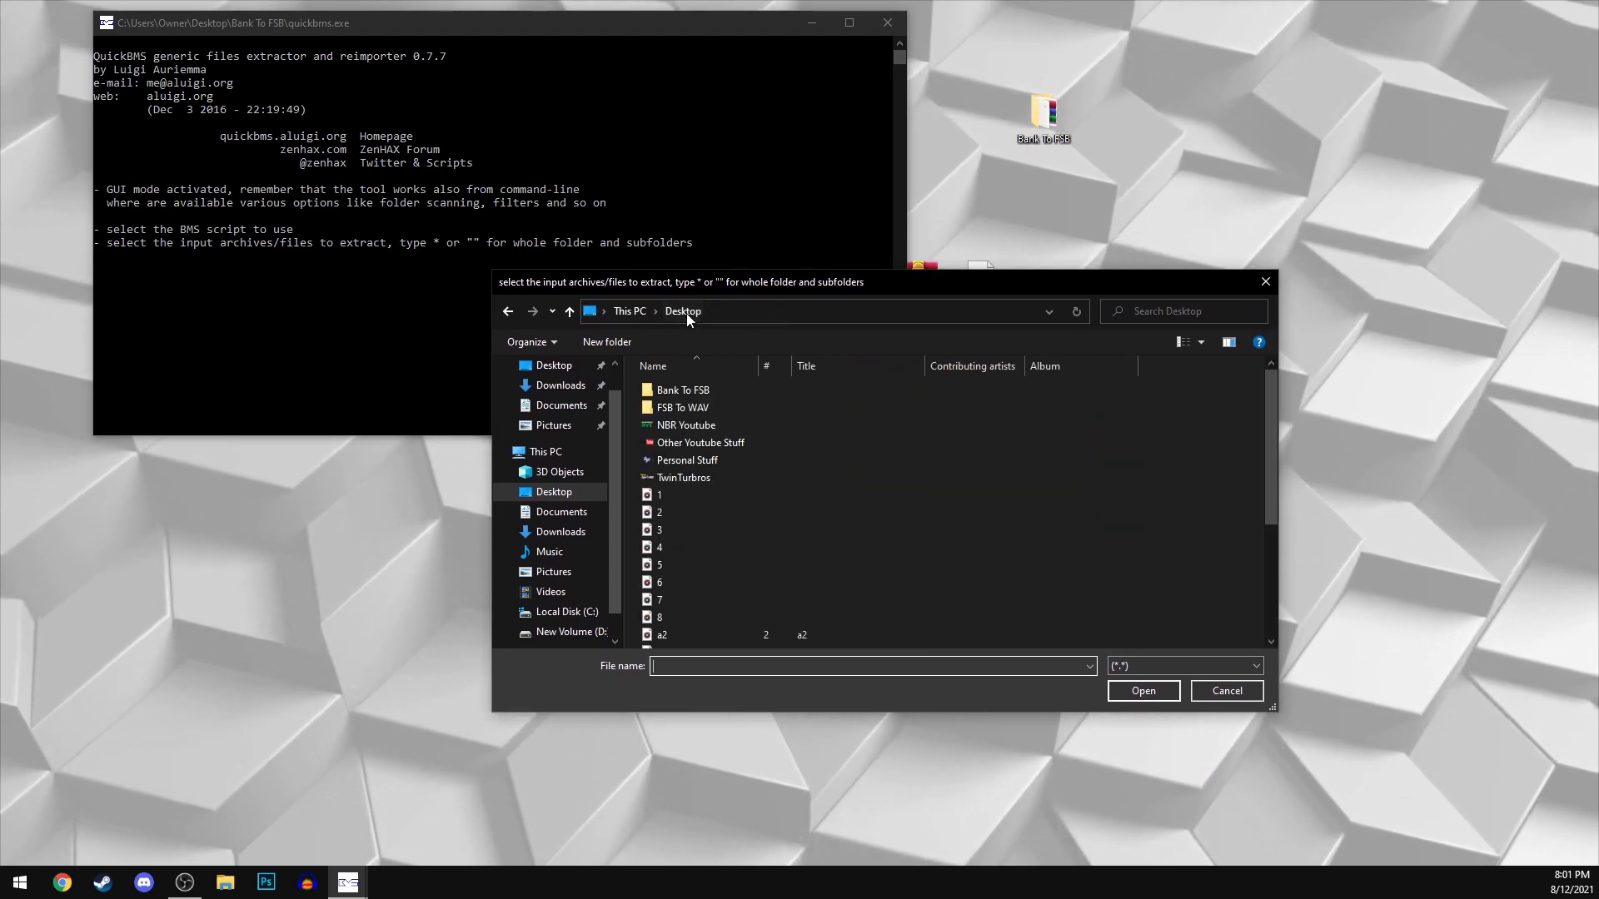
{"action": "scroll", "coordinate": [688, 500], "scroll_direction": "down", "scroll_amount": 4}
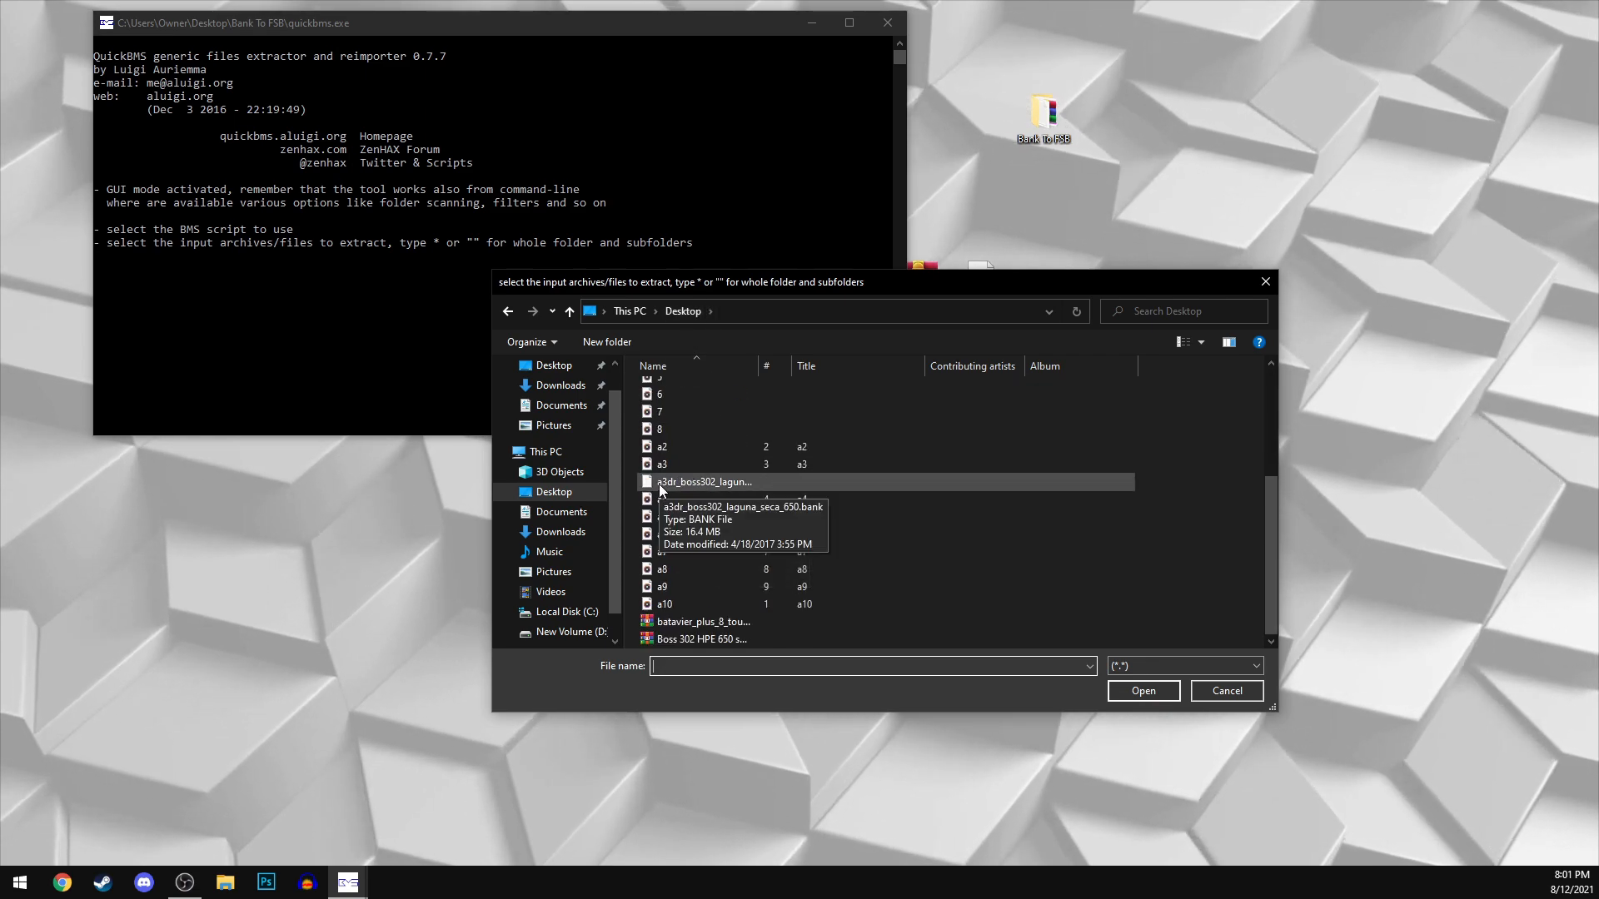
{"action": "left_click_drag", "start_coordinate": [733, 285], "coordinate": [842, 304]}
{"action": "left_click", "coordinate": [981, 292]}
{"action": "left_click", "coordinate": [747, 503]}
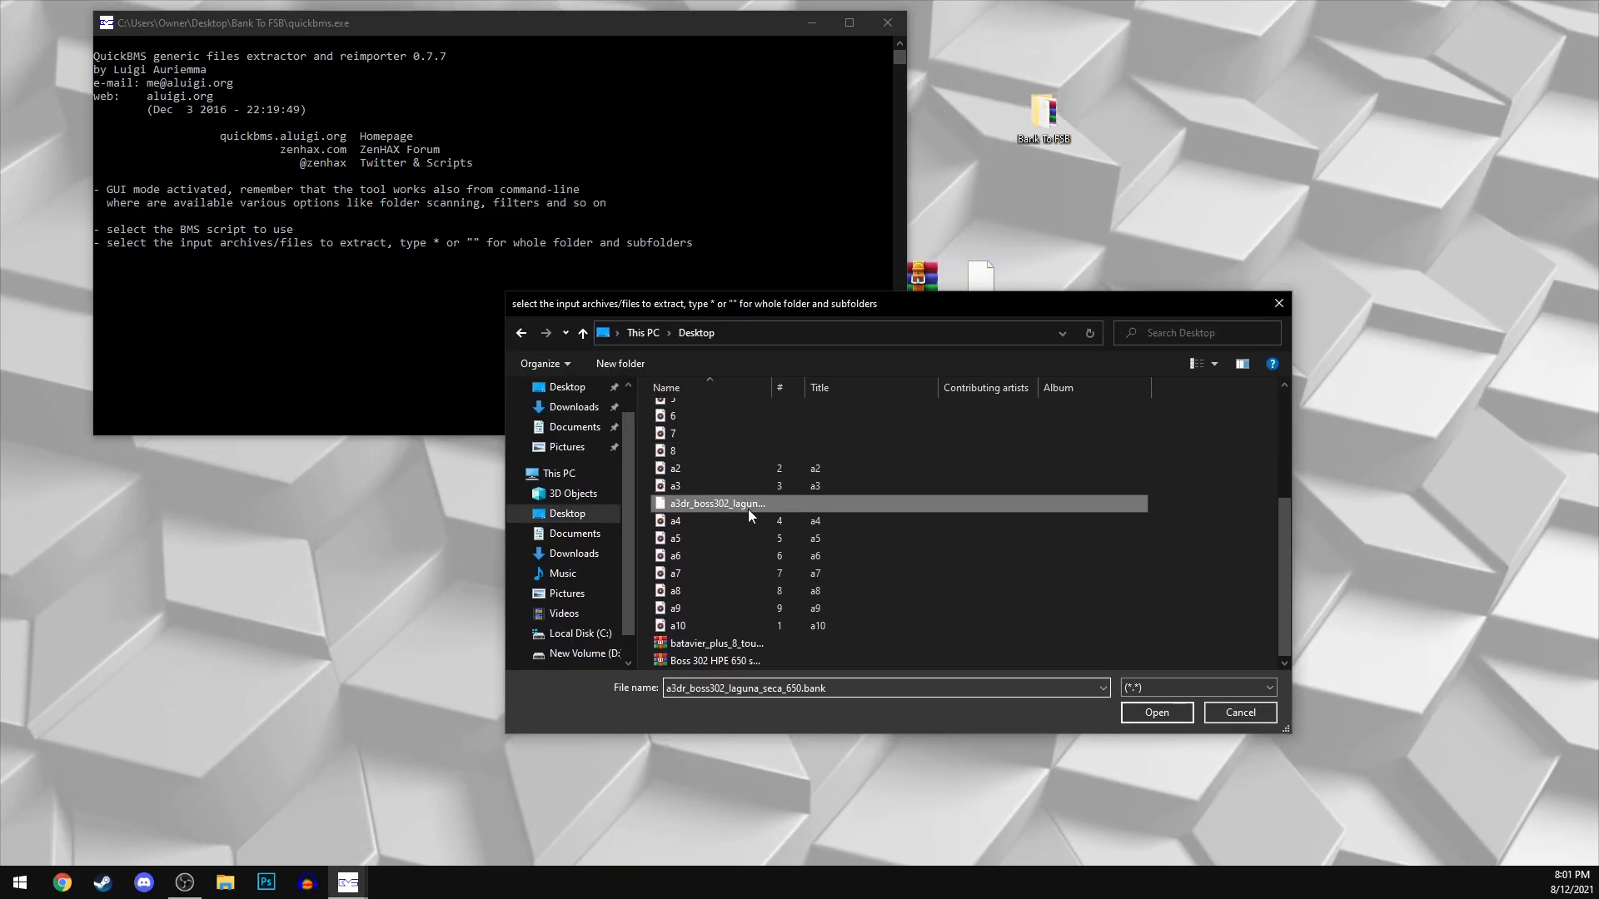
{"action": "left_click", "coordinate": [1153, 711]}
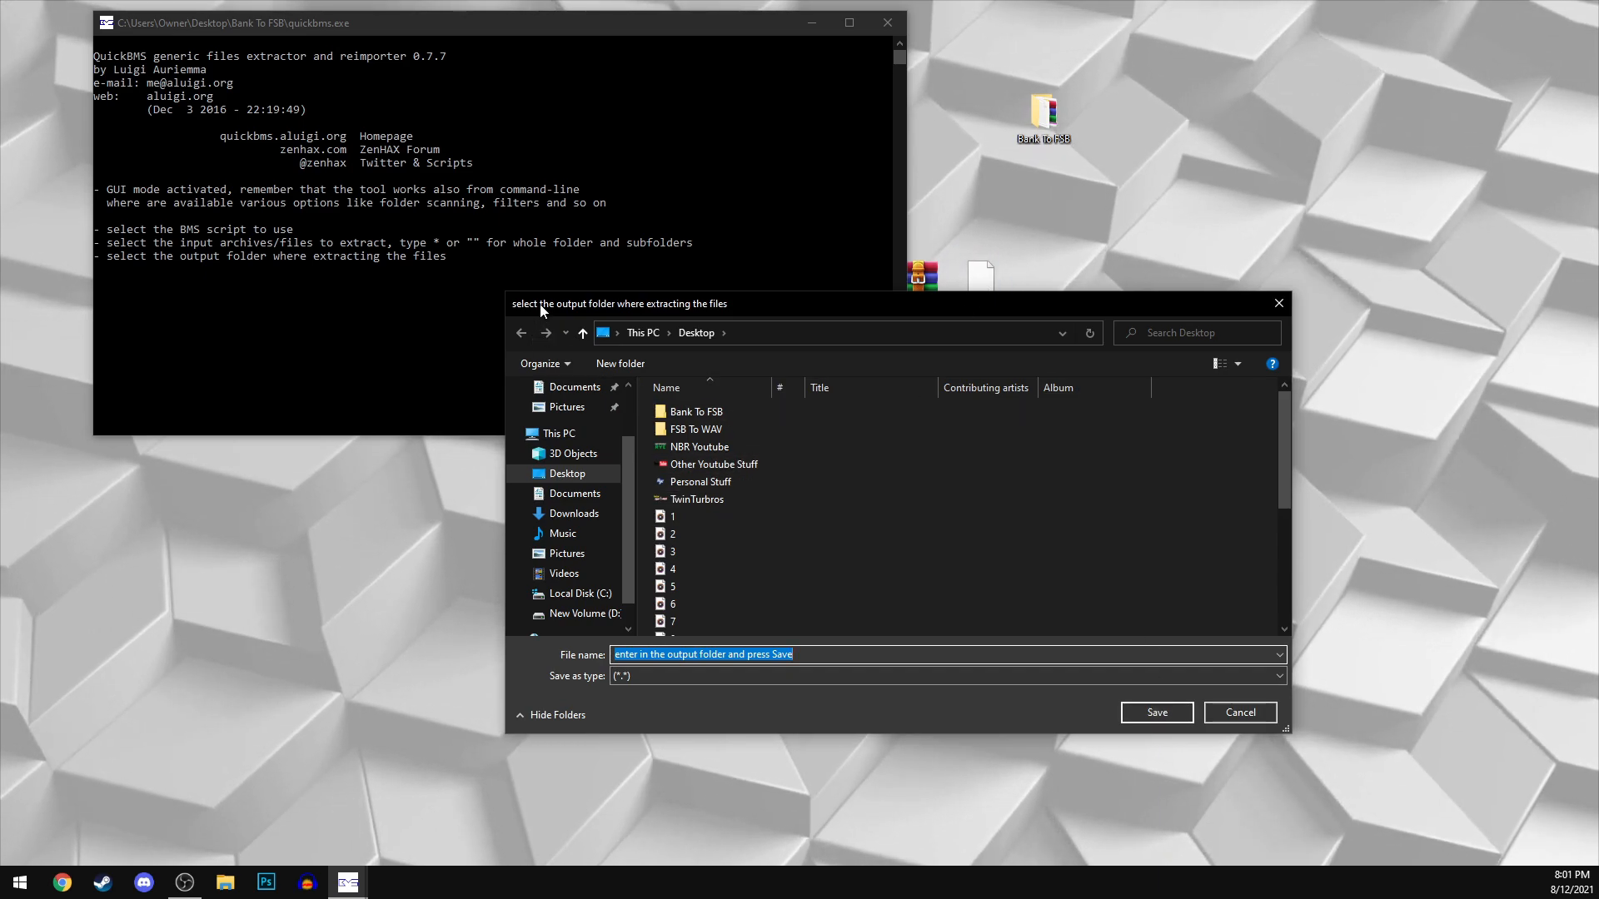
Step: Create a new folder named FSB FILES on an empty area of the desktop
{"action": "left_click_drag", "start_coordinate": [650, 309], "coordinate": [772, 166]}
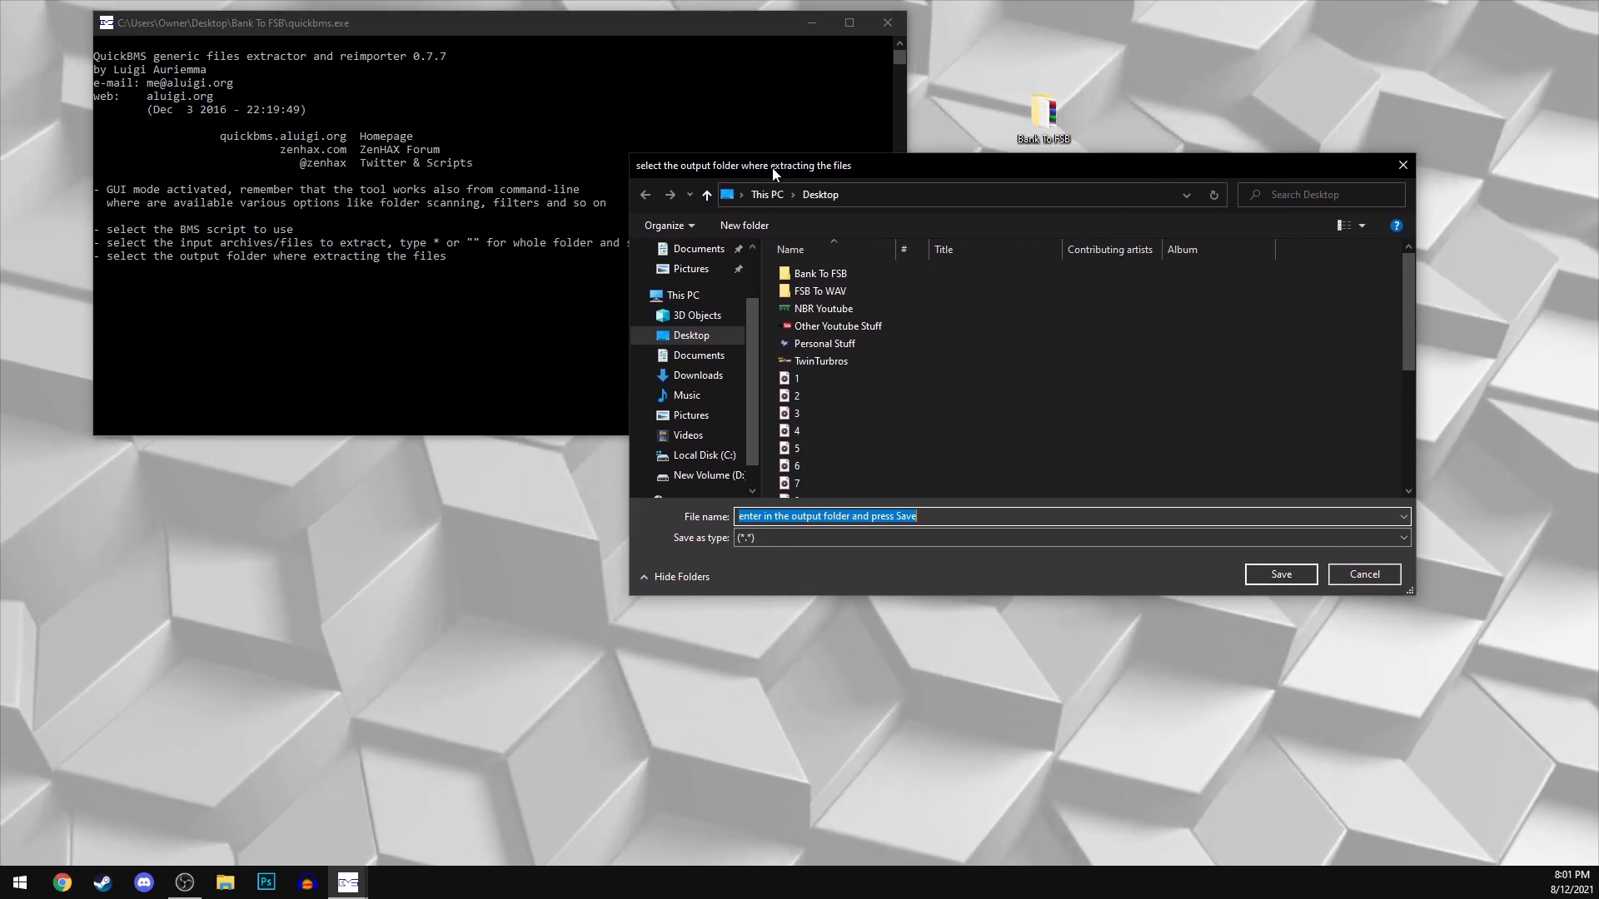
{"action": "right_click", "coordinate": [495, 573]}
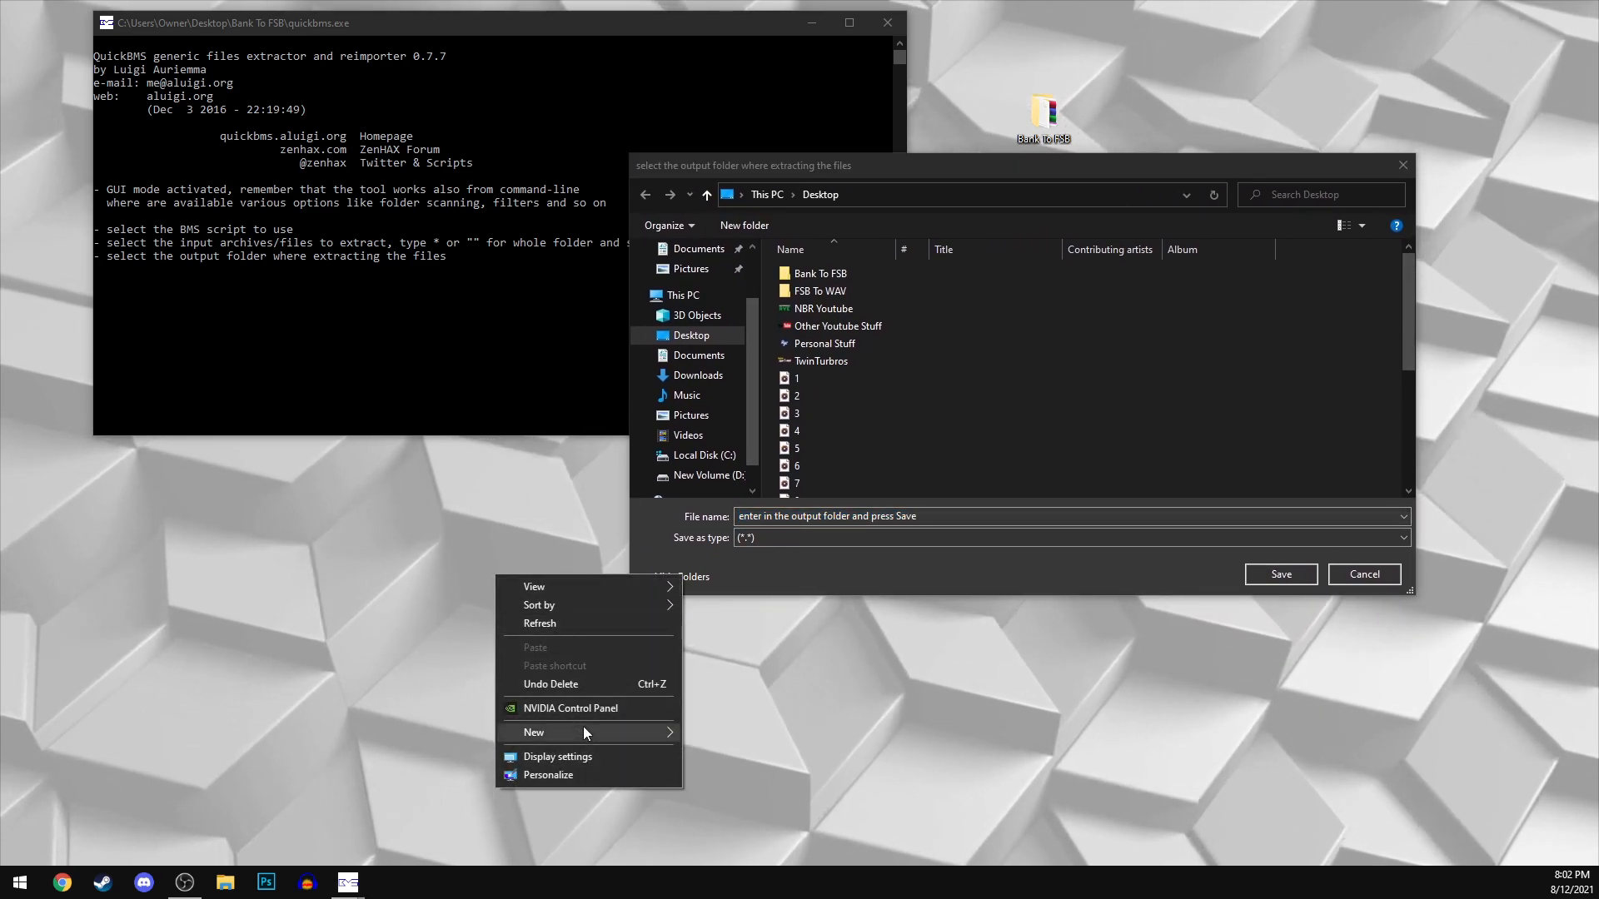
{"action": "mouse_move", "coordinate": [583, 732]}
{"action": "left_click", "coordinate": [700, 731]}
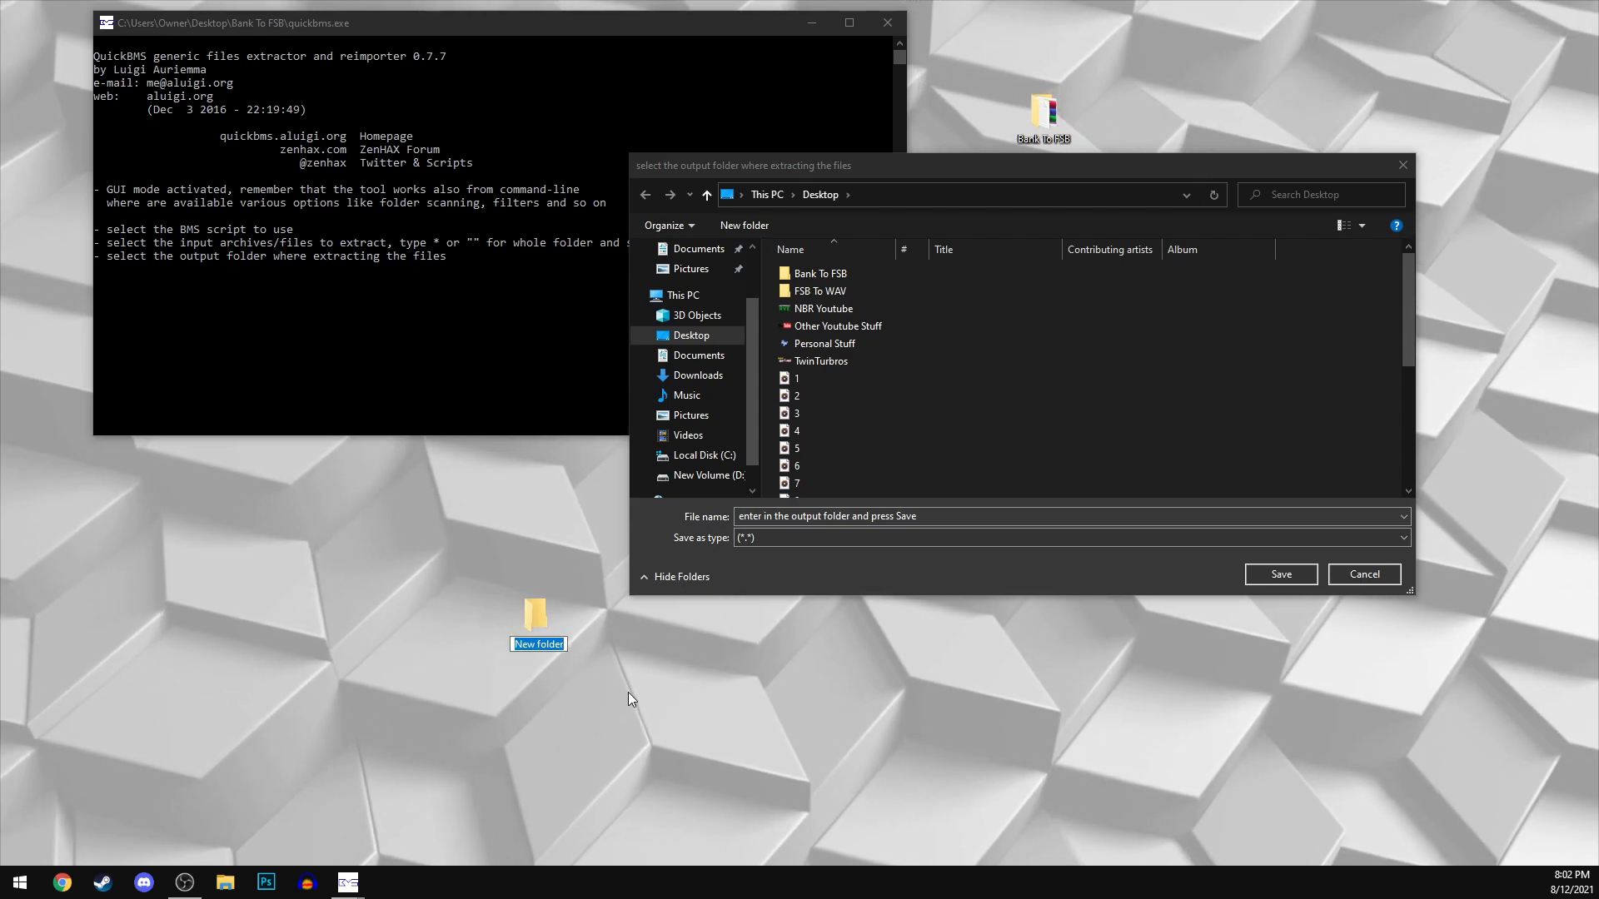
{"action": "type", "text": "FSB F"}
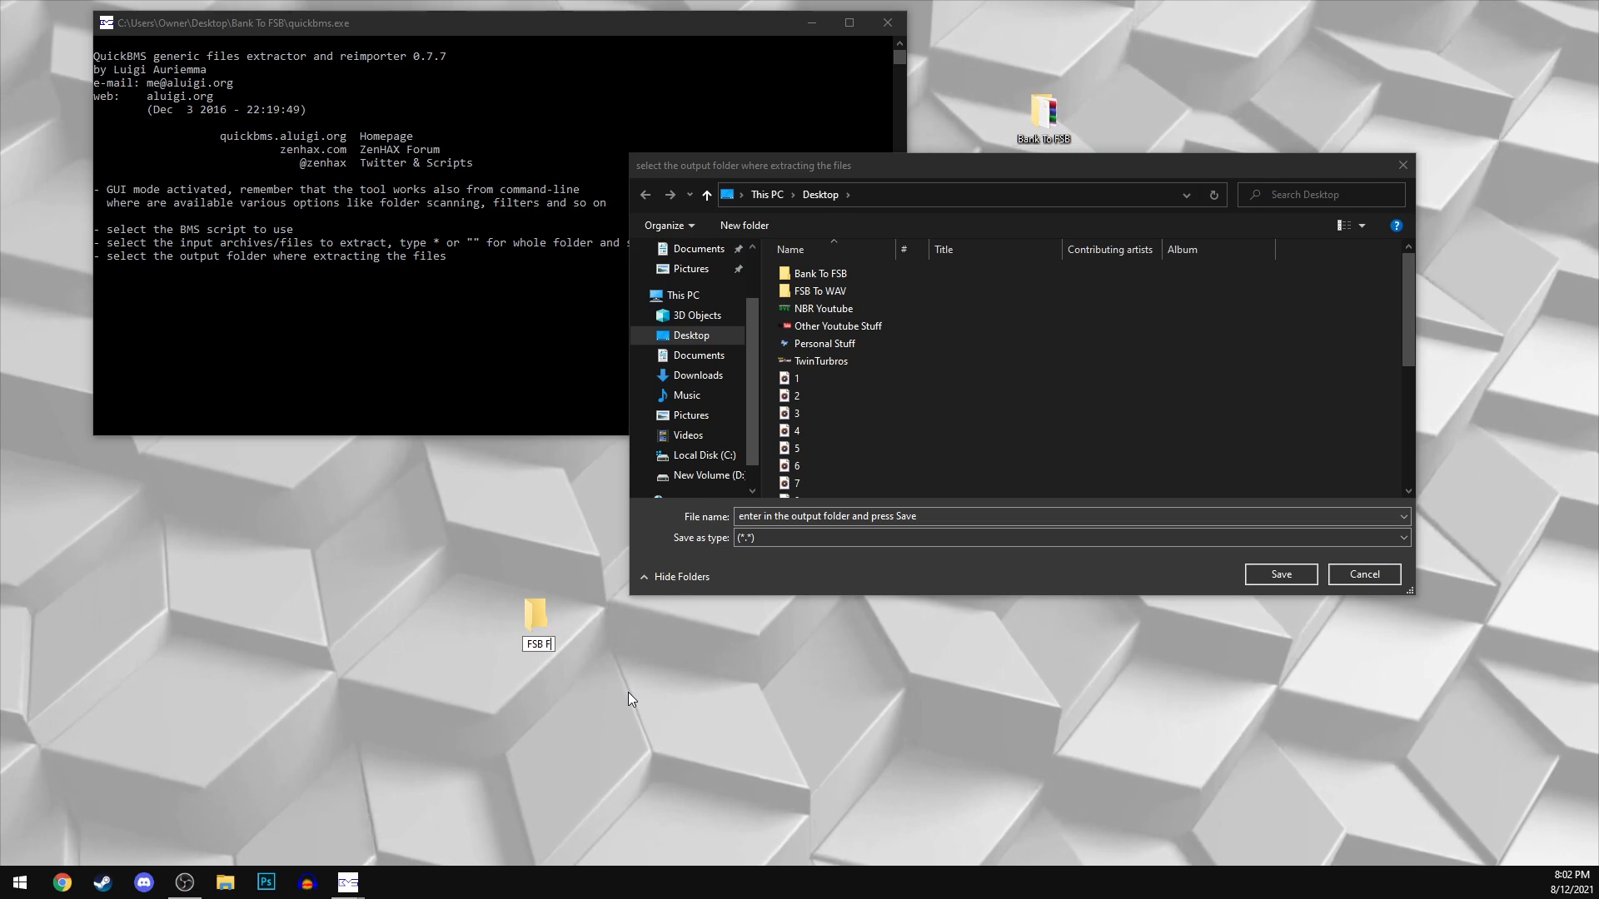
{"action": "type", "text": "ILES"}
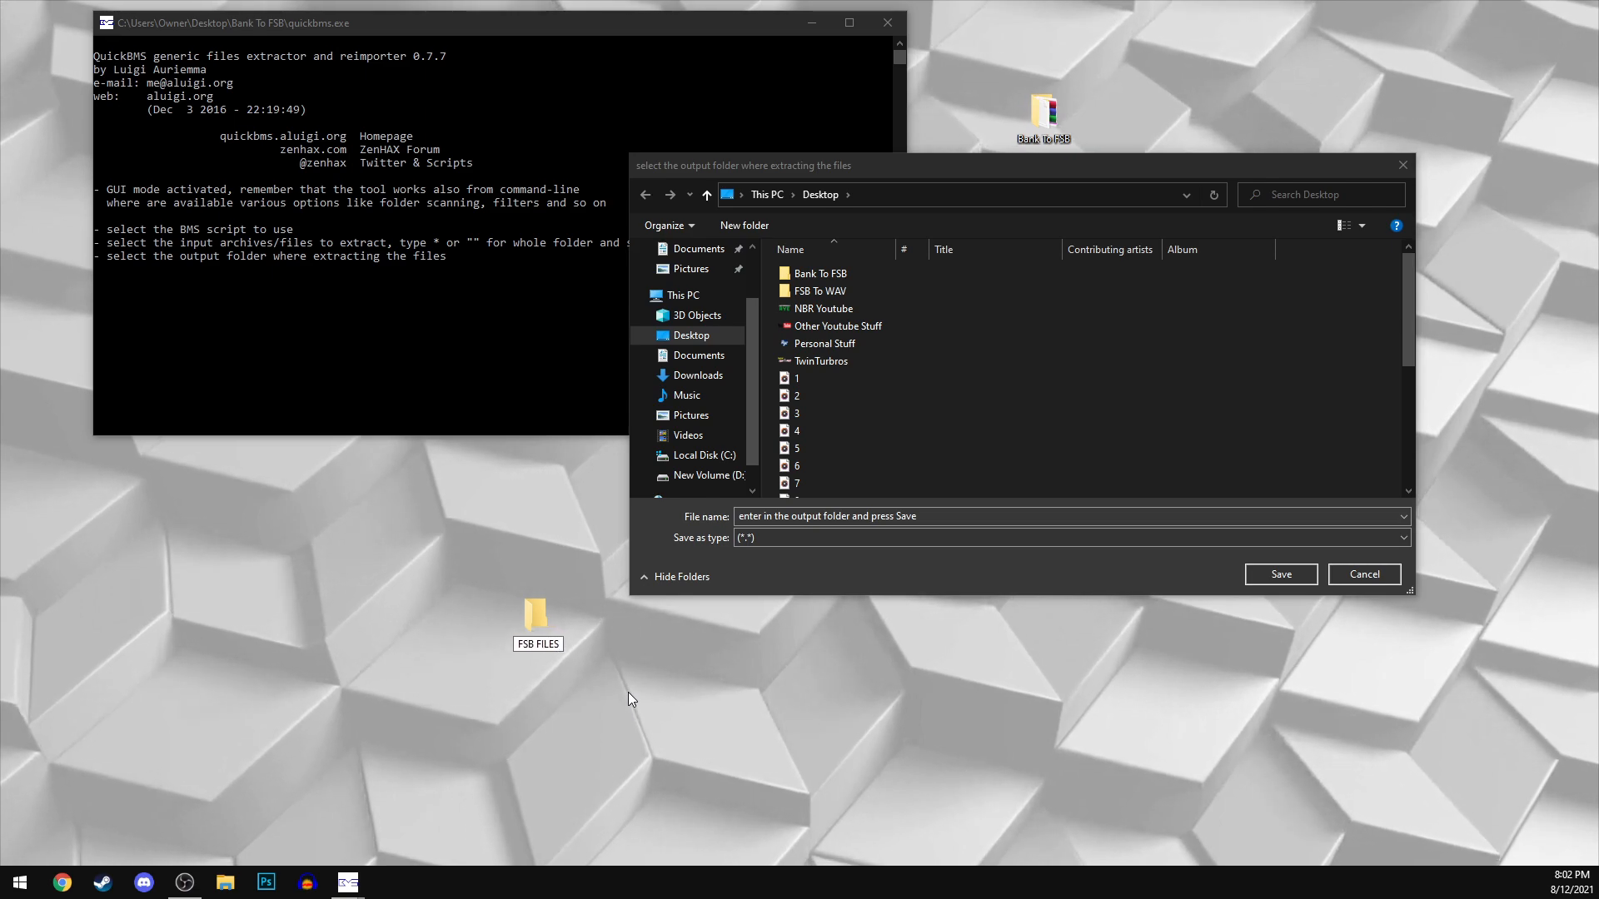
{"action": "key", "text": "Return"}
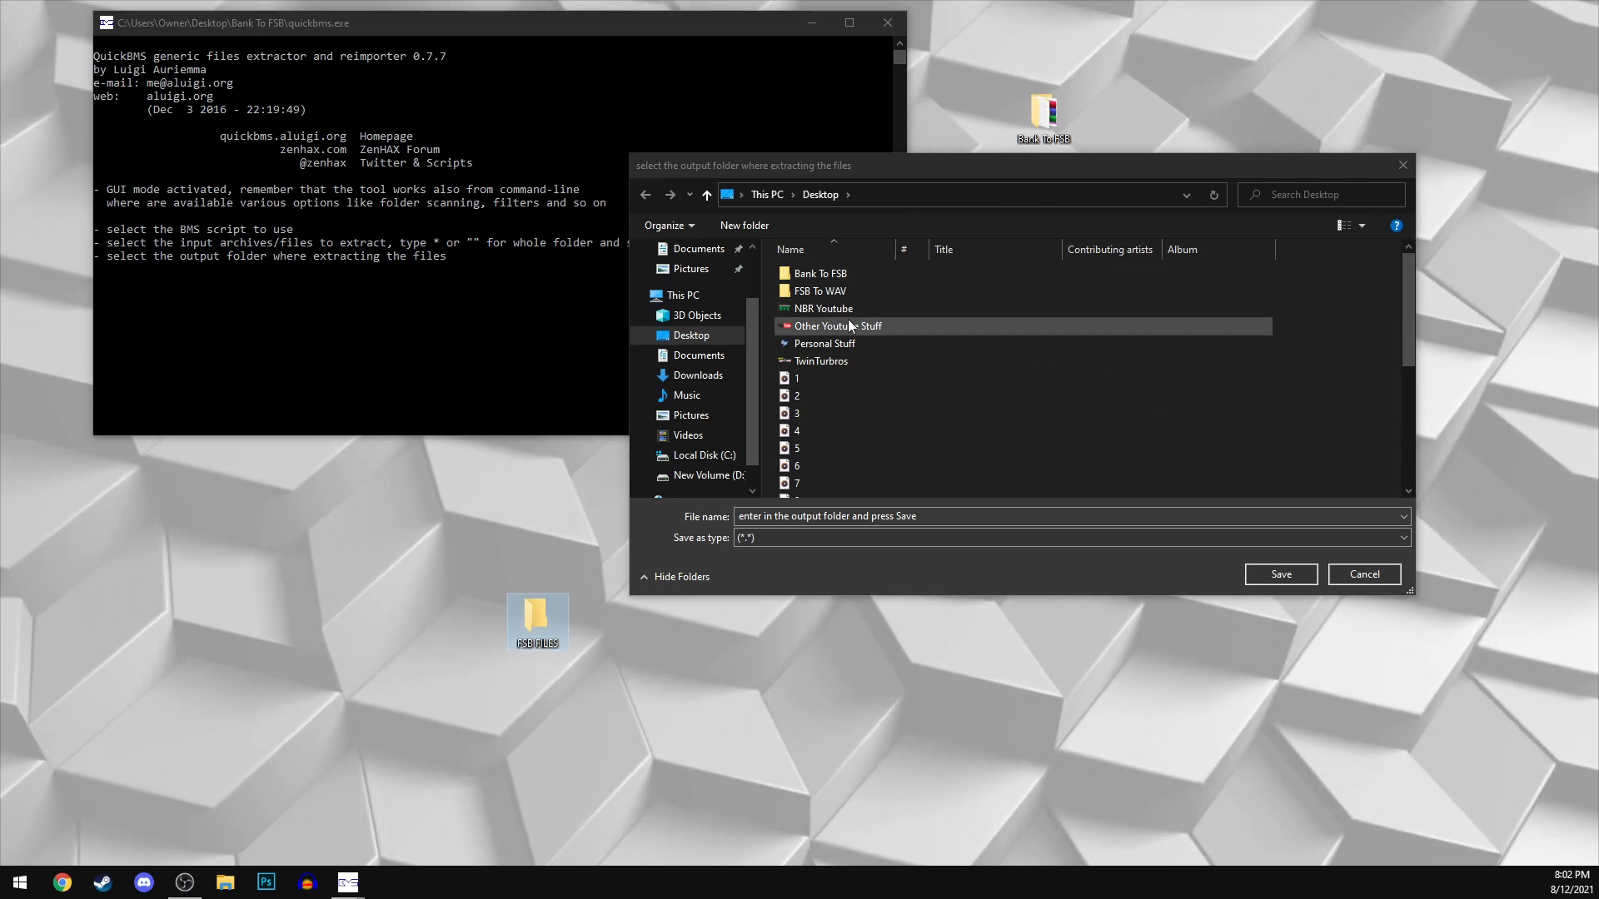
Step: Set the Desktop's FSB FILES folder as the output location and run the extraction
{"action": "scroll", "coordinate": [851, 396], "scroll_direction": "down", "scroll_amount": 5}
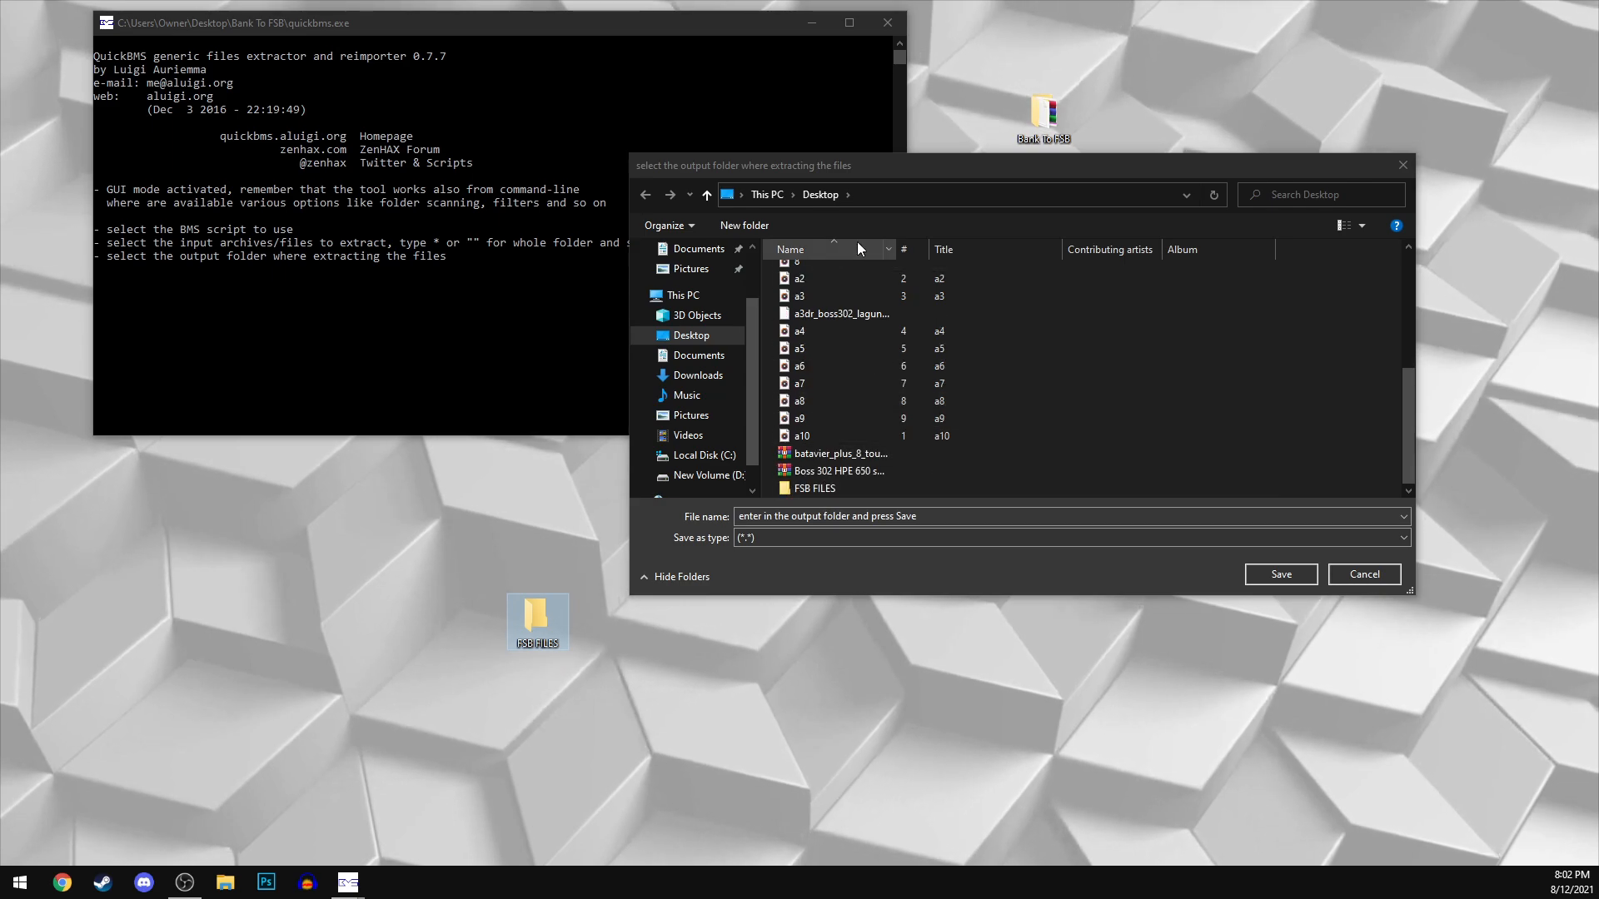
{"action": "double_click", "coordinate": [811, 483]}
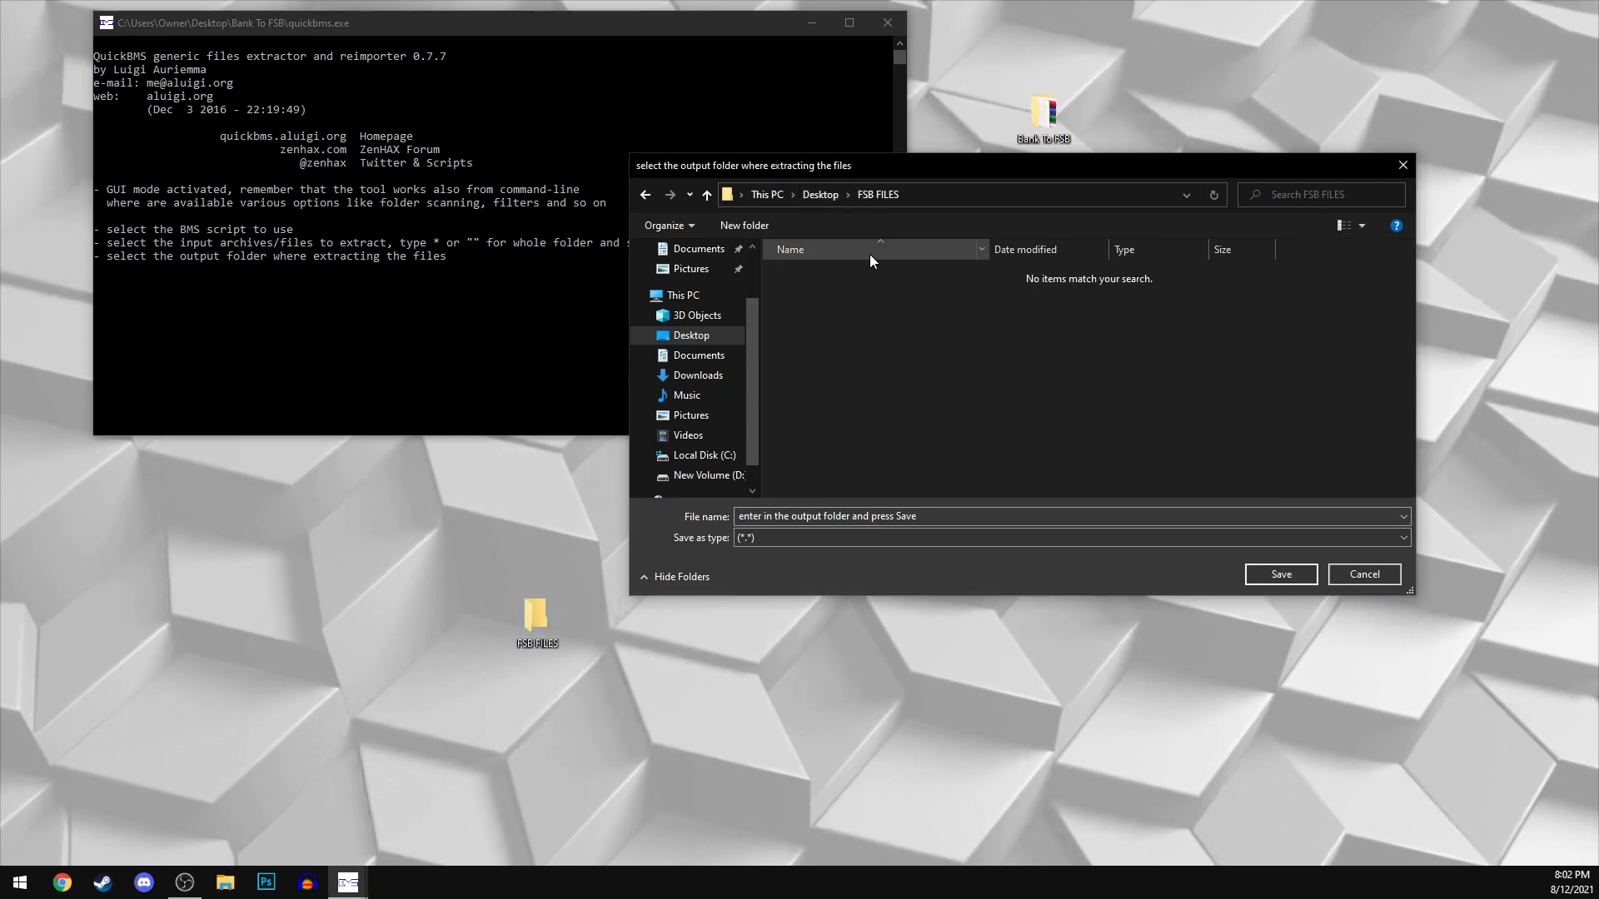
{"action": "left_click", "coordinate": [1252, 574]}
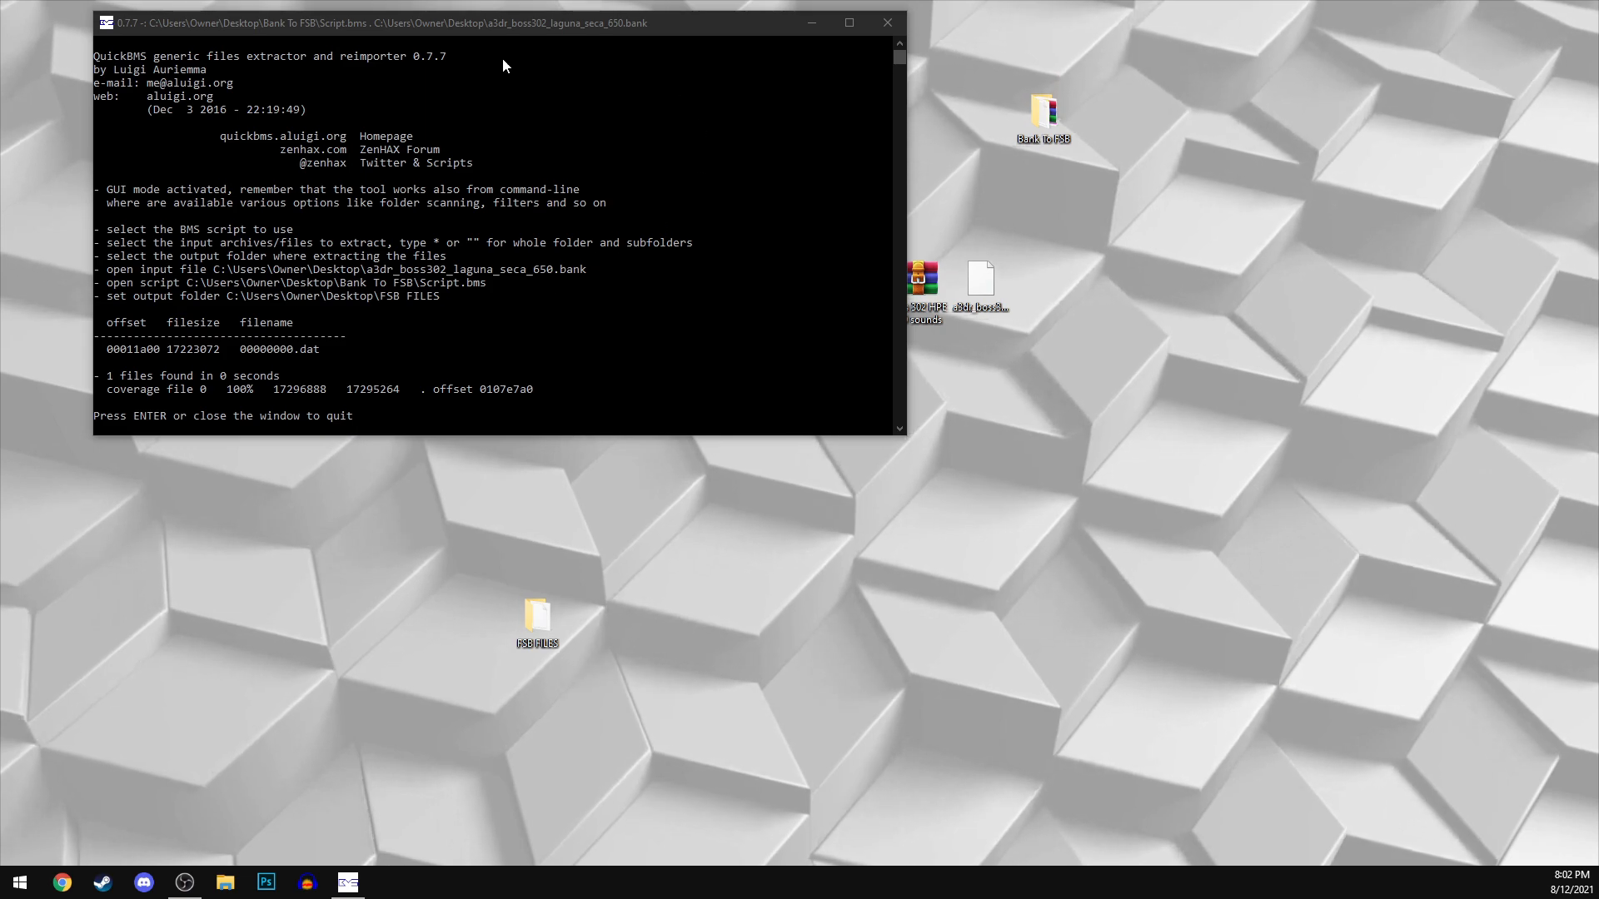
Step: Quit the finished QuickBMS console, move the FSB FILES folder higher on the desktop, and check its contents before closing its window
{"action": "left_click_drag", "start_coordinate": [499, 23], "coordinate": [659, 126]}
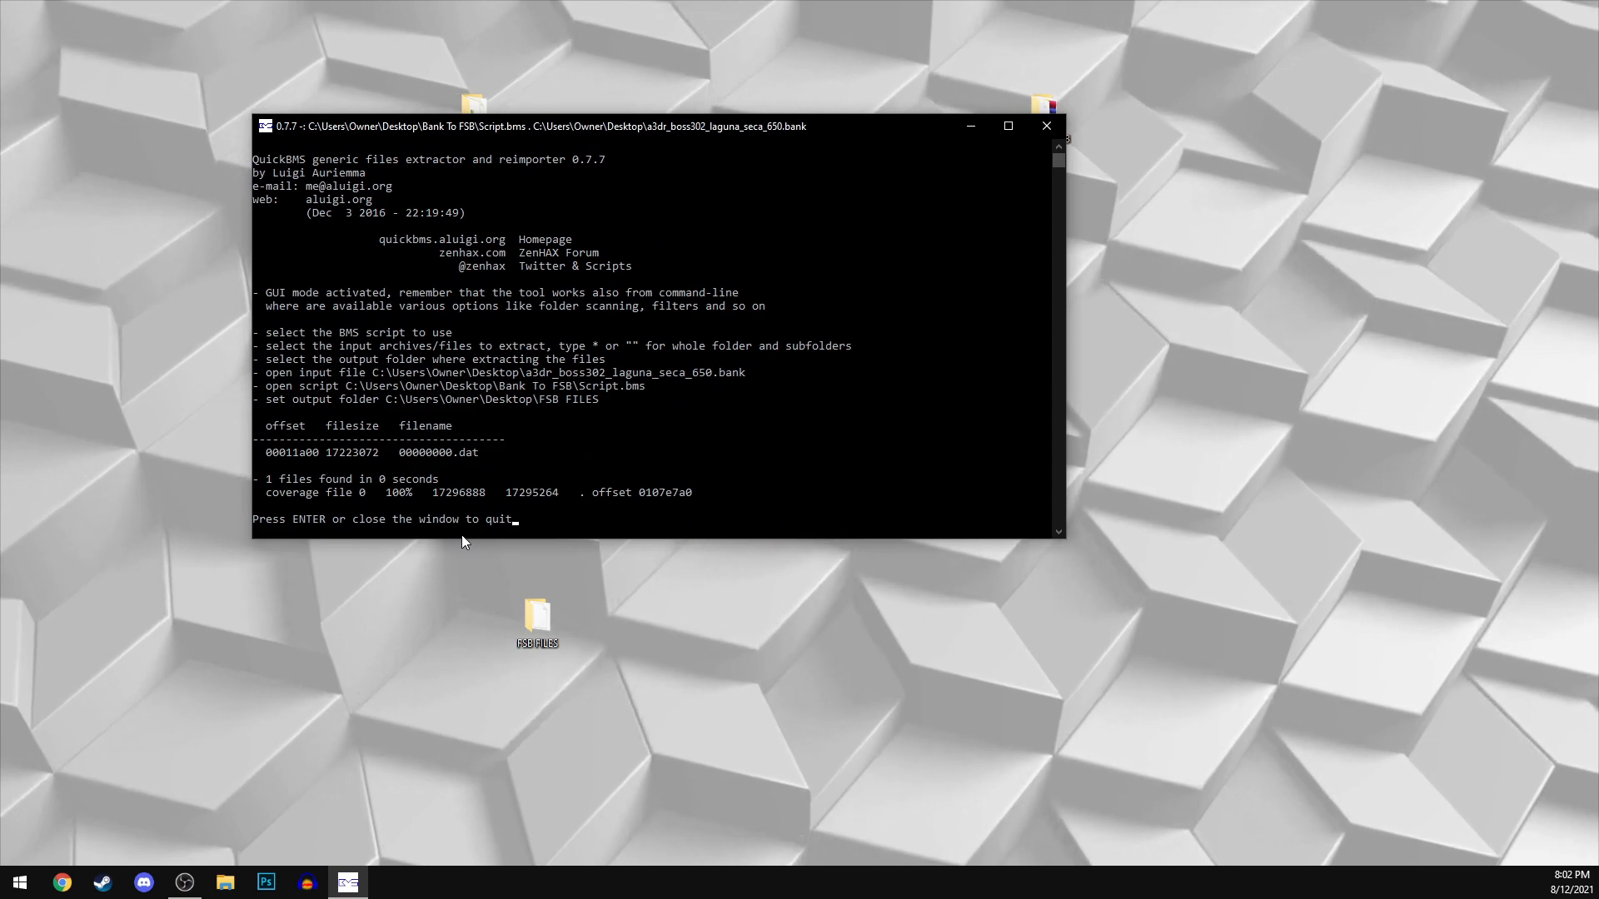
{"action": "key", "text": "Return"}
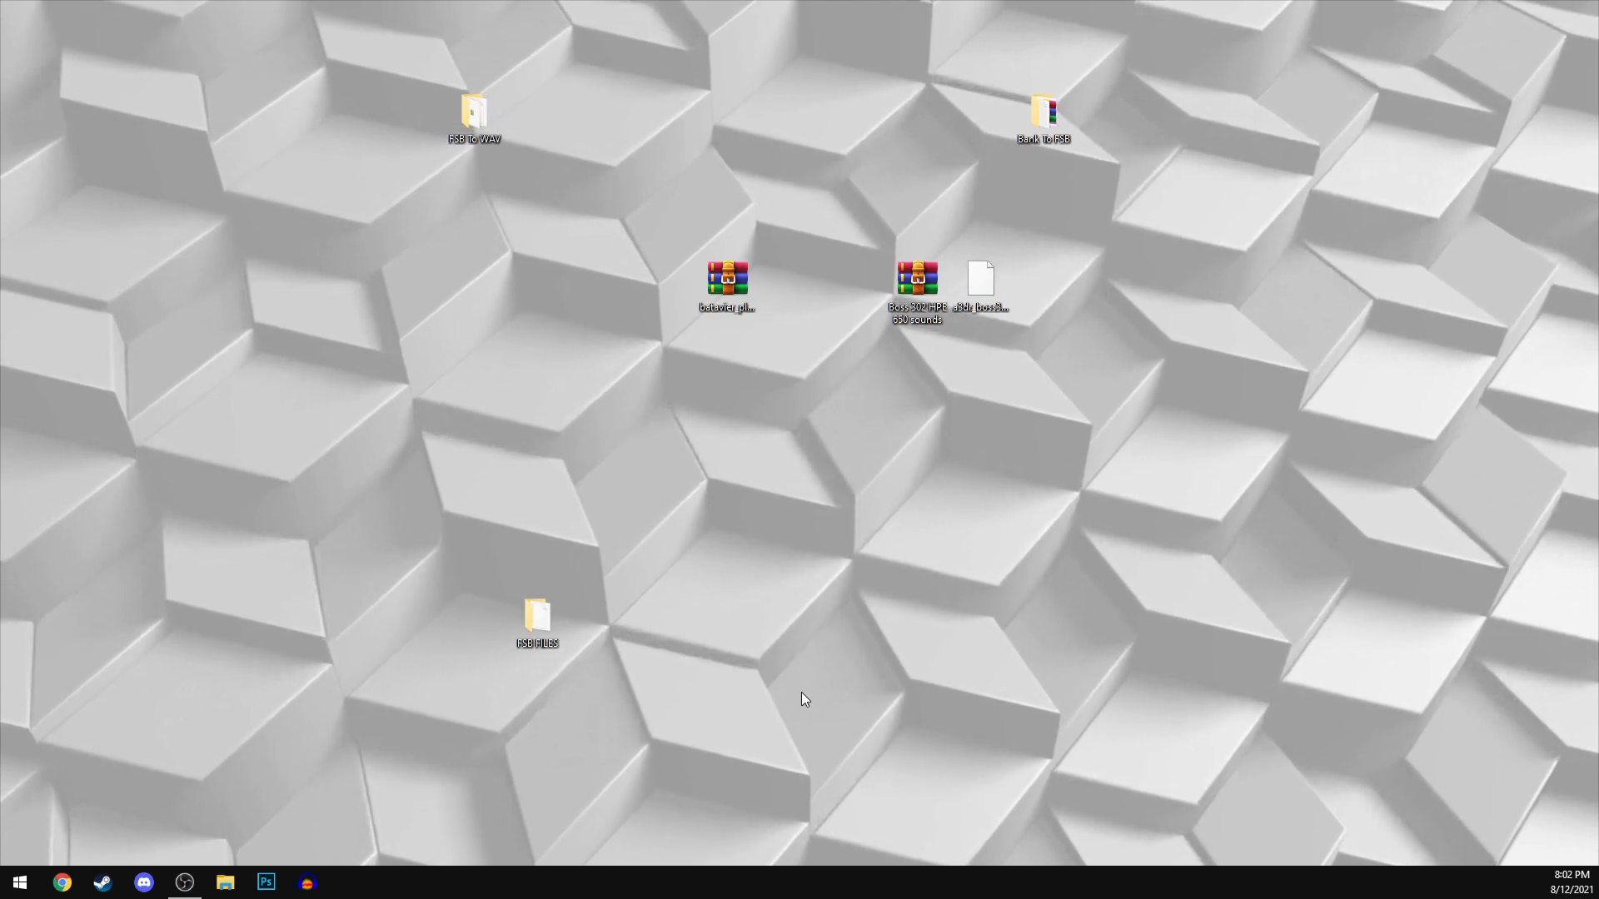
{"action": "left_click_drag", "start_coordinate": [532, 617], "coordinate": [537, 494]}
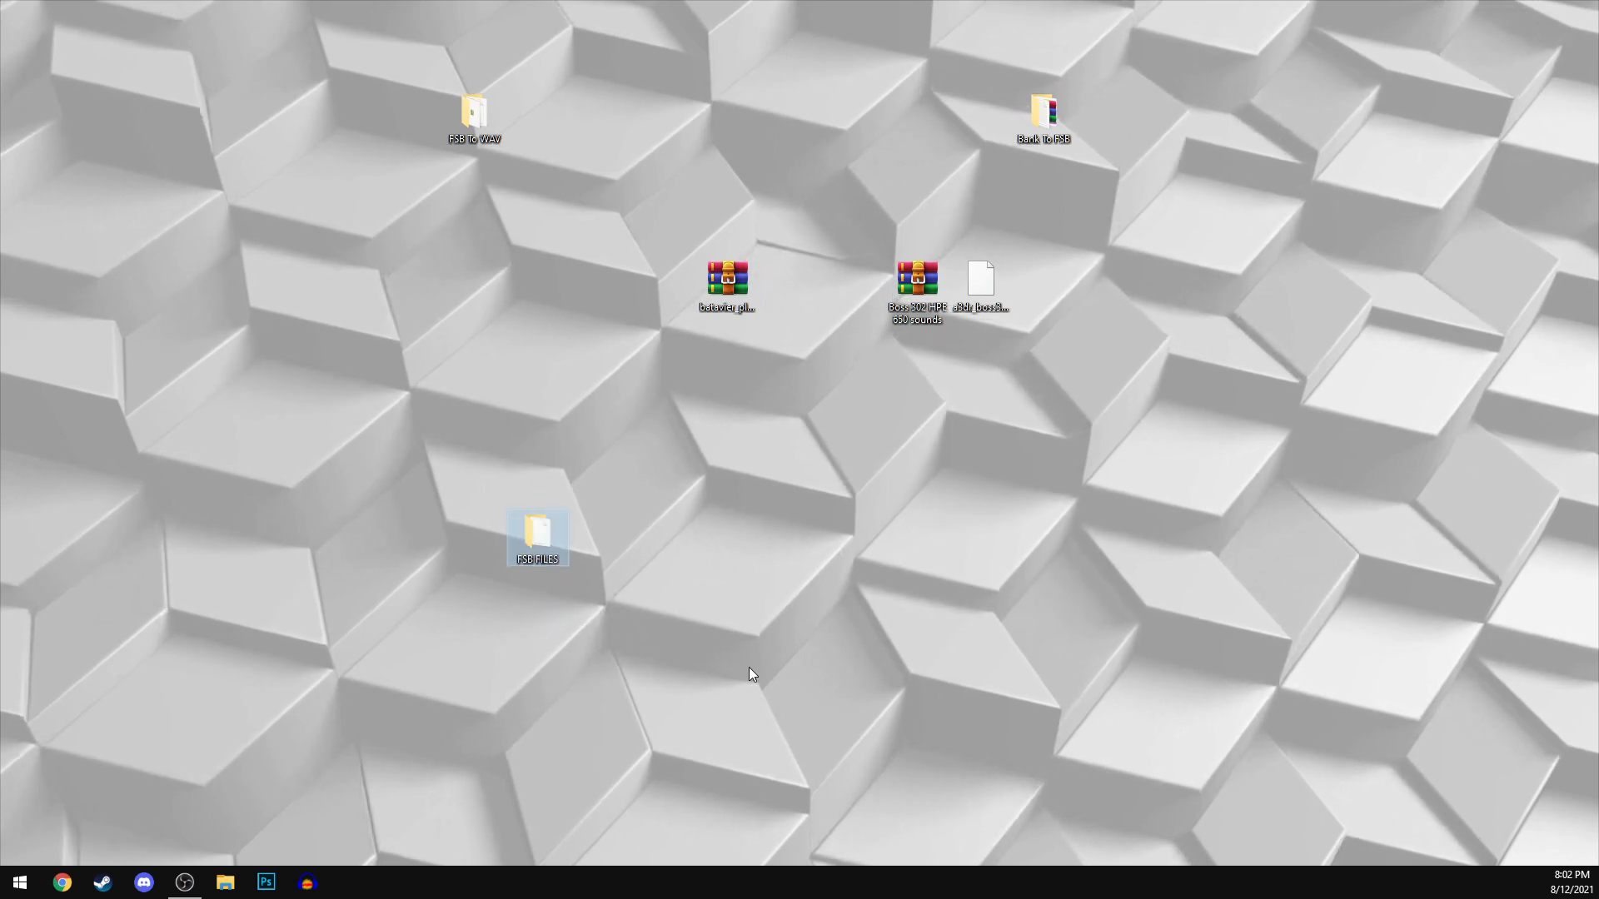
{"action": "double_click", "coordinate": [552, 548]}
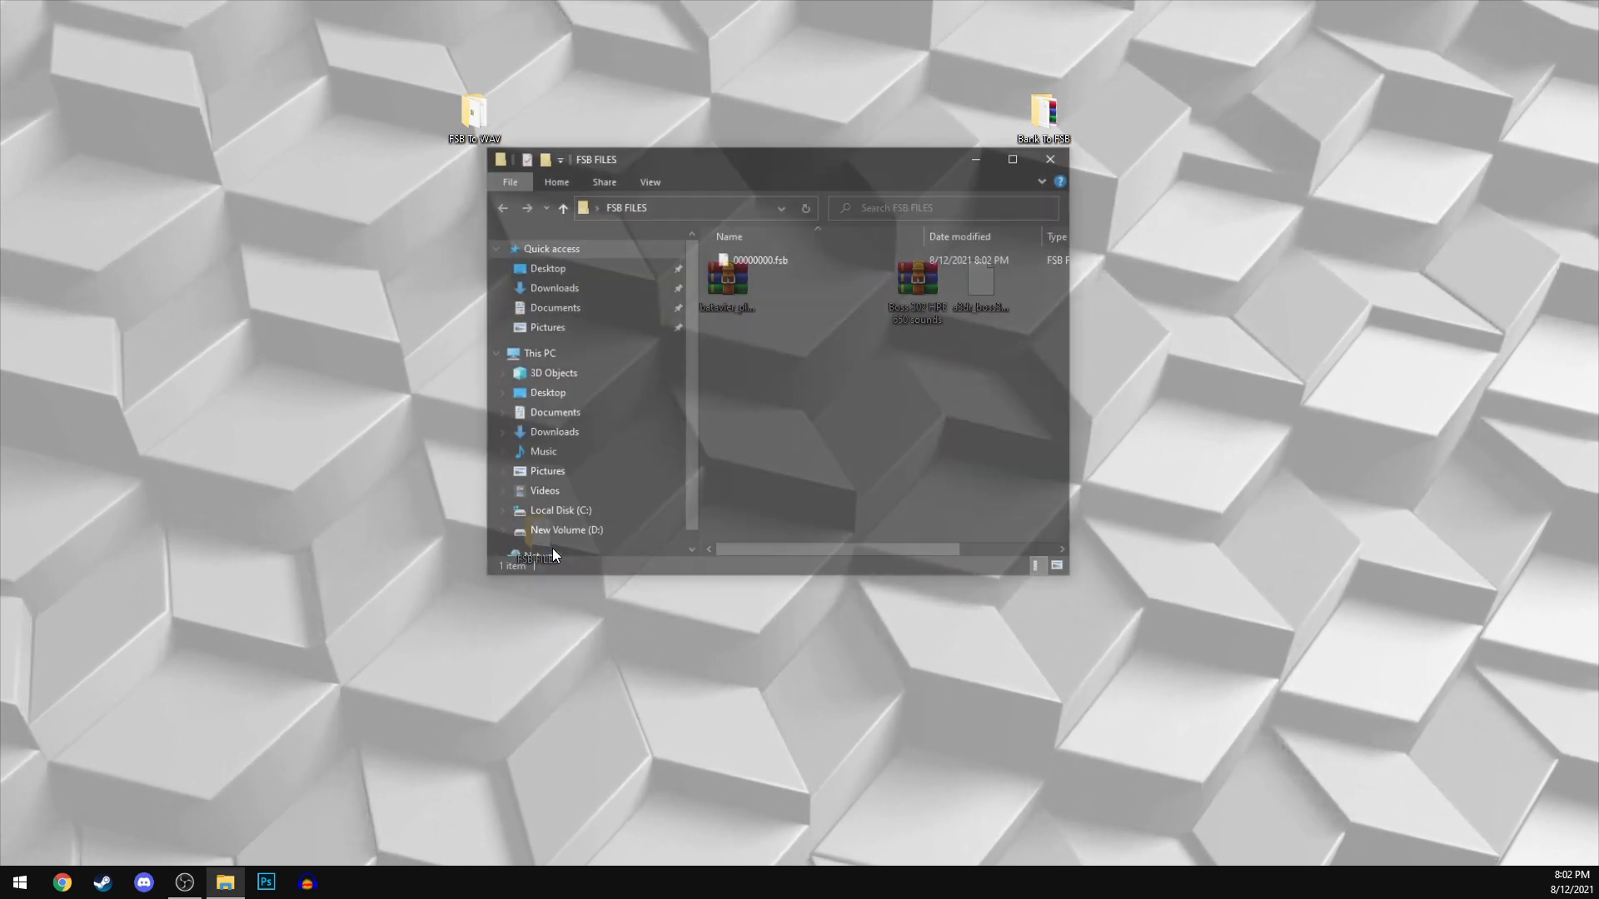
{"action": "left_click_drag", "start_coordinate": [718, 169], "coordinate": [925, 179]}
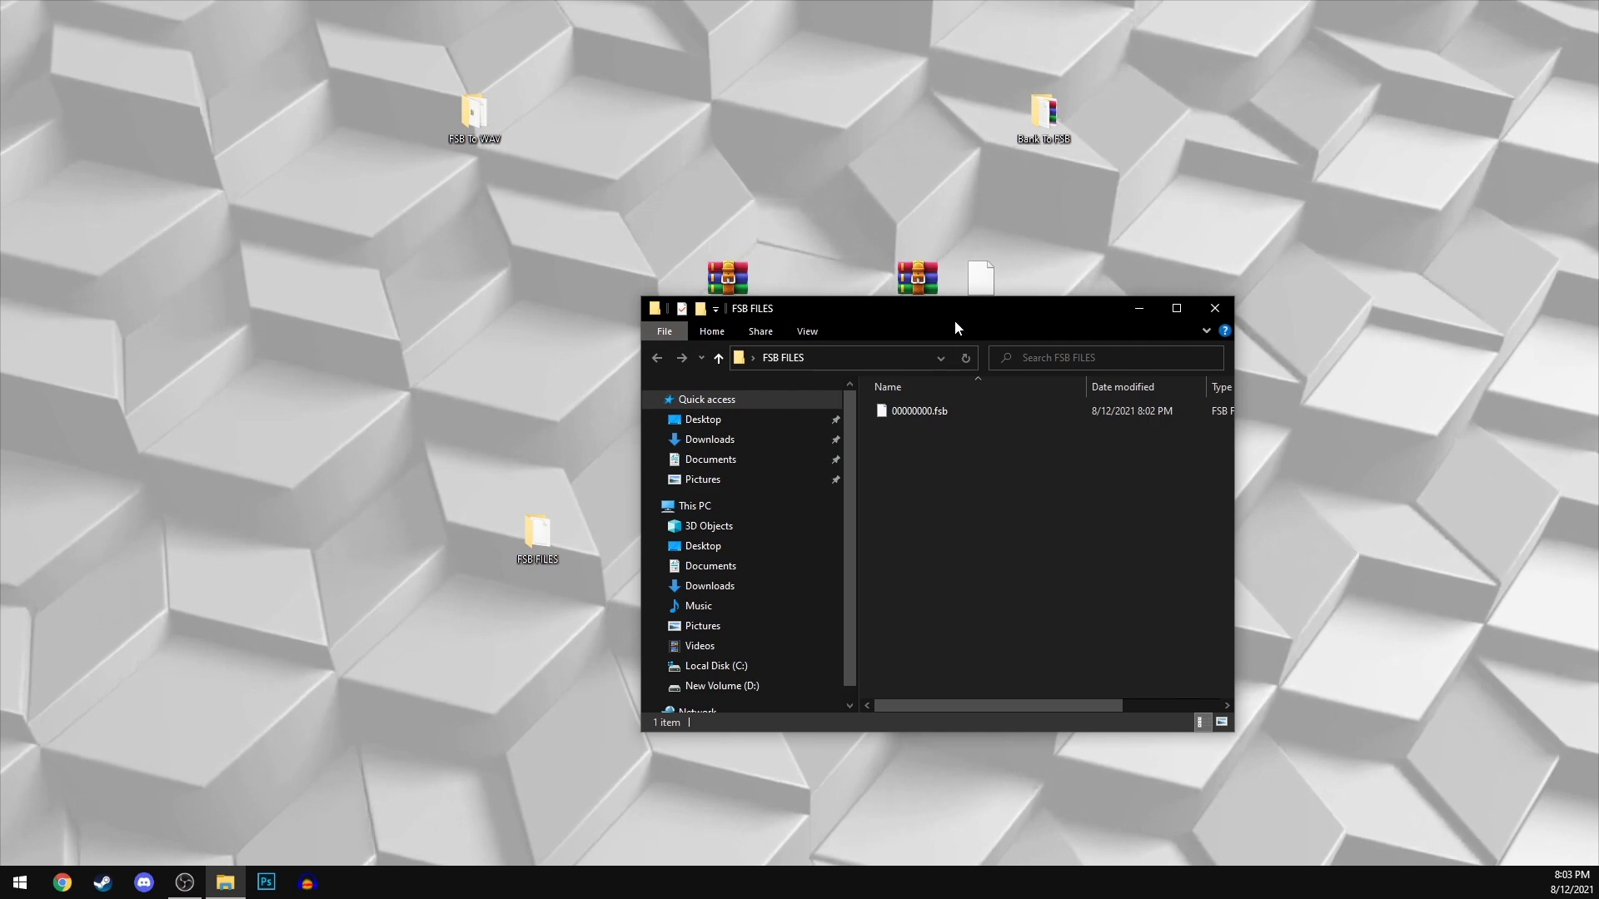
{"action": "left_click", "coordinate": [1214, 305]}
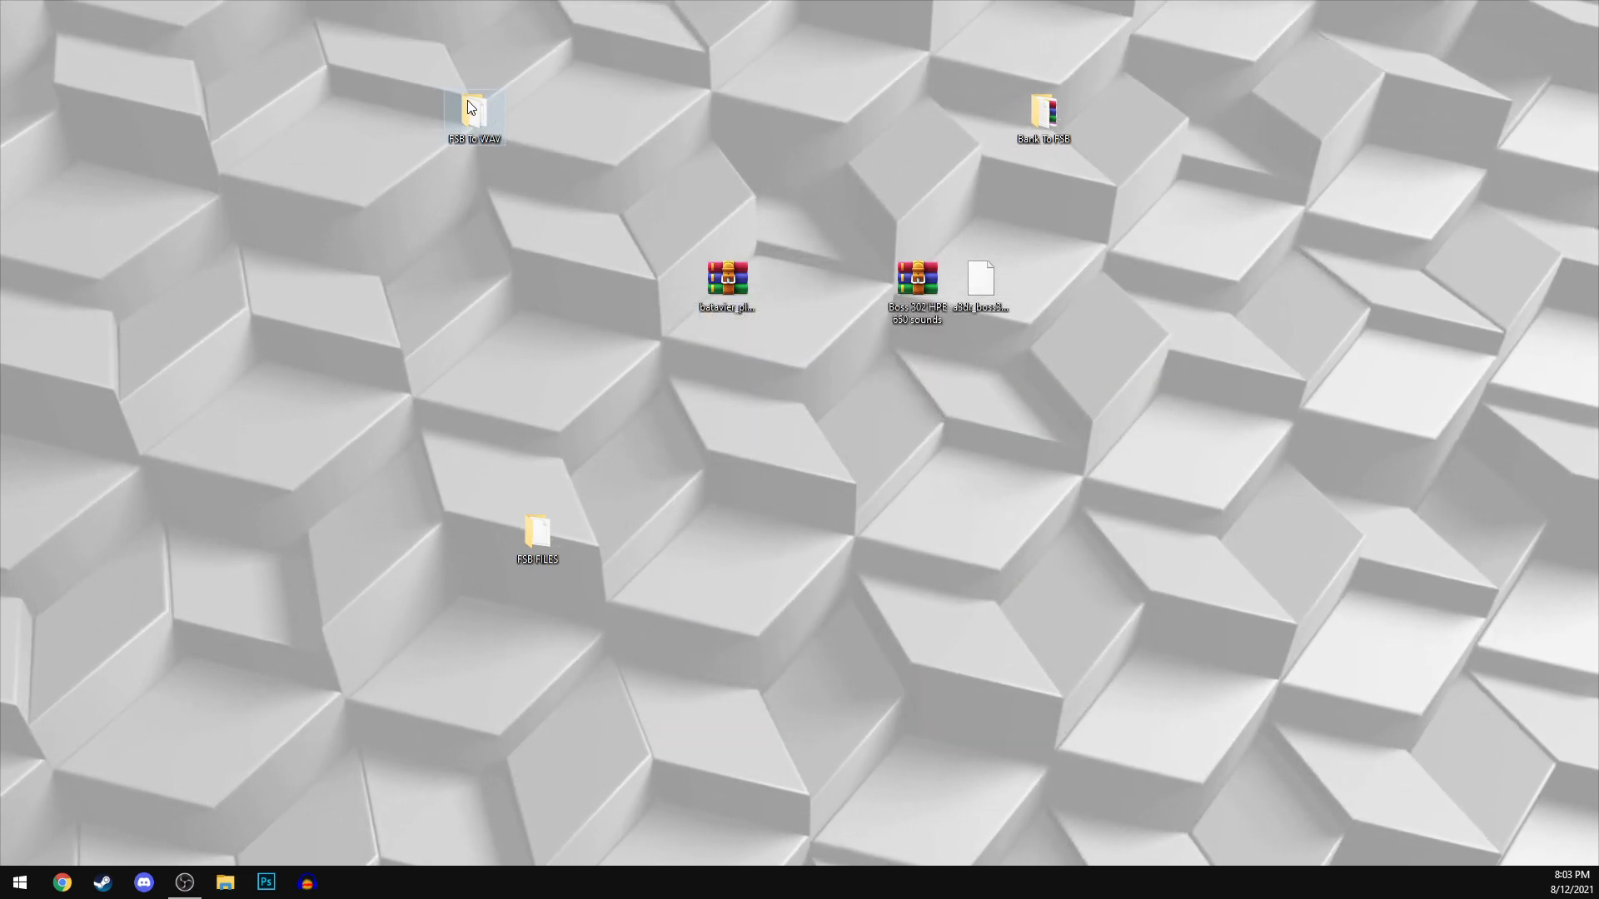
Step: Place the FSB To WAV folder beside Bank To FSB on the desktop and launch the FsbExtractor application from it
{"action": "left_click_drag", "start_coordinate": [467, 100], "coordinate": [1100, 100]}
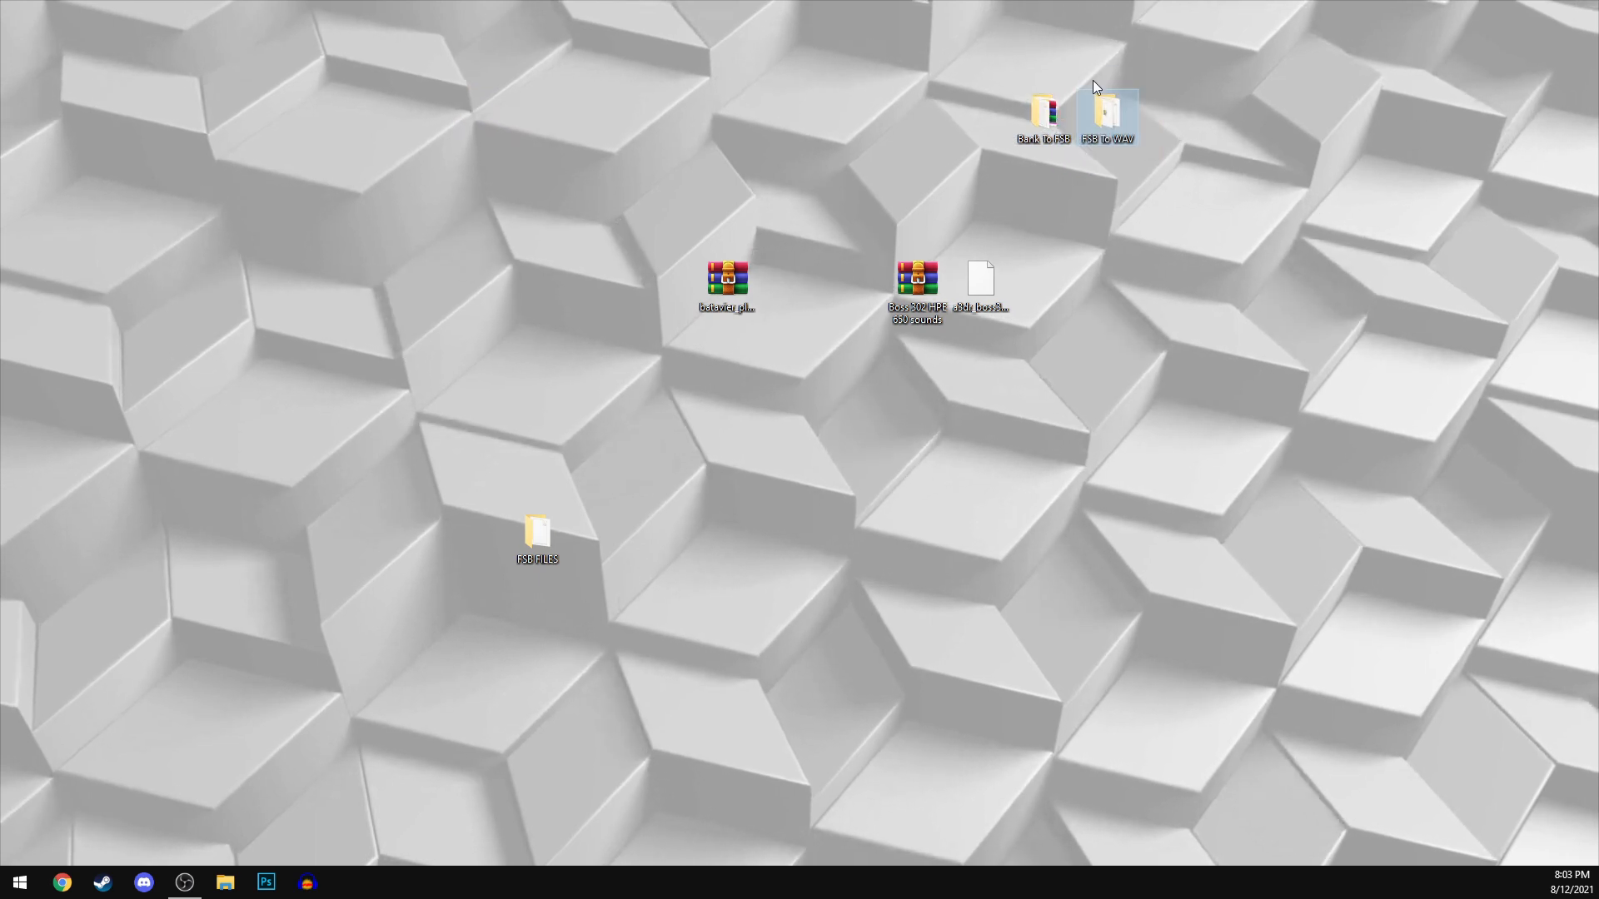
{"action": "double_click", "coordinate": [1106, 107]}
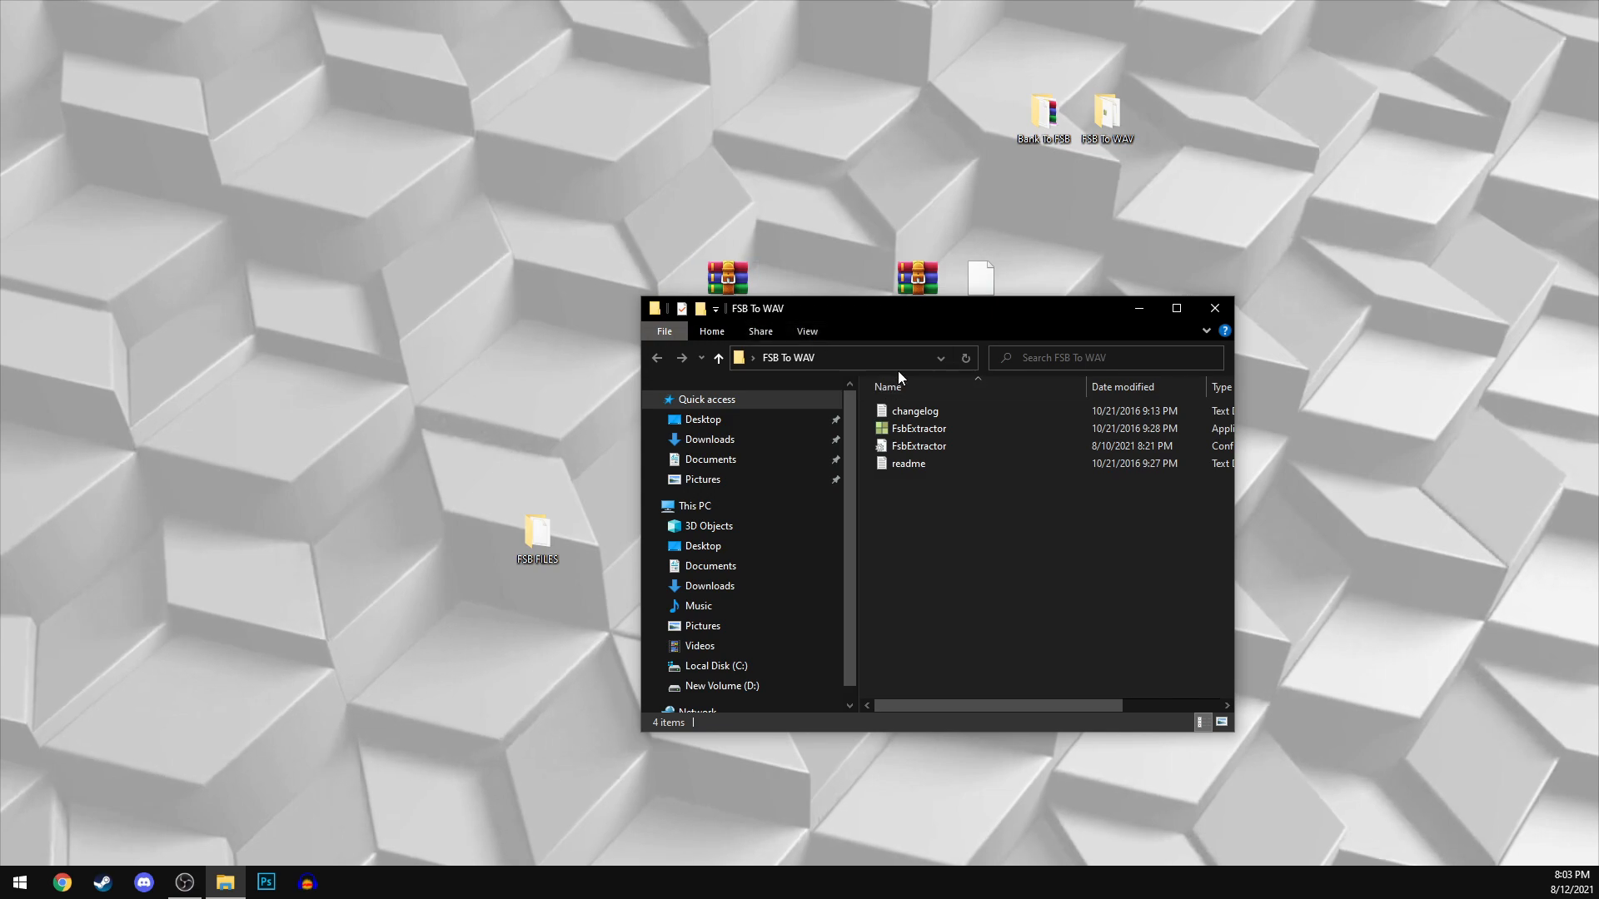
{"action": "left_click_drag", "start_coordinate": [892, 317], "coordinate": [376, 80]}
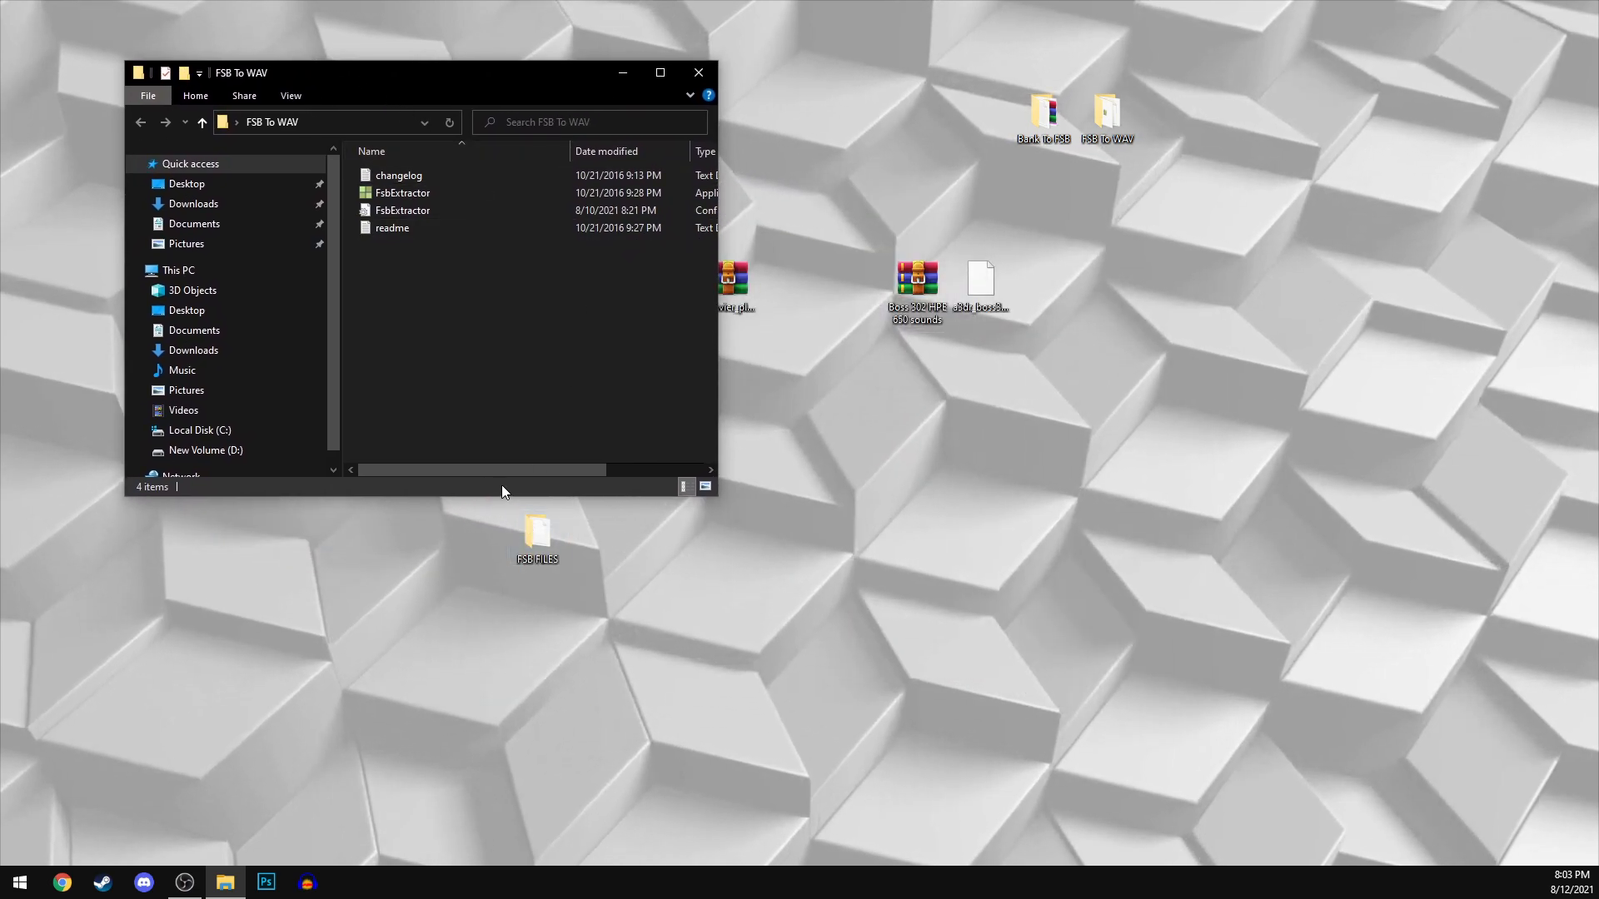
{"action": "mouse_move", "coordinate": [501, 473]}
{"action": "left_mouse_down"}
{"action": "mouse_move", "coordinate": [591, 480]}
{"action": "mouse_move", "coordinate": [484, 470]}
{"action": "left_mouse_up"}
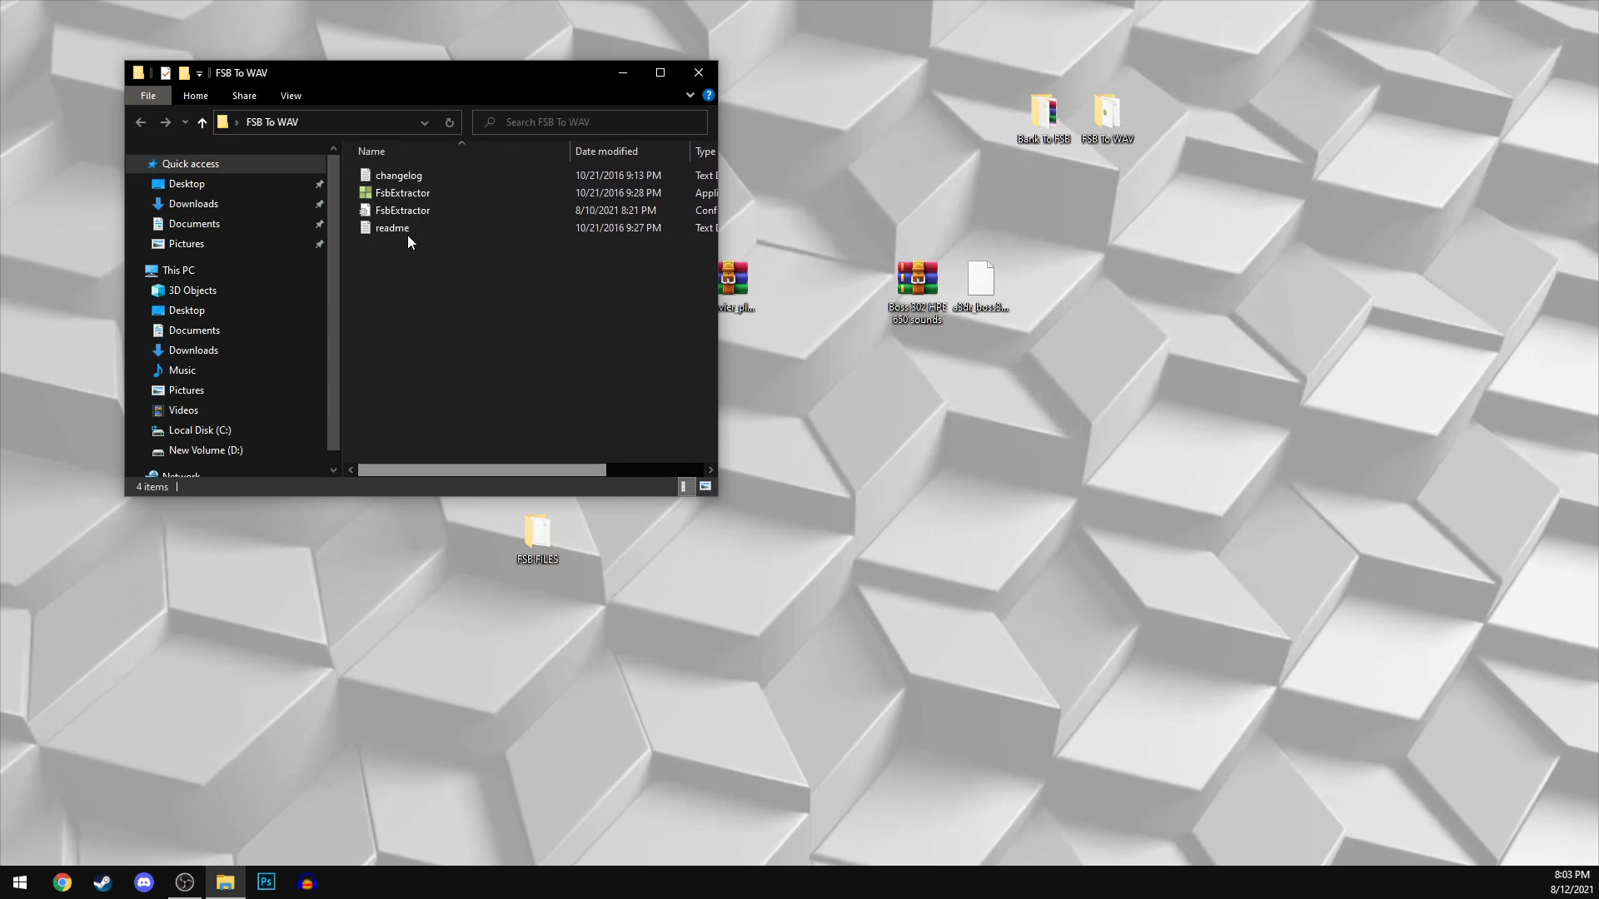
{"action": "double_click", "coordinate": [407, 193]}
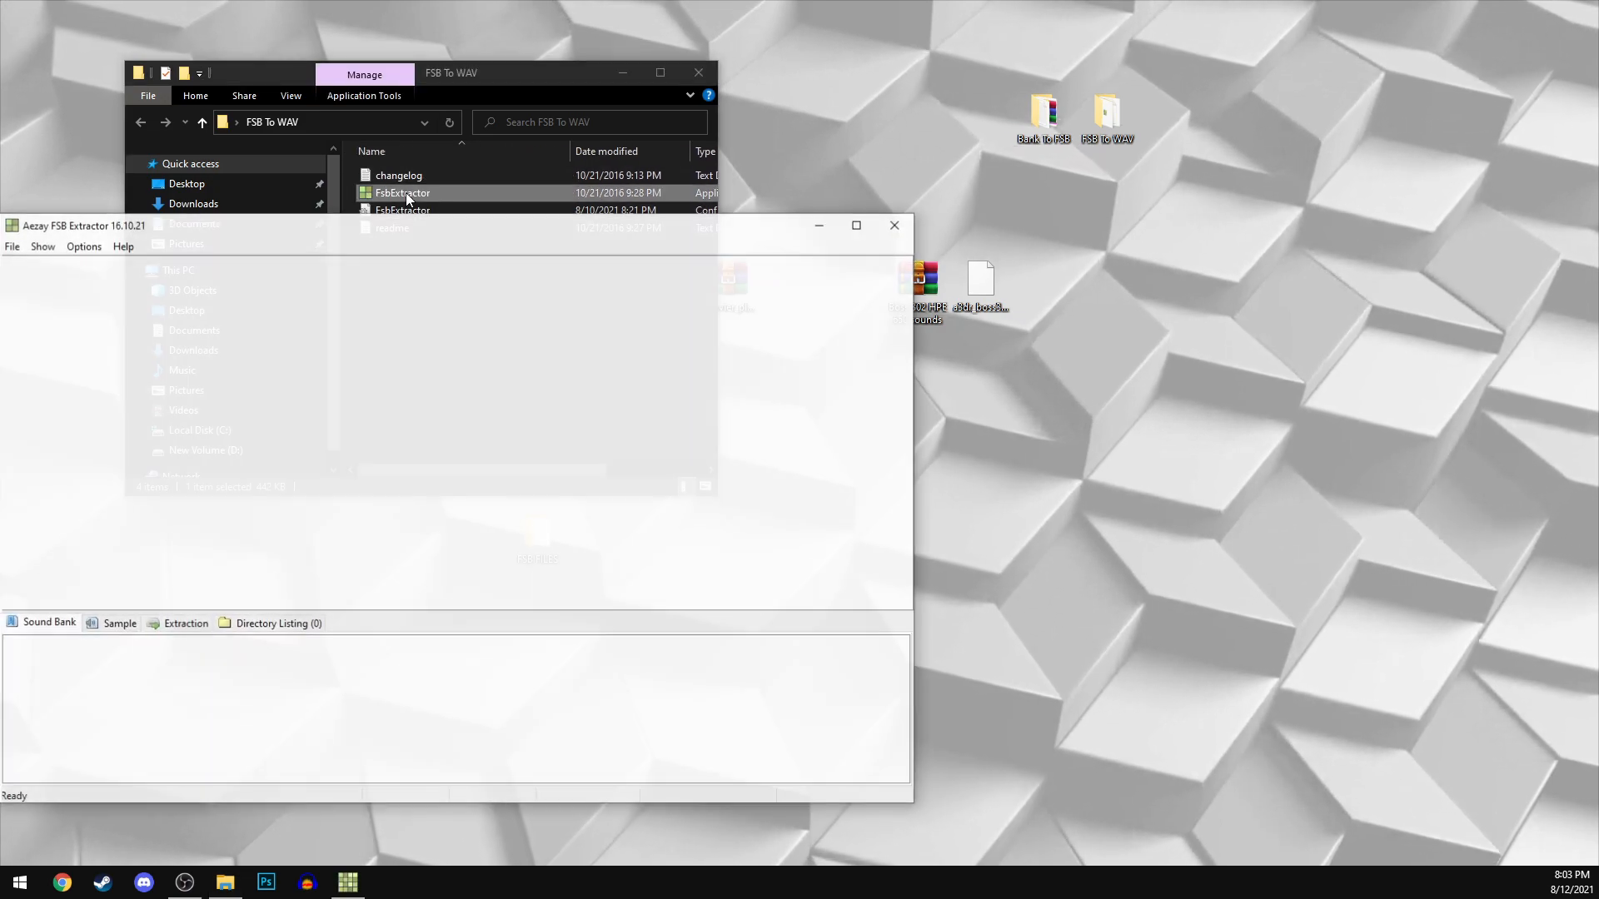
{"action": "left_click_drag", "start_coordinate": [698, 172], "coordinate": [787, 192]}
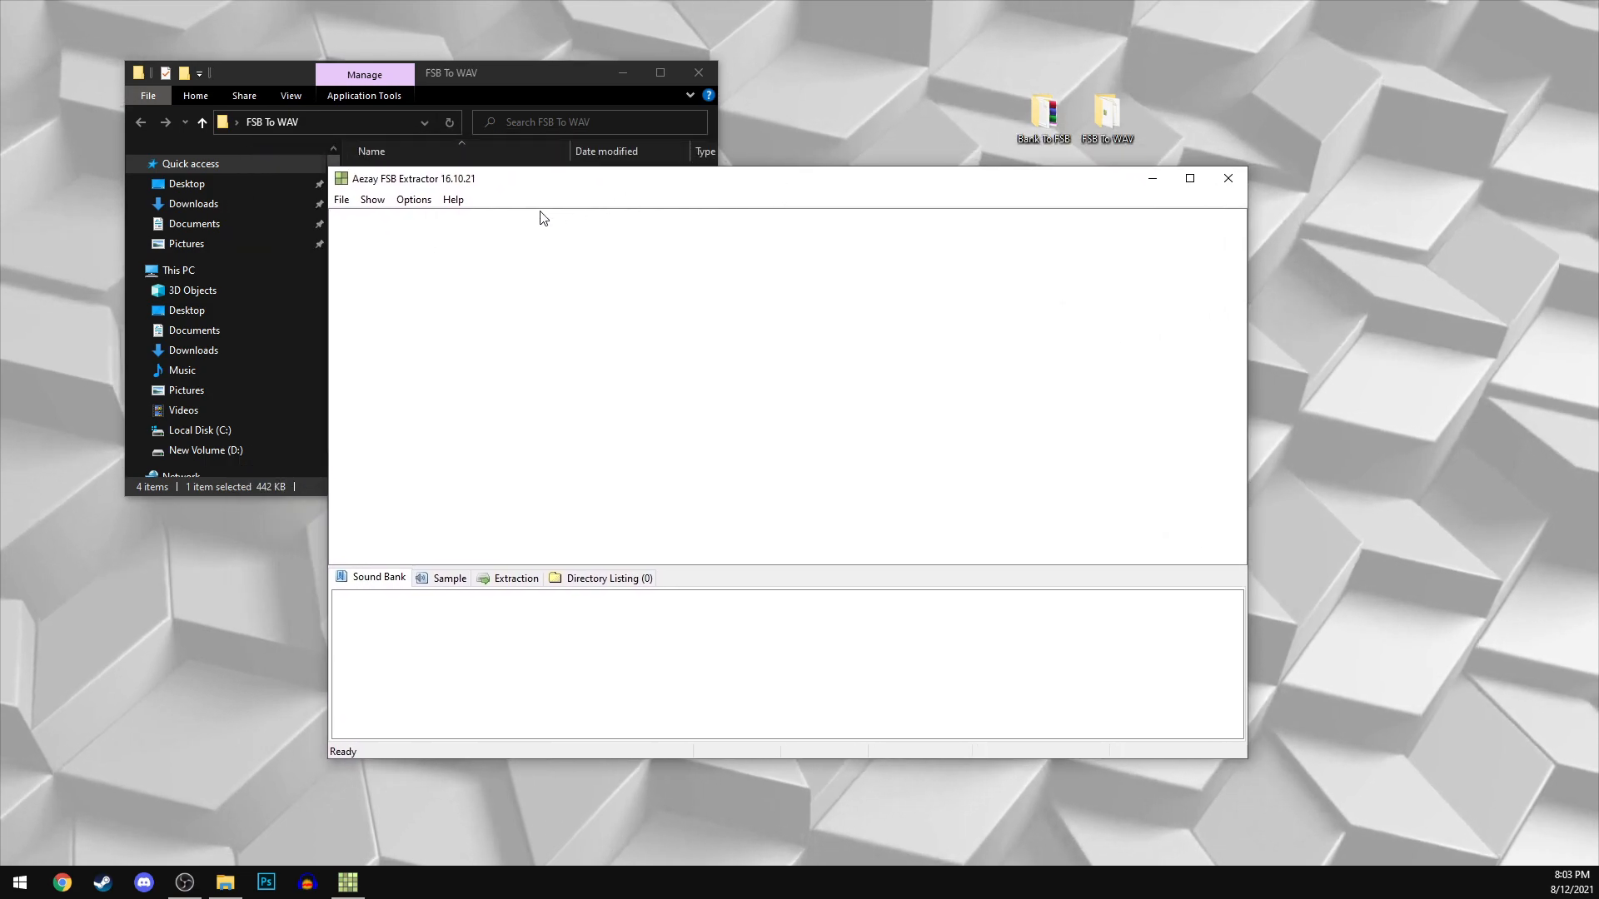
Step: Open the sample bank 00000000.fsb from the Desktop's FSB FILES folder
{"action": "left_click", "coordinate": [341, 200]}
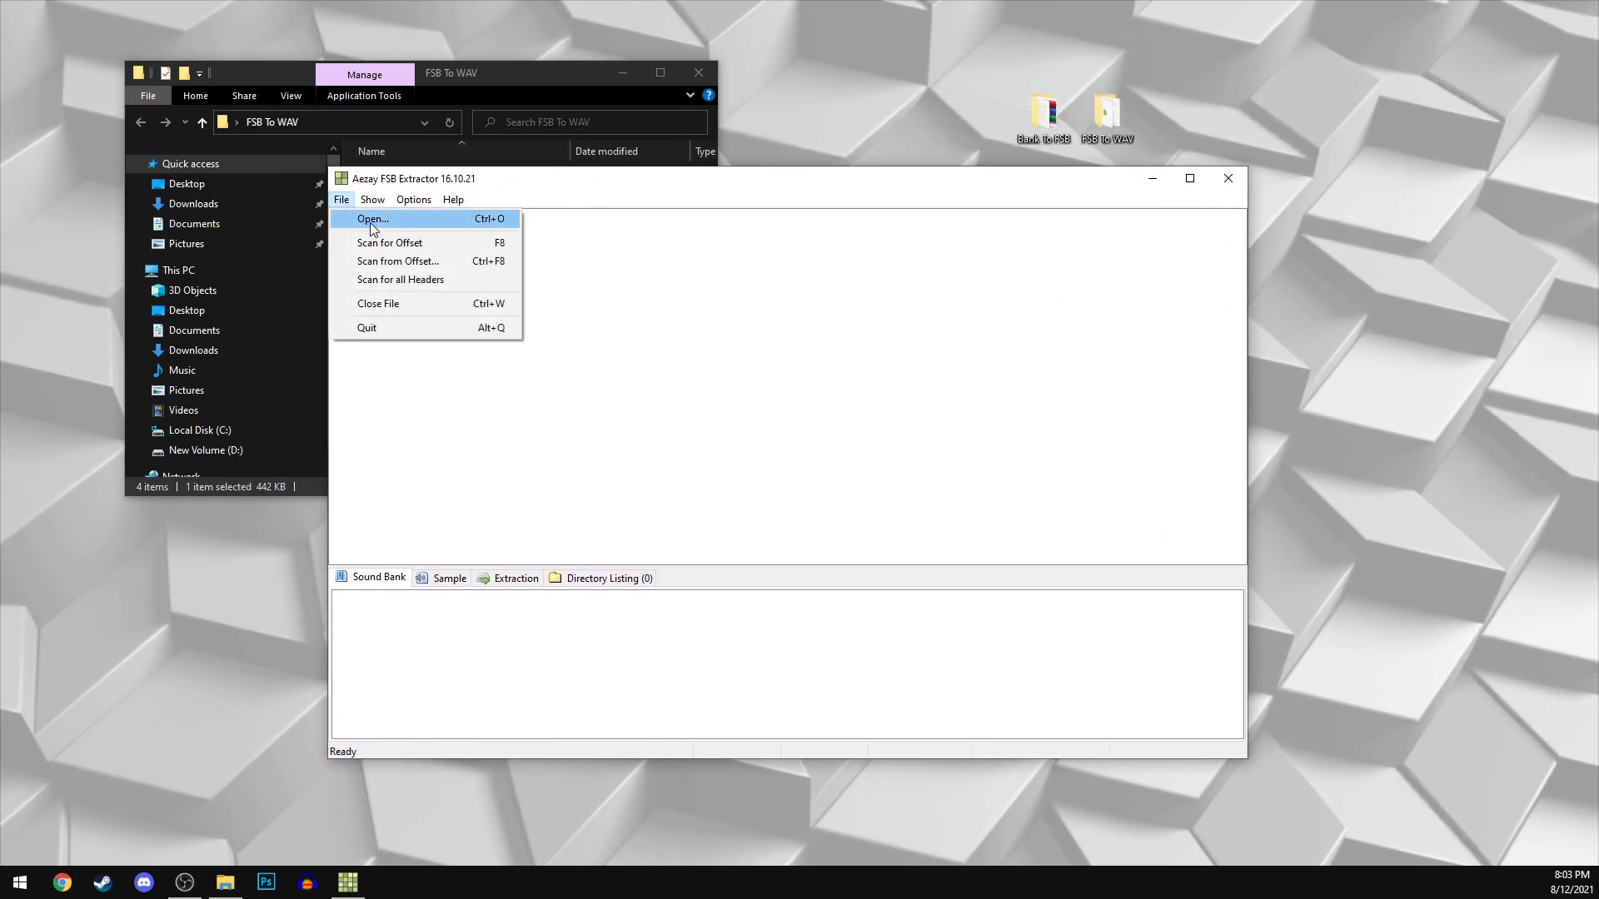
{"action": "left_click", "coordinate": [369, 220]}
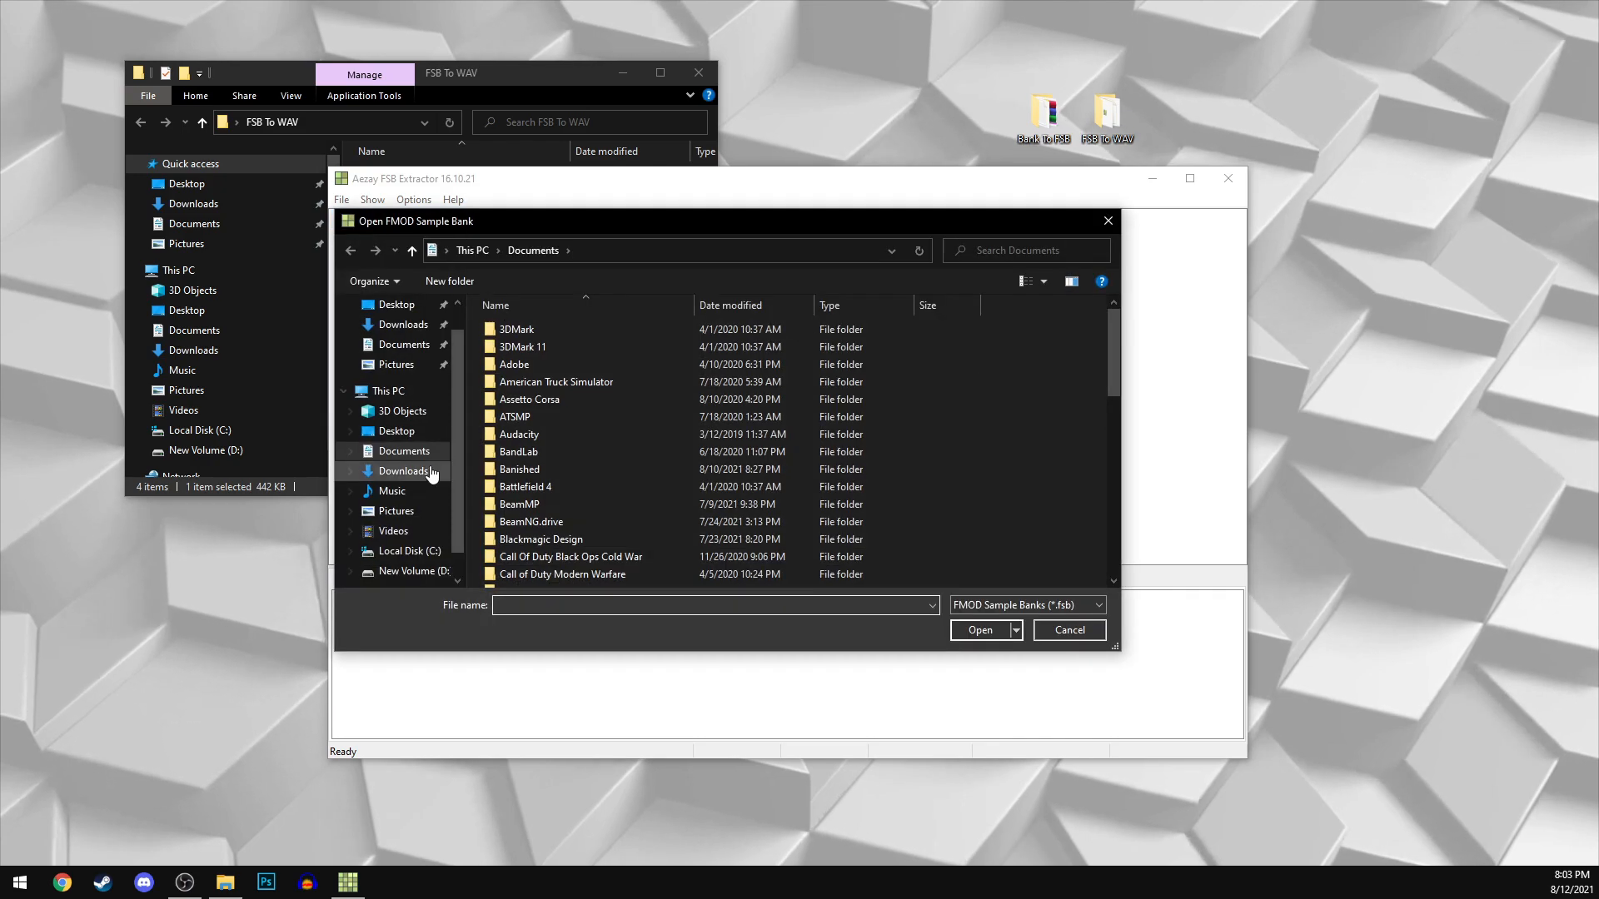
{"action": "left_click", "coordinate": [396, 431]}
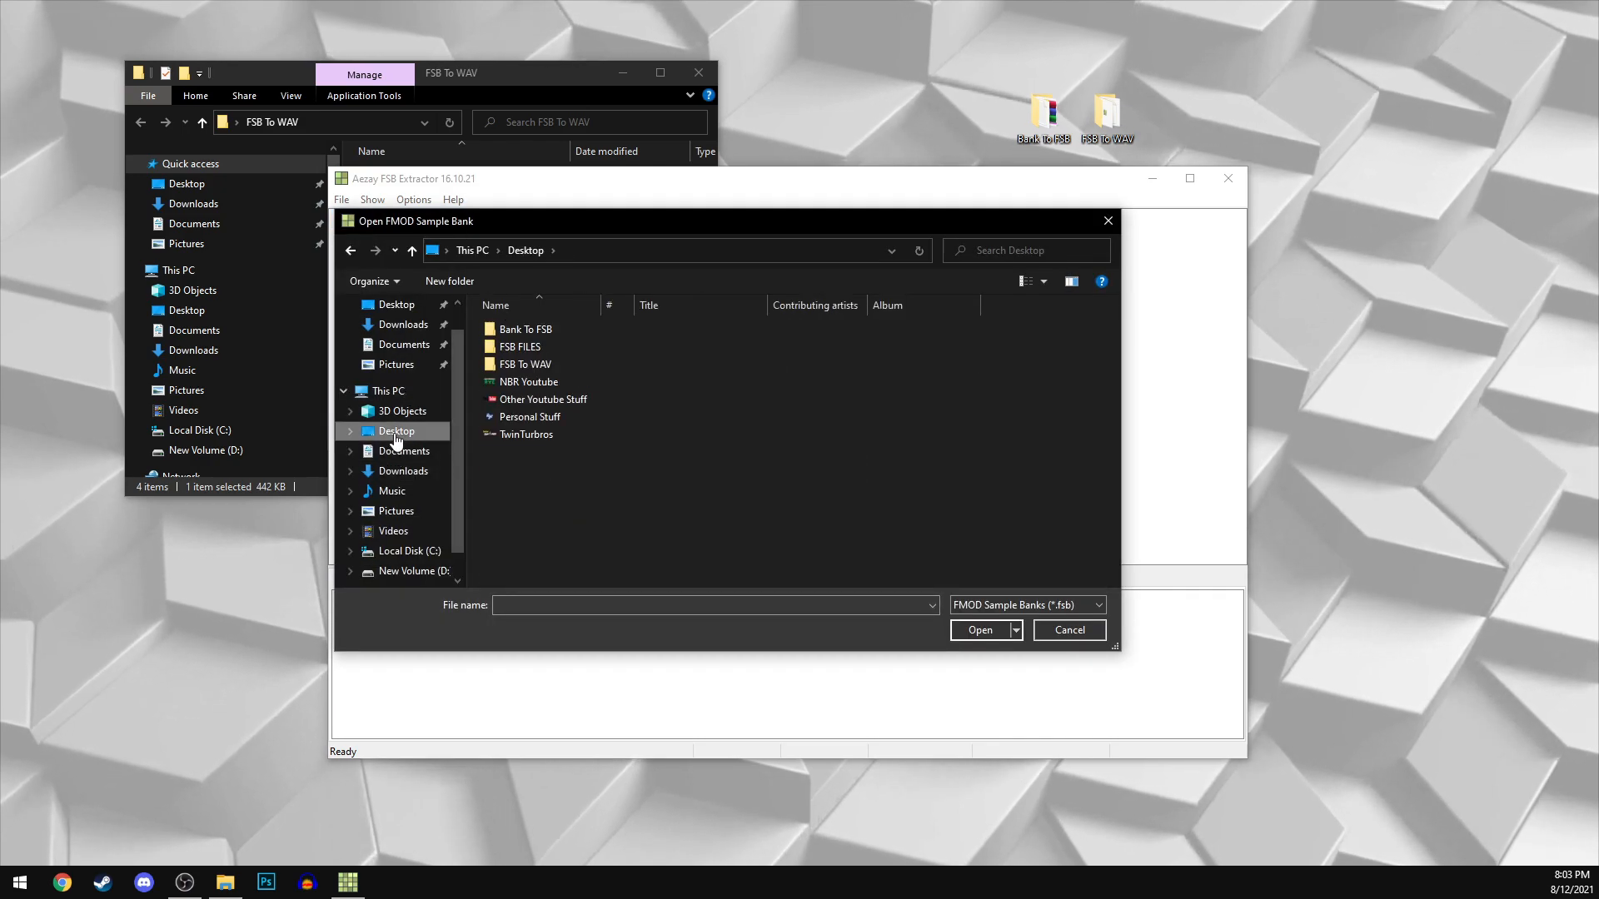
{"action": "double_click", "coordinate": [537, 348]}
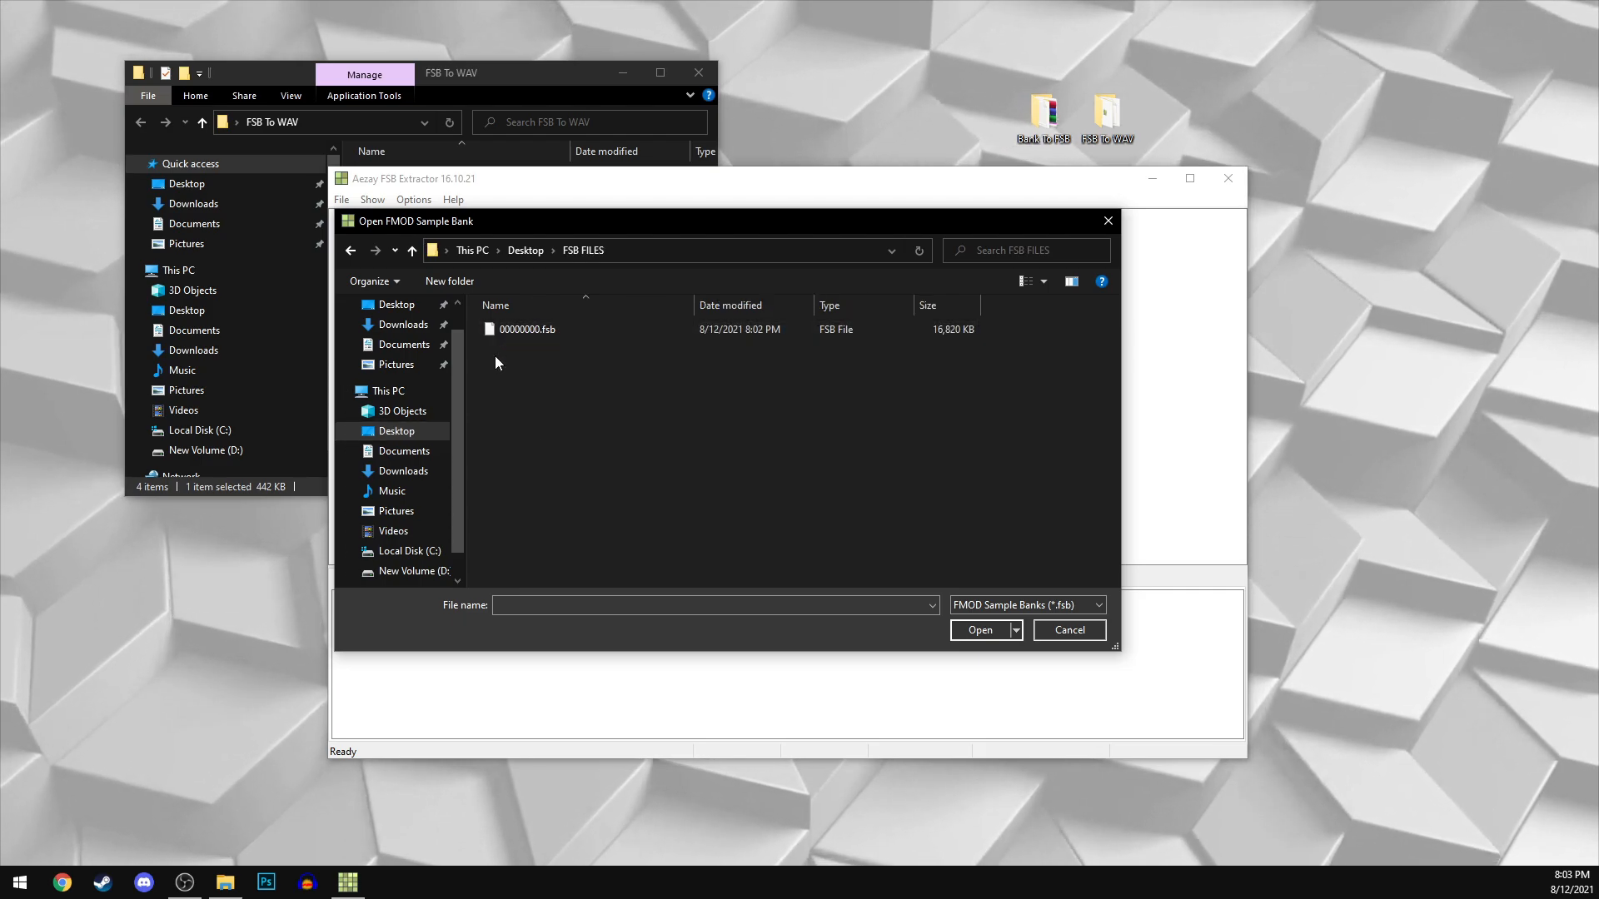
{"action": "left_click", "coordinate": [541, 329]}
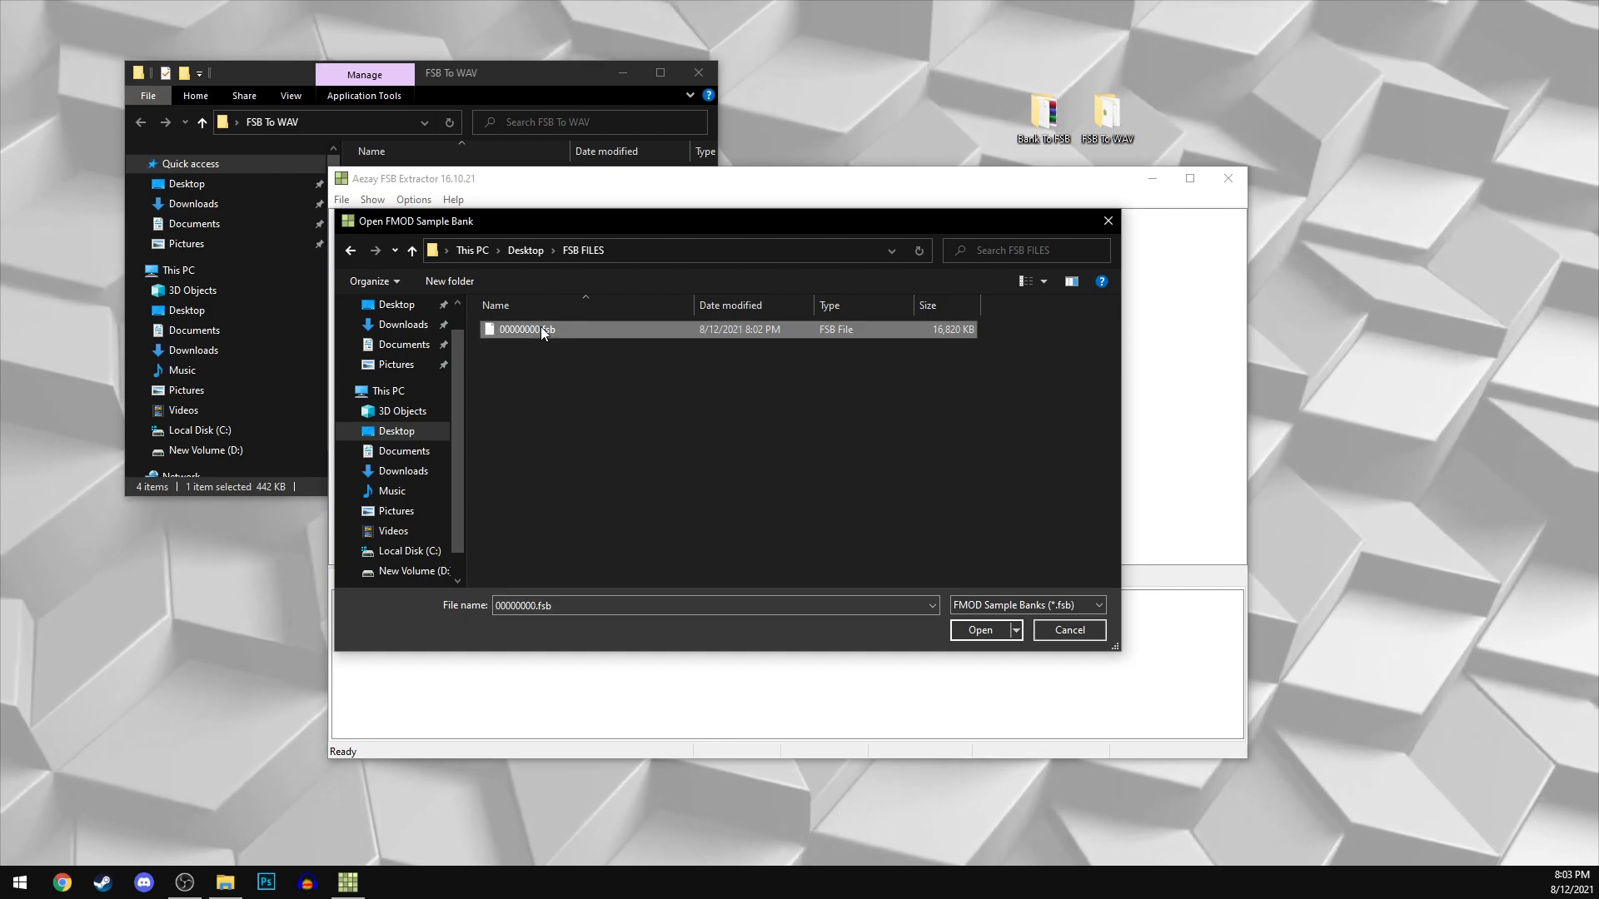
{"action": "left_click", "coordinate": [981, 632]}
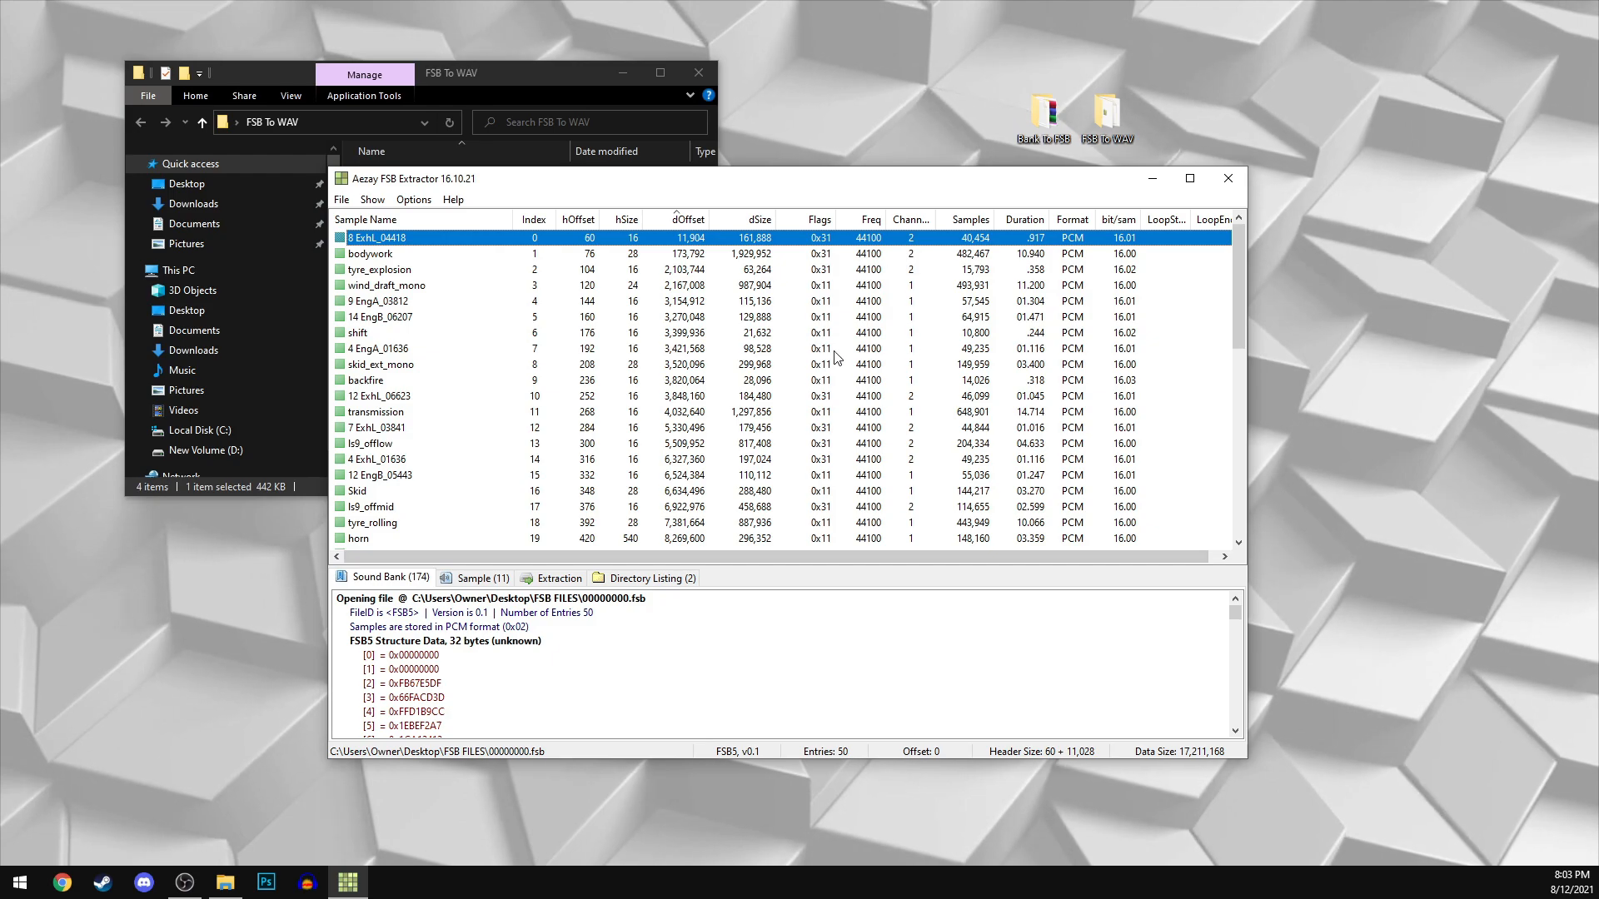
Step: Enlarge the sample list area and select every sample, from 8 ExhL_04418 through 10 EngB_04363
{"action": "left_click_drag", "start_coordinate": [1102, 567], "coordinate": [1093, 674]}
{"action": "scroll", "coordinate": [481, 322], "scroll_direction": "down", "scroll_amount": 8}
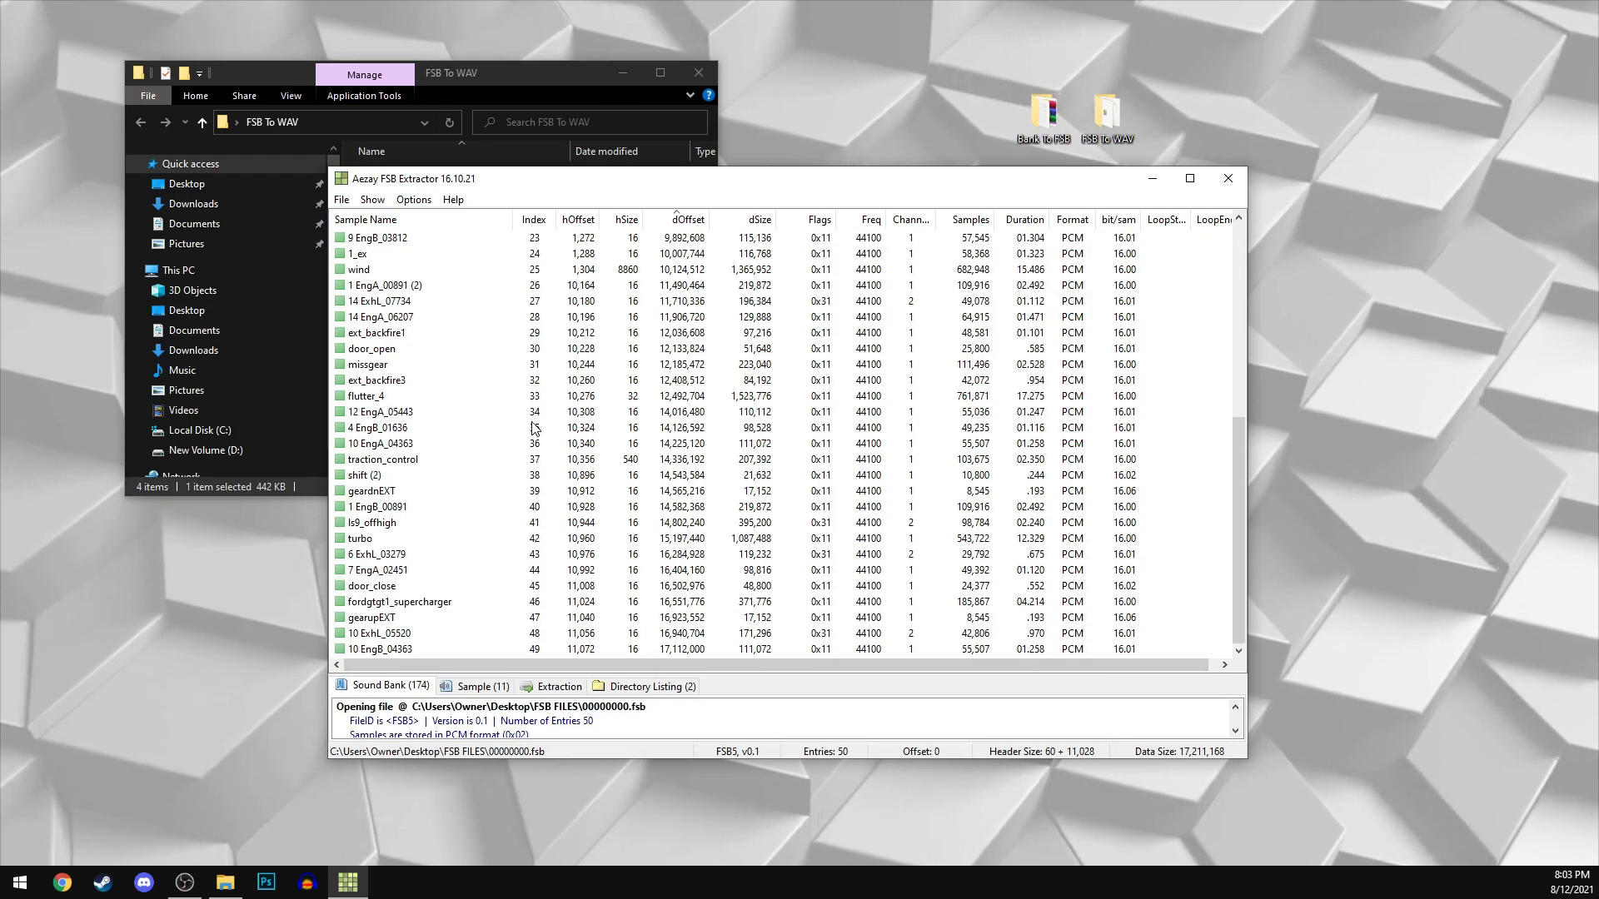
{"action": "scroll", "coordinate": [534, 428], "scroll_direction": "up", "scroll_amount": 8}
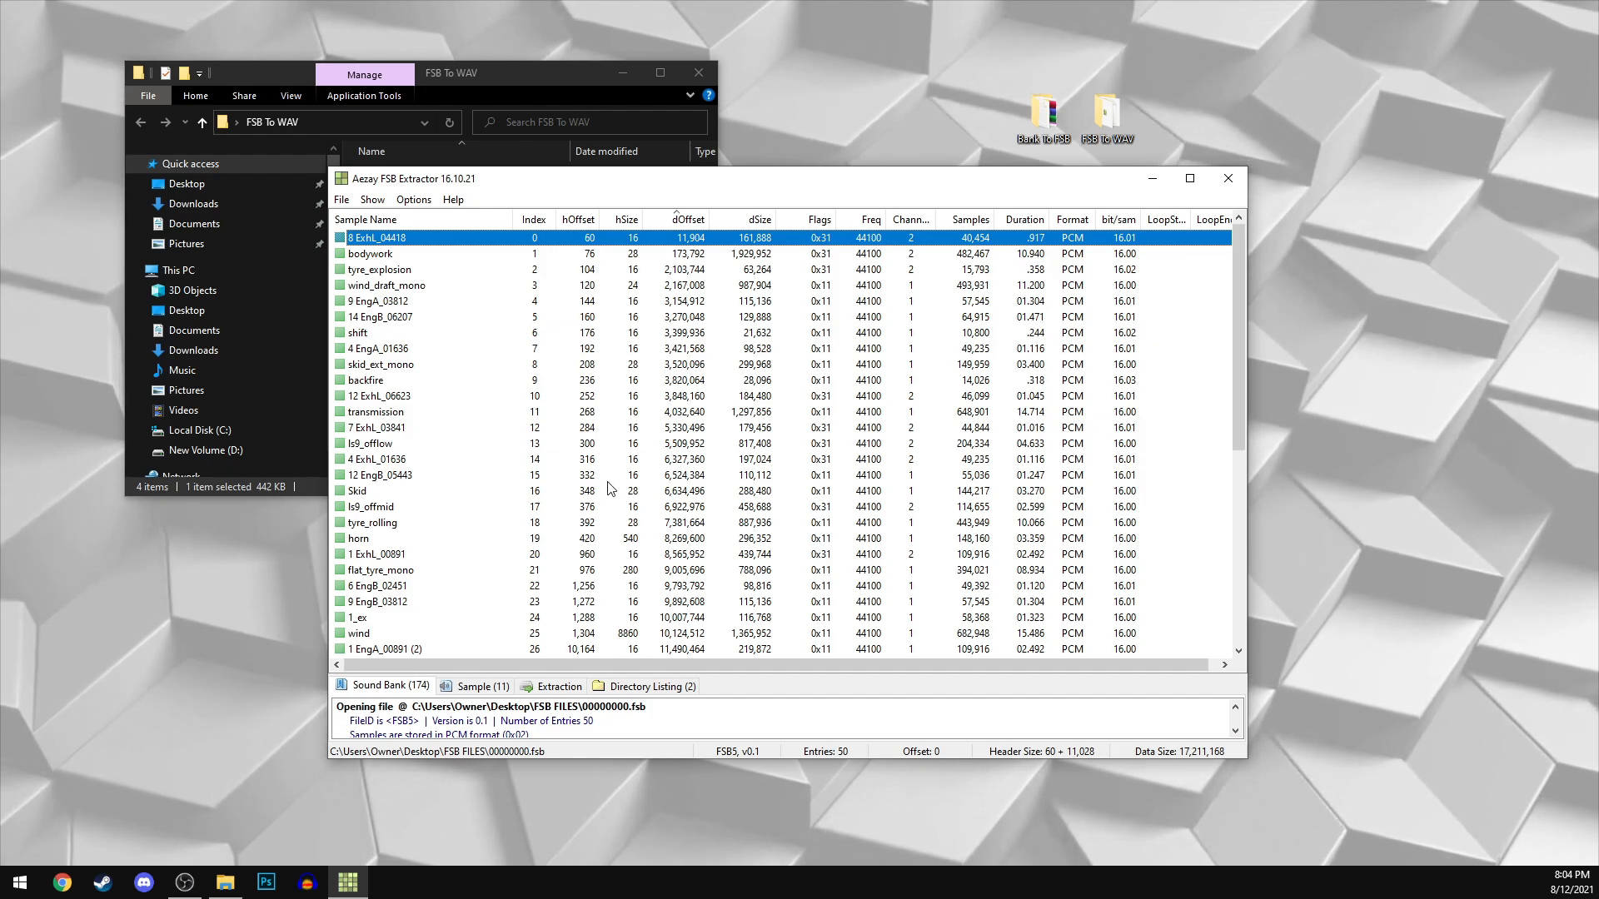
{"action": "key", "text": "ctrl+a"}
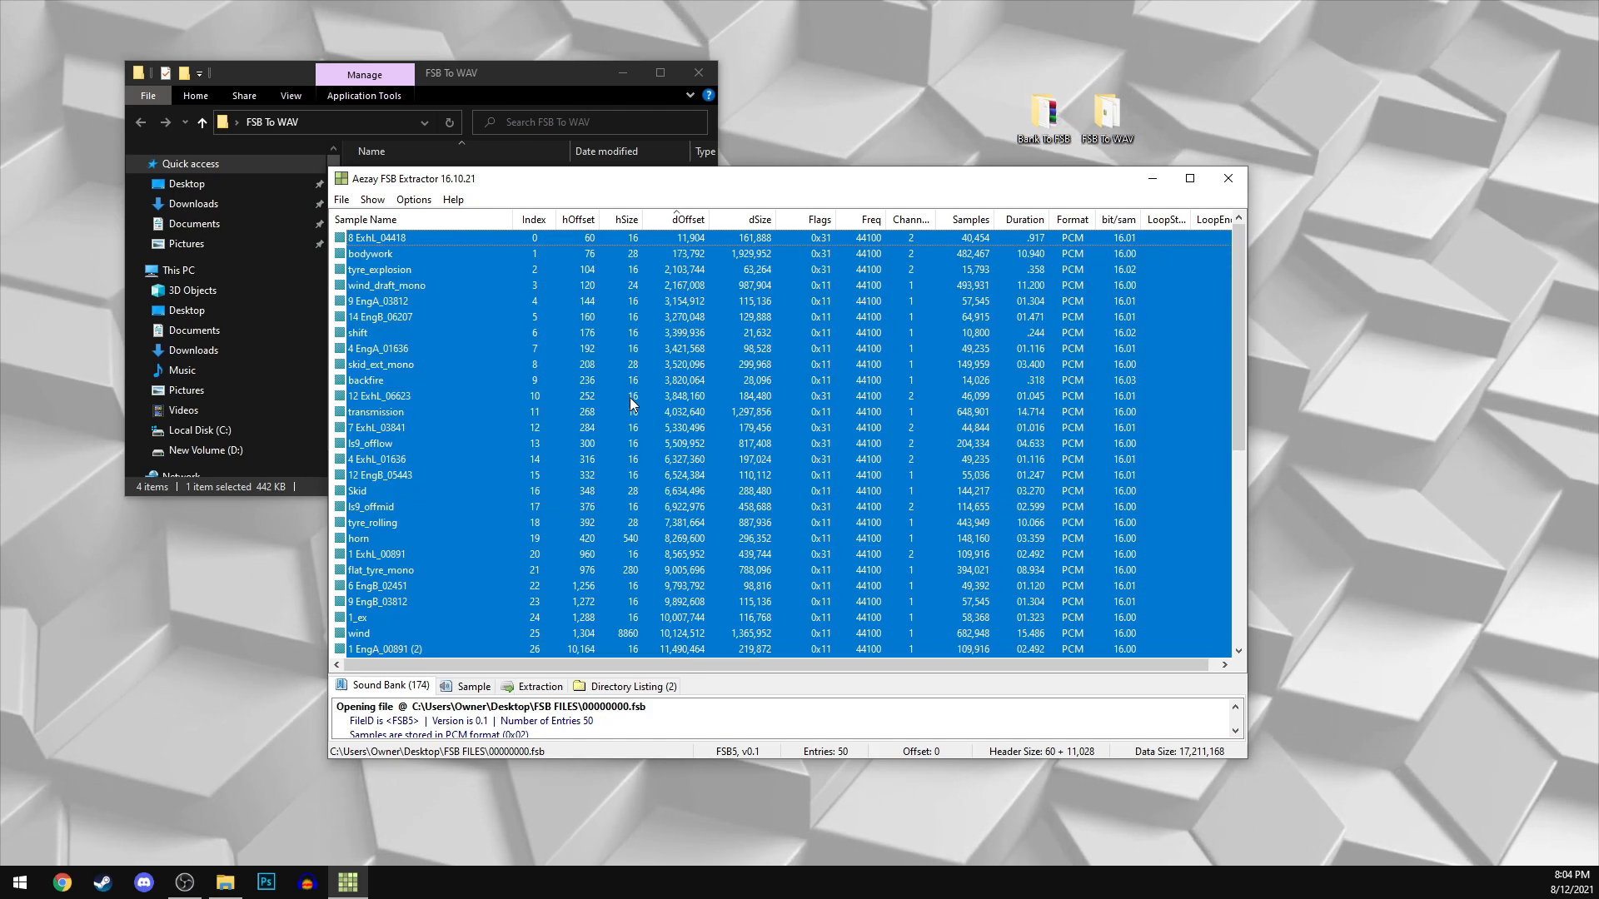
{"action": "left_click", "coordinate": [442, 265]}
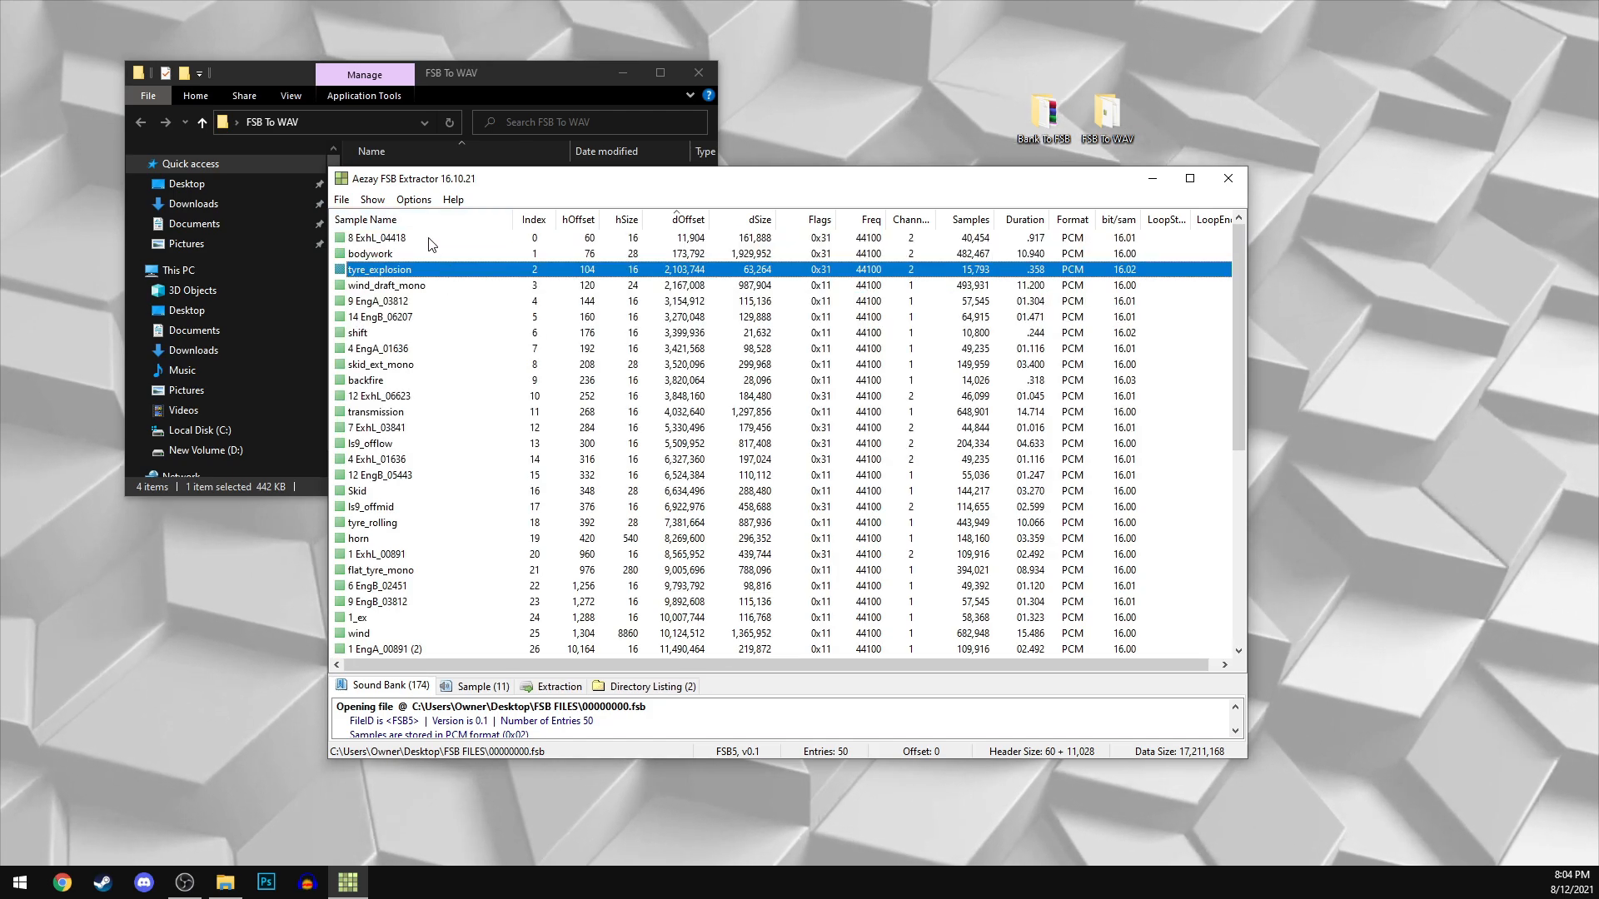
{"action": "left_click", "coordinate": [433, 239]}
{"action": "scroll", "coordinate": [434, 243], "scroll_direction": "down", "scroll_amount": 8}
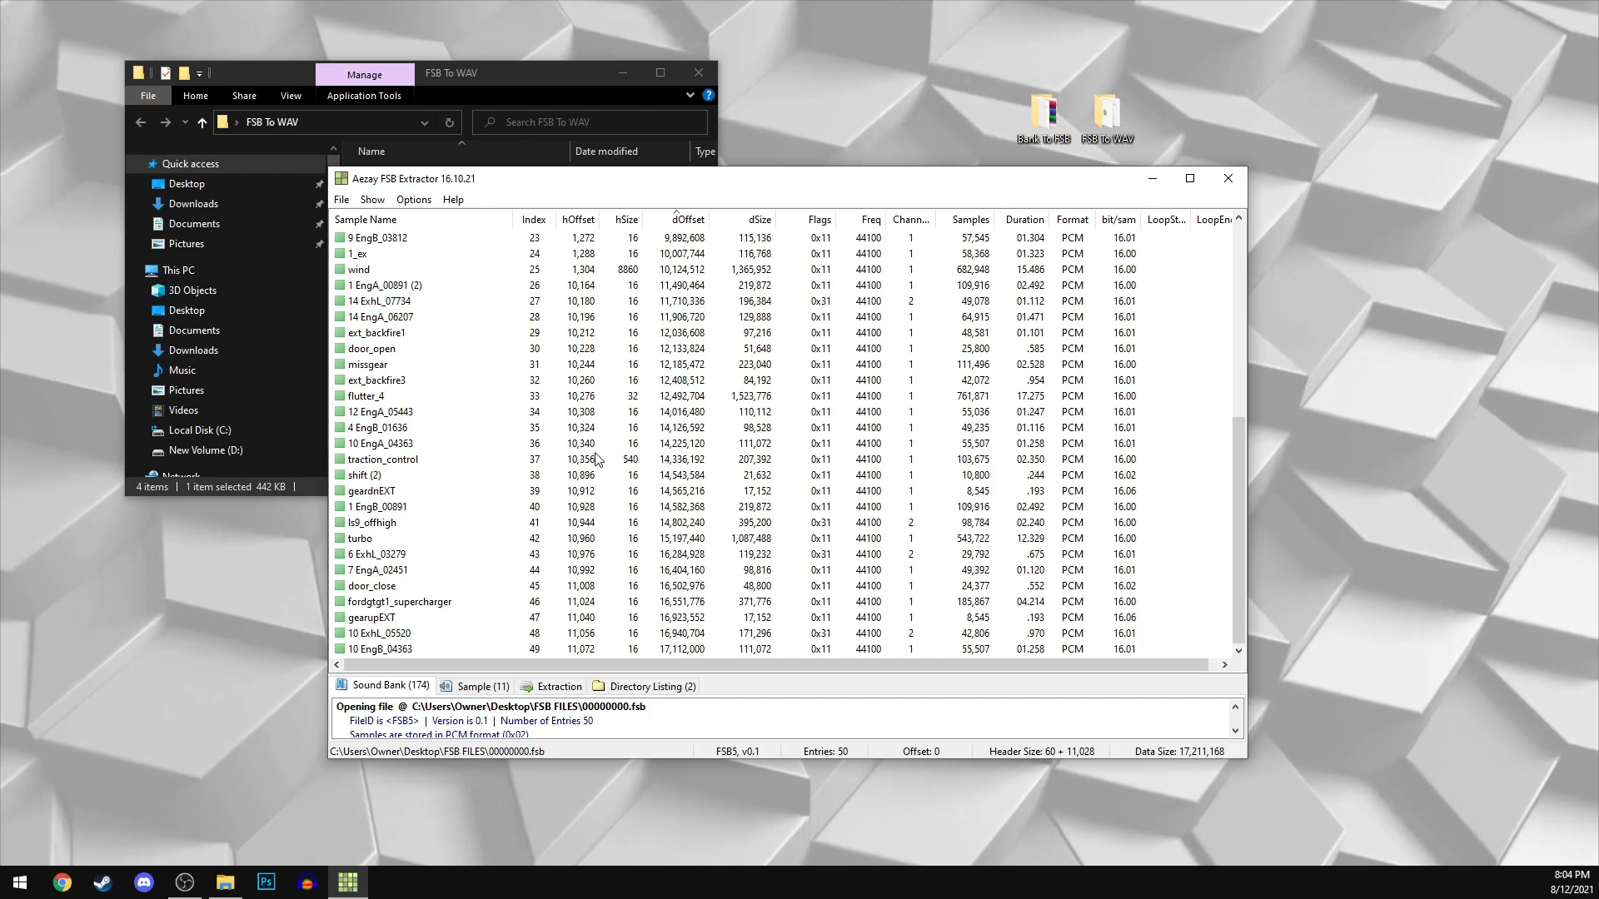
{"action": "left_click", "coordinate": [379, 656], "text": "shift"}
{"action": "scroll", "coordinate": [518, 515], "scroll_direction": "up", "scroll_amount": 8}
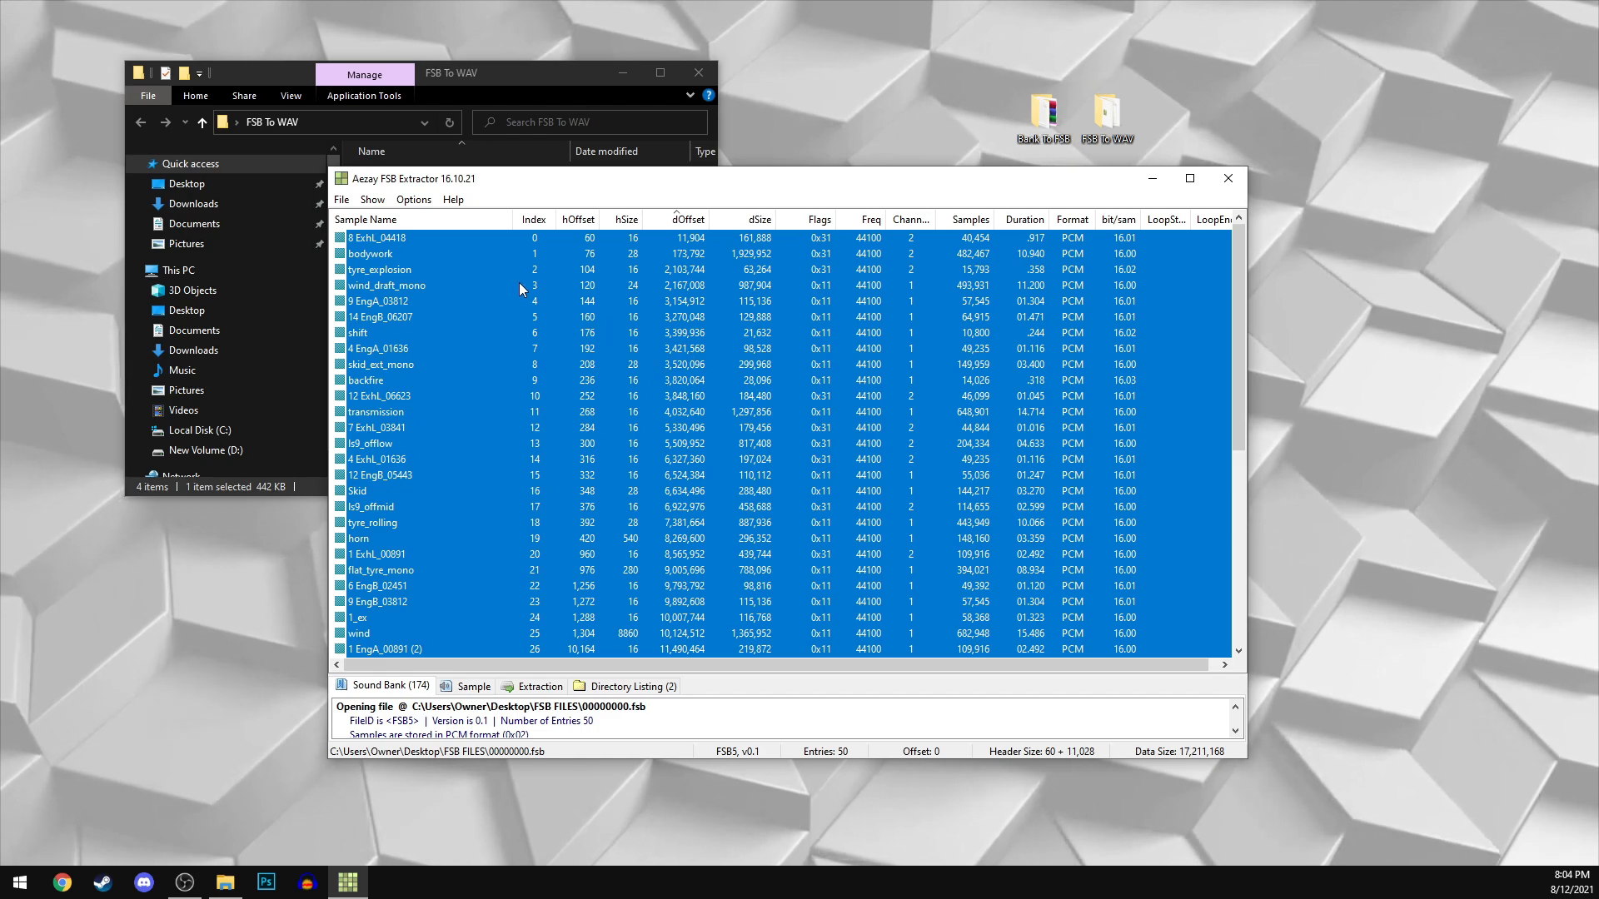
Step: Extract the selected samples to the Desktop's FSB FILES folder
{"action": "key", "text": "alt+f"}
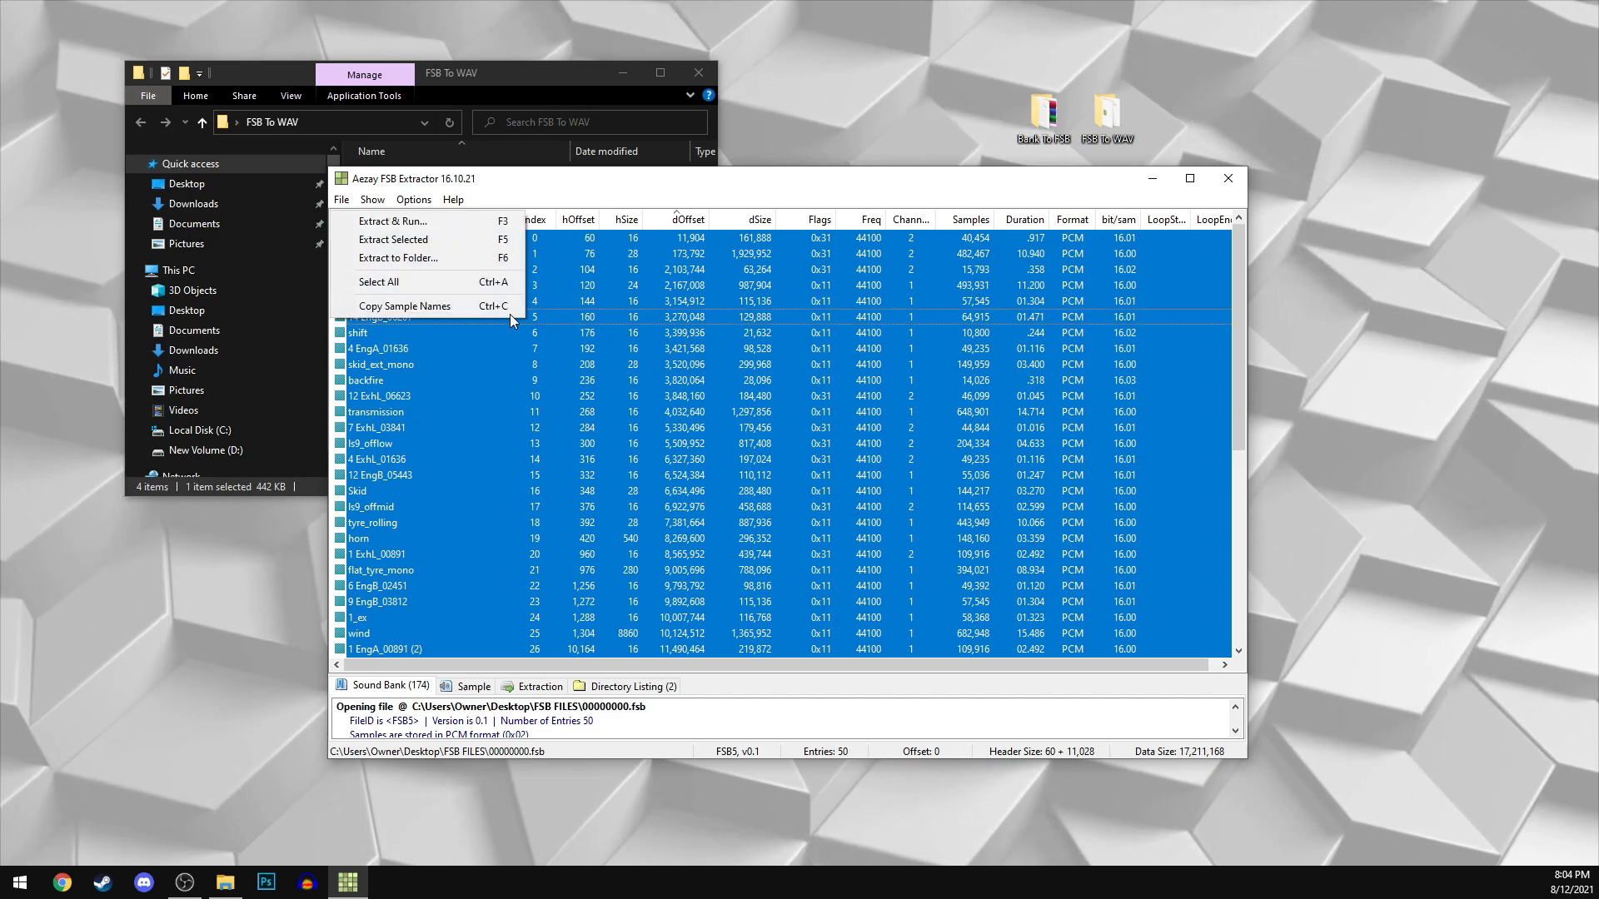
{"action": "left_click", "coordinate": [418, 258]}
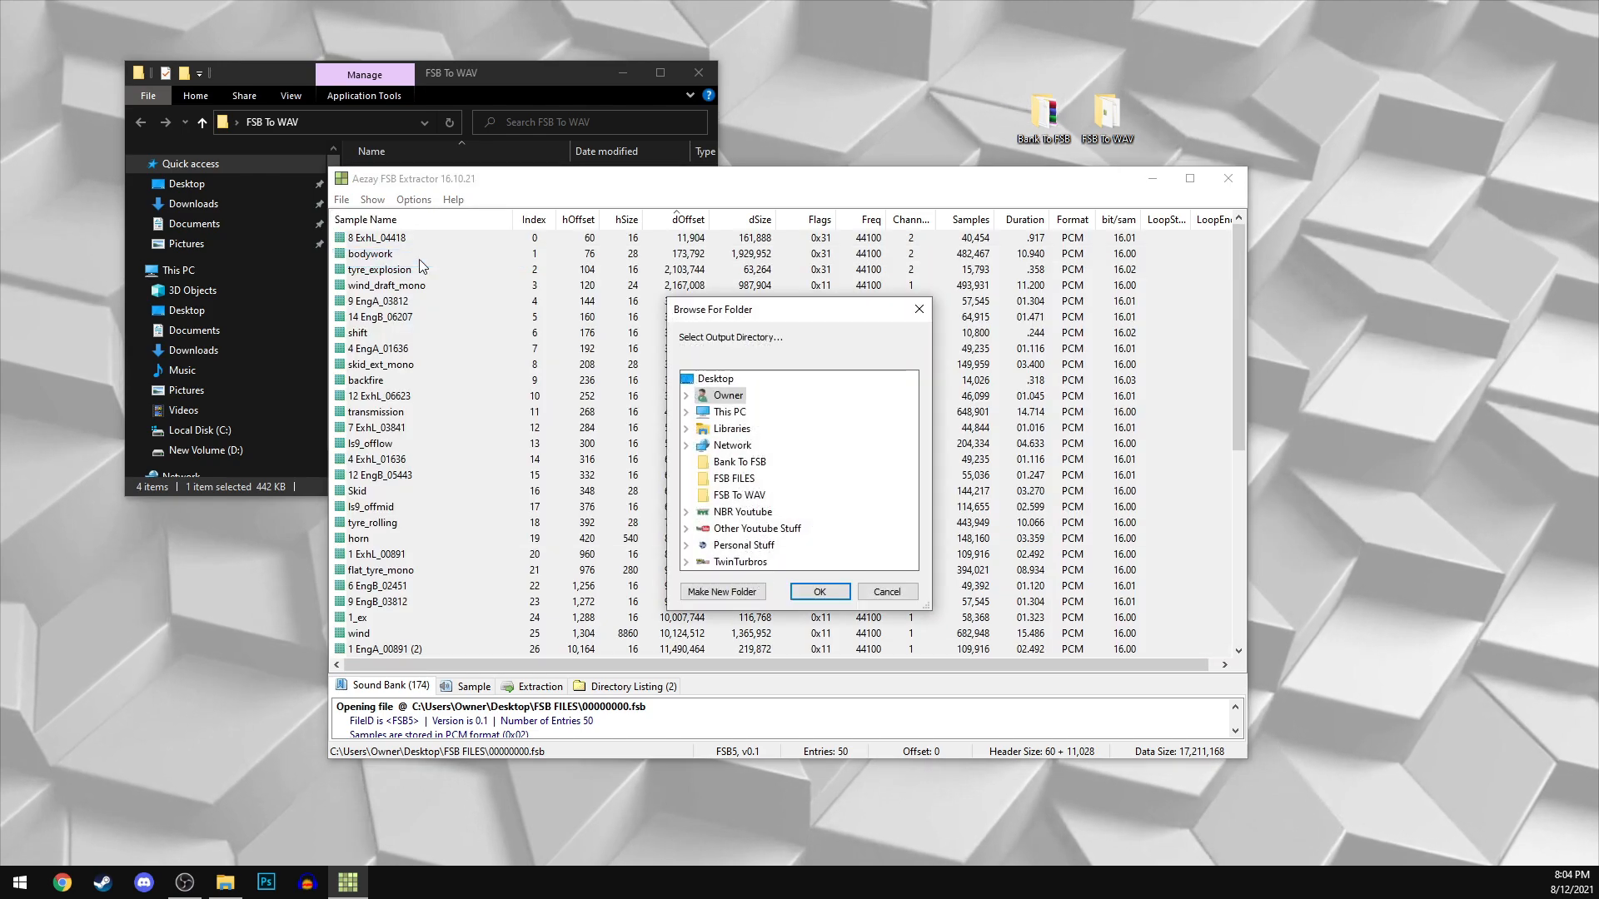
{"action": "left_click", "coordinate": [739, 482]}
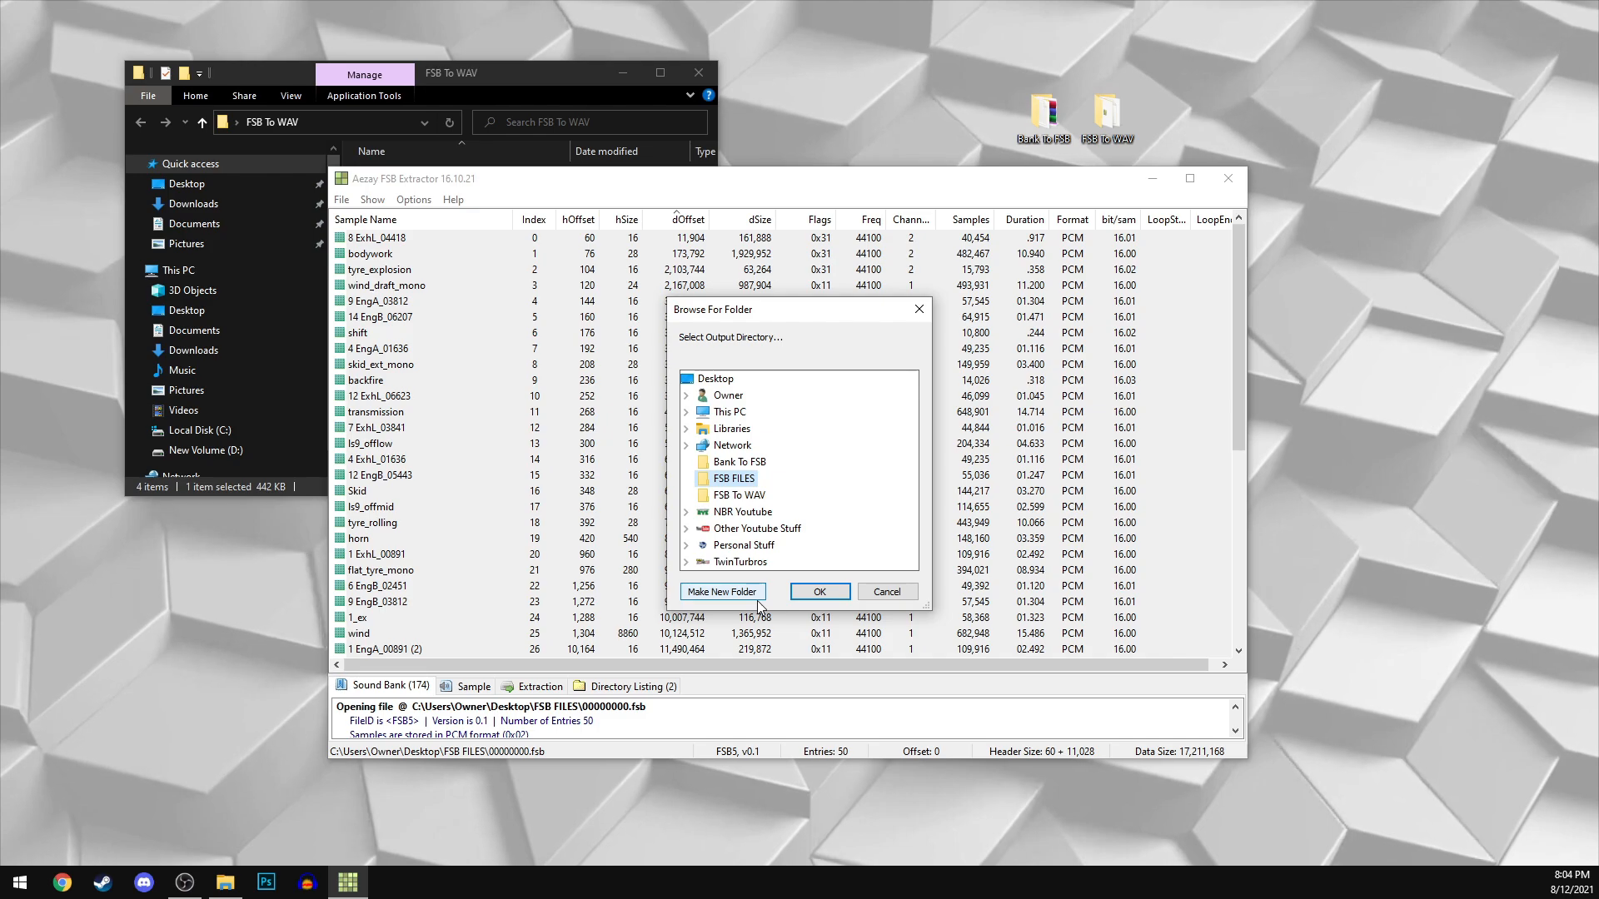
{"action": "left_click", "coordinate": [820, 592]}
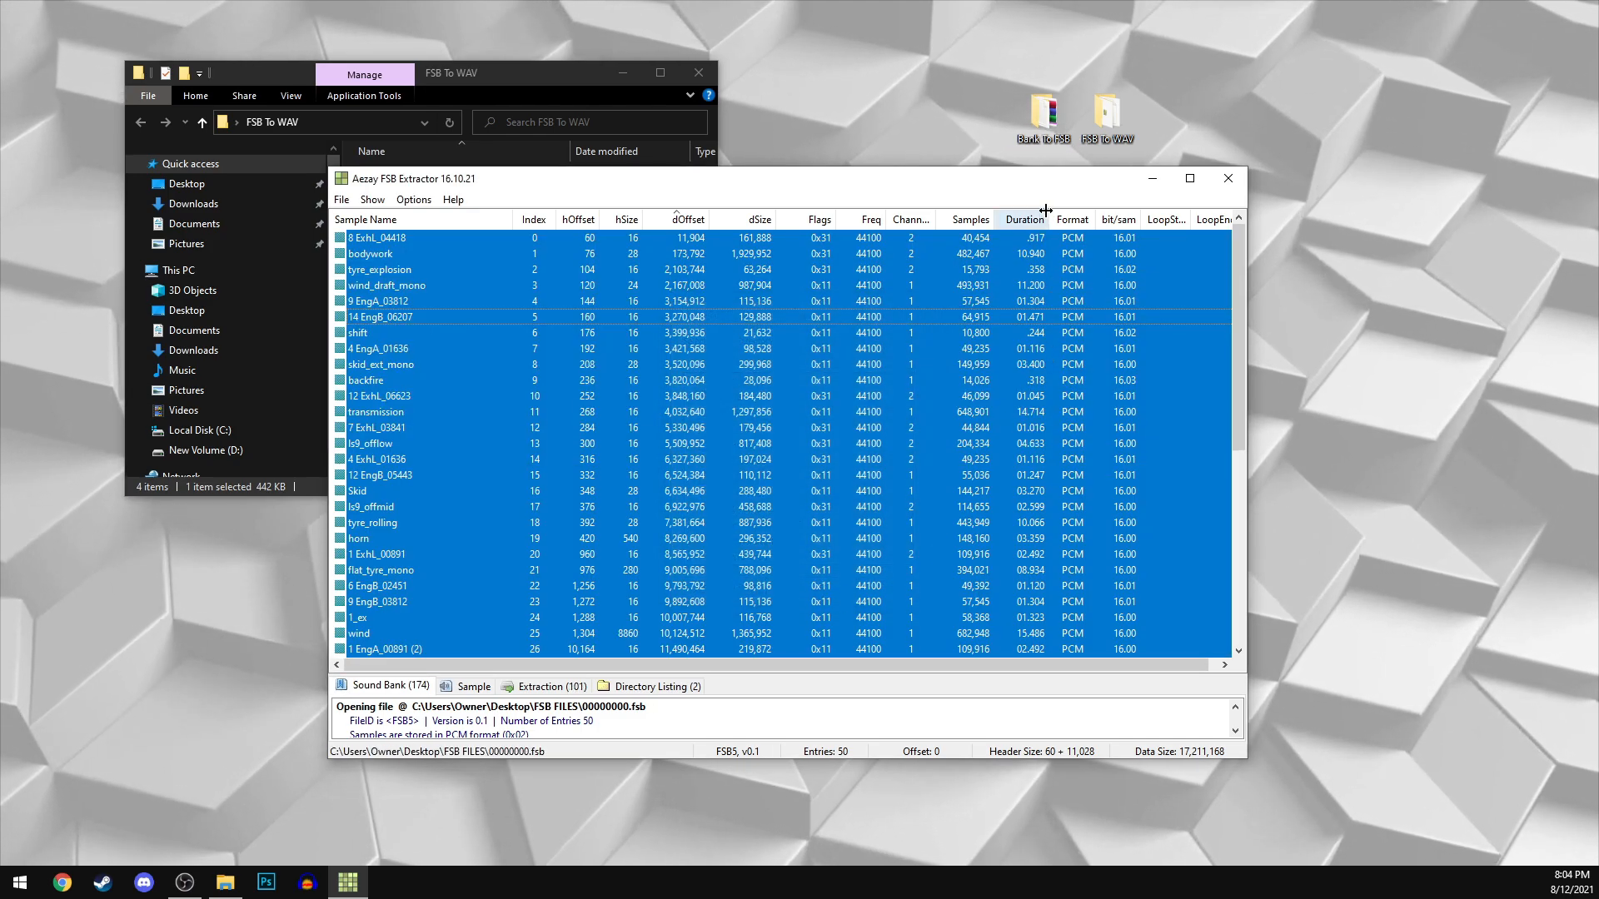
Step: Exit the FSB Extractor, dismiss its error message, and close the FSB To WAV folder window
{"action": "left_click", "coordinate": [1228, 178]}
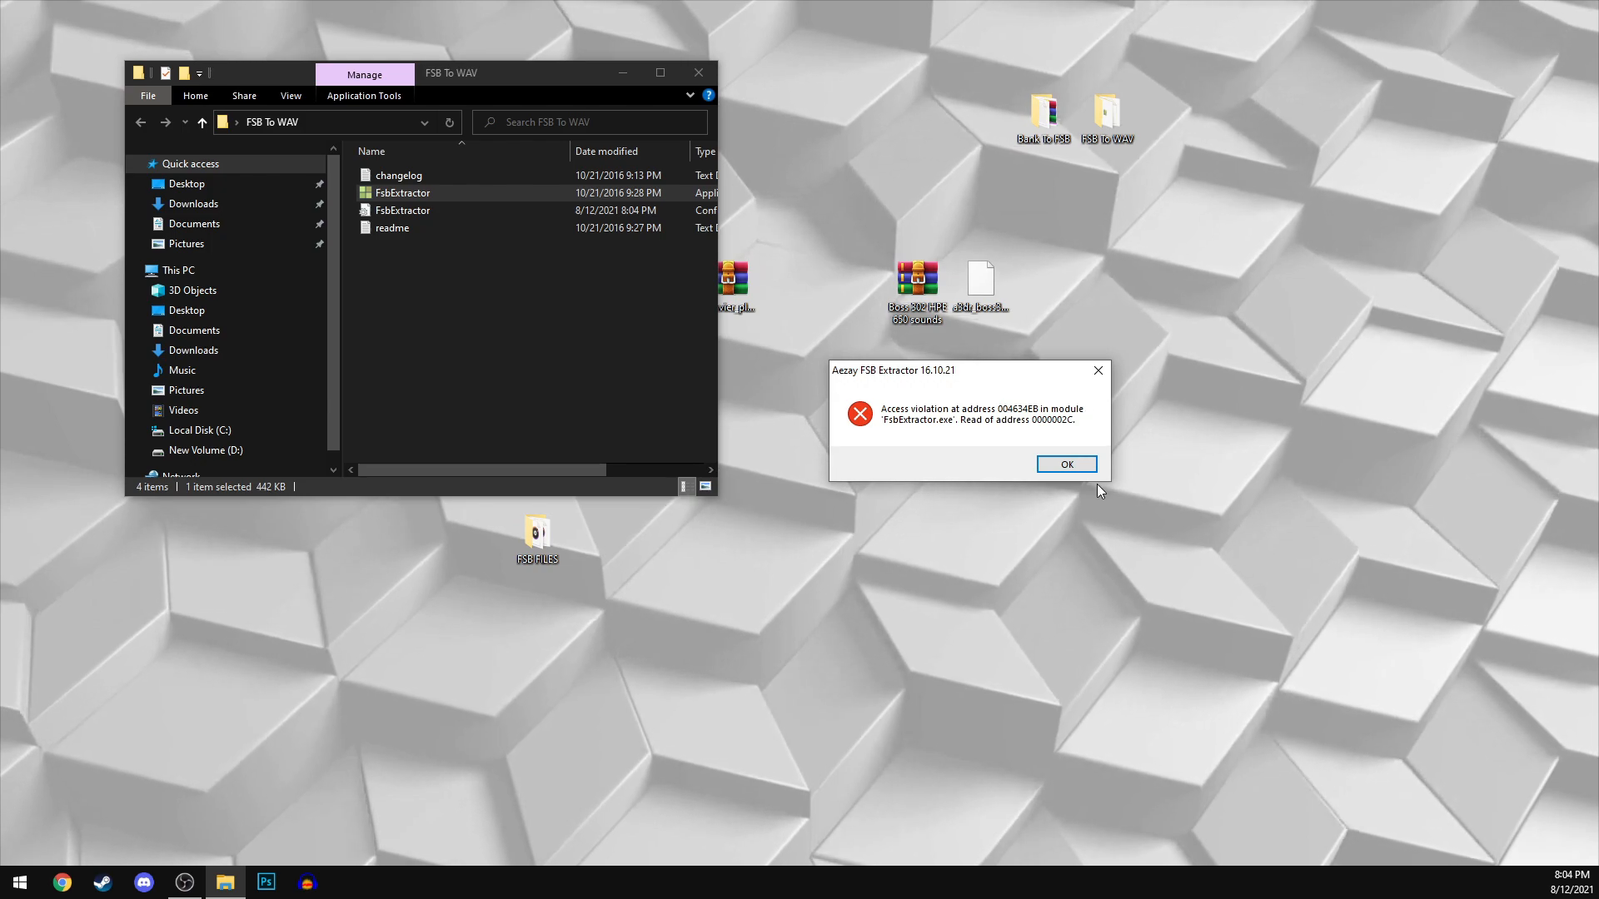
{"action": "left_click", "coordinate": [1067, 464]}
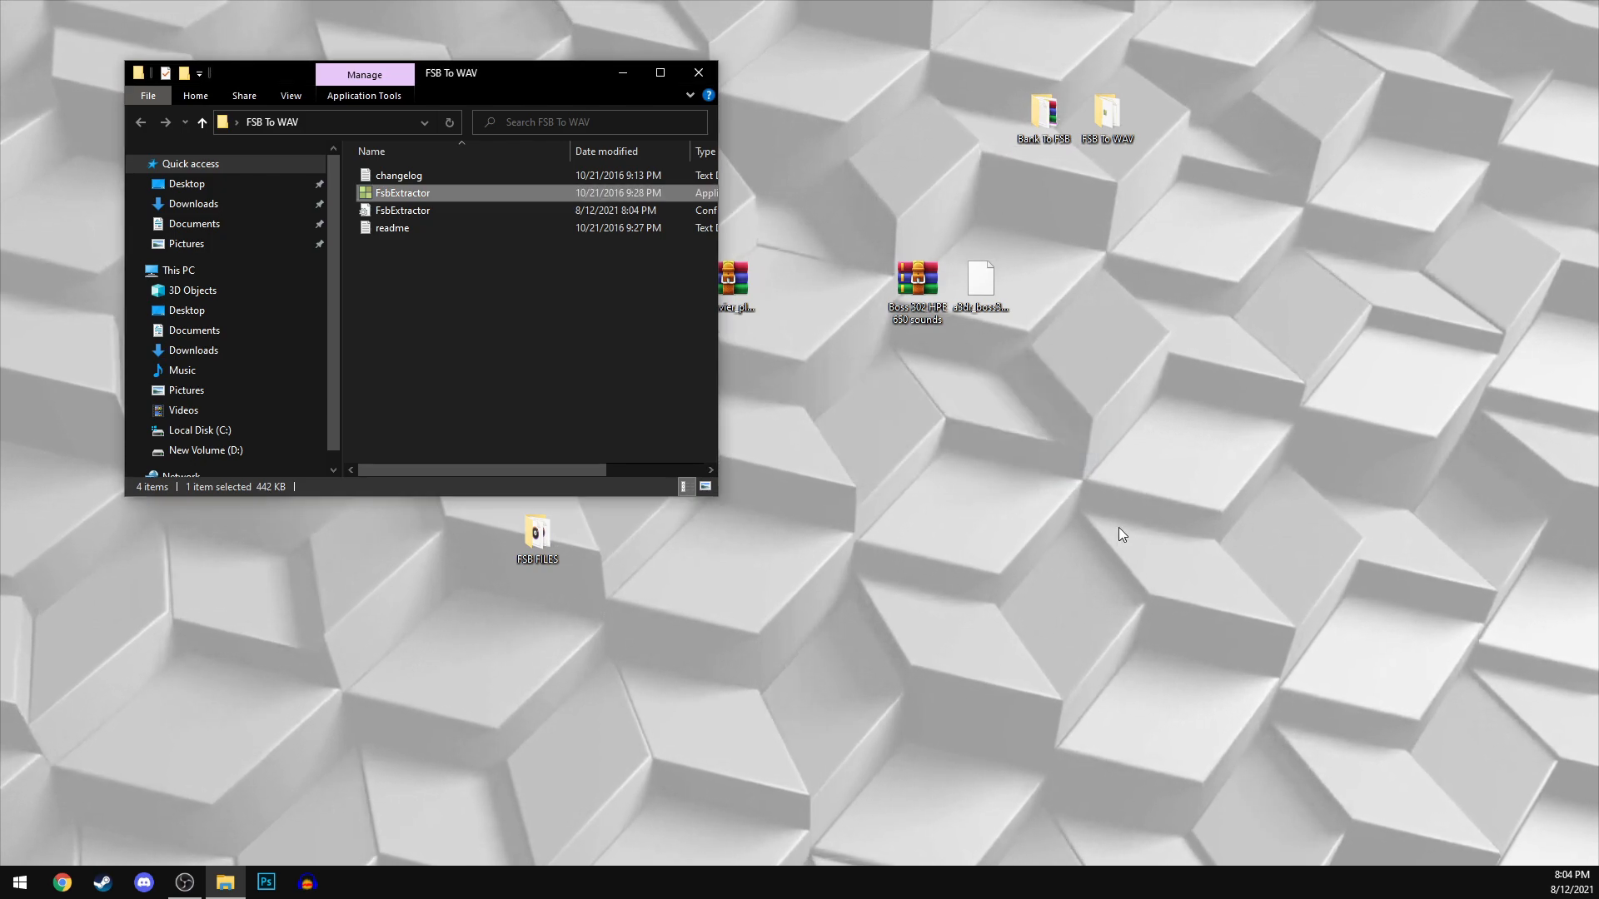
{"action": "left_click", "coordinate": [699, 72]}
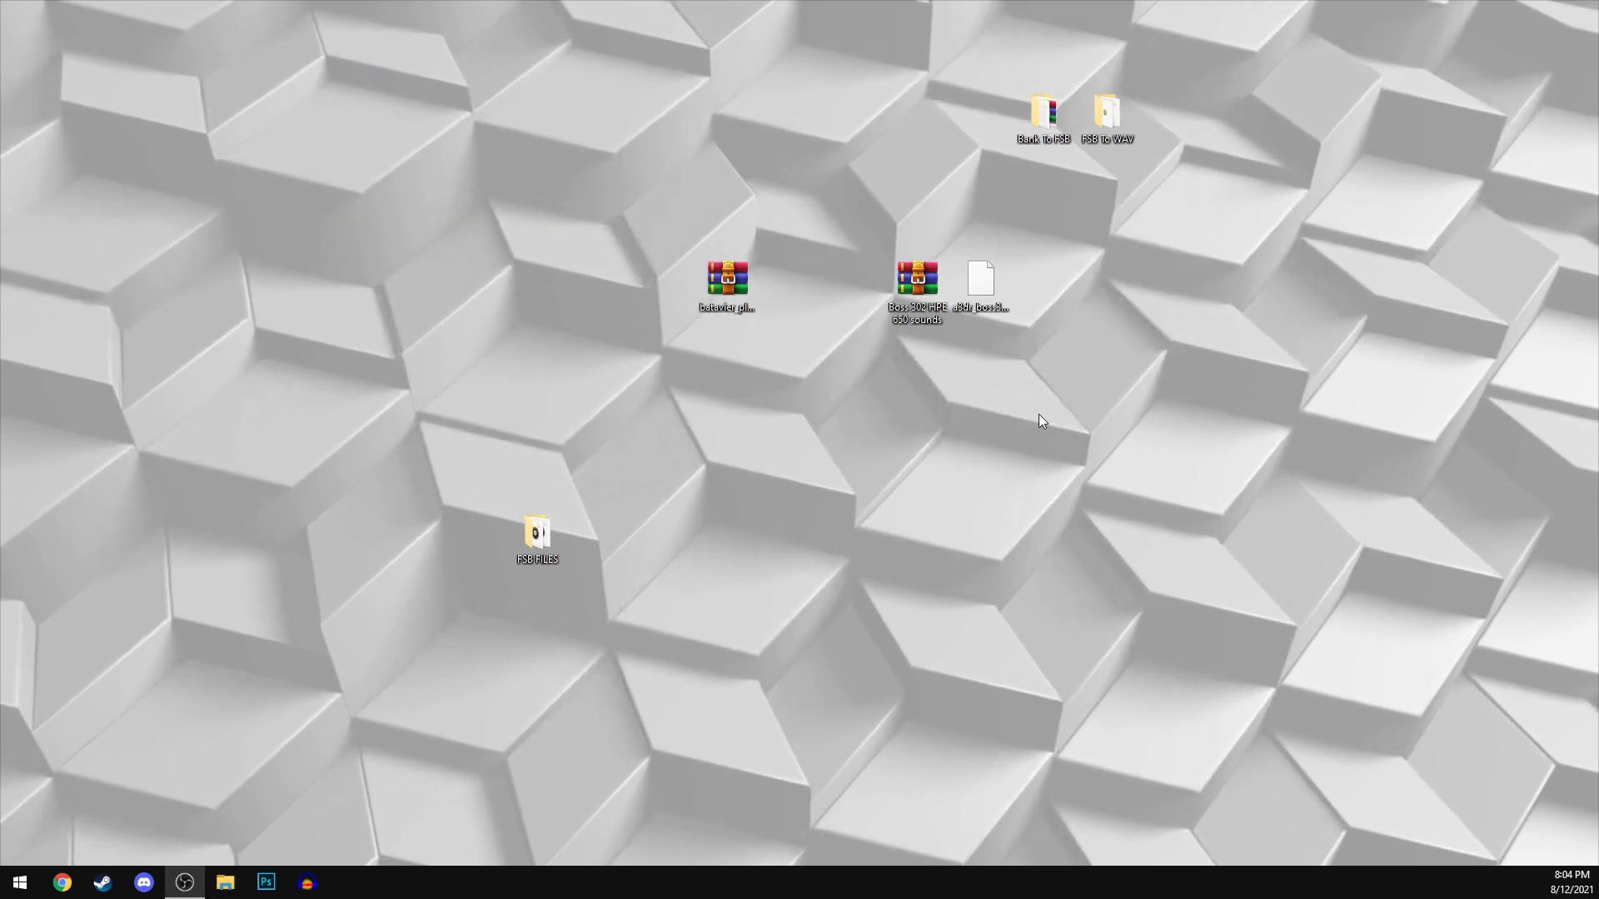
Step: Open the desktop's FSB FILES folder in a maximized window and look through the extracted audio files
{"action": "left_click_drag", "start_coordinate": [457, 474], "coordinate": [618, 623]}
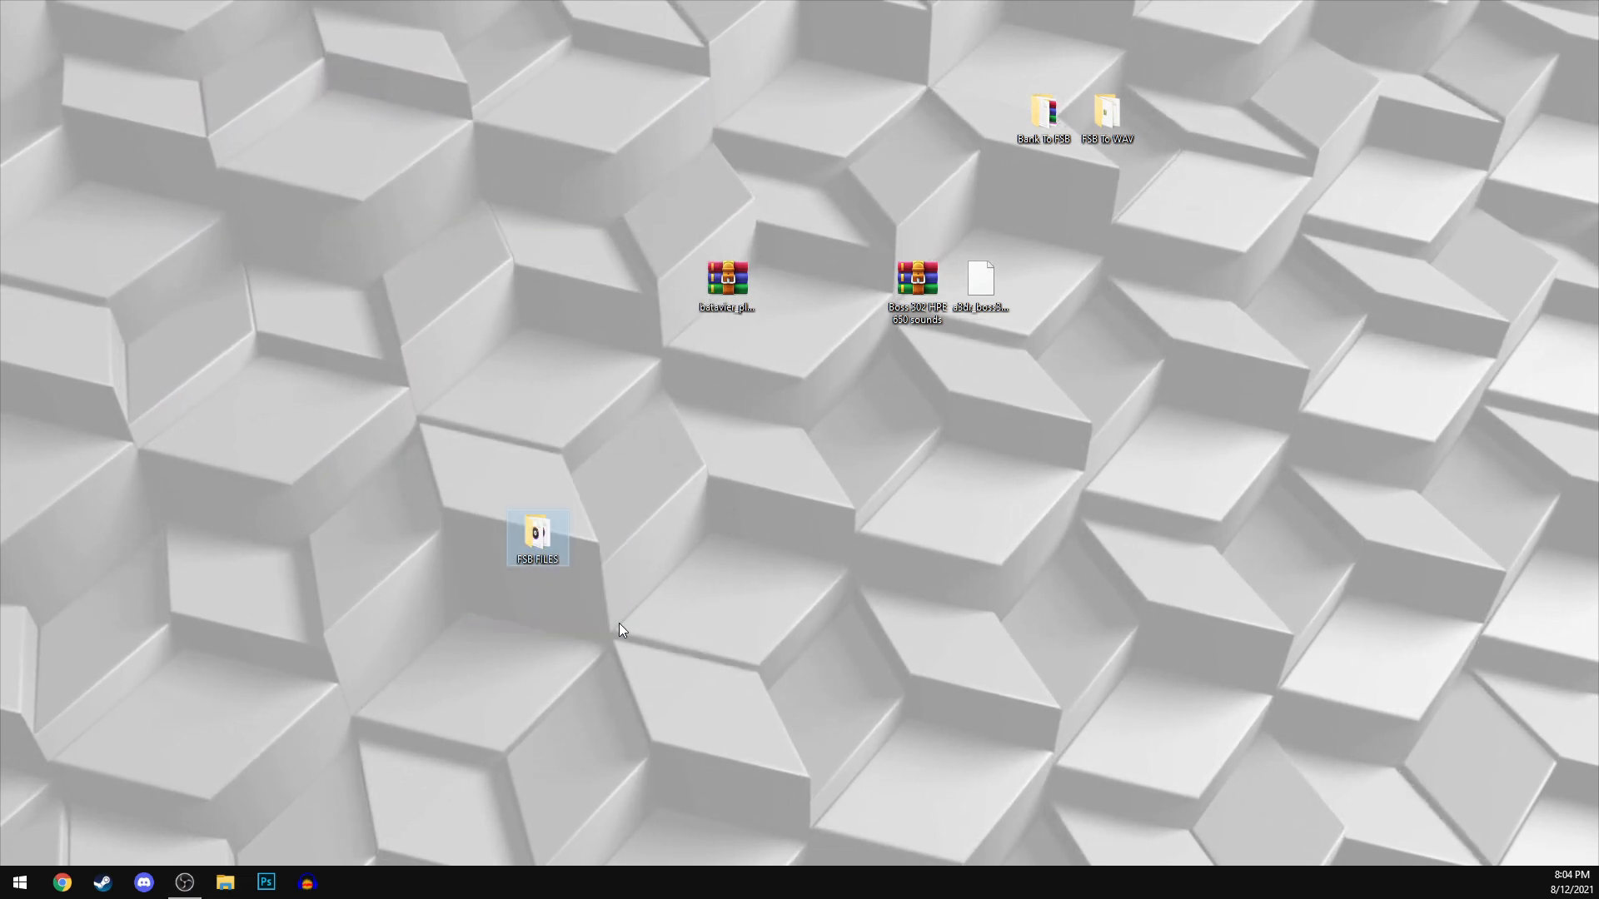
{"action": "double_click", "coordinate": [534, 533]}
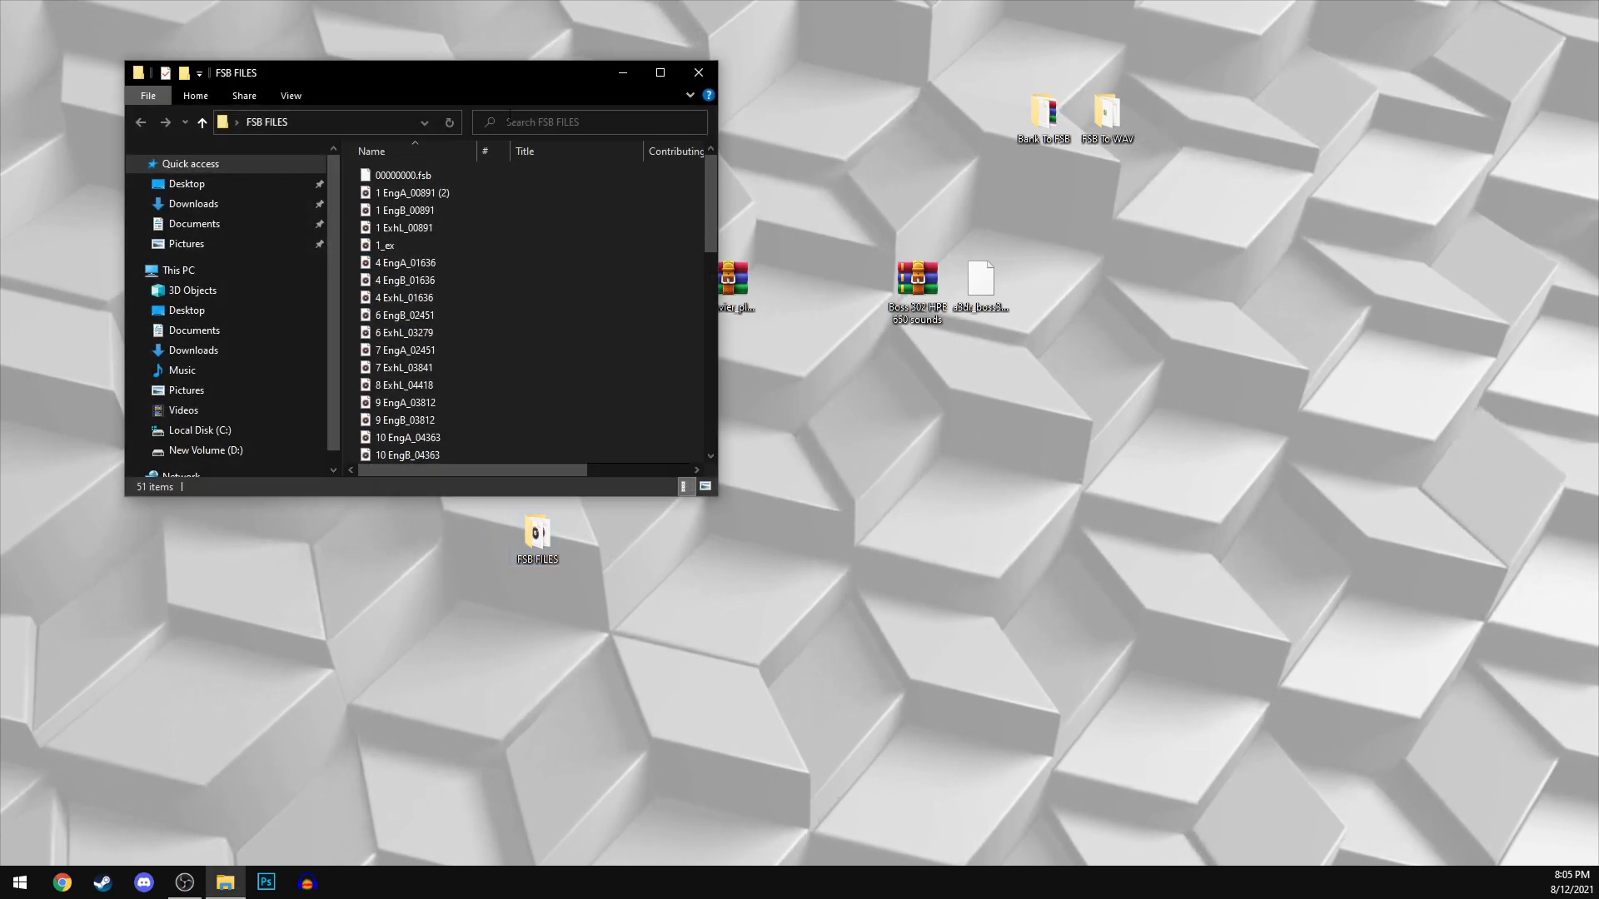
{"action": "double_click", "coordinate": [504, 82]}
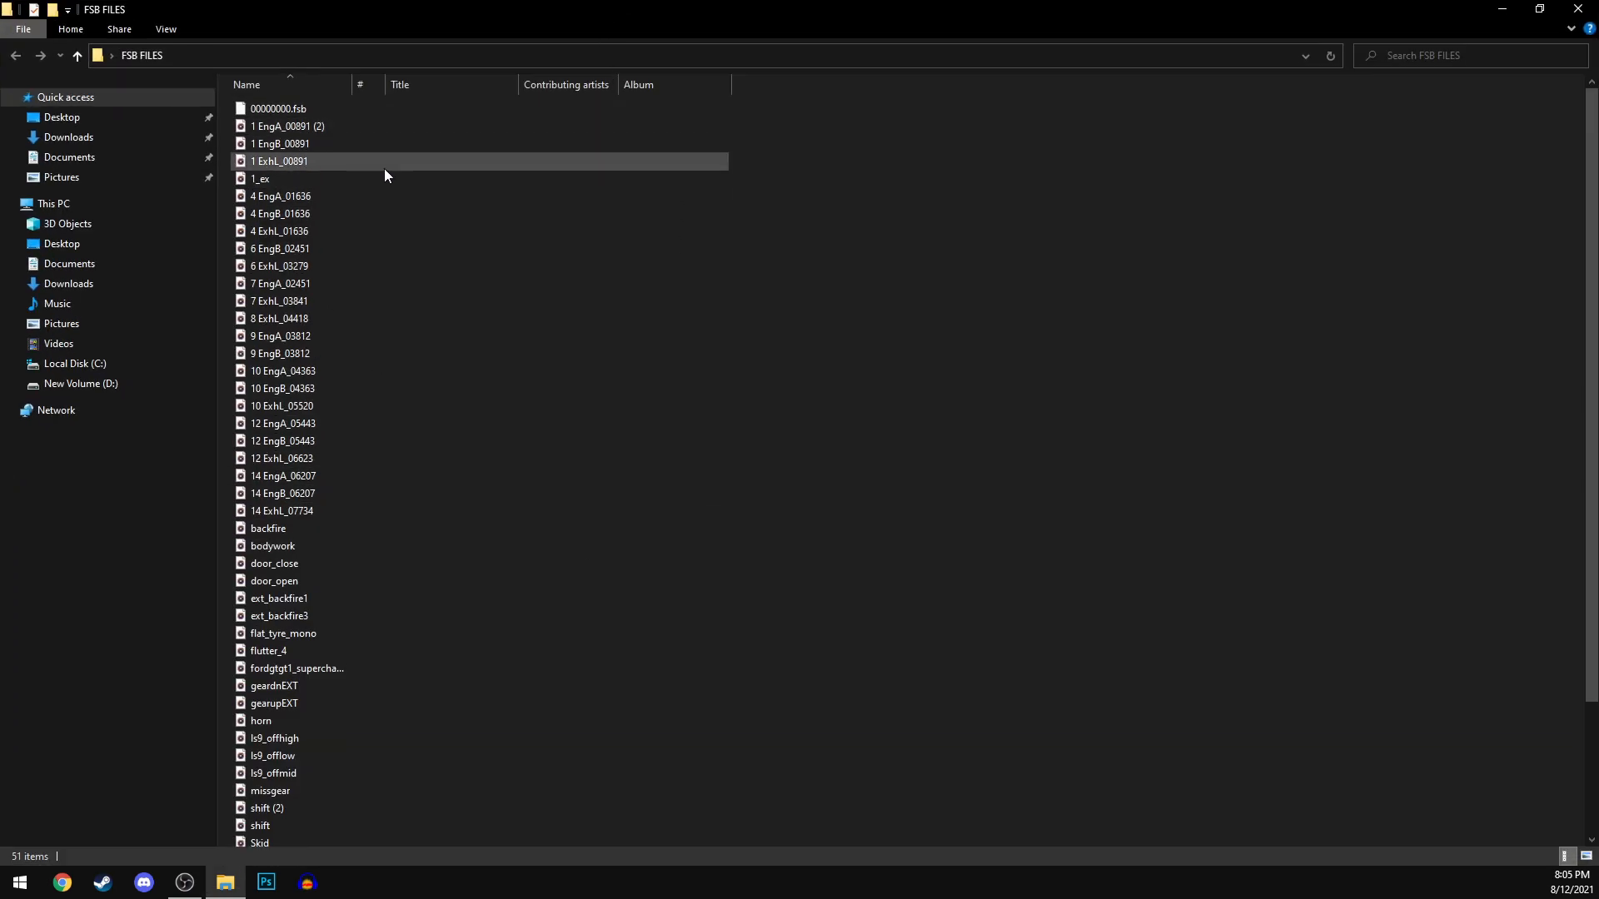
{"action": "scroll", "coordinate": [451, 277], "scroll_direction": "down", "scroll_amount": 3}
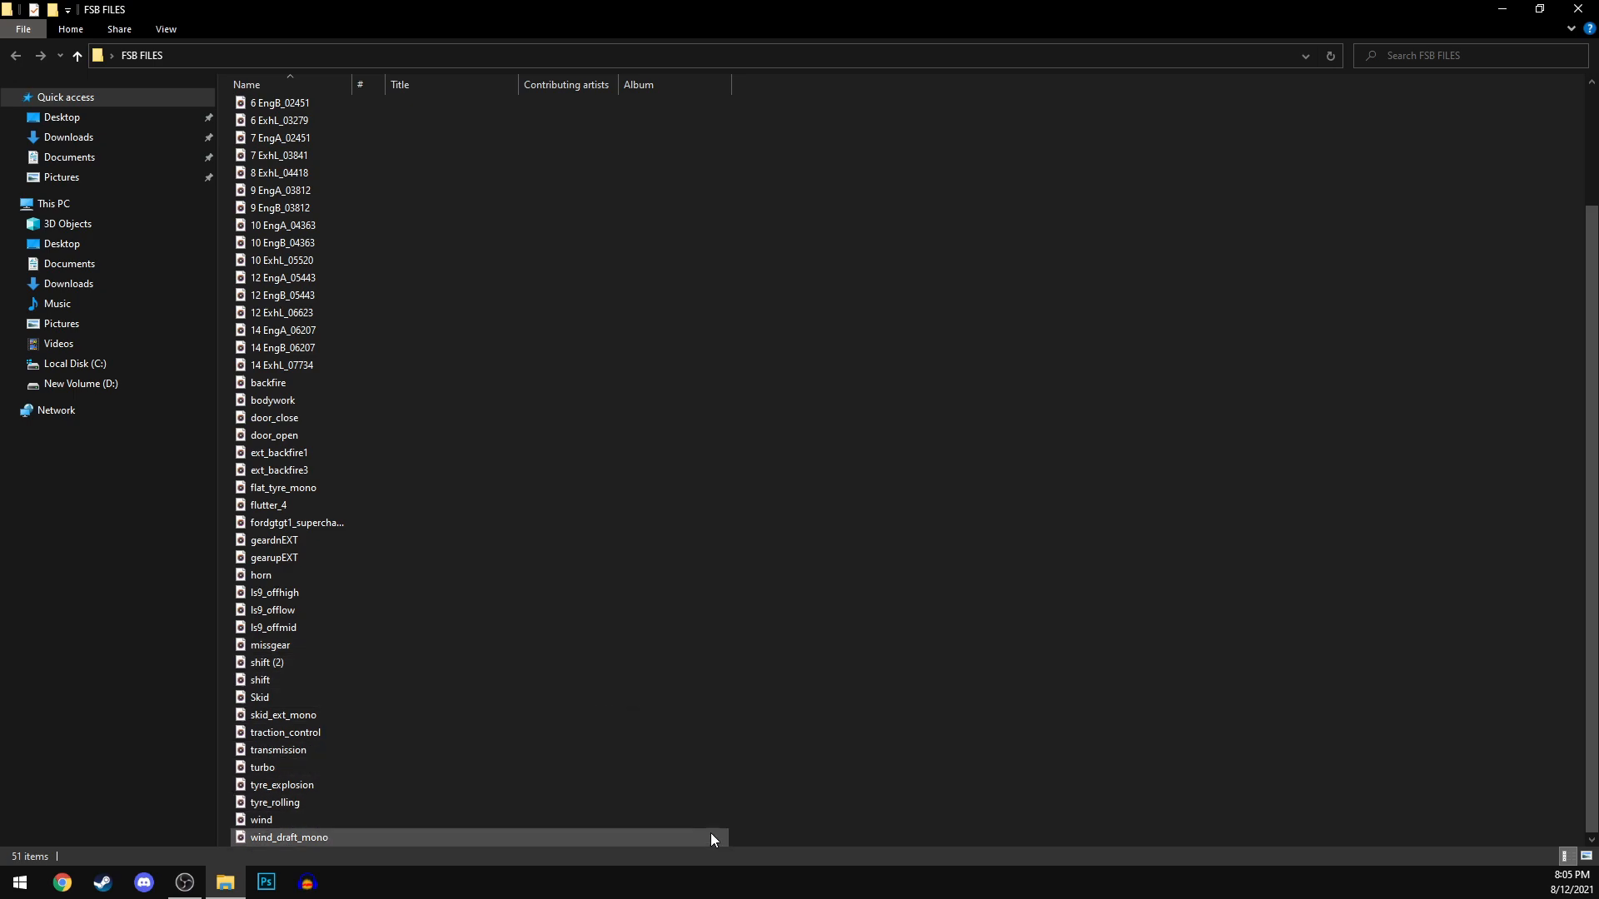
Step: Check the file type of 7 EngA_02451 in its properties and close them
{"action": "scroll", "coordinate": [372, 301], "scroll_direction": "up", "scroll_amount": 3}
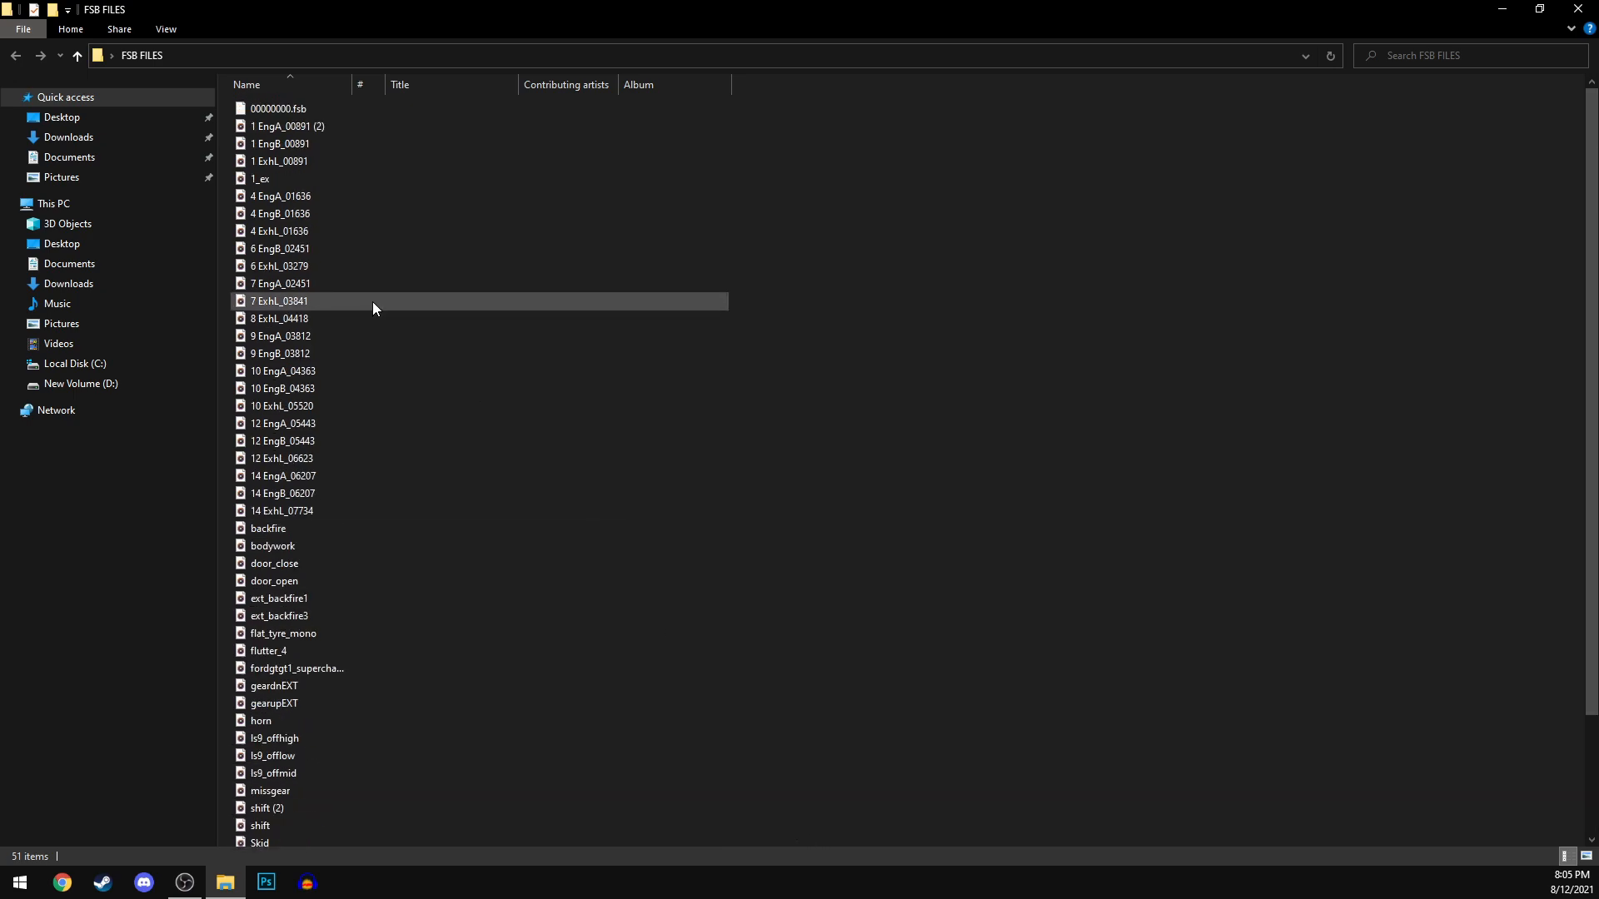
{"action": "right_click", "coordinate": [315, 287]}
{"action": "left_click", "coordinate": [389, 715]}
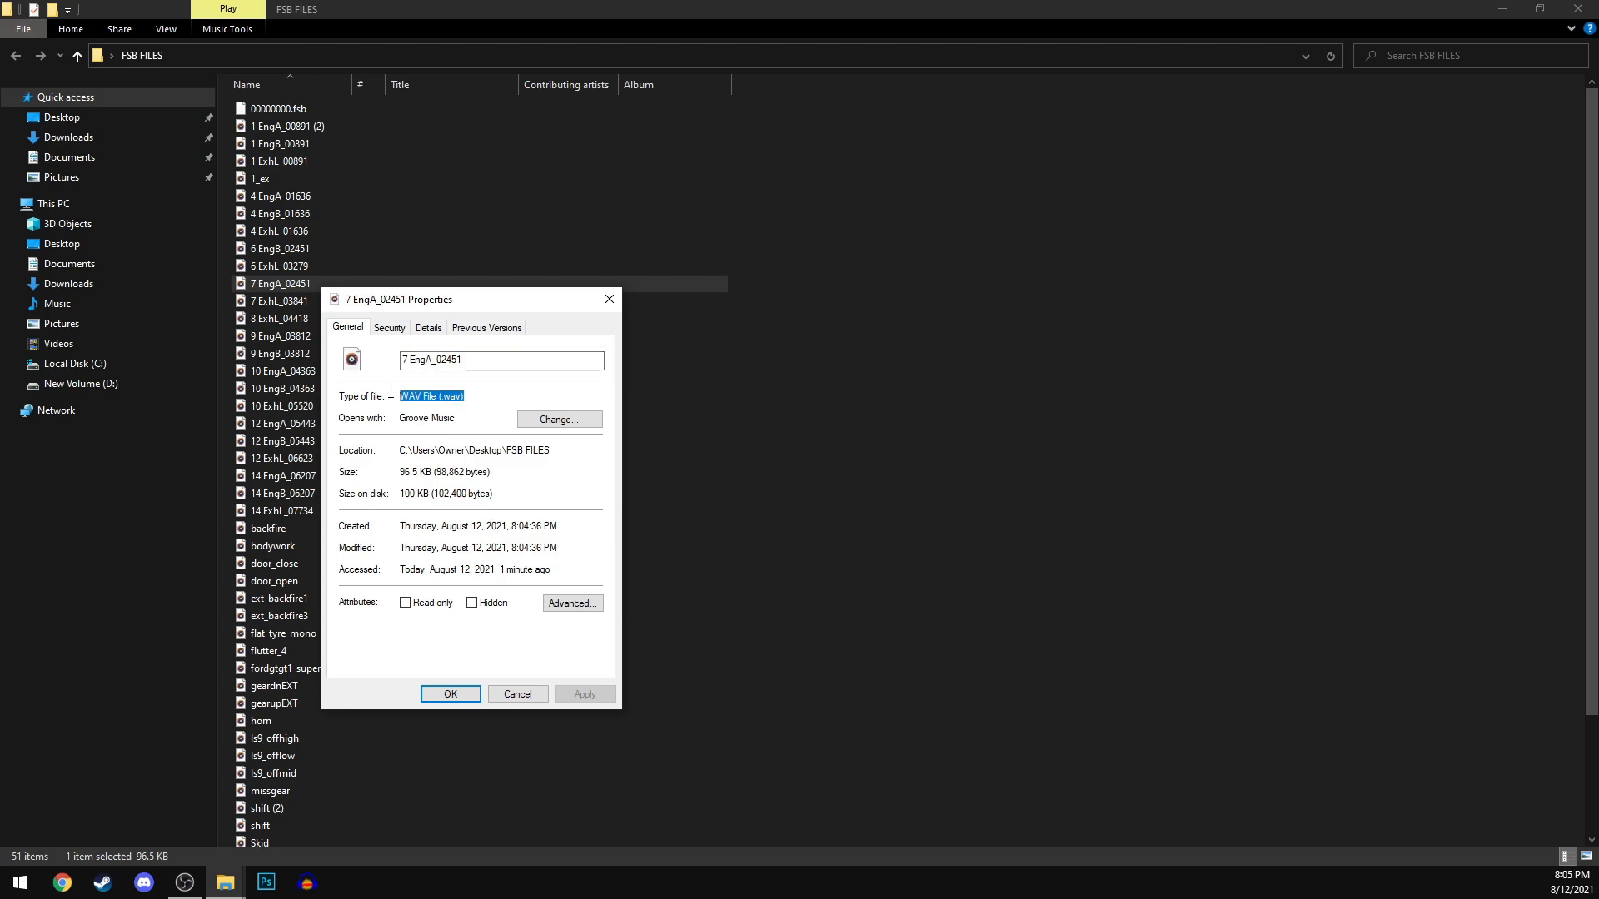
{"action": "left_click", "coordinate": [608, 300]}
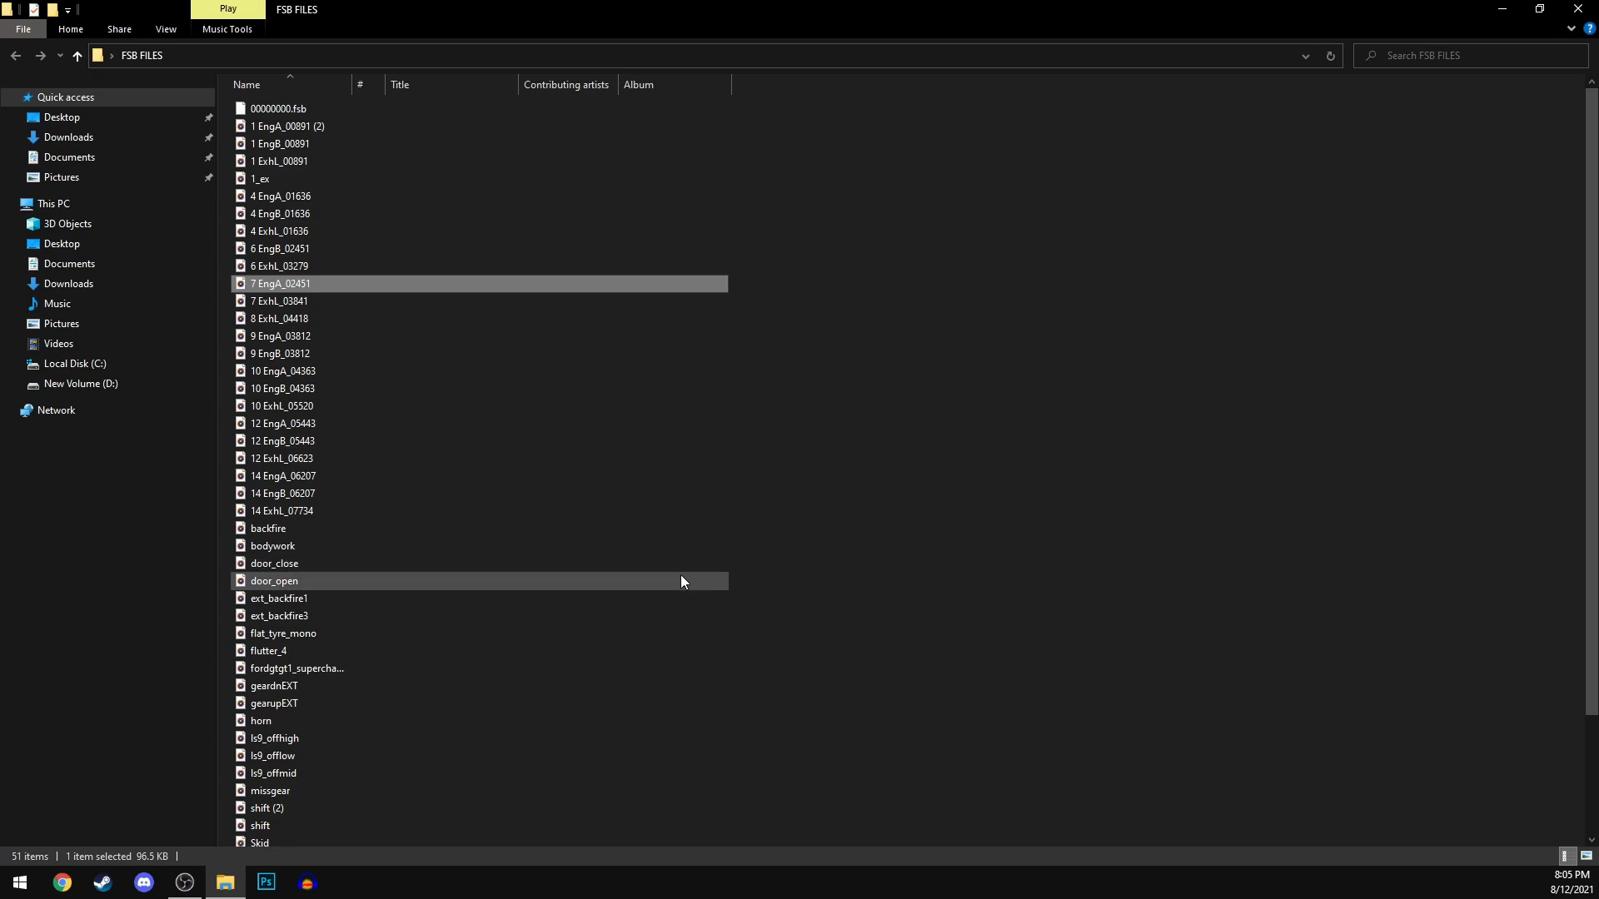
Step: Play the shift (2) and wind audio files, closing the music player after each one
{"action": "scroll", "coordinate": [332, 562], "scroll_direction": "down", "scroll_amount": 3}
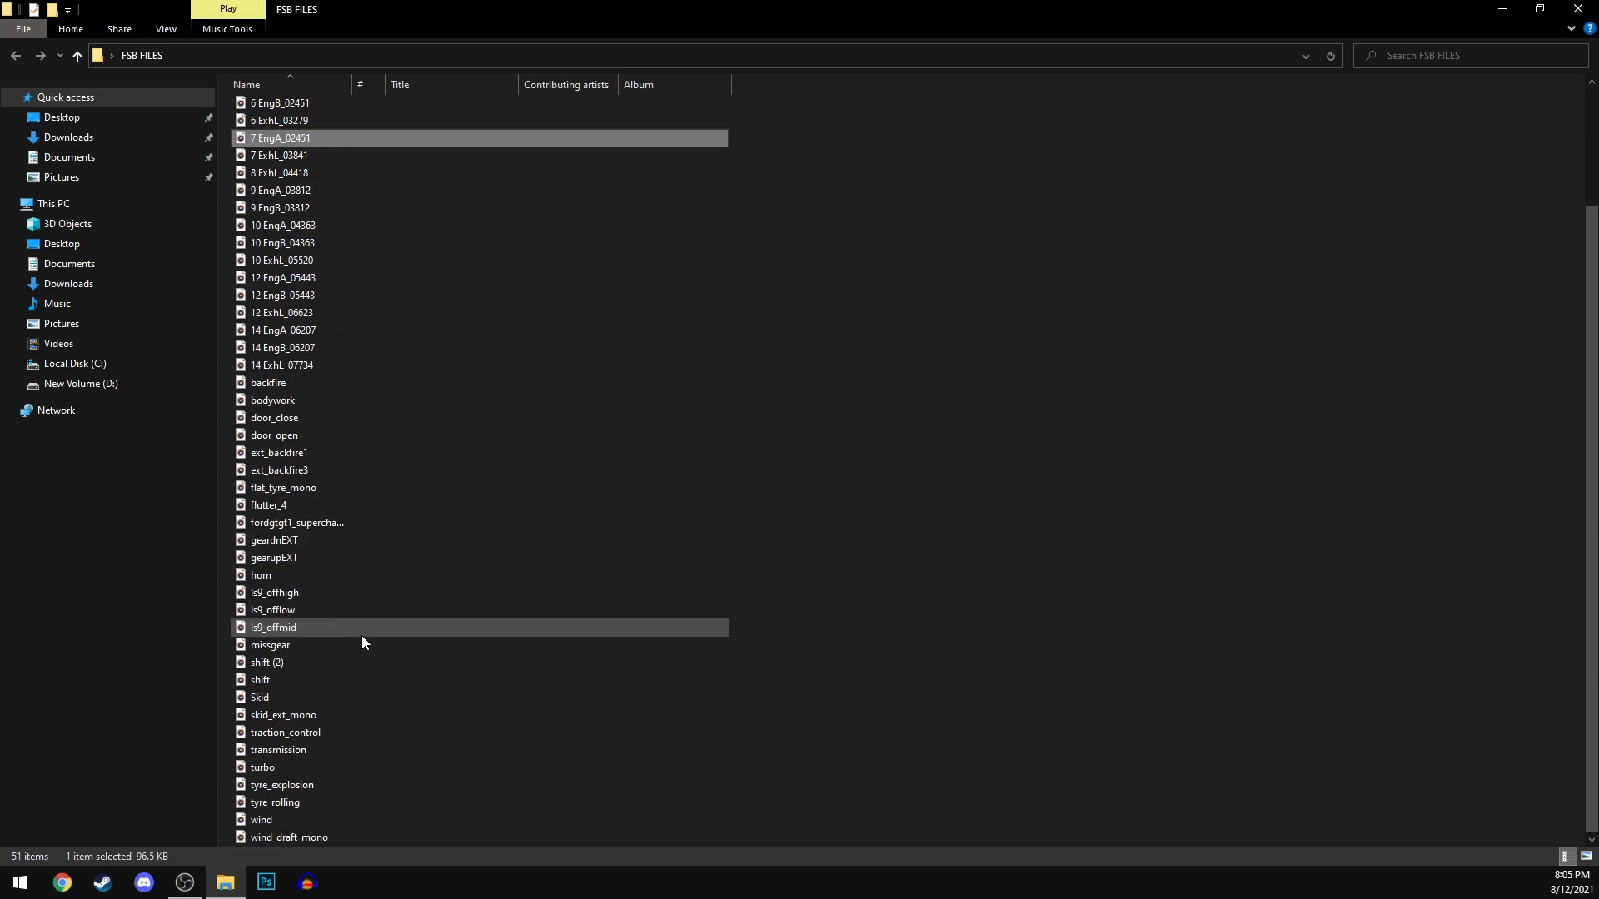
{"action": "double_click", "coordinate": [302, 663]}
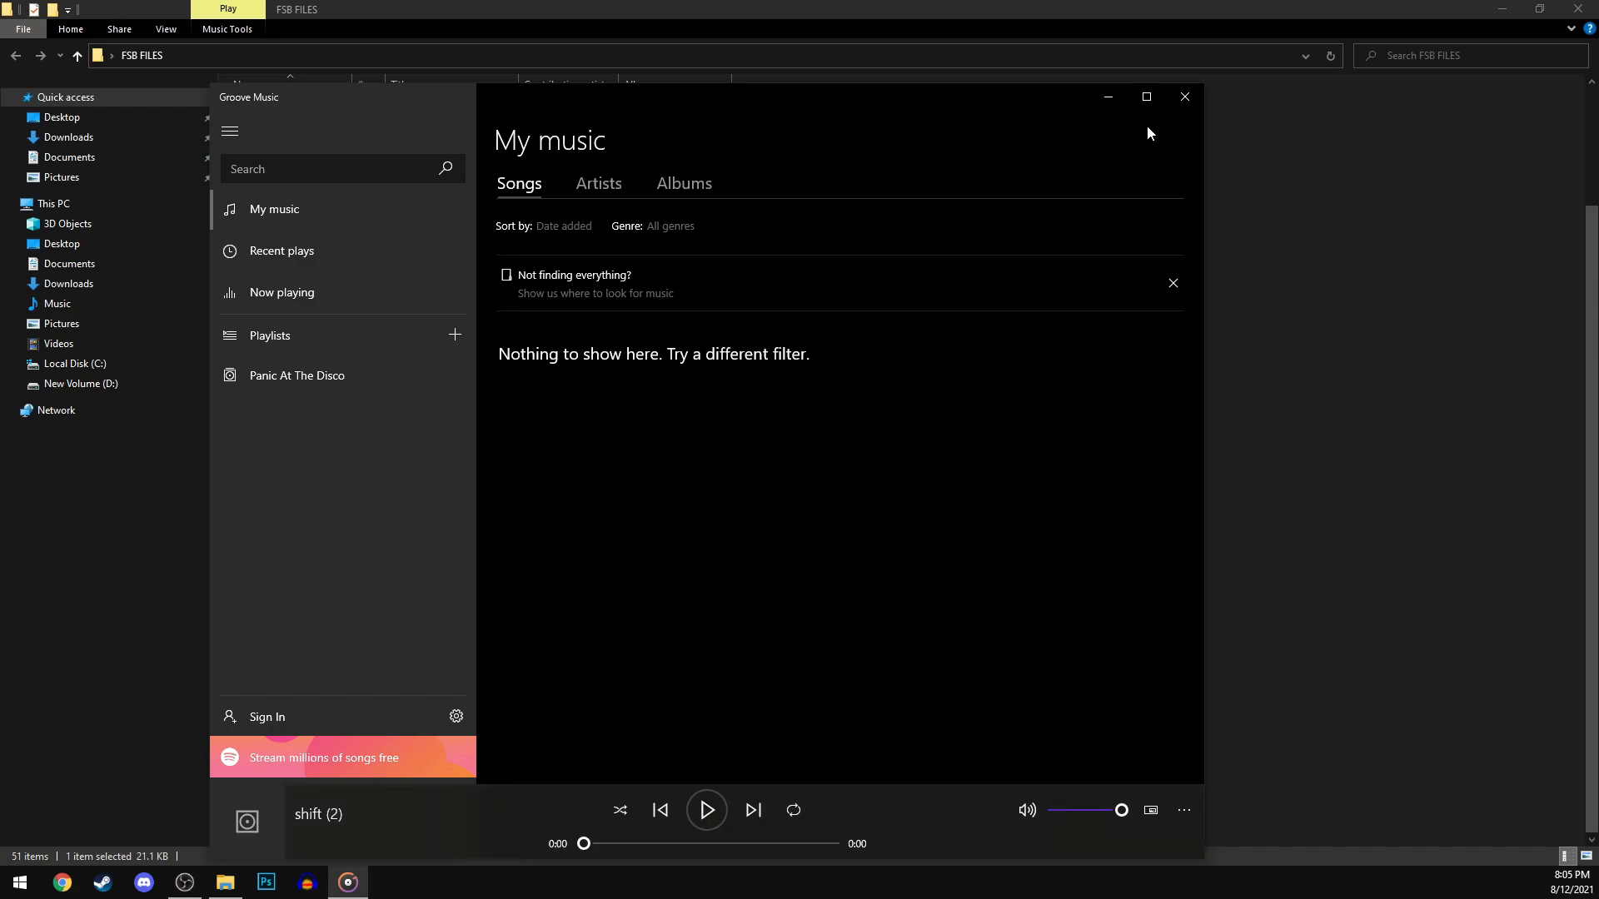
{"action": "left_click", "coordinate": [1179, 105]}
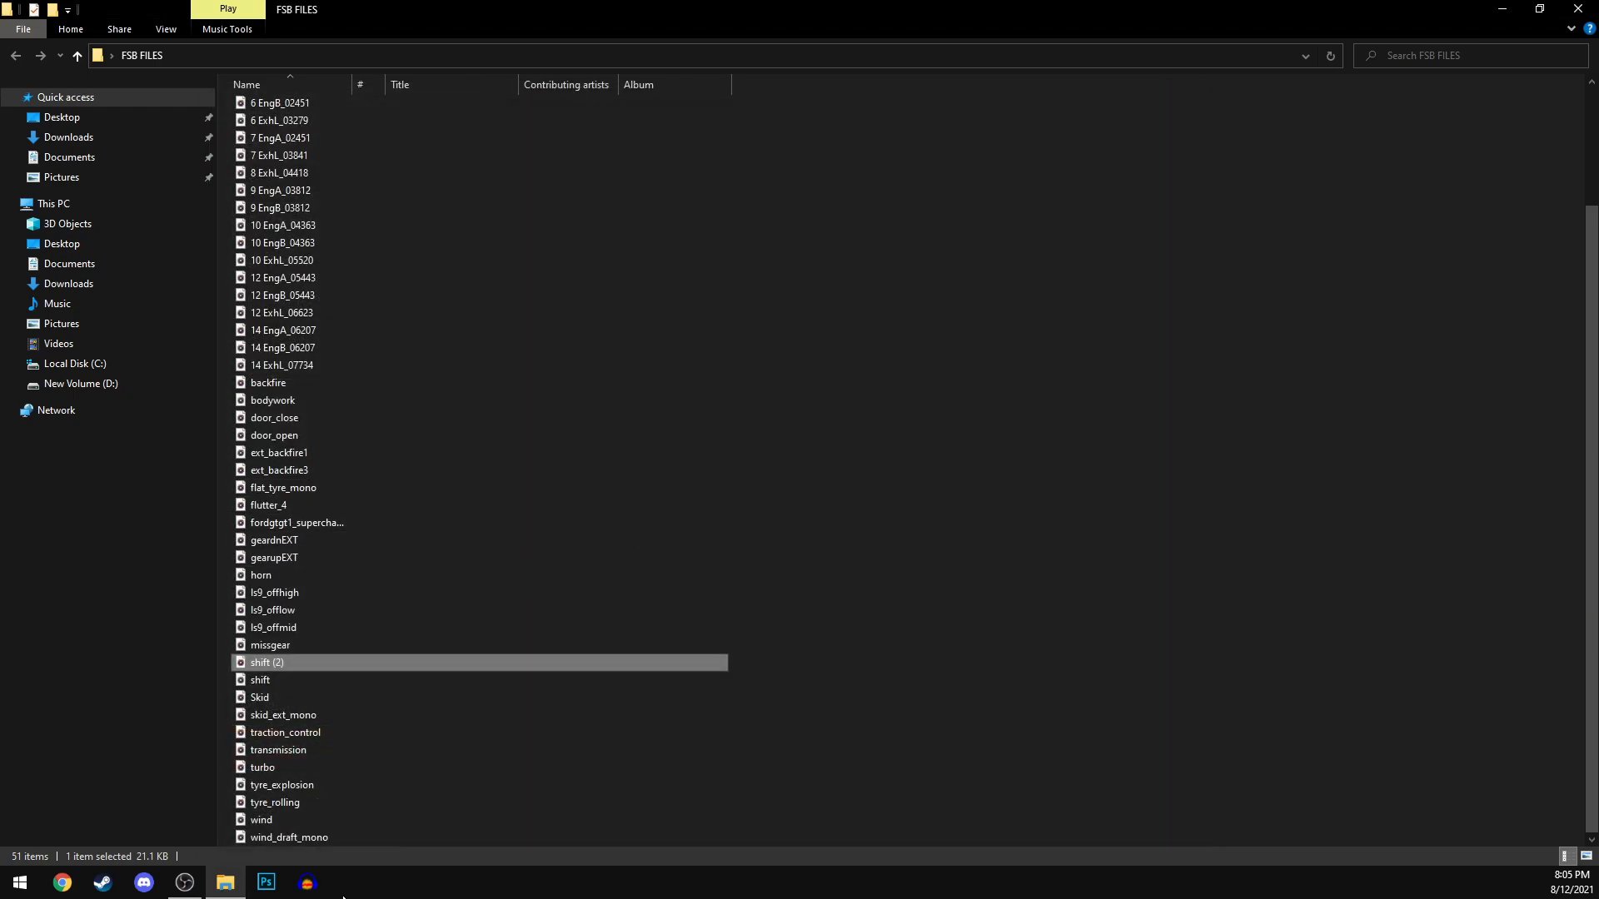
{"action": "double_click", "coordinate": [280, 822]}
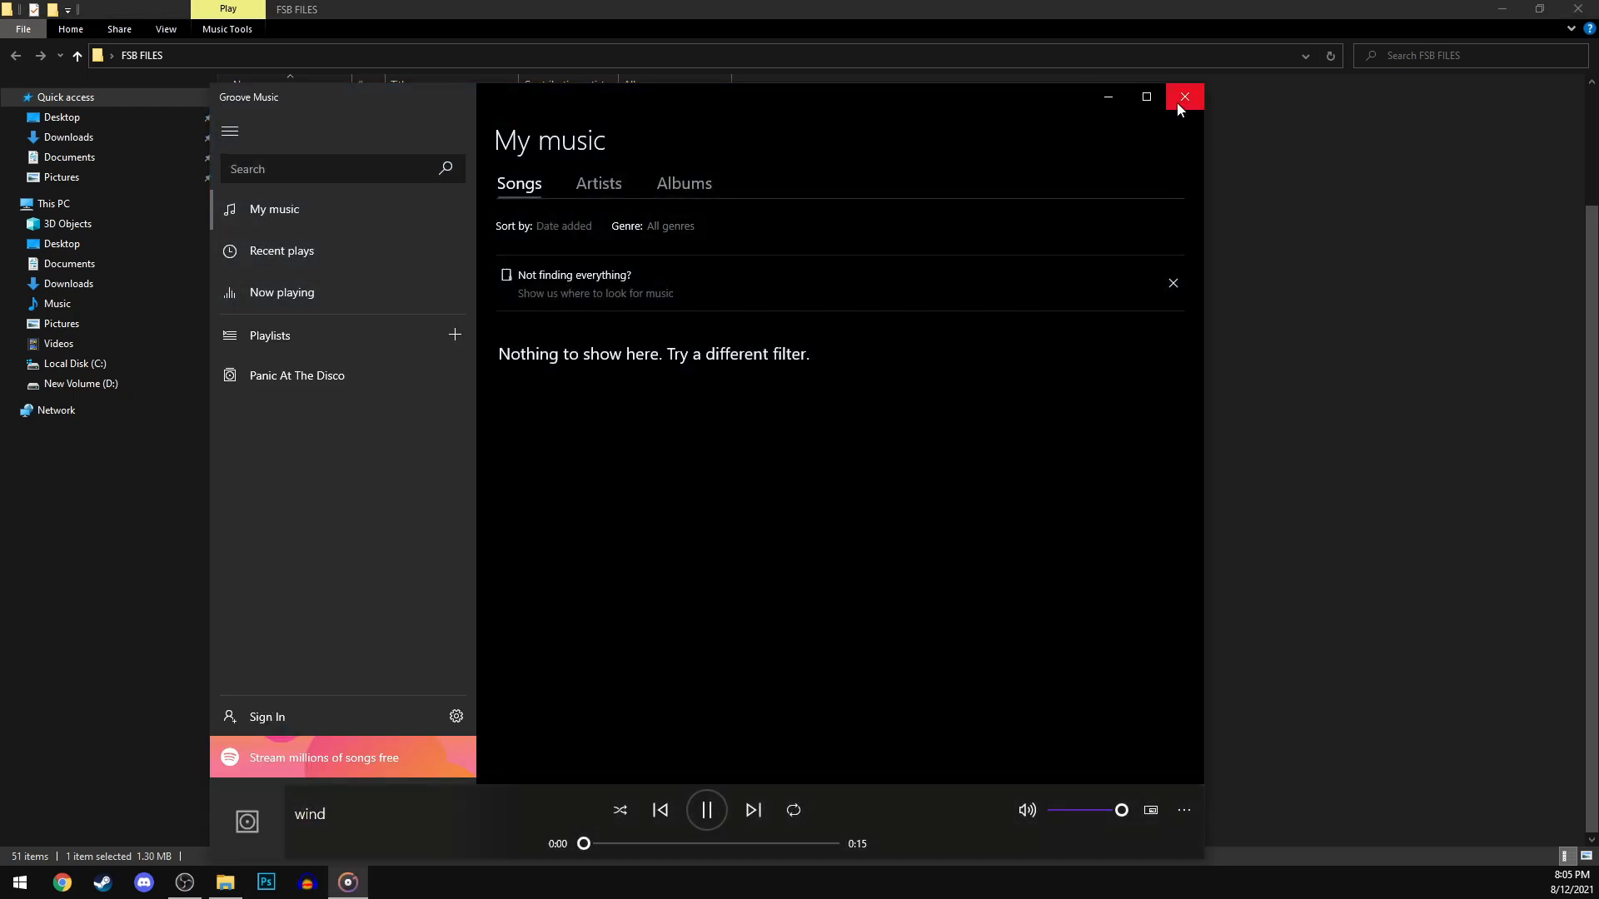
{"action": "left_click", "coordinate": [1183, 99]}
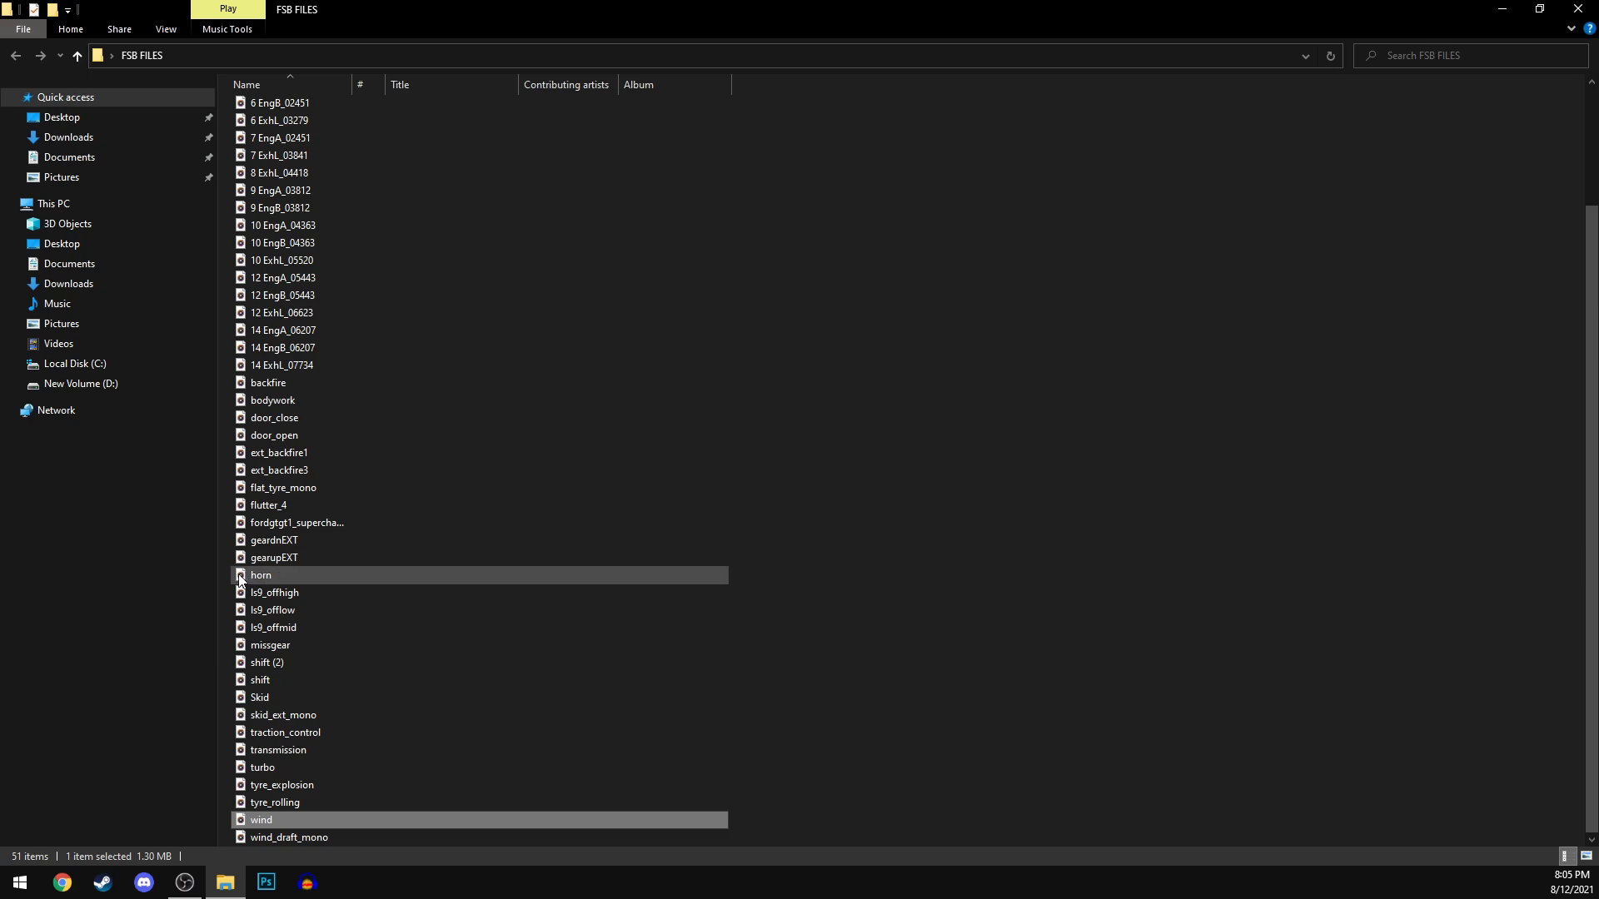
Step: Delete all the non-engine audio files from backfire through wind_draft_mono
{"action": "left_click", "coordinate": [288, 838]}
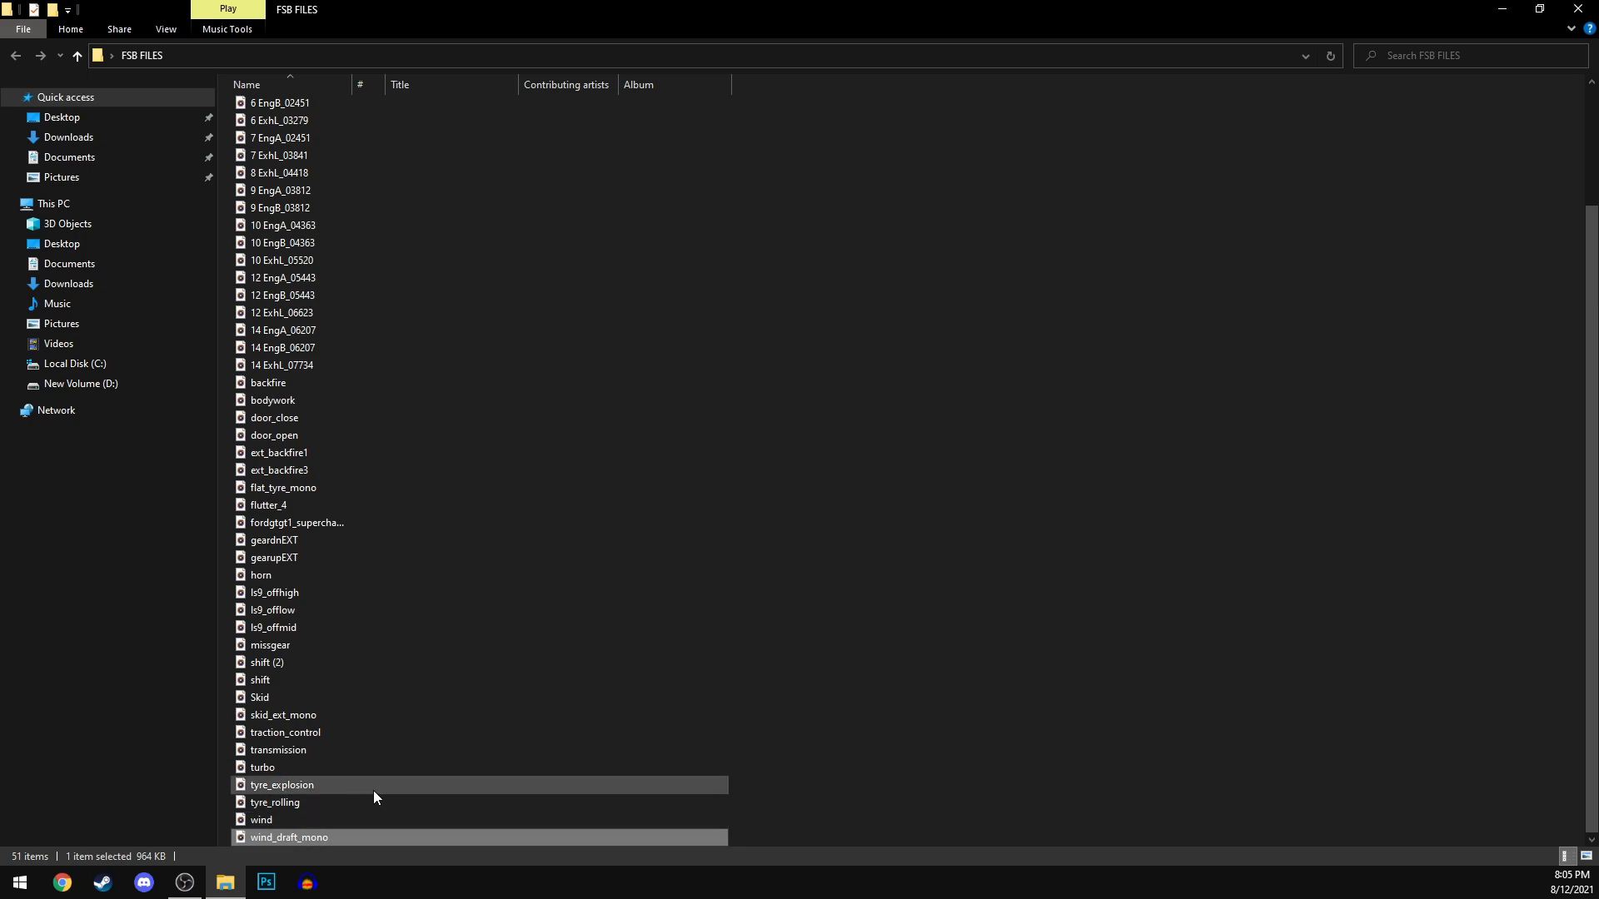
{"action": "left_click", "coordinate": [296, 384], "text": "shift"}
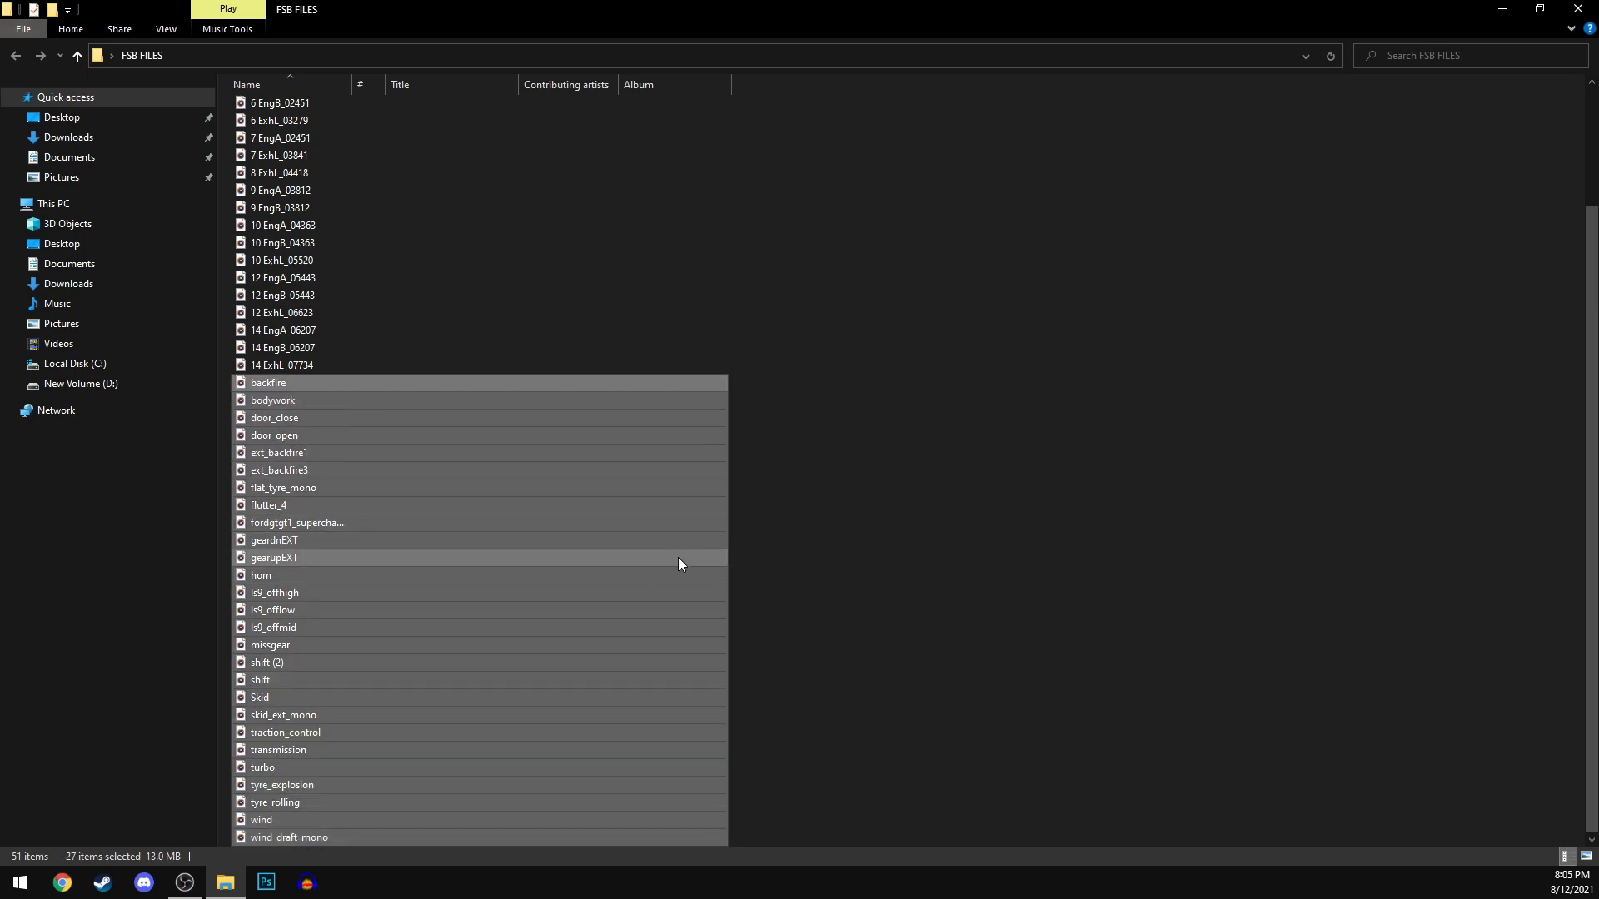
{"action": "key", "text": "Delete"}
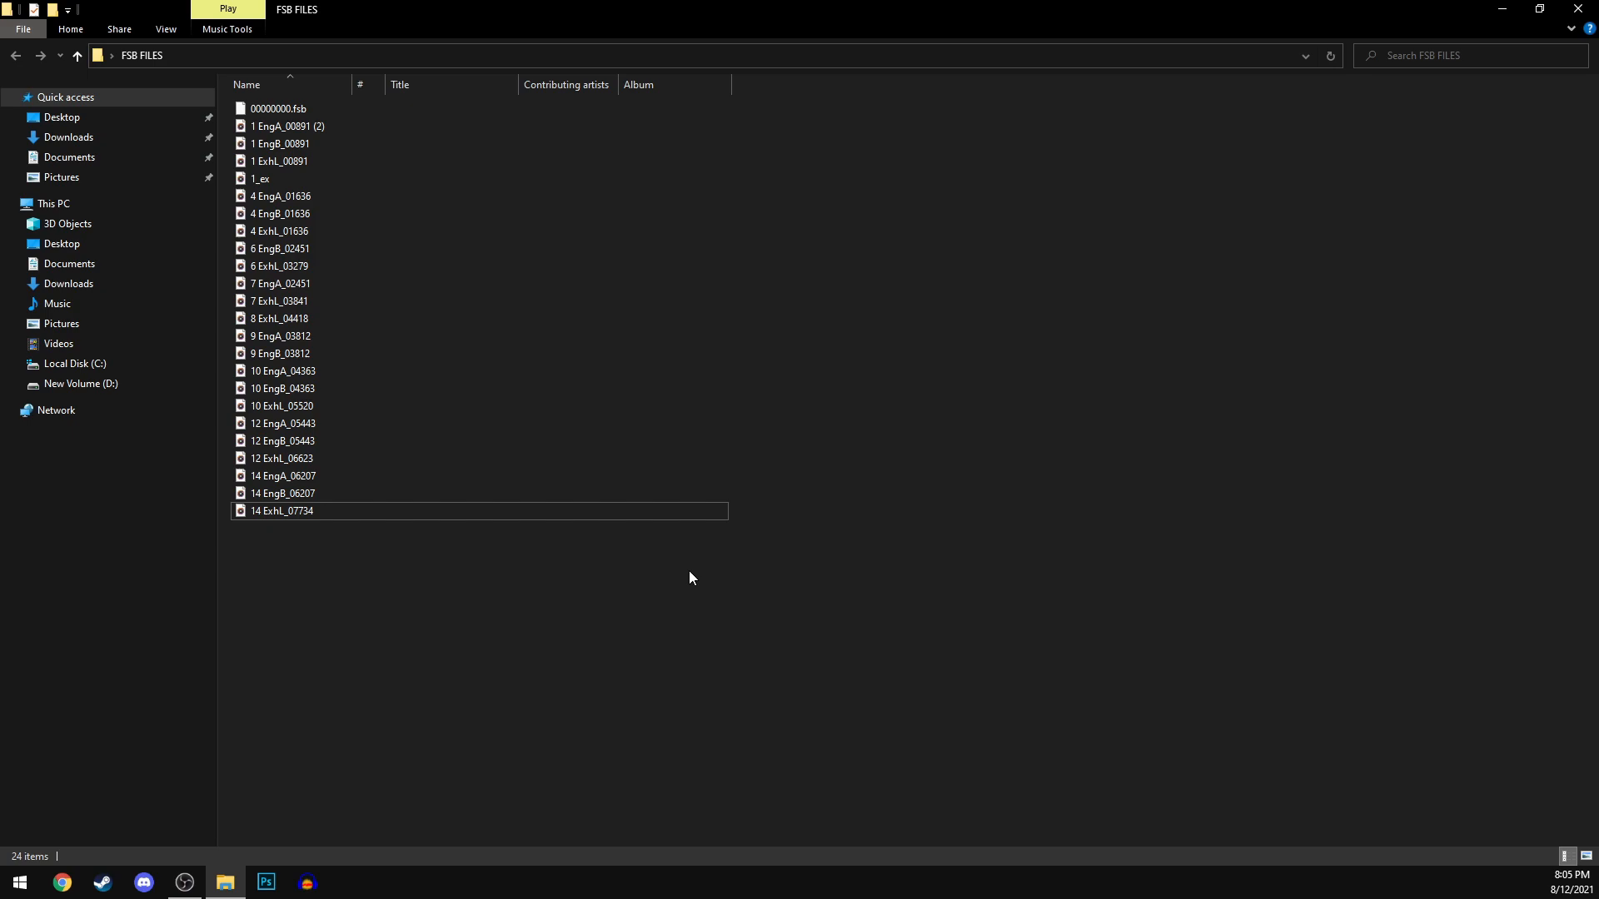
Step: Delete the 1_ex audio file and the 00000000.fsb file from the folder
{"action": "left_click", "coordinate": [284, 180]}
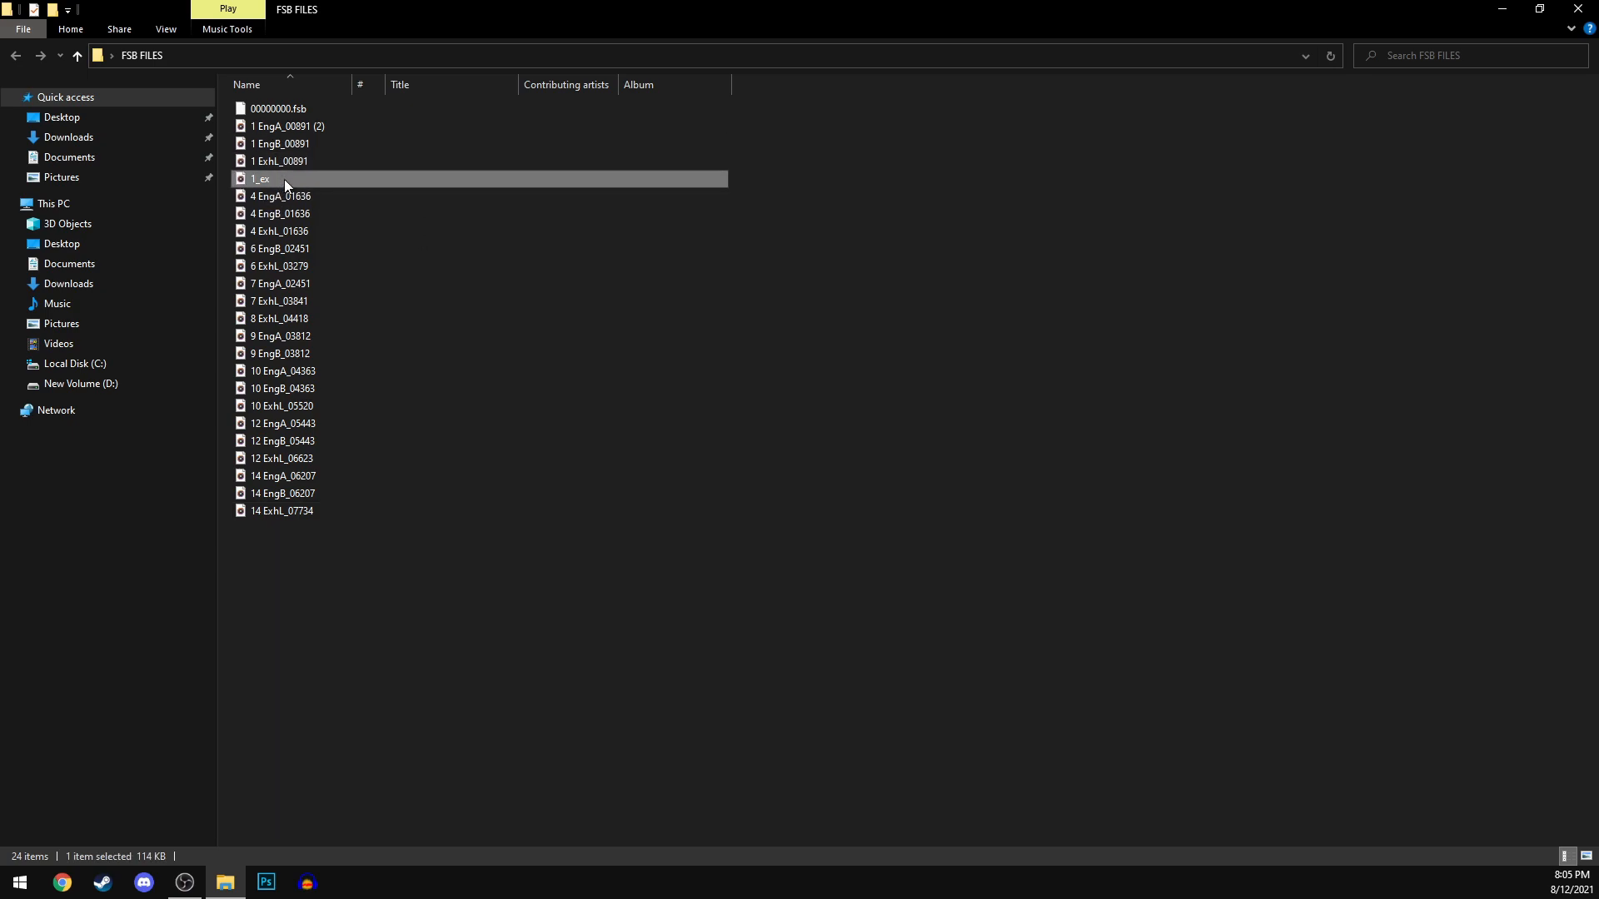
{"action": "key", "text": "Delete"}
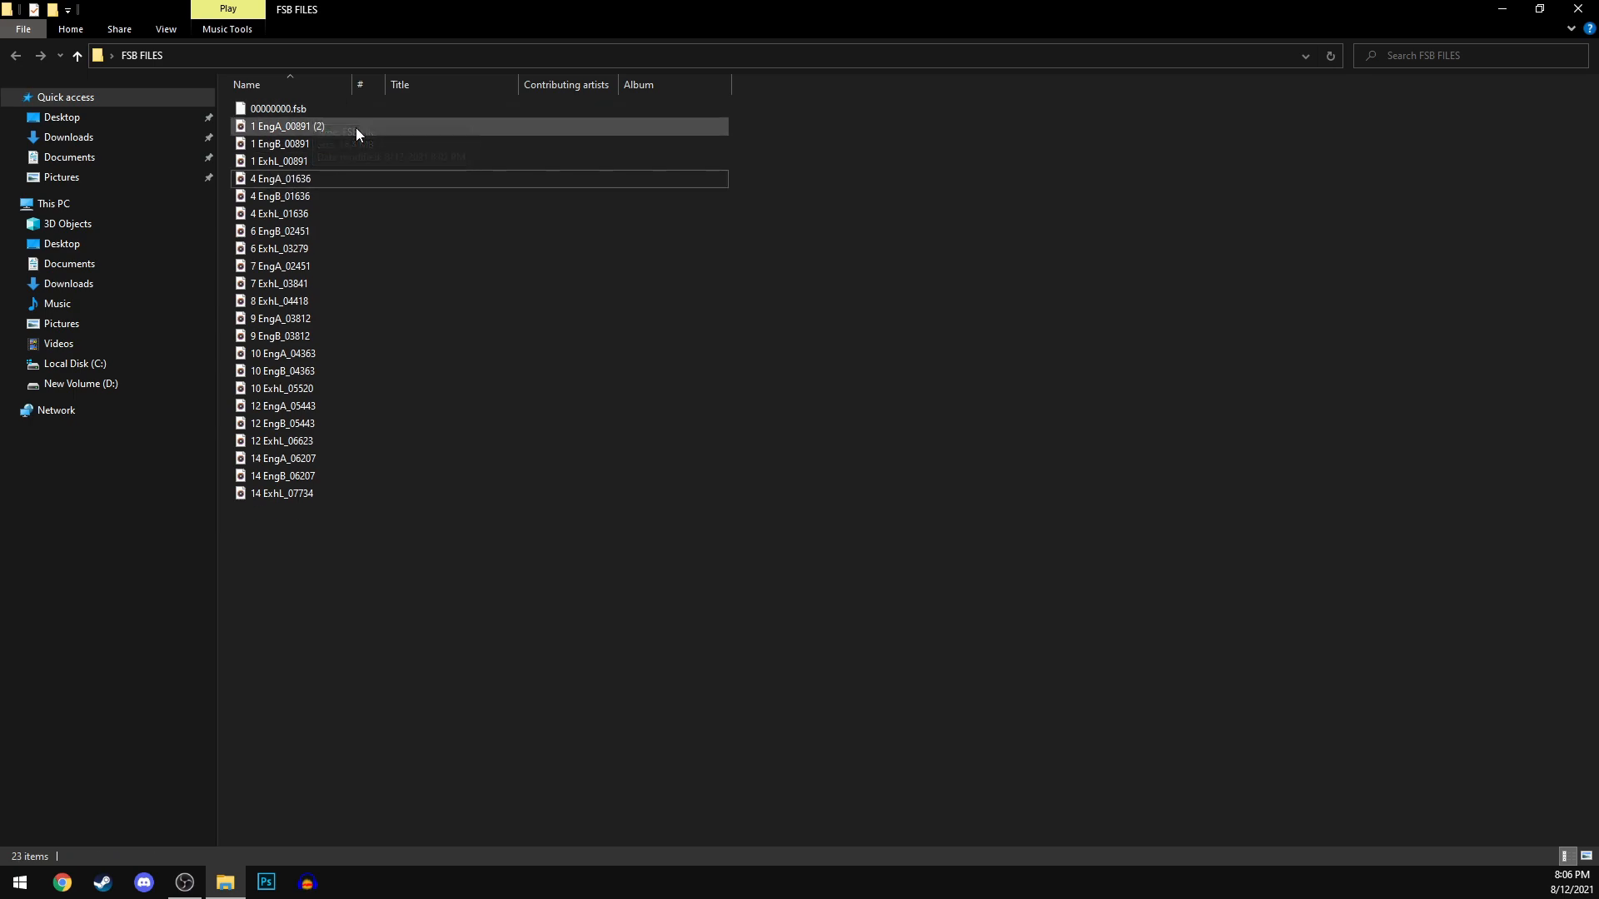
{"action": "left_click", "coordinate": [301, 109]}
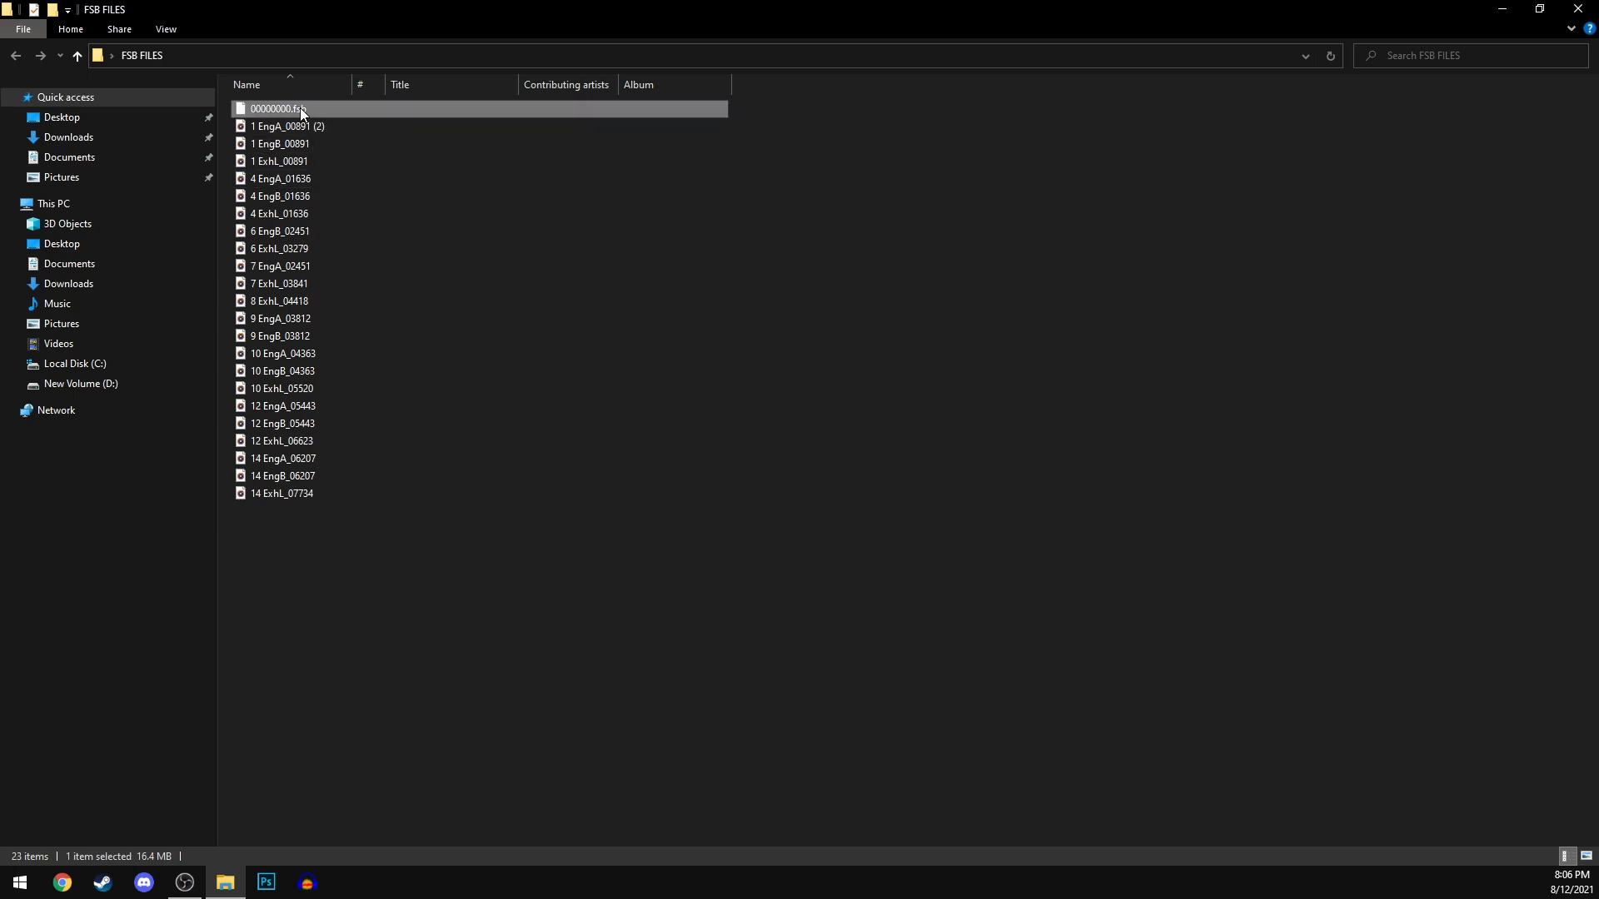
{"action": "key", "text": "Delete"}
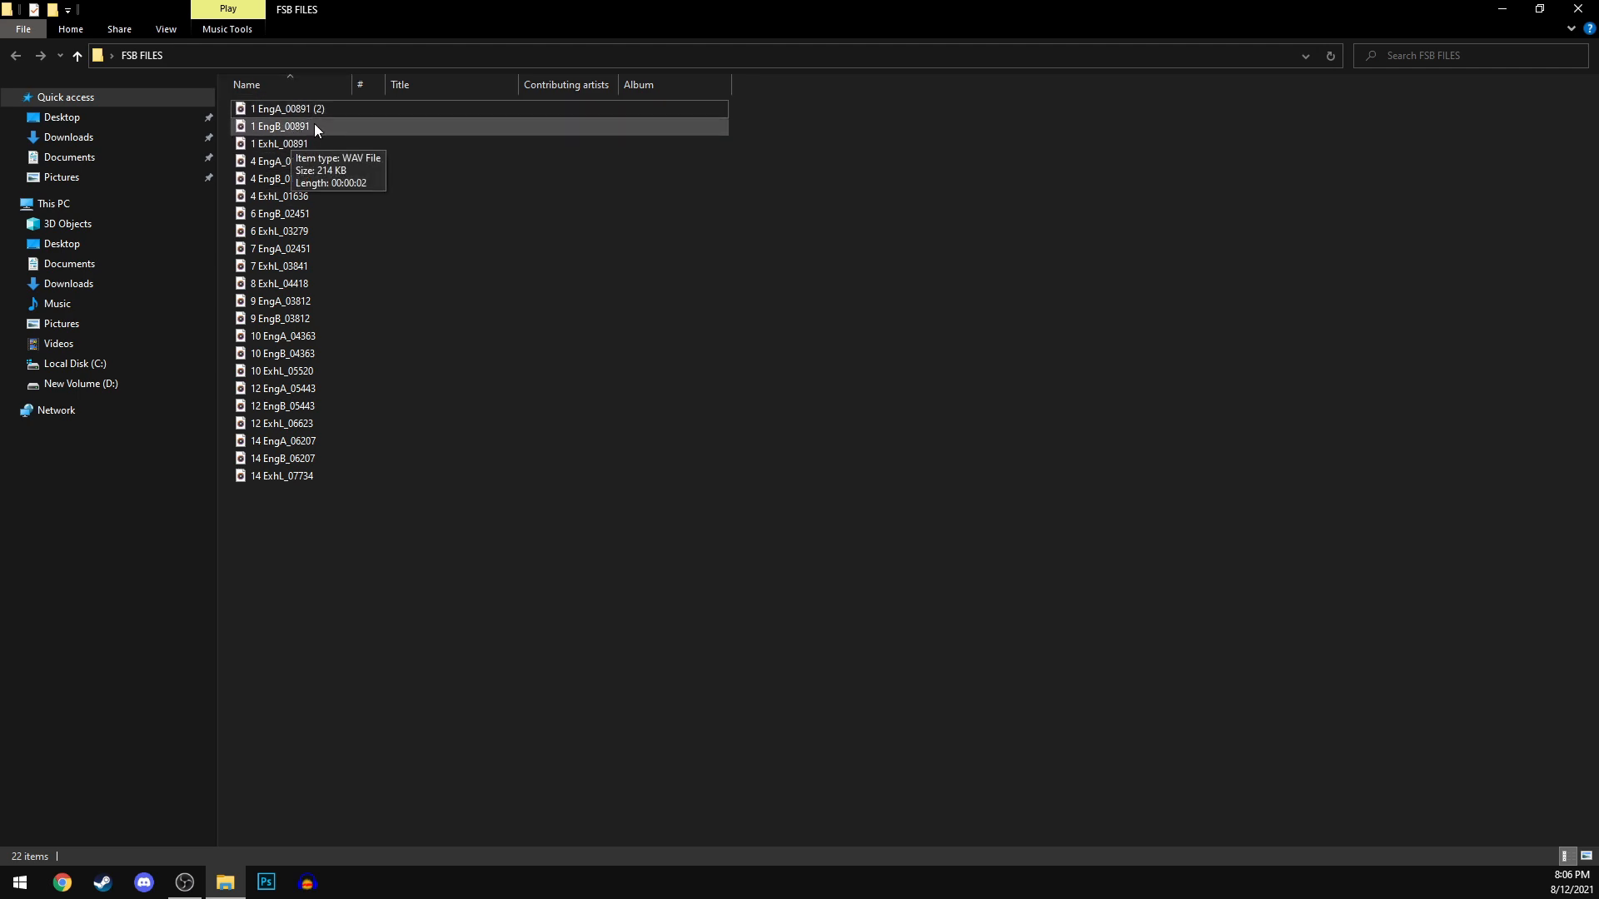
Step: Rename the audio file 1 ExhL_00891 as 1
{"action": "left_click", "coordinate": [292, 129]}
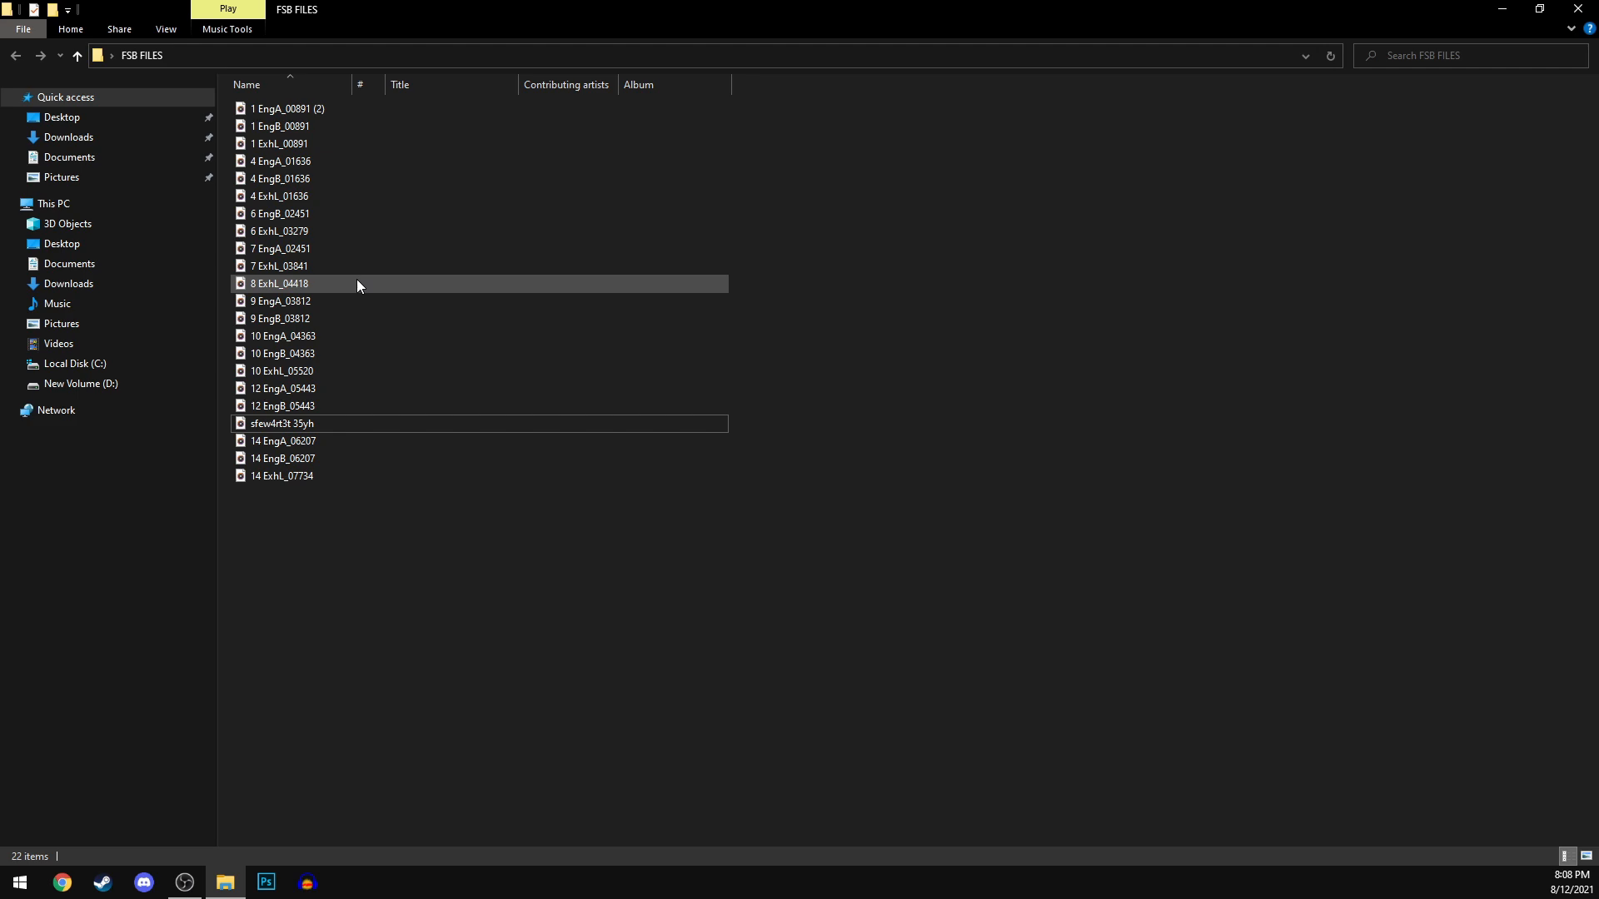
{"action": "left_click", "coordinate": [390, 128]}
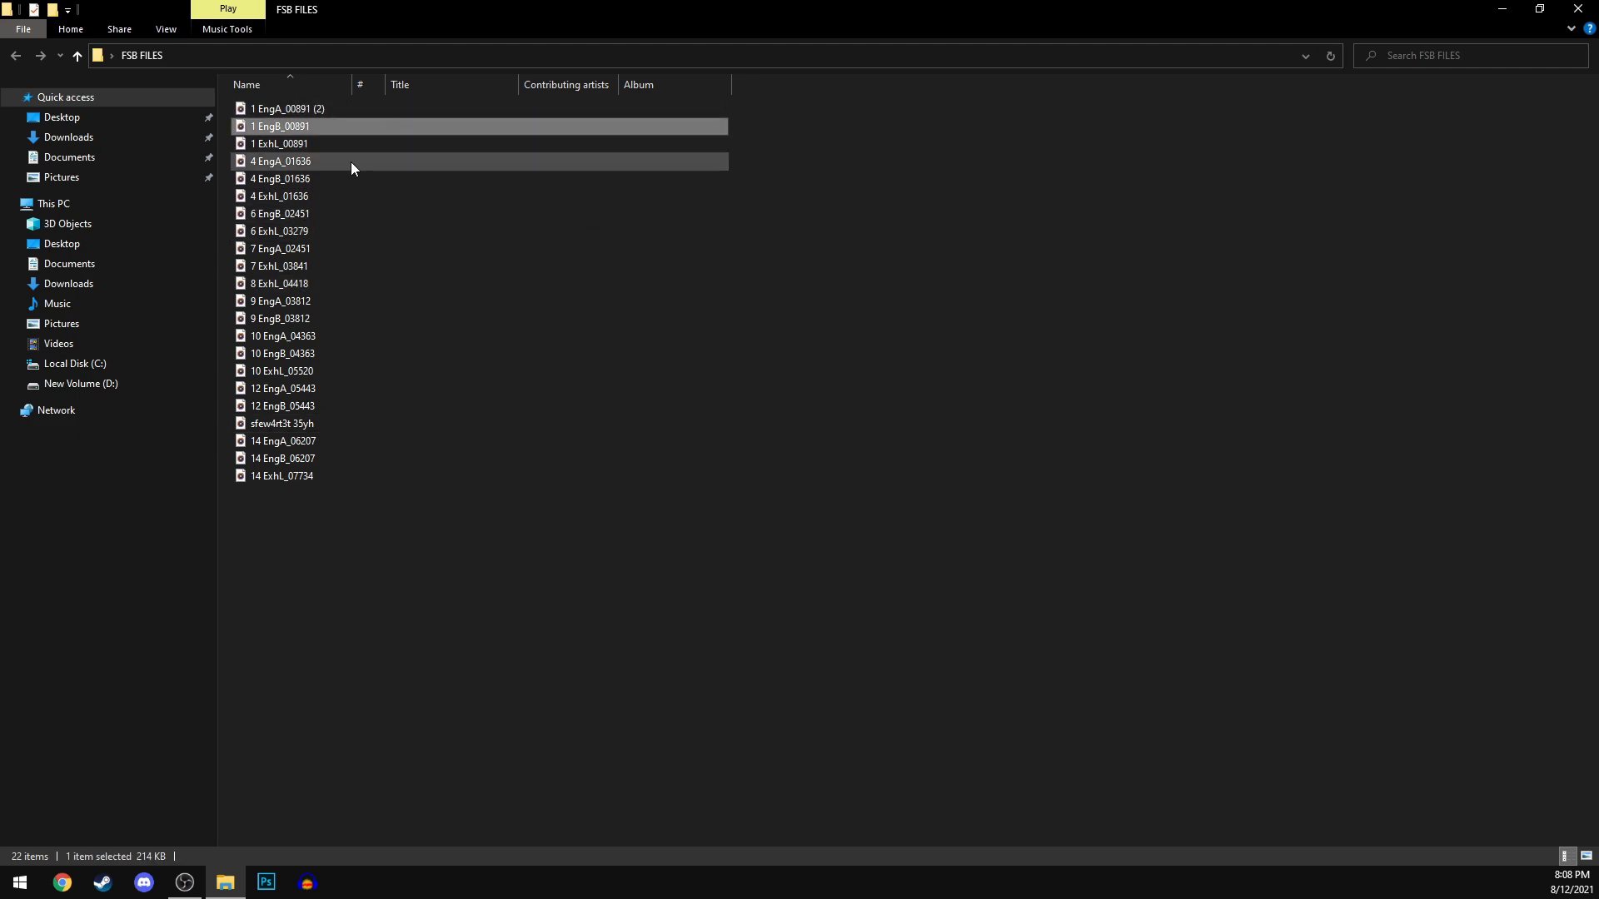
{"action": "left_click", "coordinate": [297, 143]}
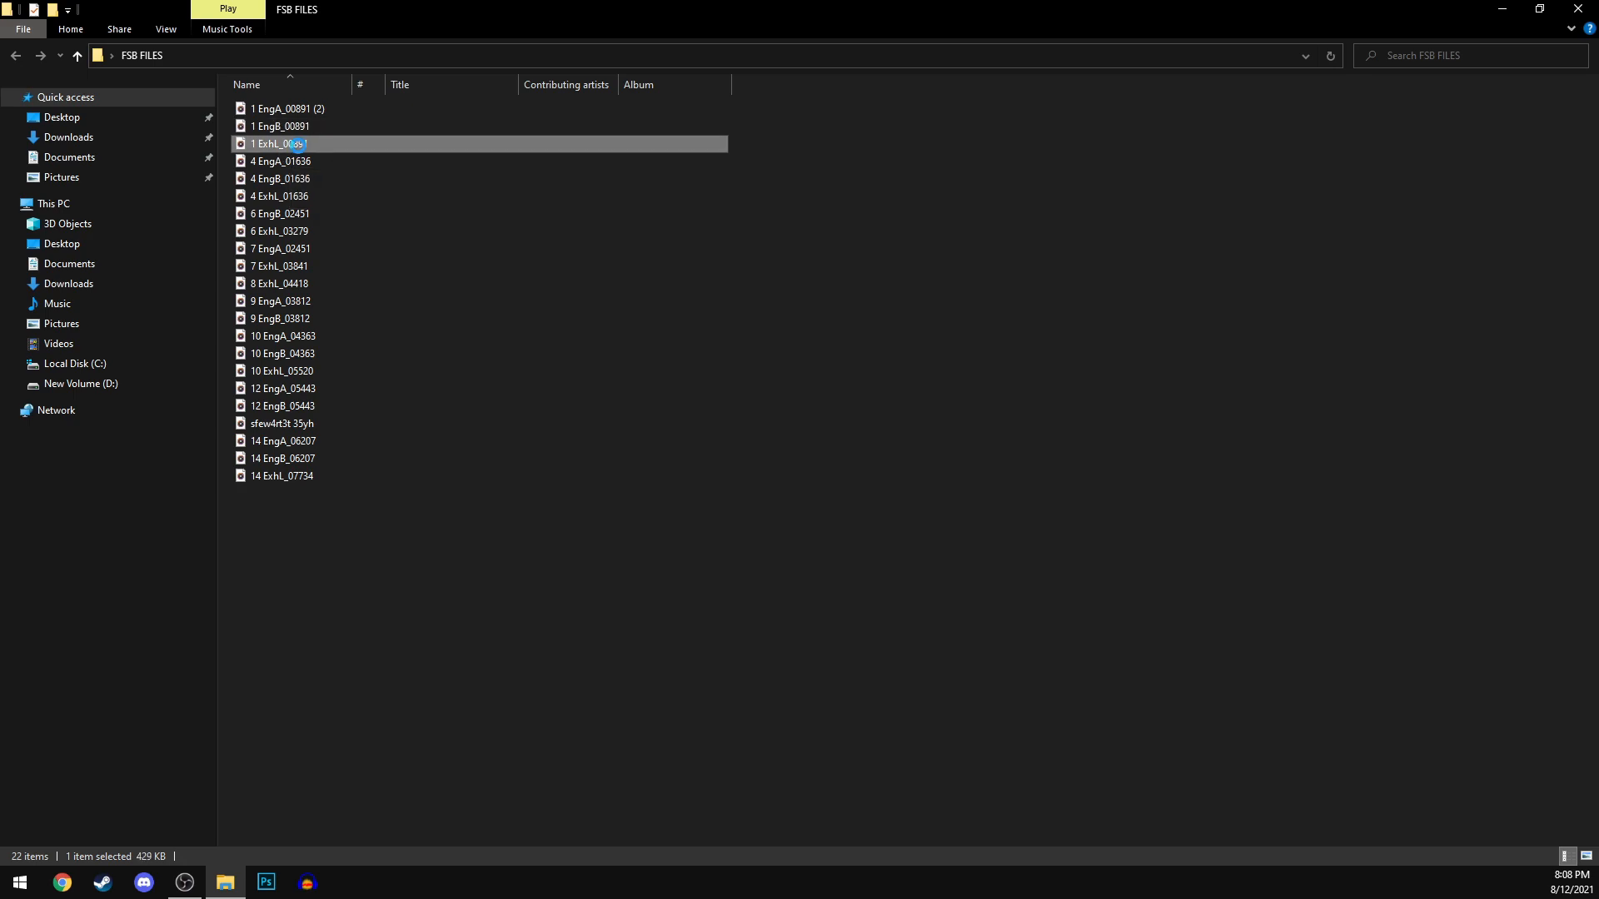
{"action": "right_click", "coordinate": [297, 143]}
{"action": "left_click", "coordinate": [363, 547]}
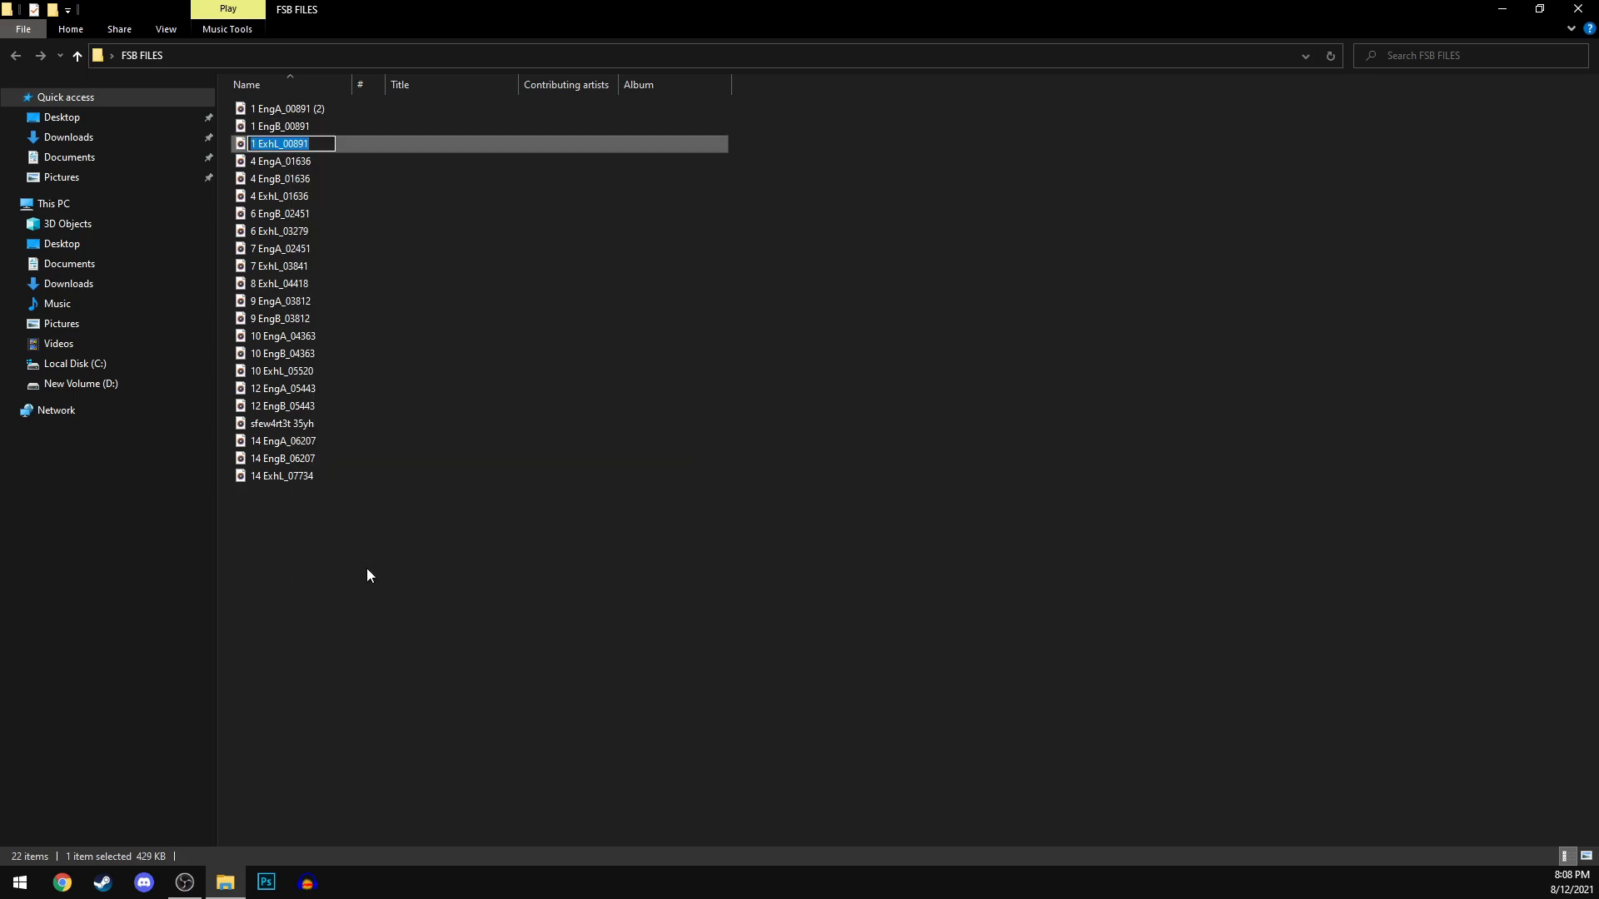
{"action": "type", "text": "8"}
{"action": "left_click", "coordinate": [417, 568]}
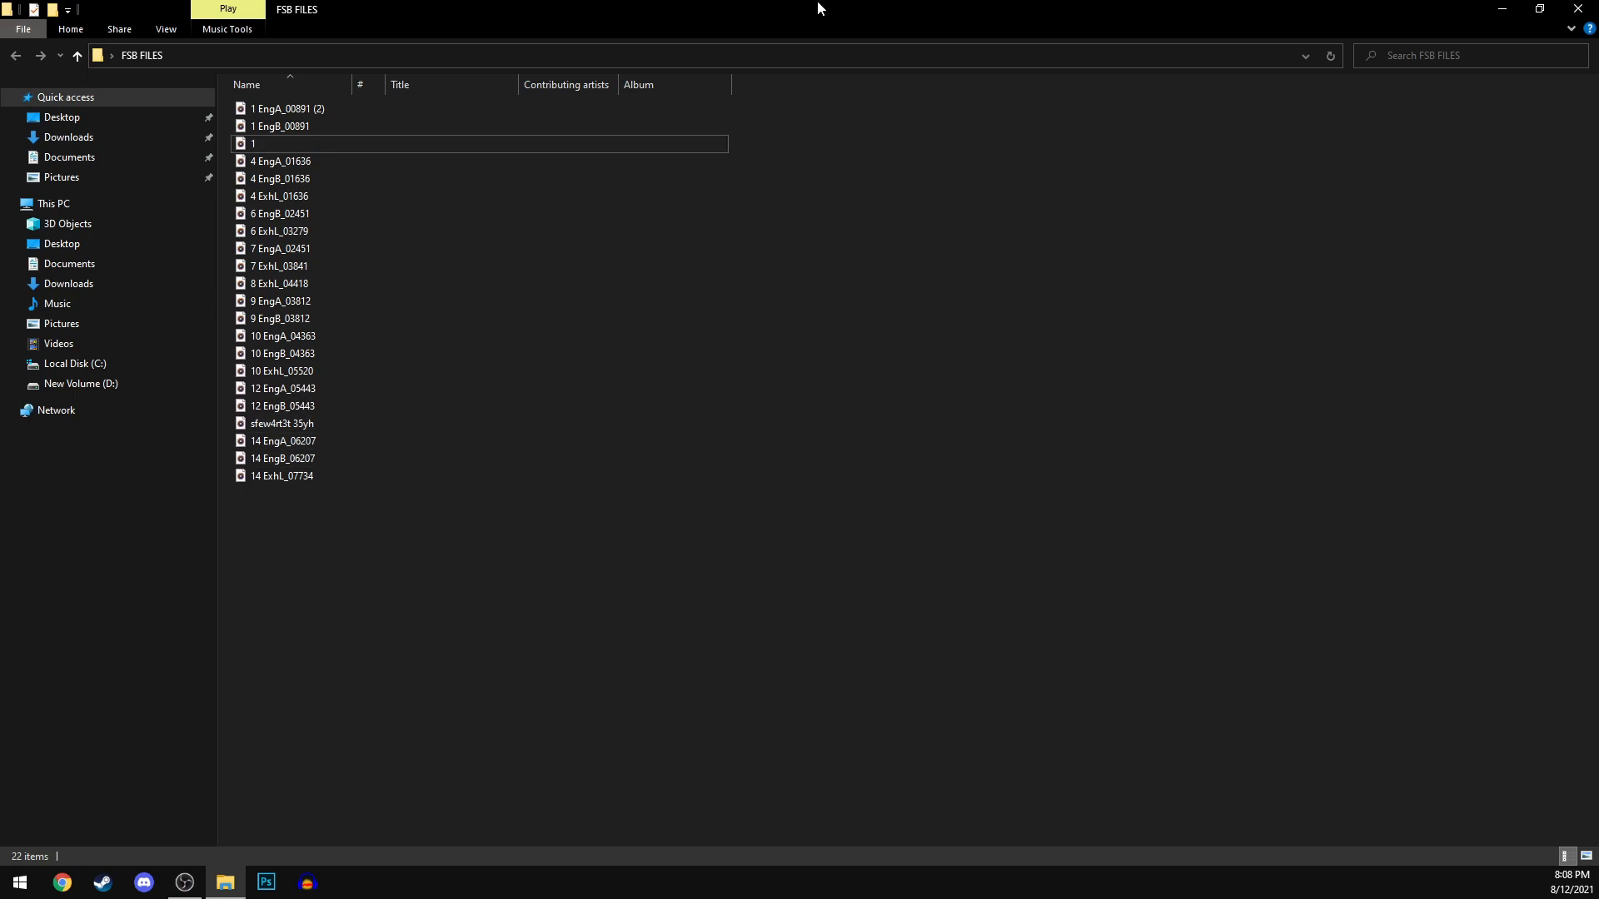
Step: Clear the FSB FILES window off the desktop and arrange the numbered audio files and the FSB FILES folder there
{"action": "left_click_drag", "start_coordinate": [833, 17], "coordinate": [679, 170]}
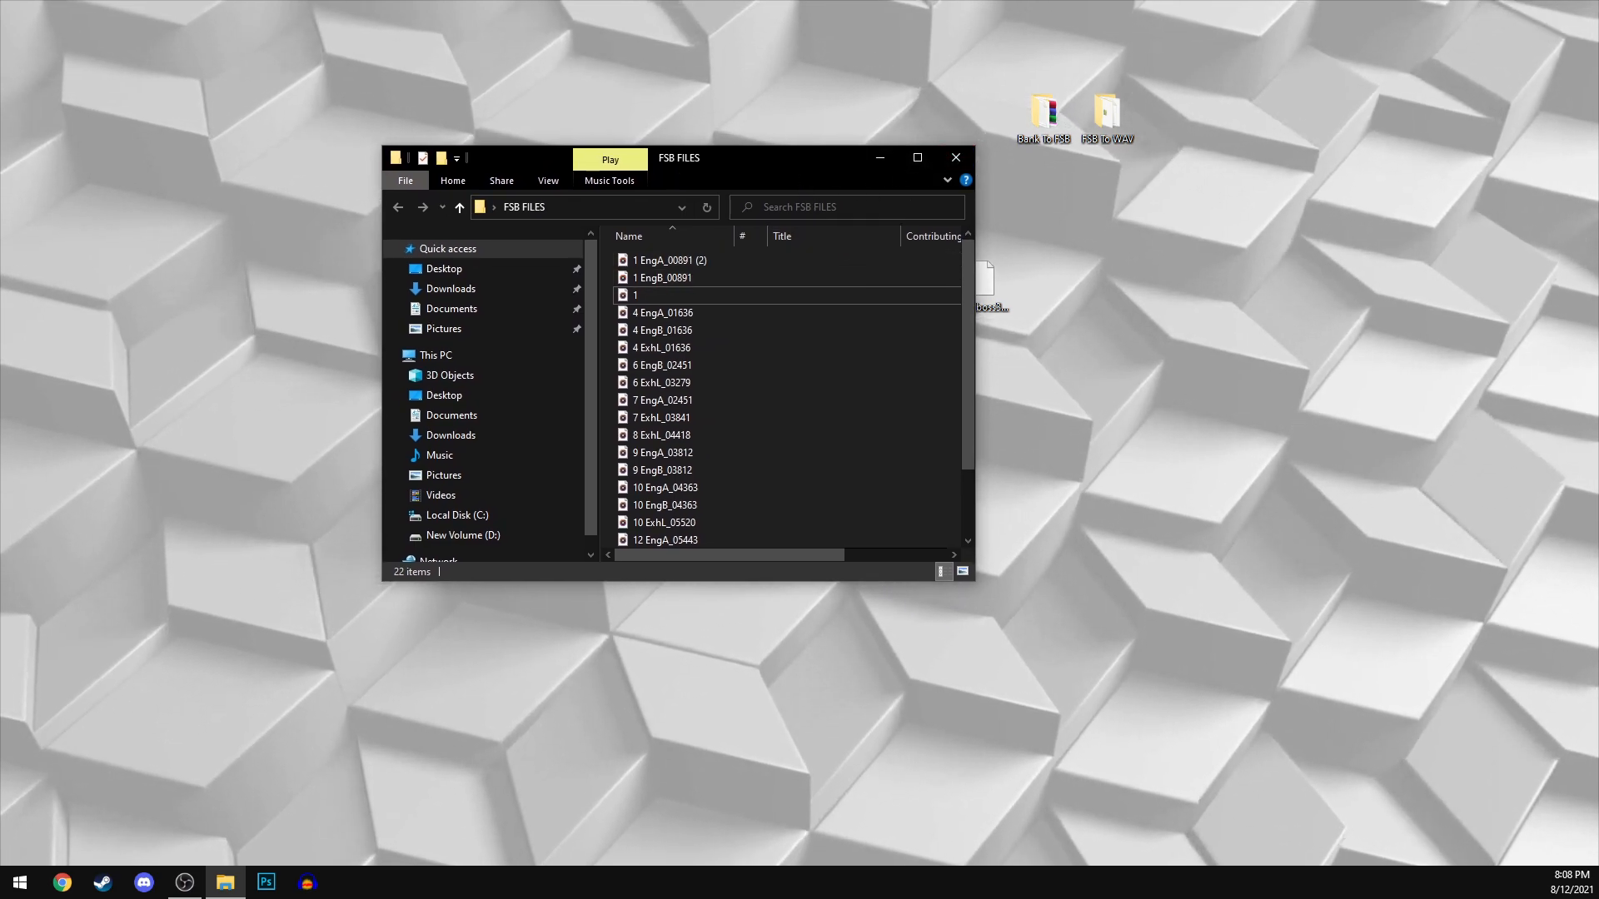
{"action": "key", "text": "super+d"}
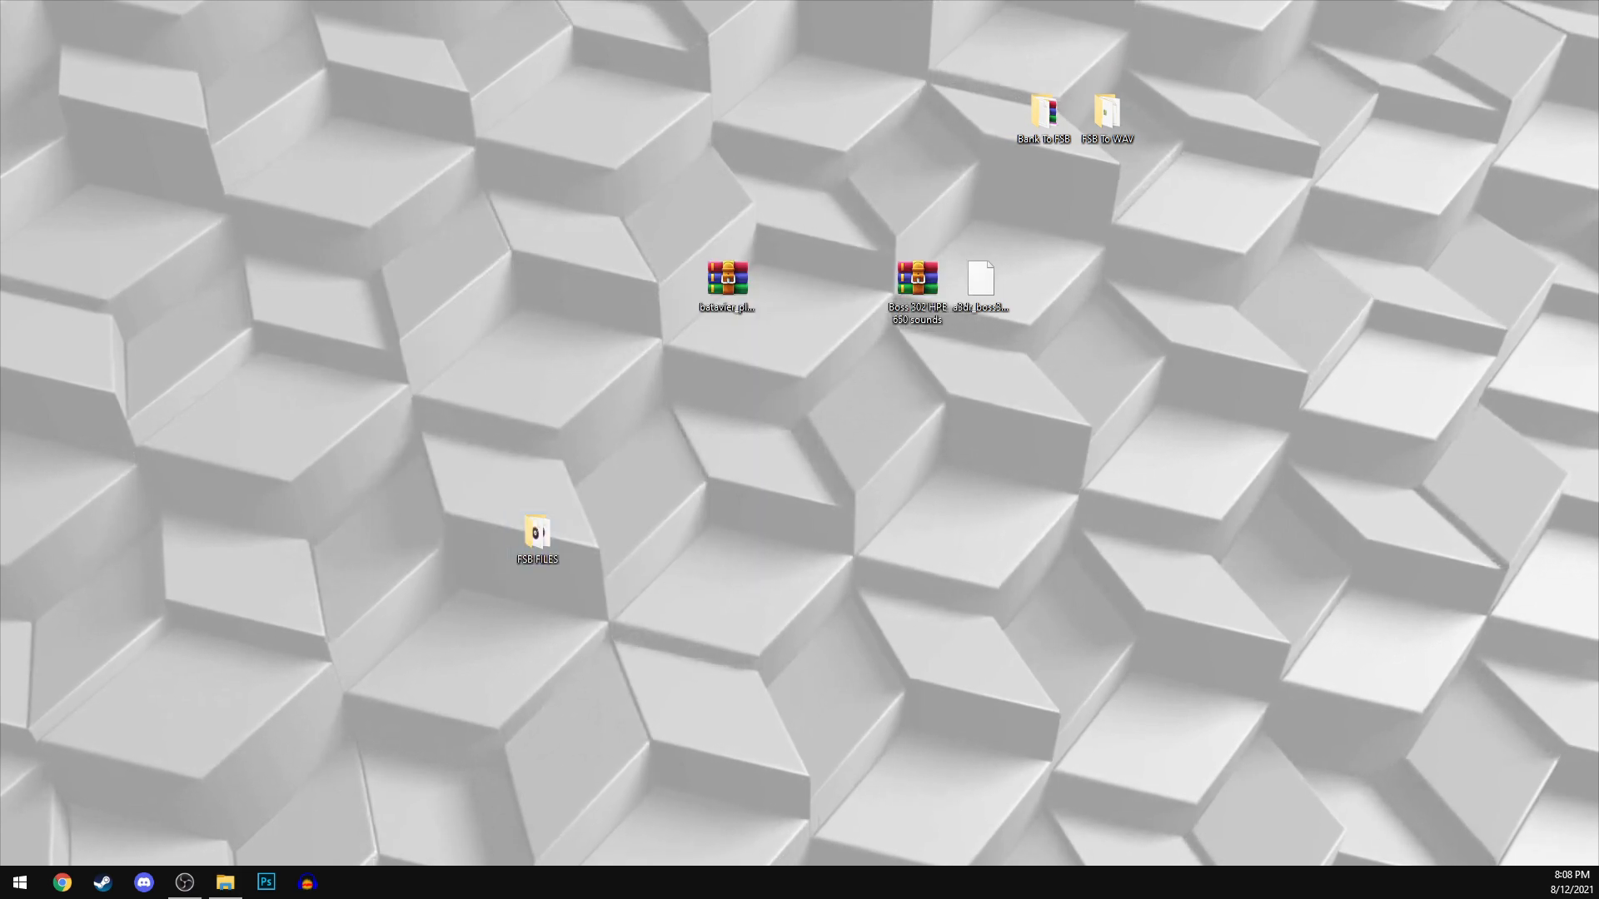
{"action": "left_click_drag", "start_coordinate": [0, 249], "coordinate": [43, 95]}
{"action": "left_click_drag", "start_coordinate": [537, 537], "coordinate": [537, 371]}
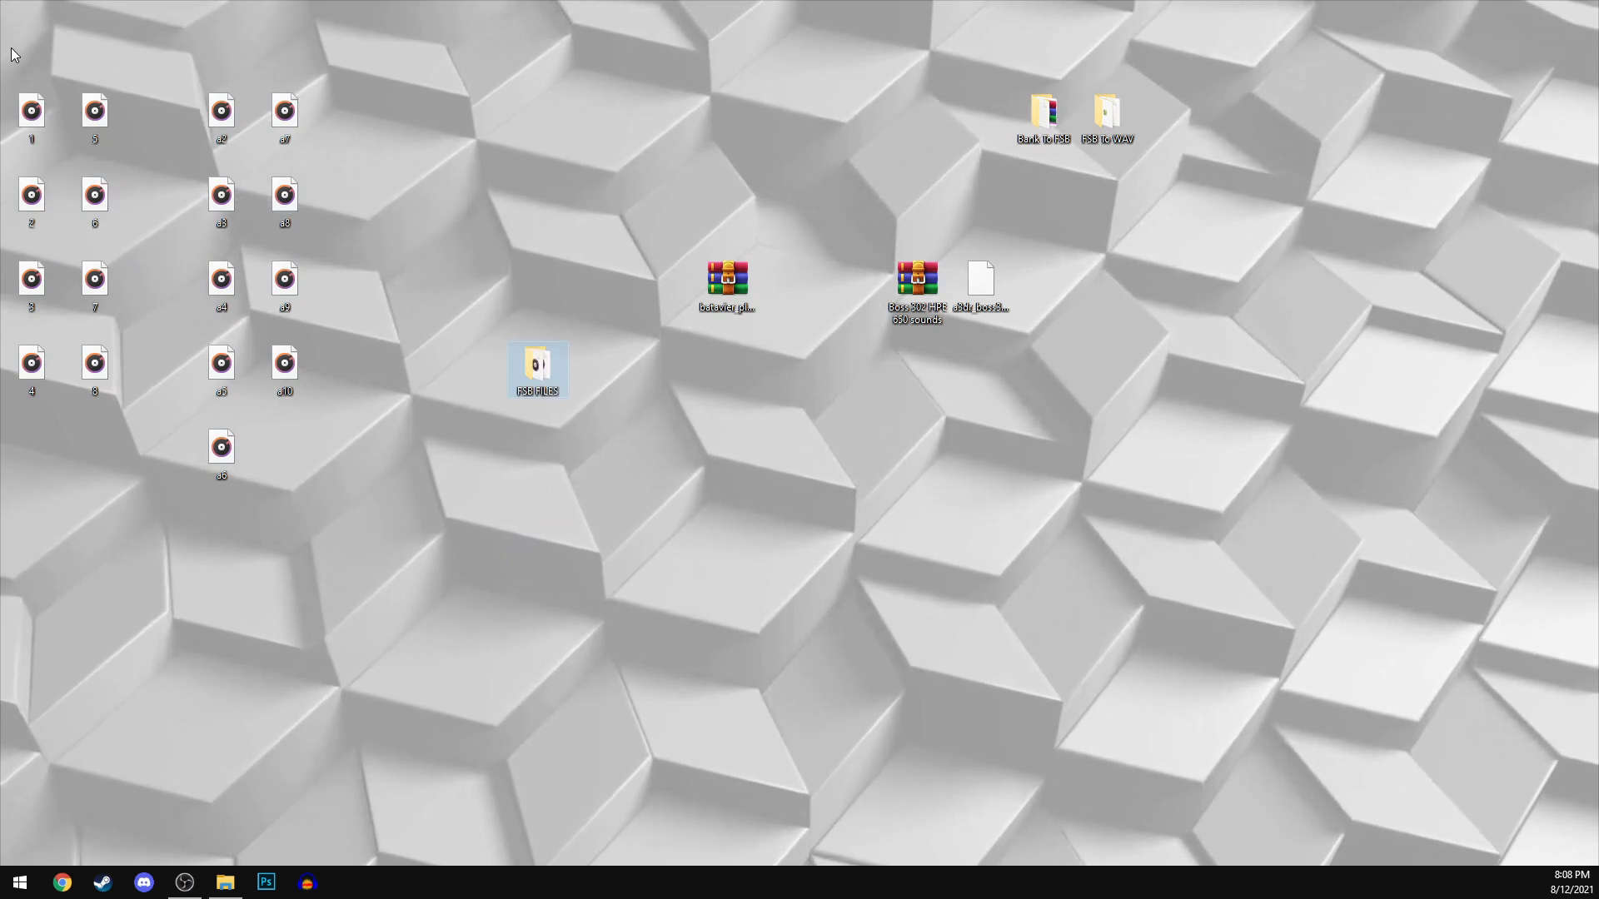
Step: Highlight the desktop audio file groups 1 to 8 and a2 to a10 in turn, and clear the selection
{"action": "left_click_drag", "start_coordinate": [11, 38], "coordinate": [133, 416]}
{"action": "left_click", "coordinate": [172, 80]}
{"action": "left_click_drag", "start_coordinate": [176, 109], "coordinate": [388, 508]}
{"action": "left_click", "coordinate": [388, 508]}
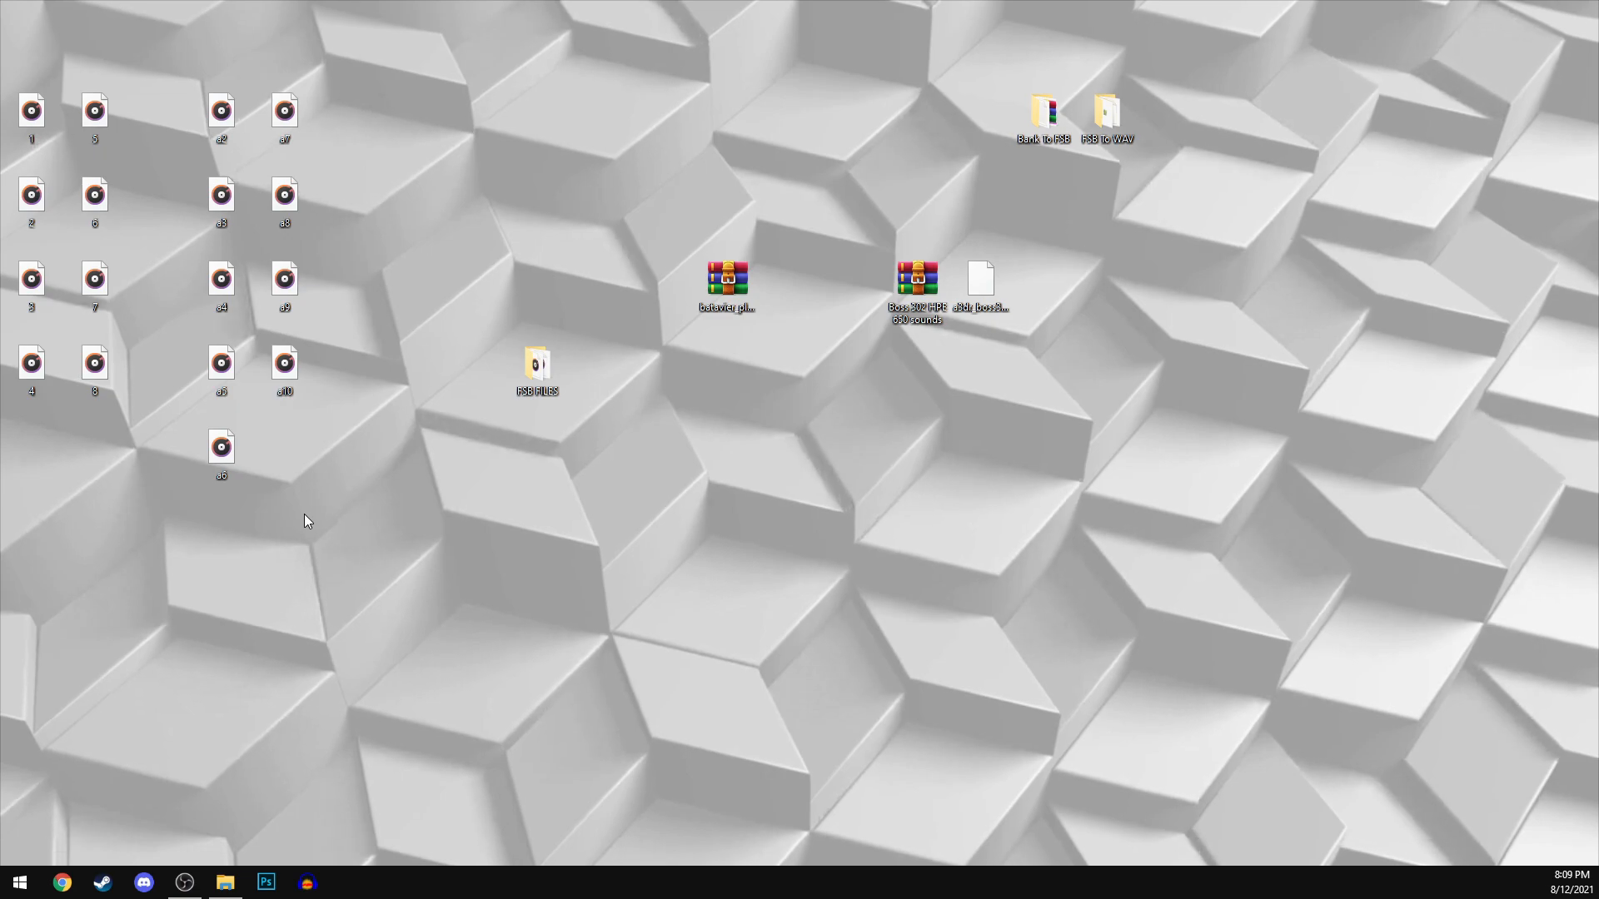
Step: Listen to samples from the desktop audio files numbered 1 to 8, including 1, 2, 5 and 8, and close the music player
{"action": "double_click", "coordinate": [41, 115]}
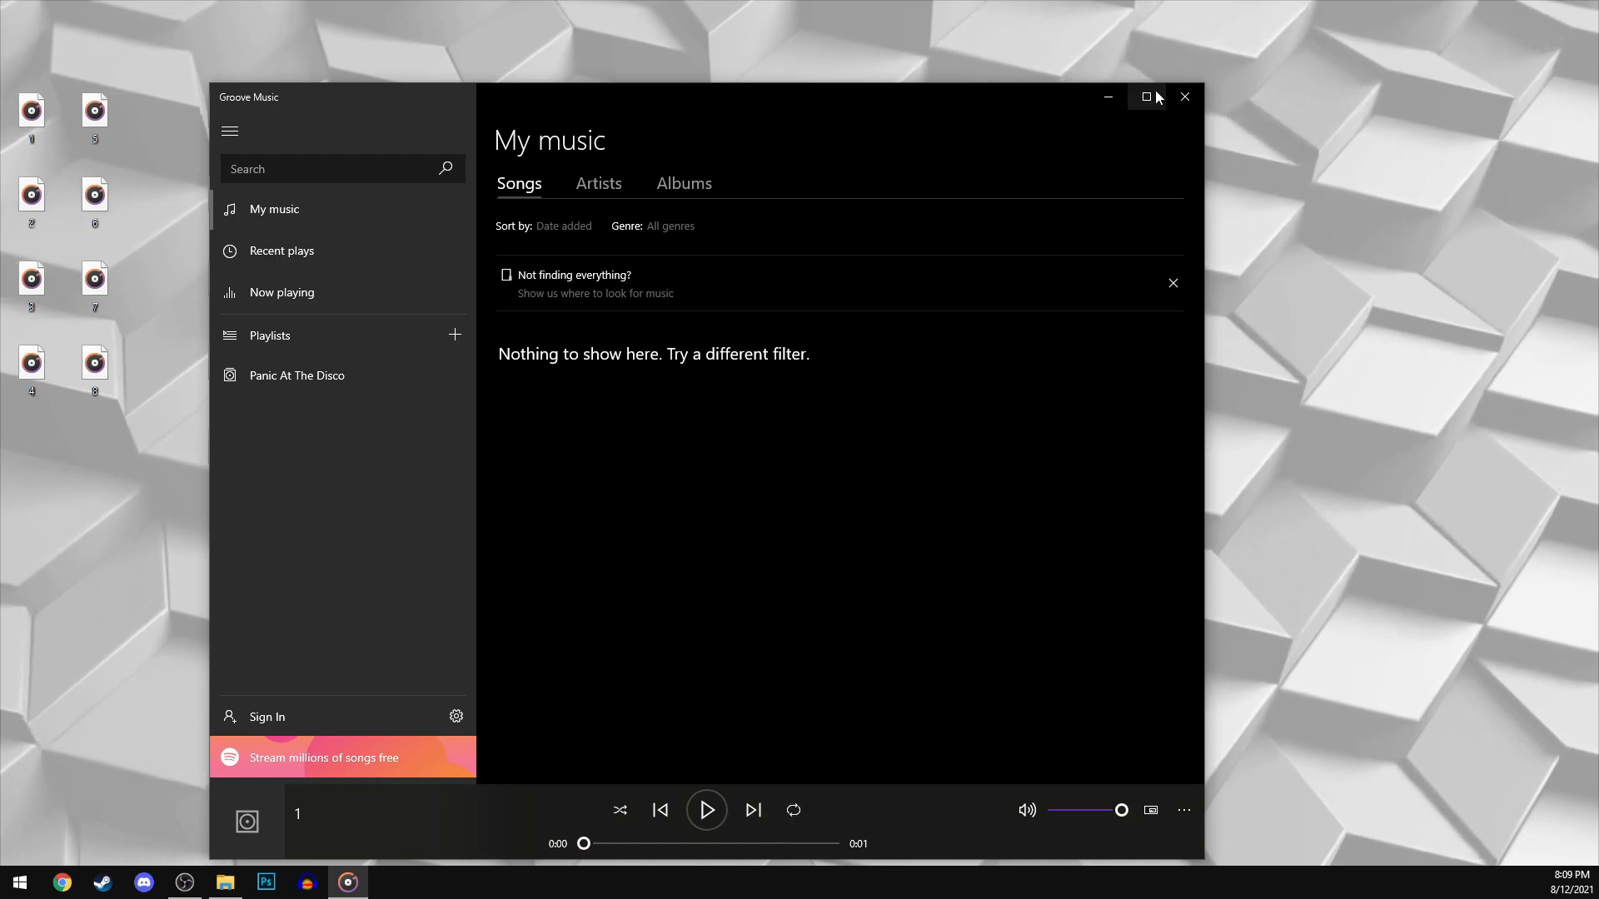
{"action": "left_click", "coordinate": [1186, 100]}
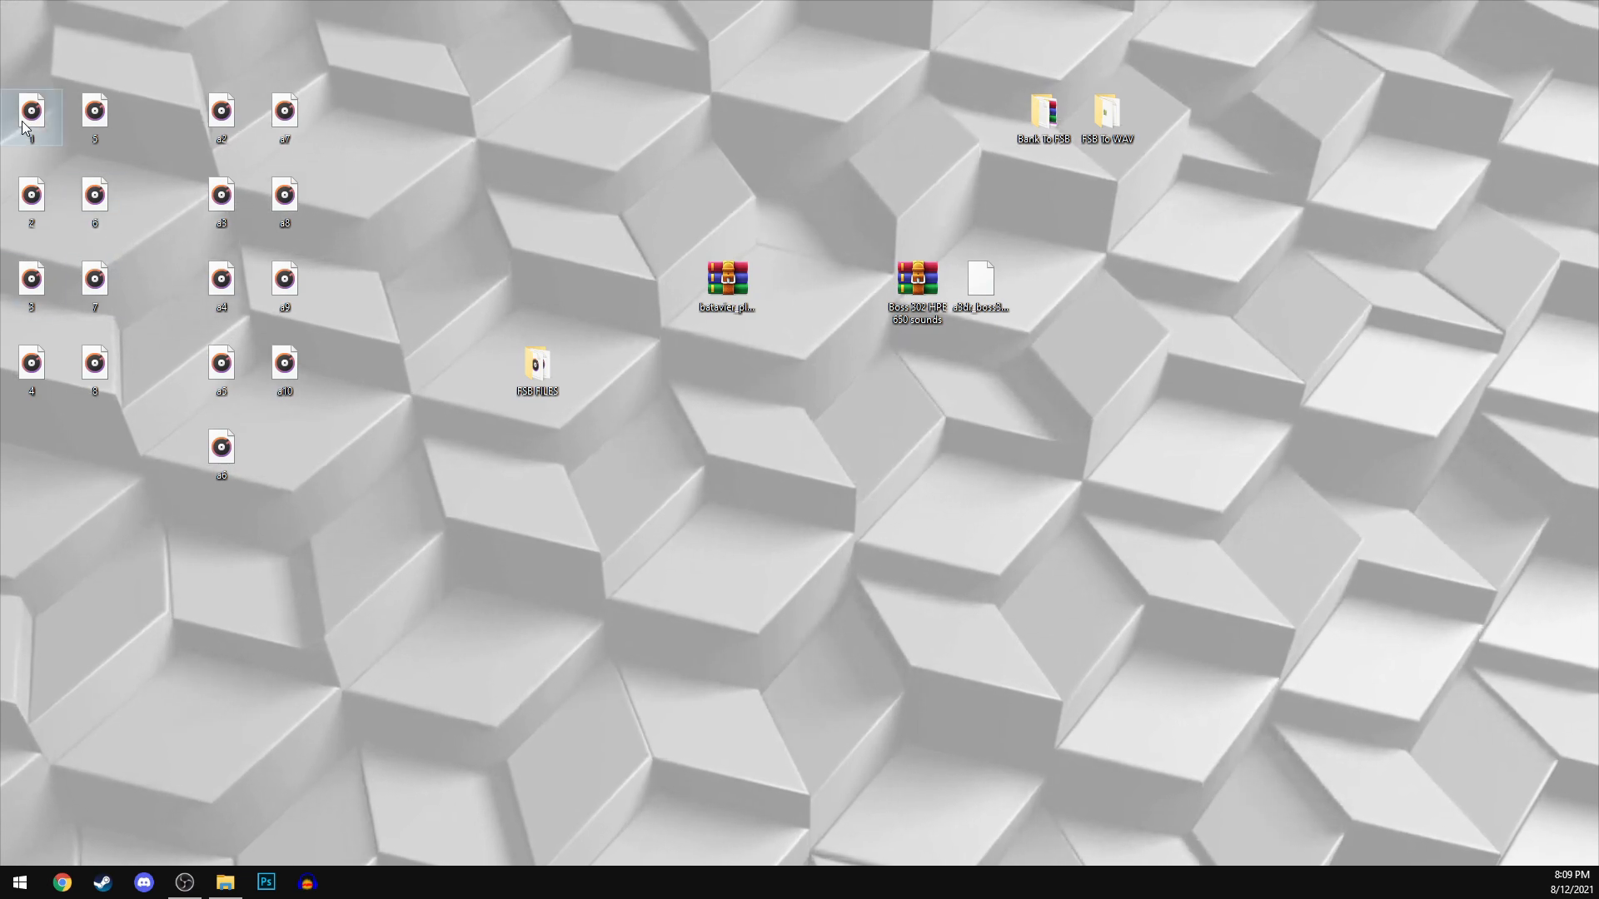
{"action": "double_click", "coordinate": [45, 92]}
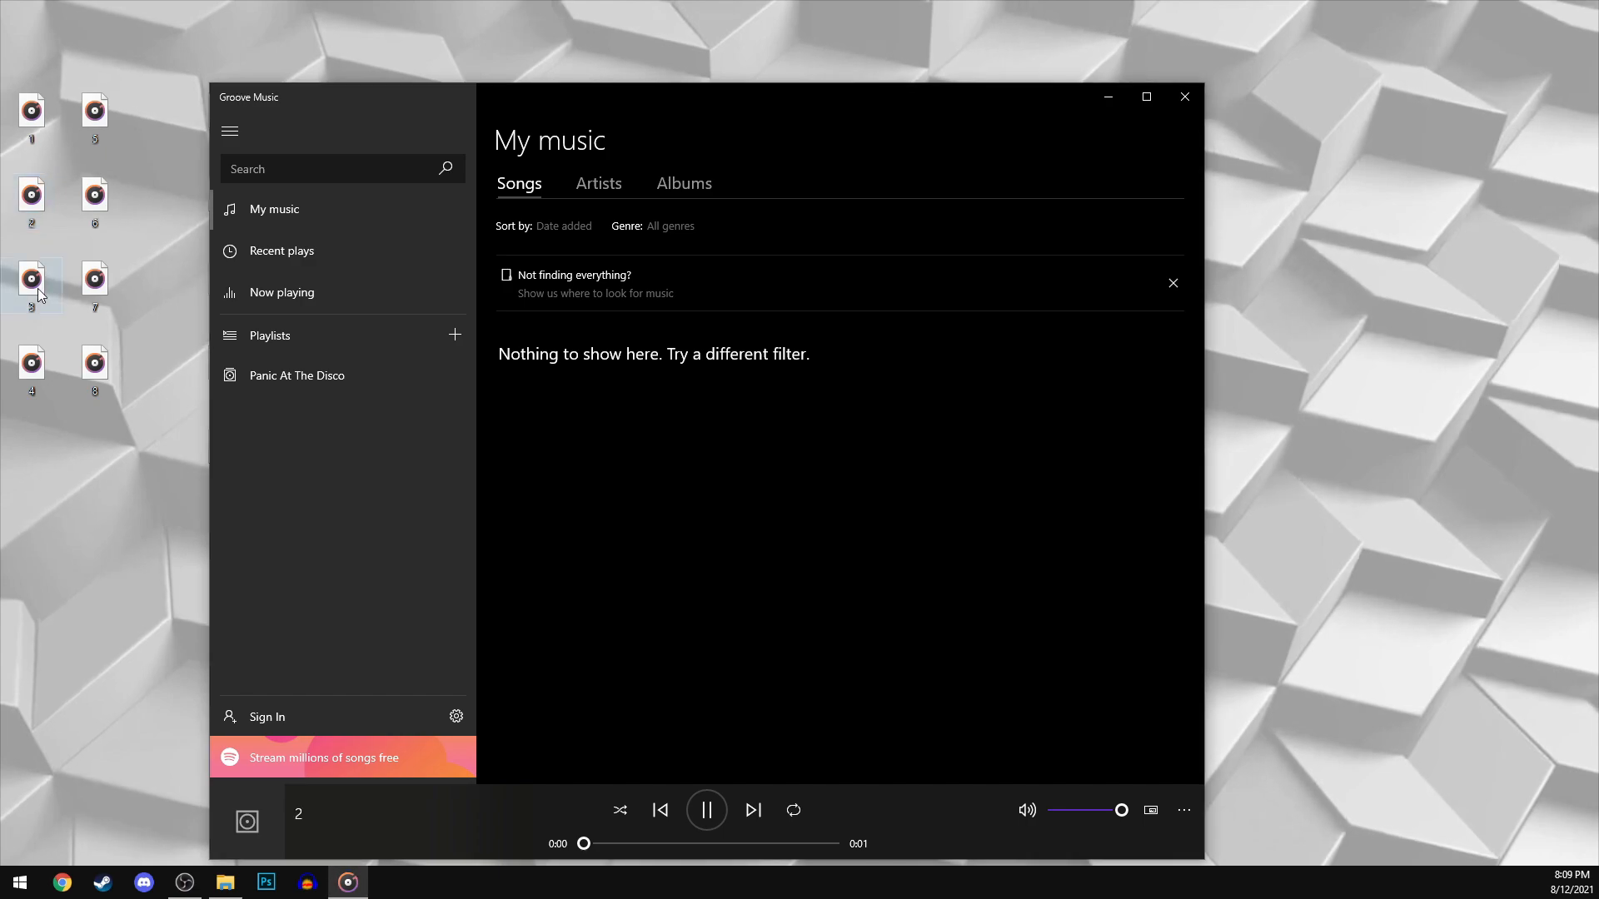
{"action": "double_click", "coordinate": [38, 362]}
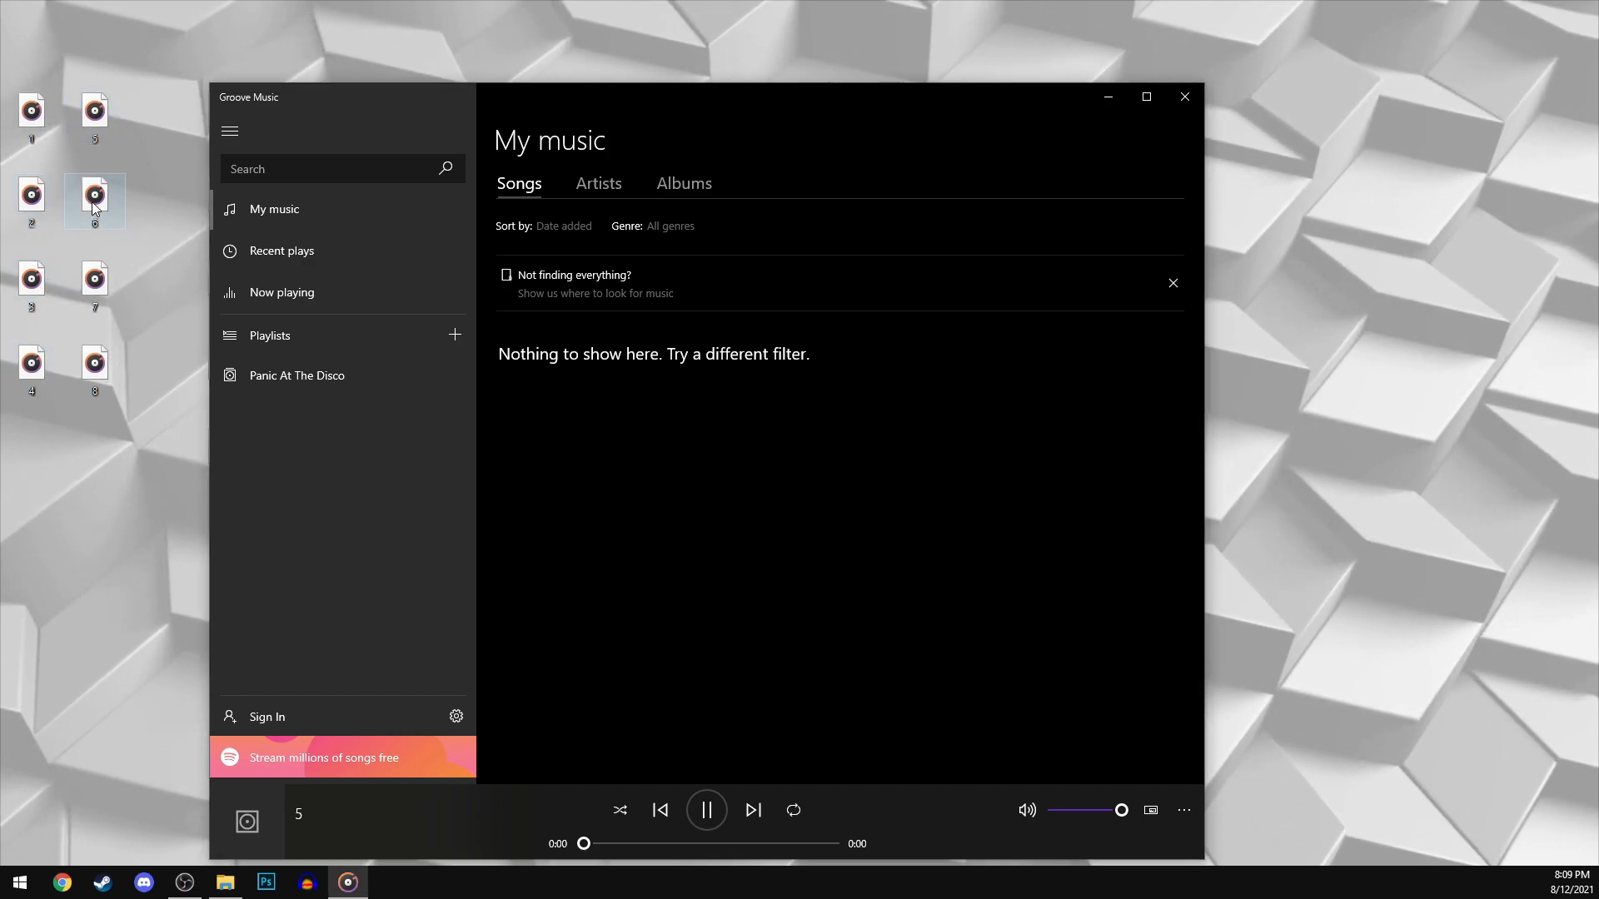
{"action": "double_click", "coordinate": [91, 295]}
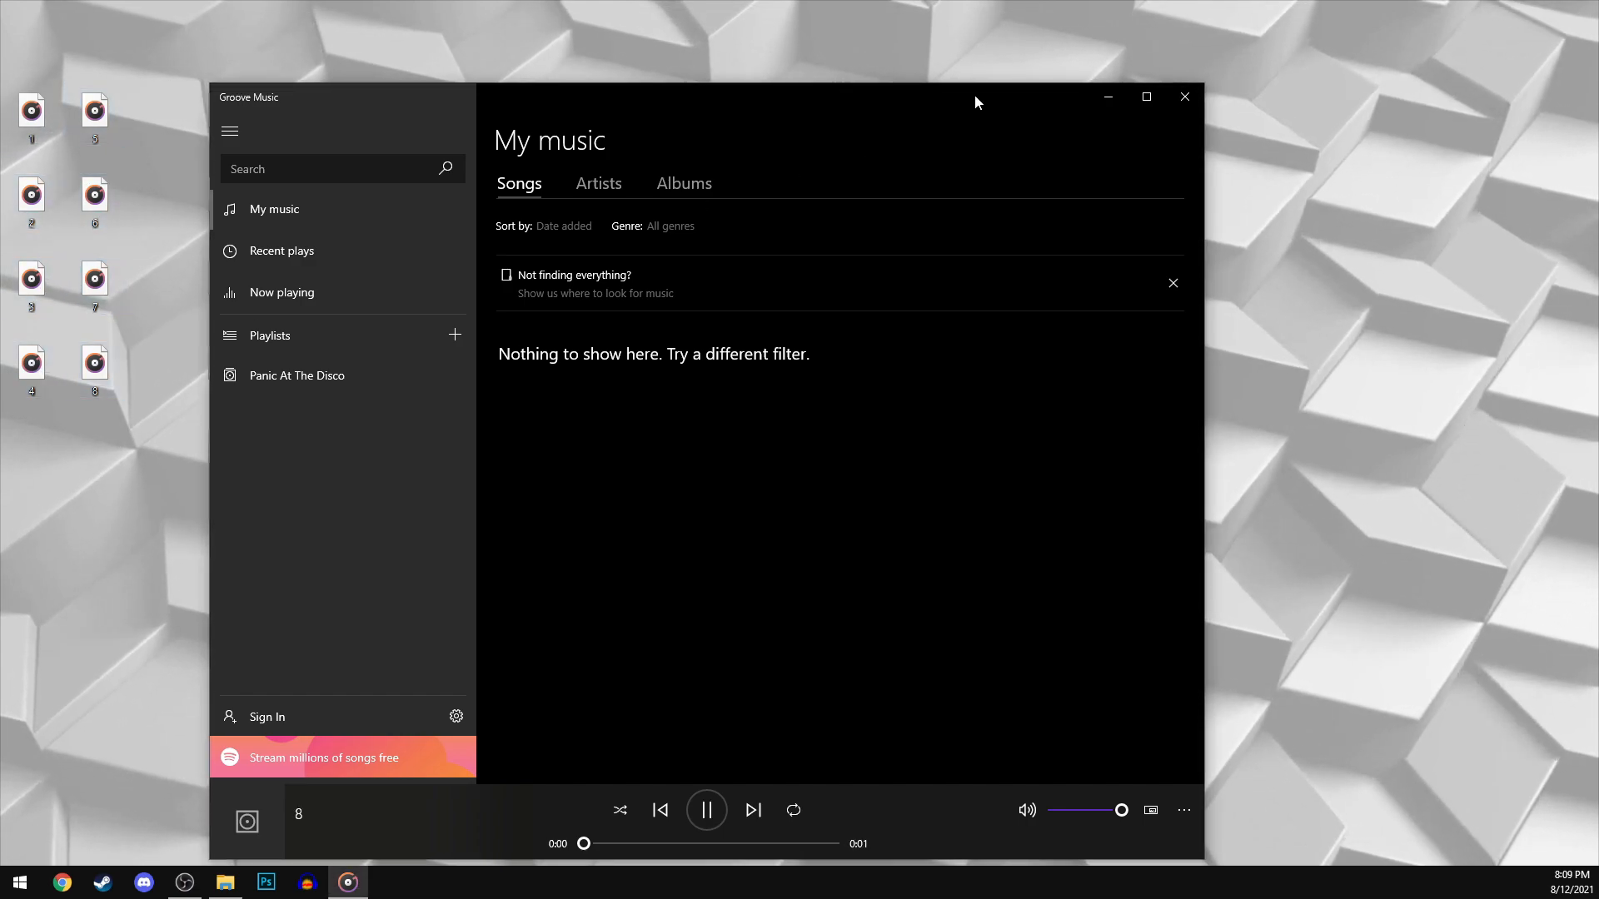
{"action": "left_click", "coordinate": [1186, 97]}
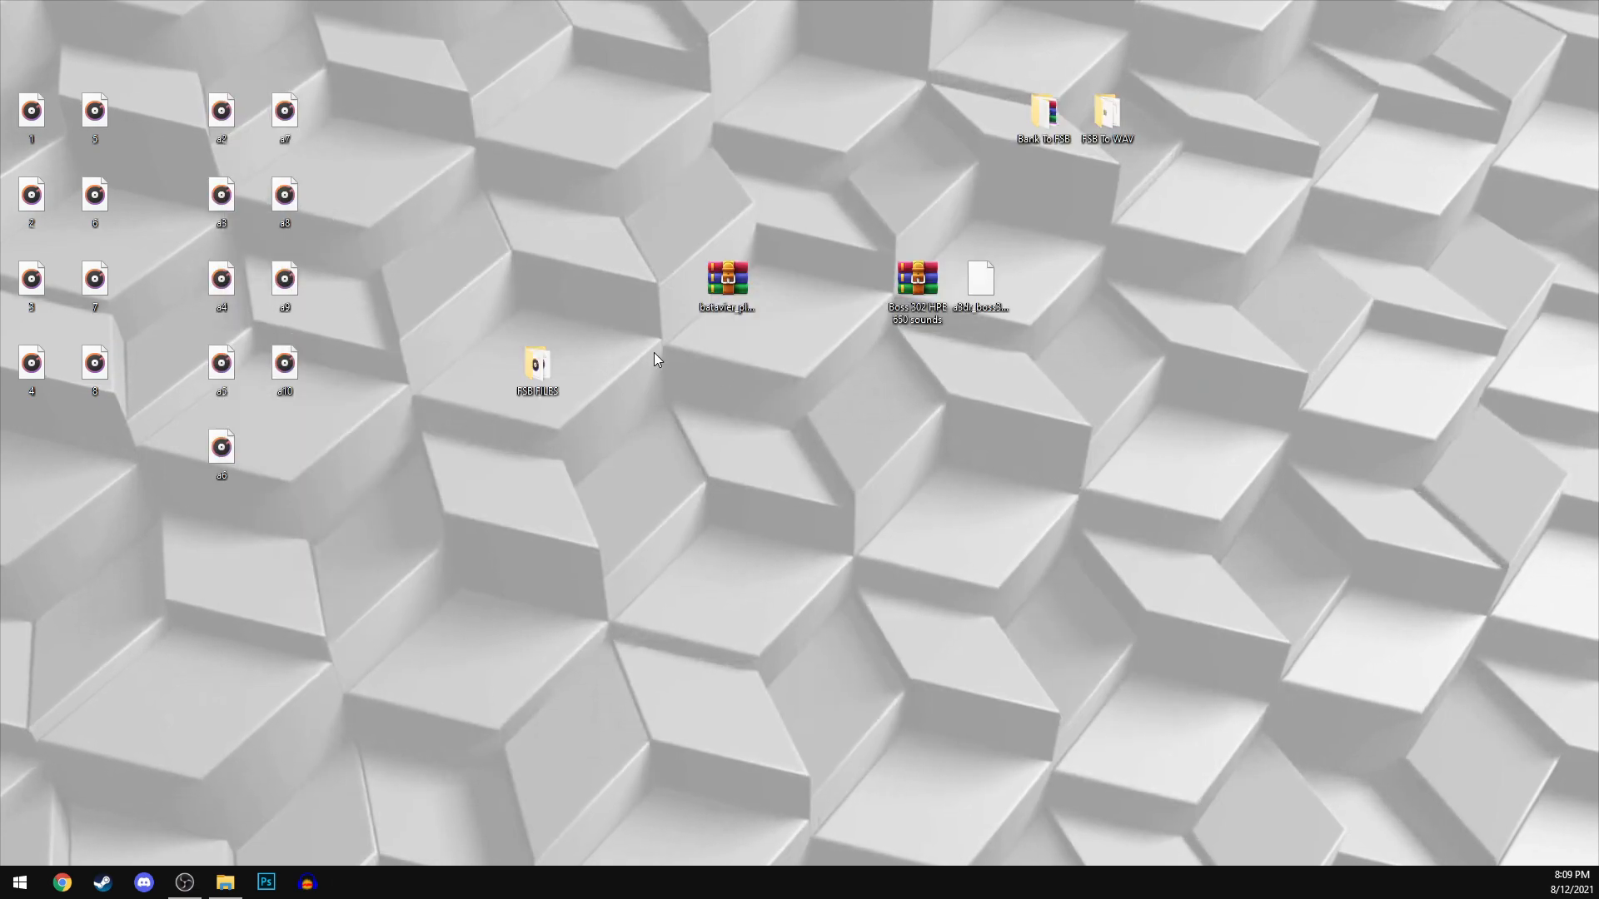
Step: Play the desktop audio files from a10 down to a2 in descending order and close the music player
{"action": "double_click", "coordinate": [288, 366]}
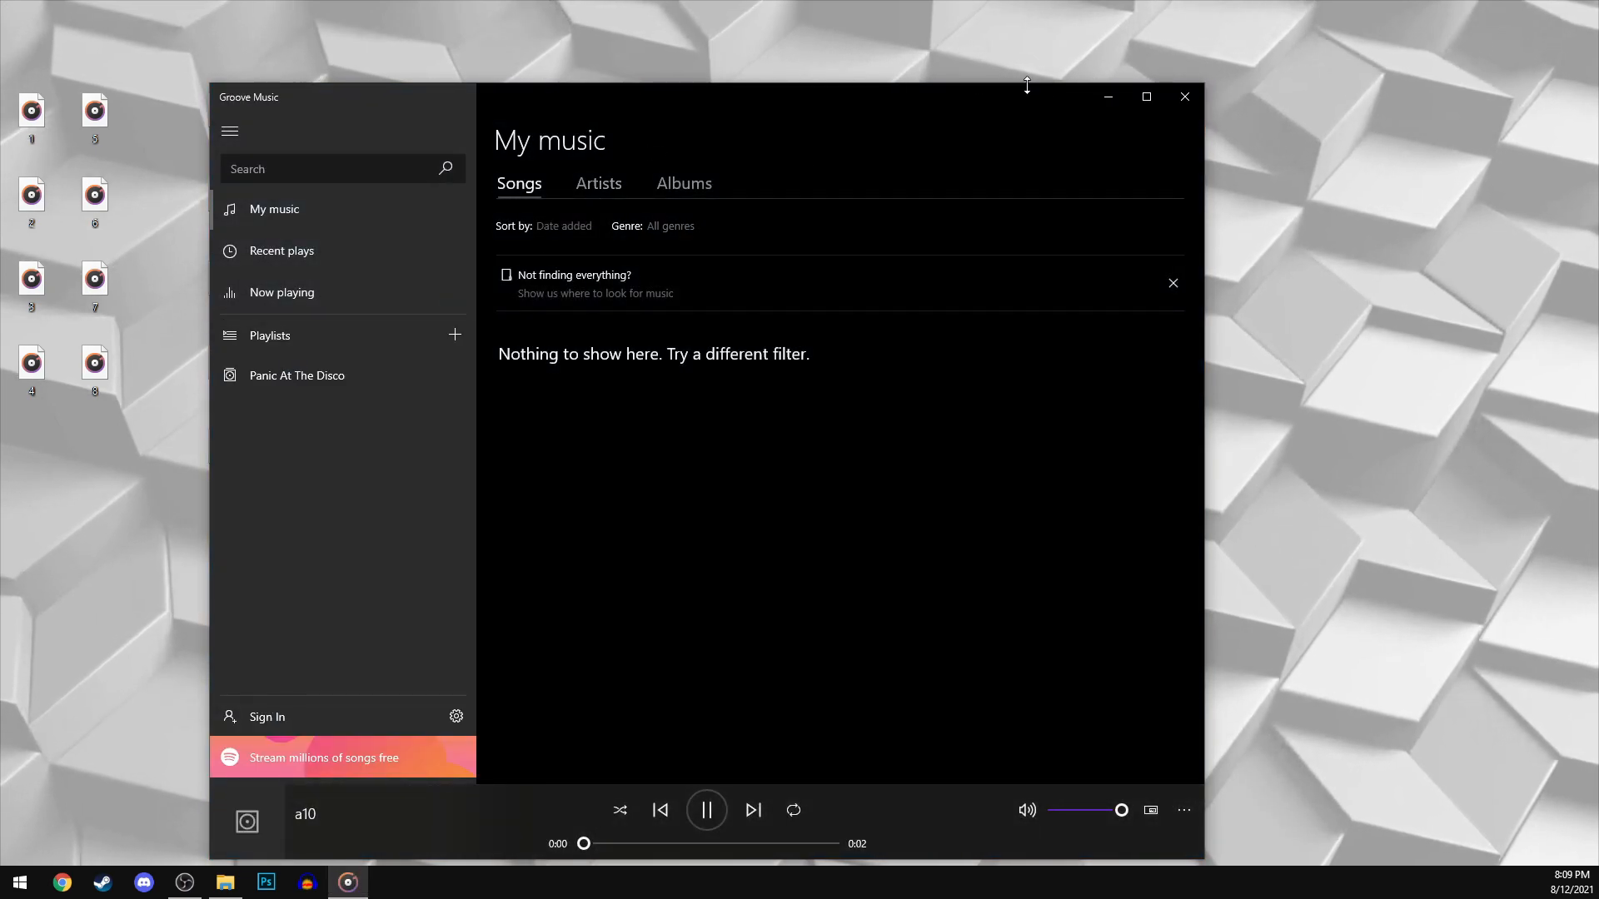
{"action": "double_click", "coordinate": [285, 198]}
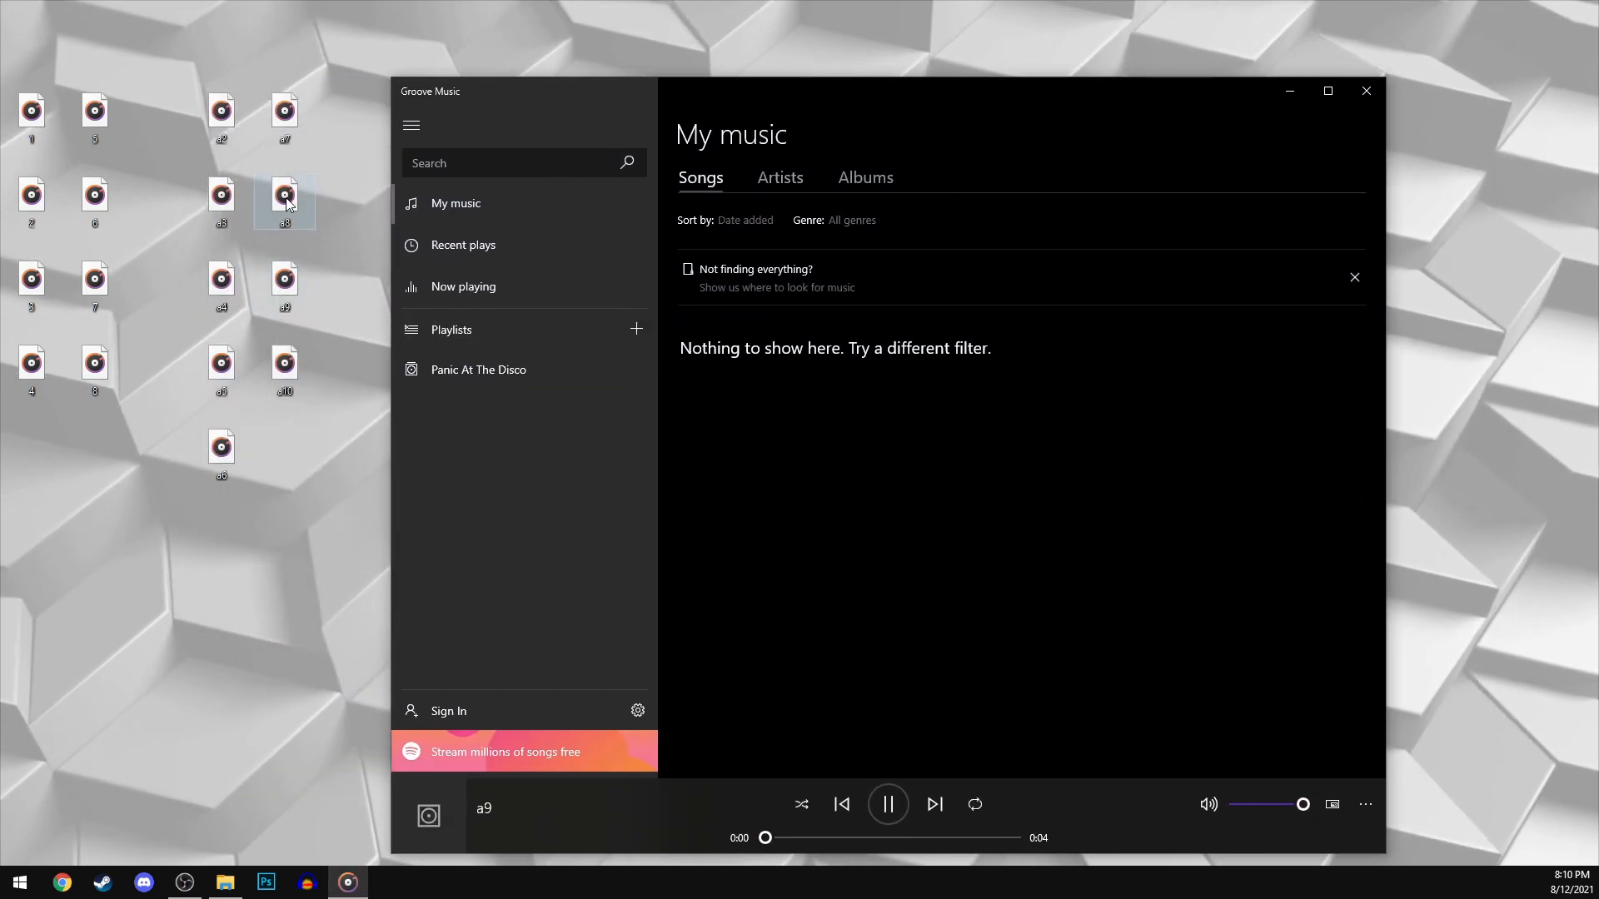
{"action": "left_click", "coordinate": [288, 117]}
{"action": "double_click", "coordinate": [287, 118]}
{"action": "double_click", "coordinate": [229, 442]}
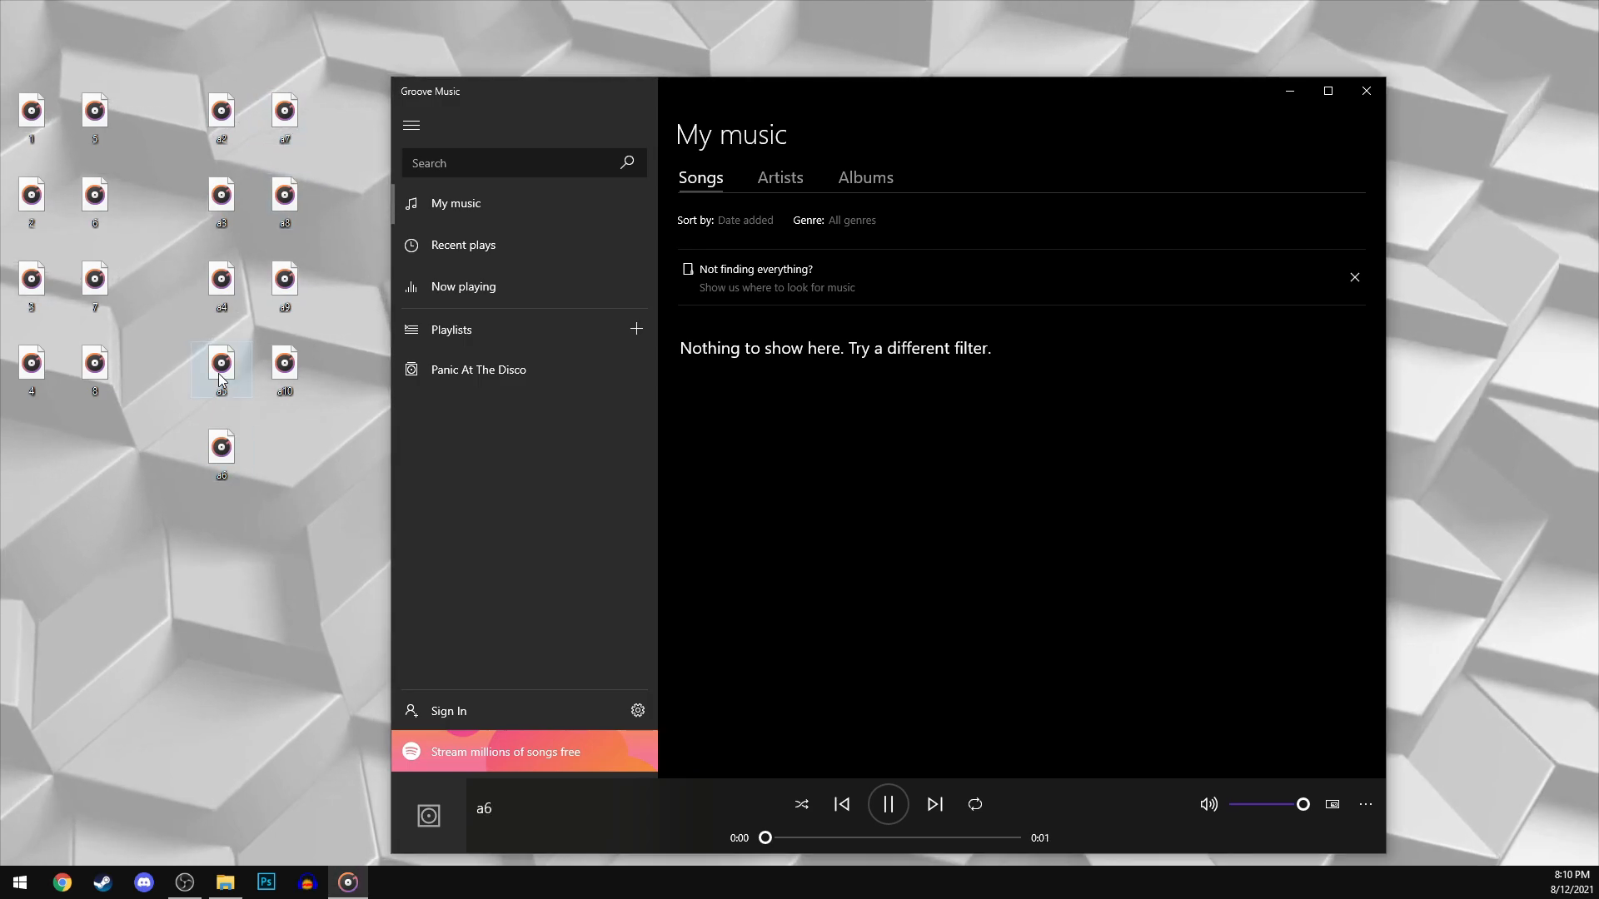
{"action": "double_click", "coordinate": [222, 369]}
{"action": "double_click", "coordinate": [228, 279]}
{"action": "double_click", "coordinate": [221, 200]}
{"action": "double_click", "coordinate": [220, 116]}
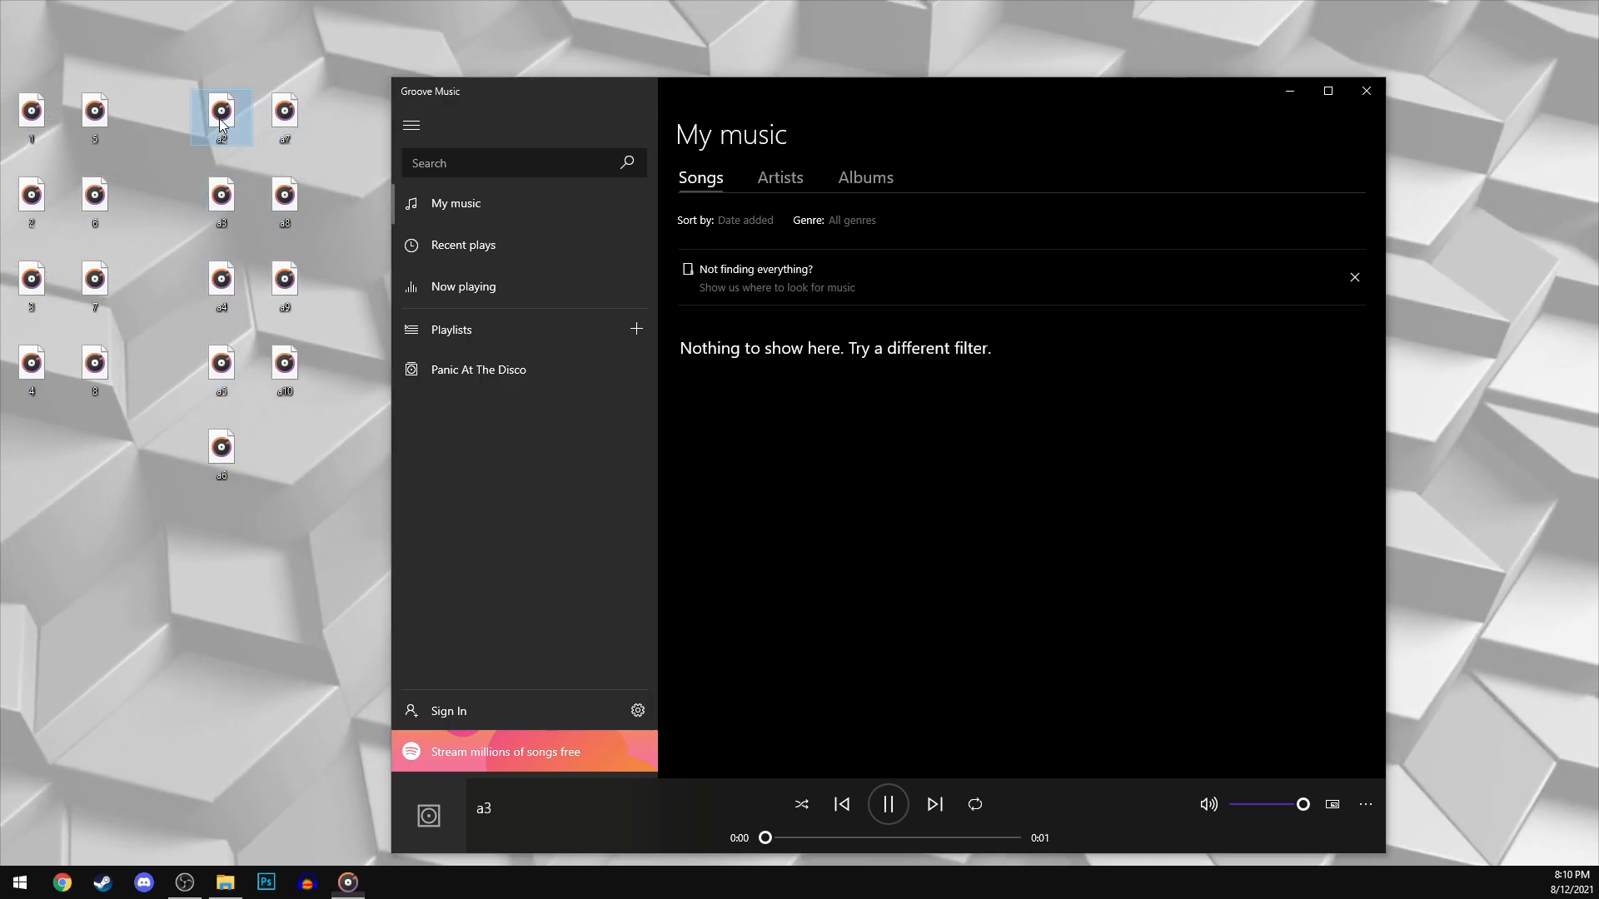
{"action": "left_click", "coordinate": [1364, 92]}
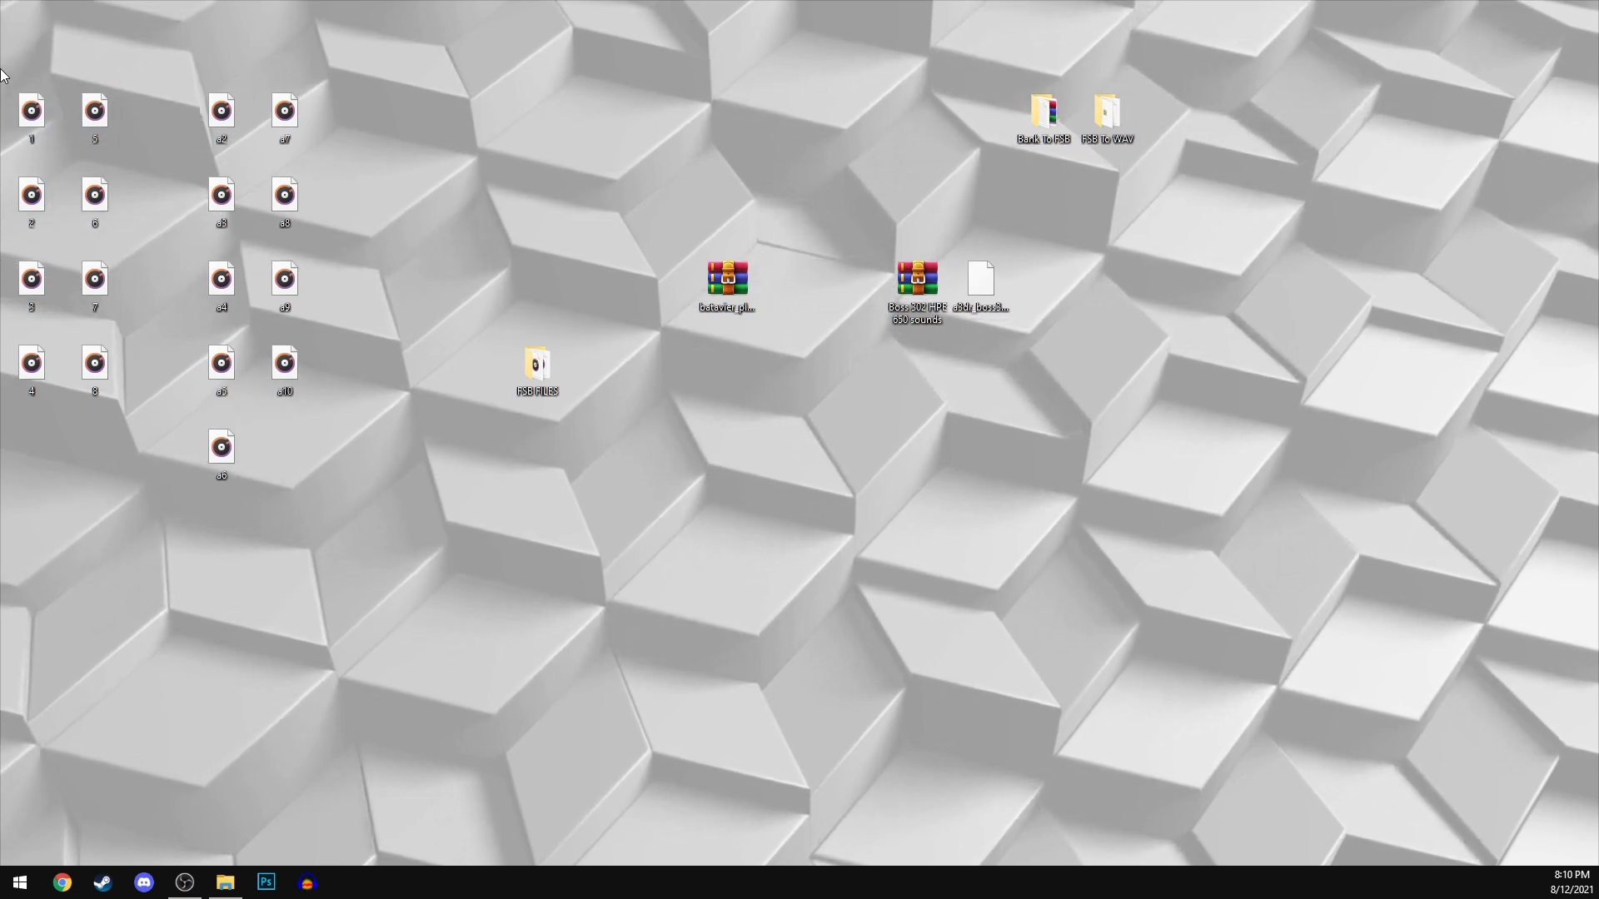
Step: Move the batavier_plus_8_touring archive nearer the audio files on the desktop, open it, and reposition its window beside them
{"action": "left_click_drag", "start_coordinate": [1, 68], "coordinate": [477, 635]}
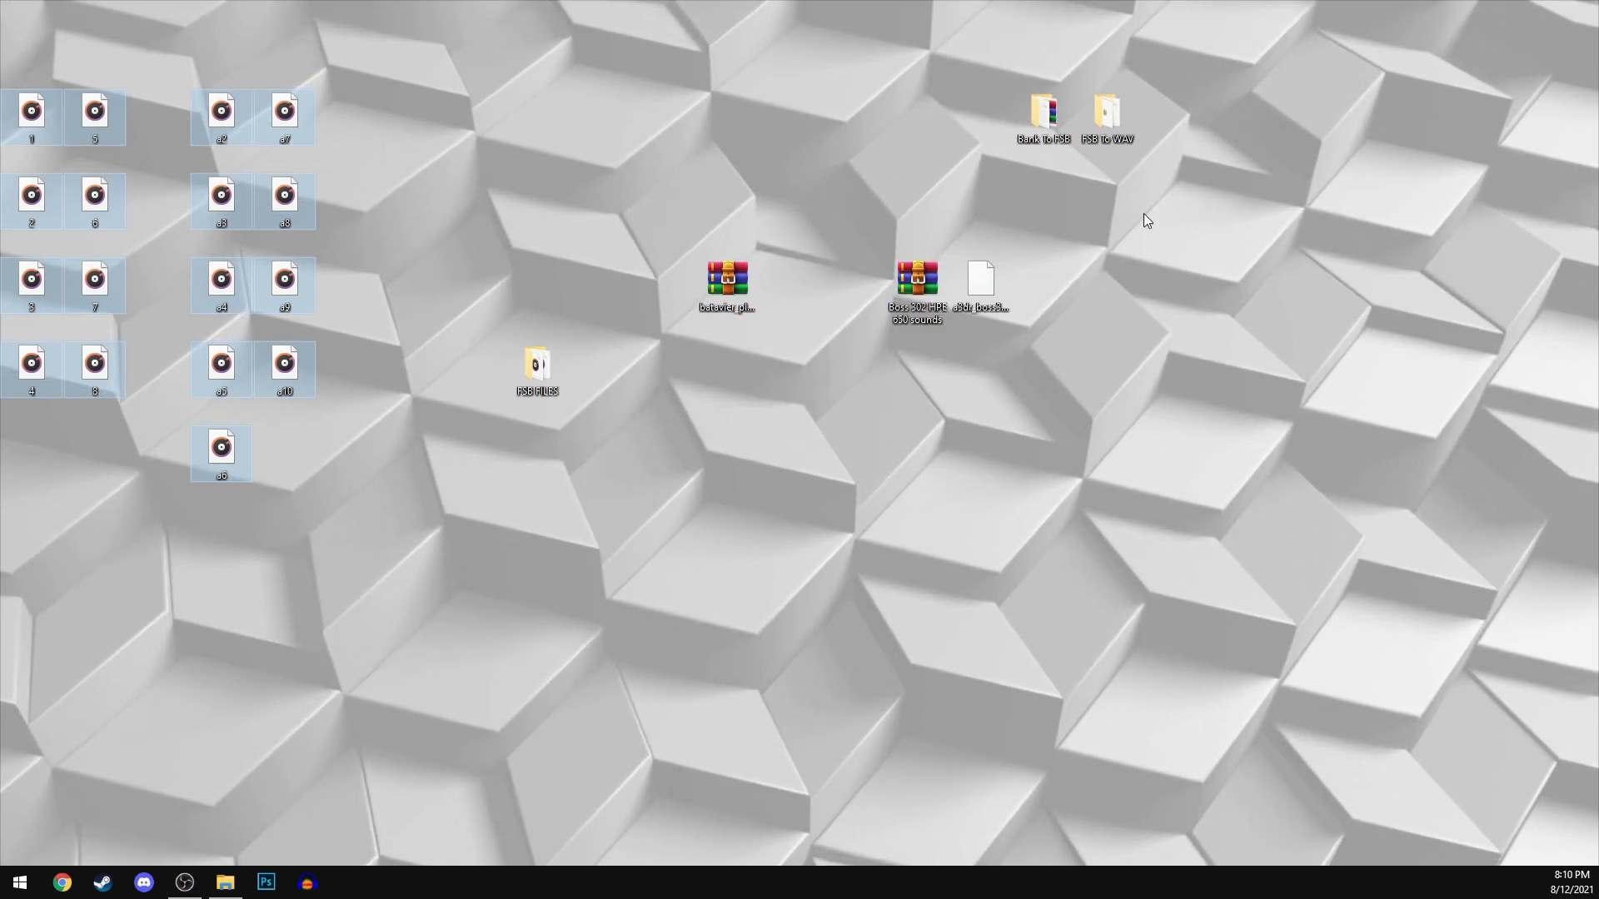
{"action": "left_click_drag", "start_coordinate": [721, 278], "coordinate": [367, 503]}
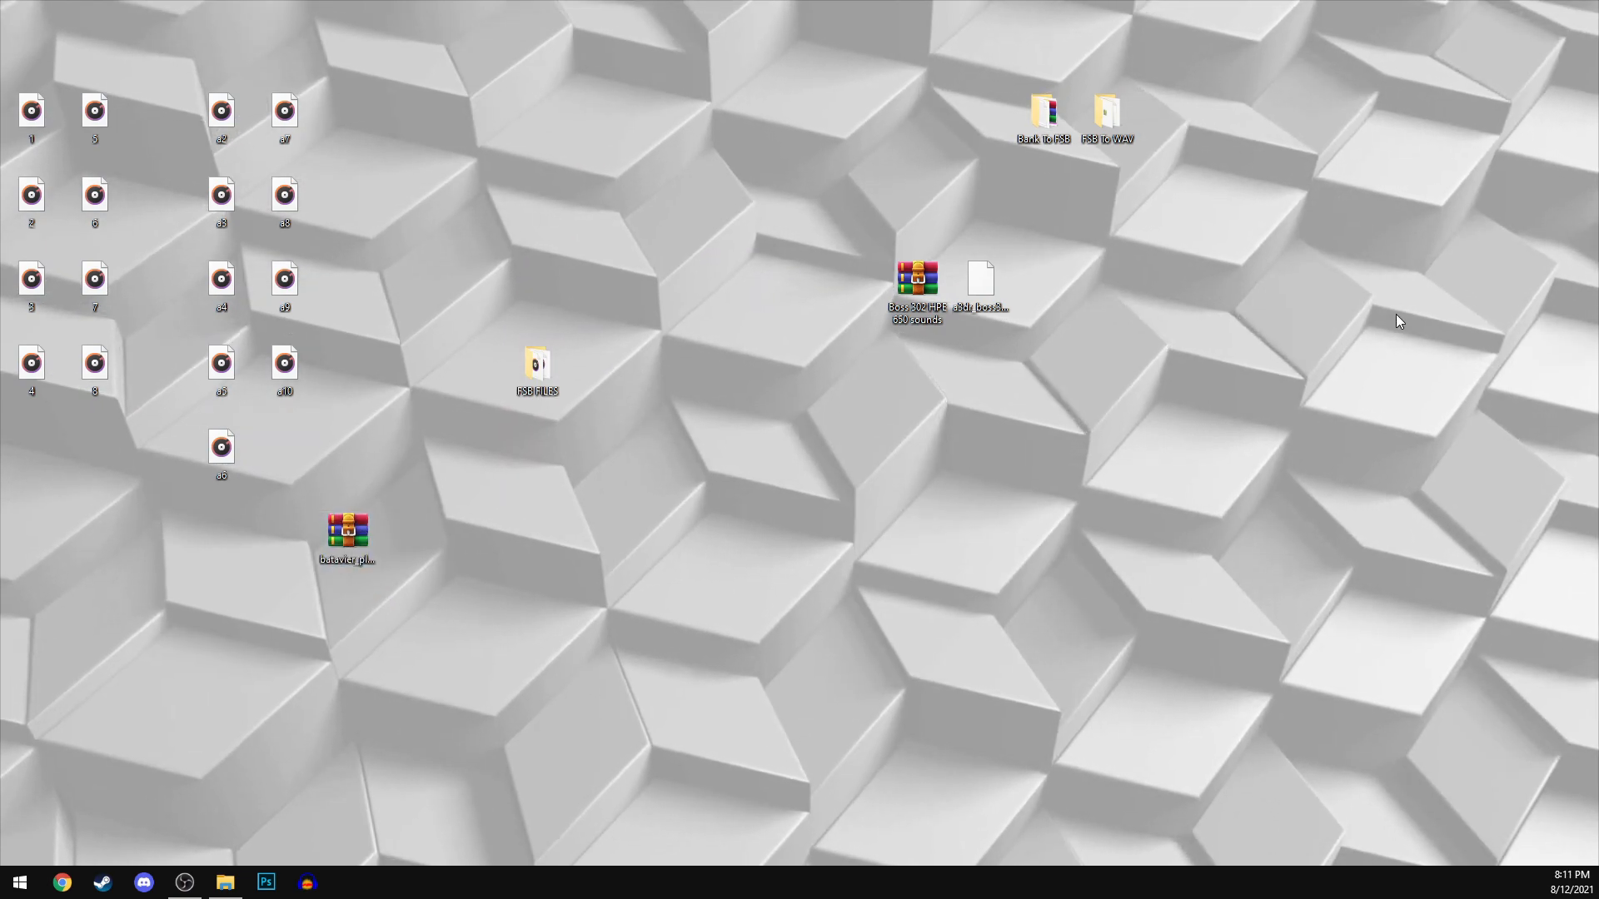
{"action": "left_click_drag", "start_coordinate": [349, 537], "coordinate": [477, 537]}
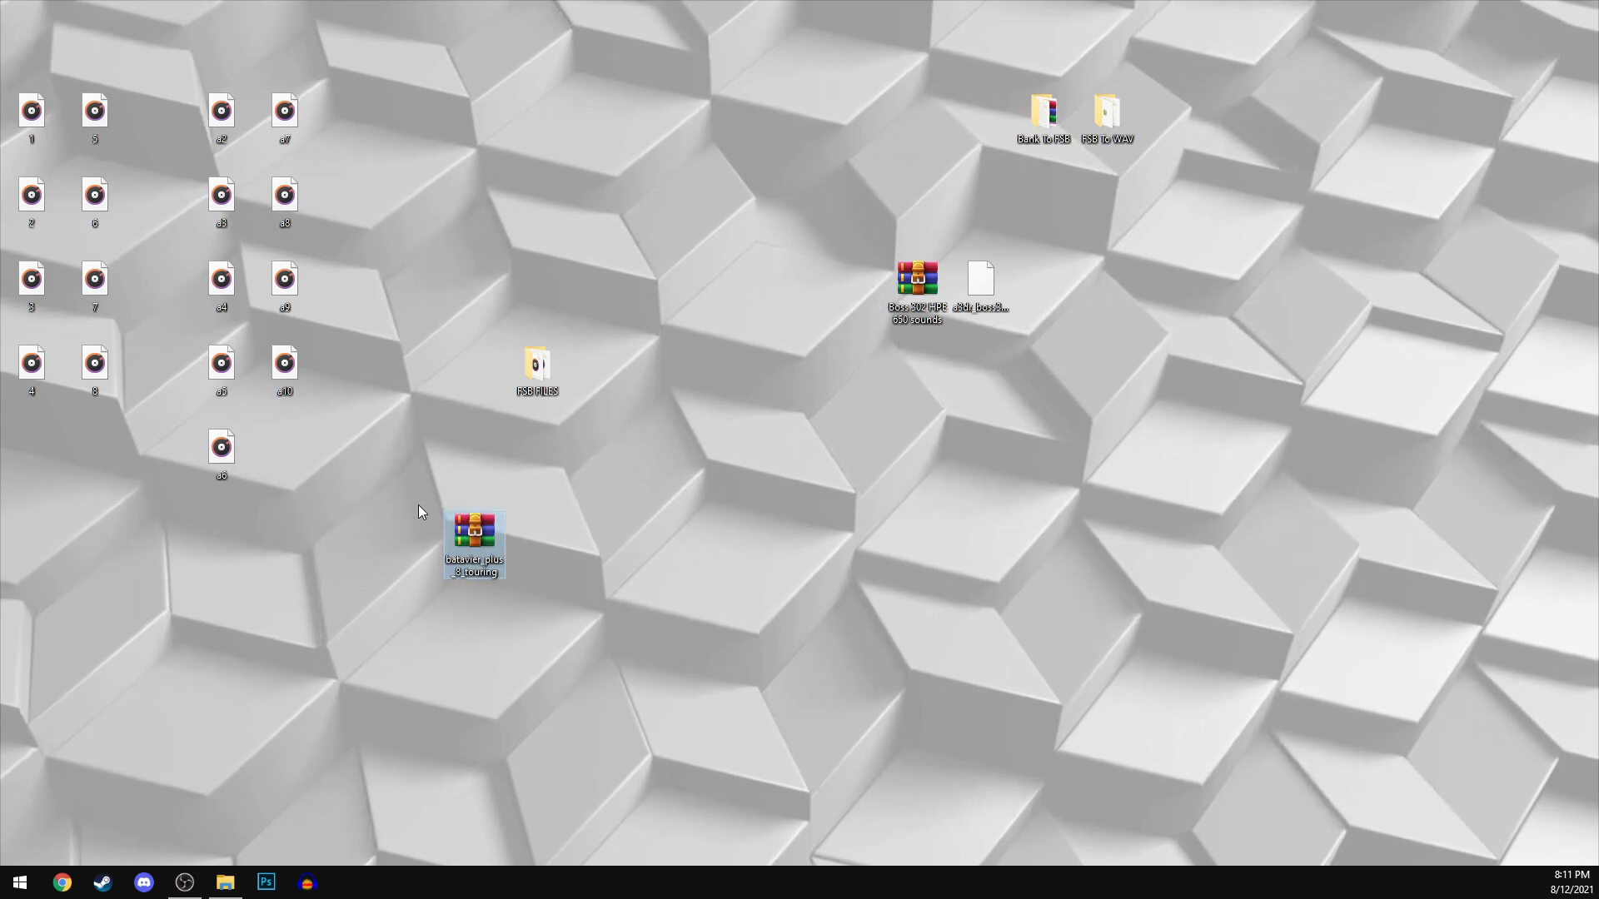
{"action": "double_click", "coordinate": [477, 538]}
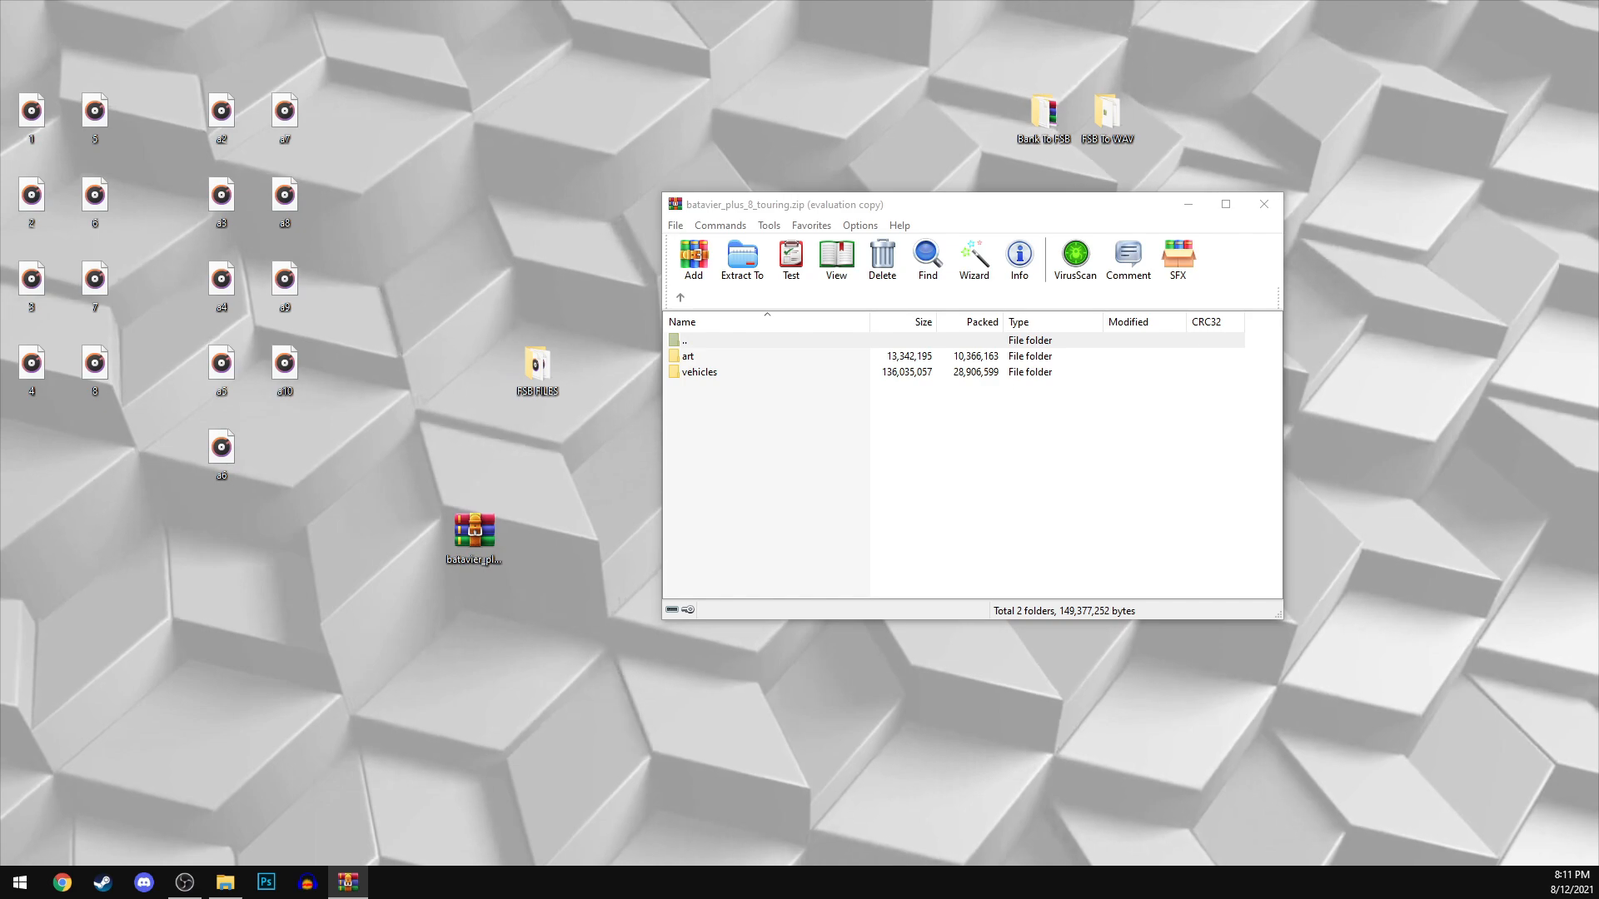
{"action": "left_click_drag", "start_coordinate": [1079, 406], "coordinate": [995, 410]}
{"action": "left_click", "coordinate": [1099, 407]}
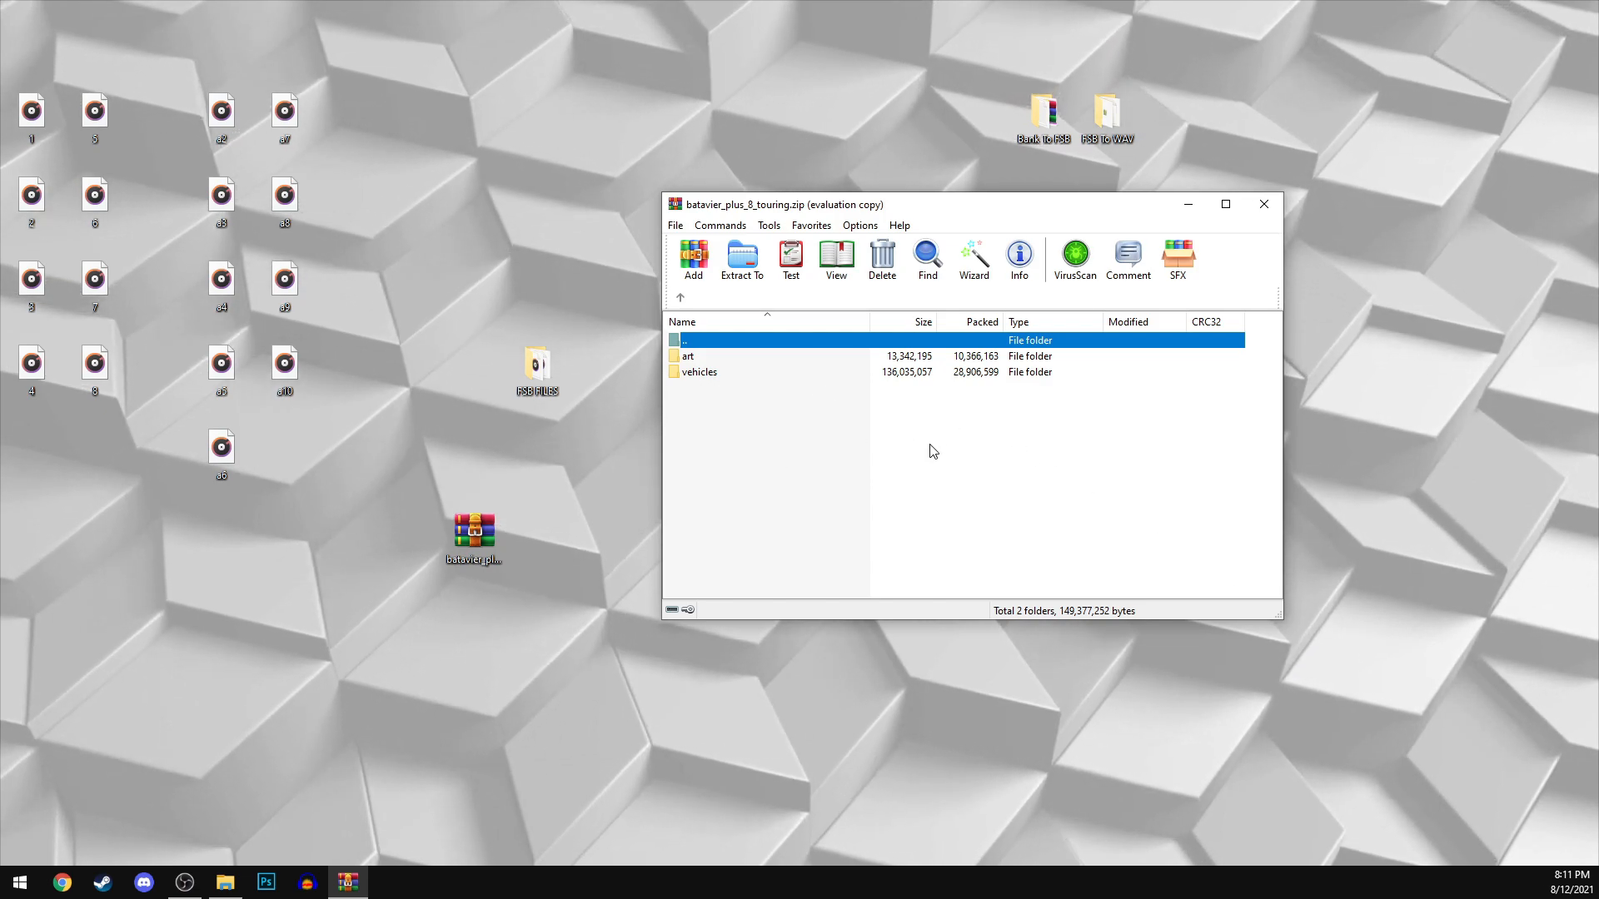
{"action": "left_click_drag", "start_coordinate": [386, 506], "coordinate": [11, 65]}
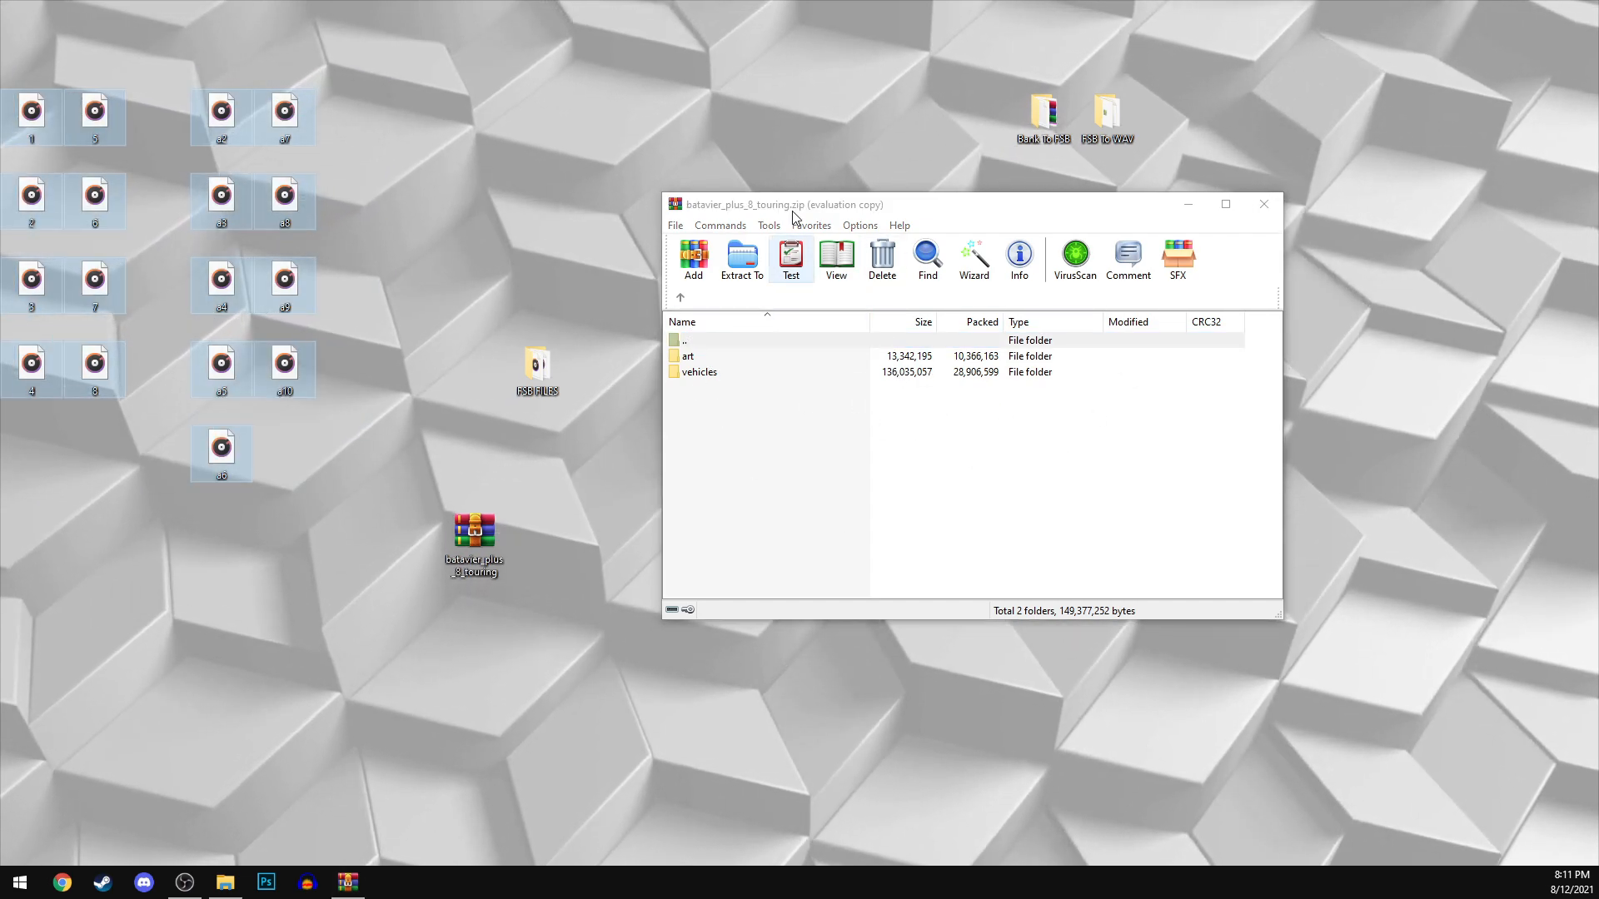
{"action": "left_click_drag", "start_coordinate": [791, 204], "coordinate": [794, 322]}
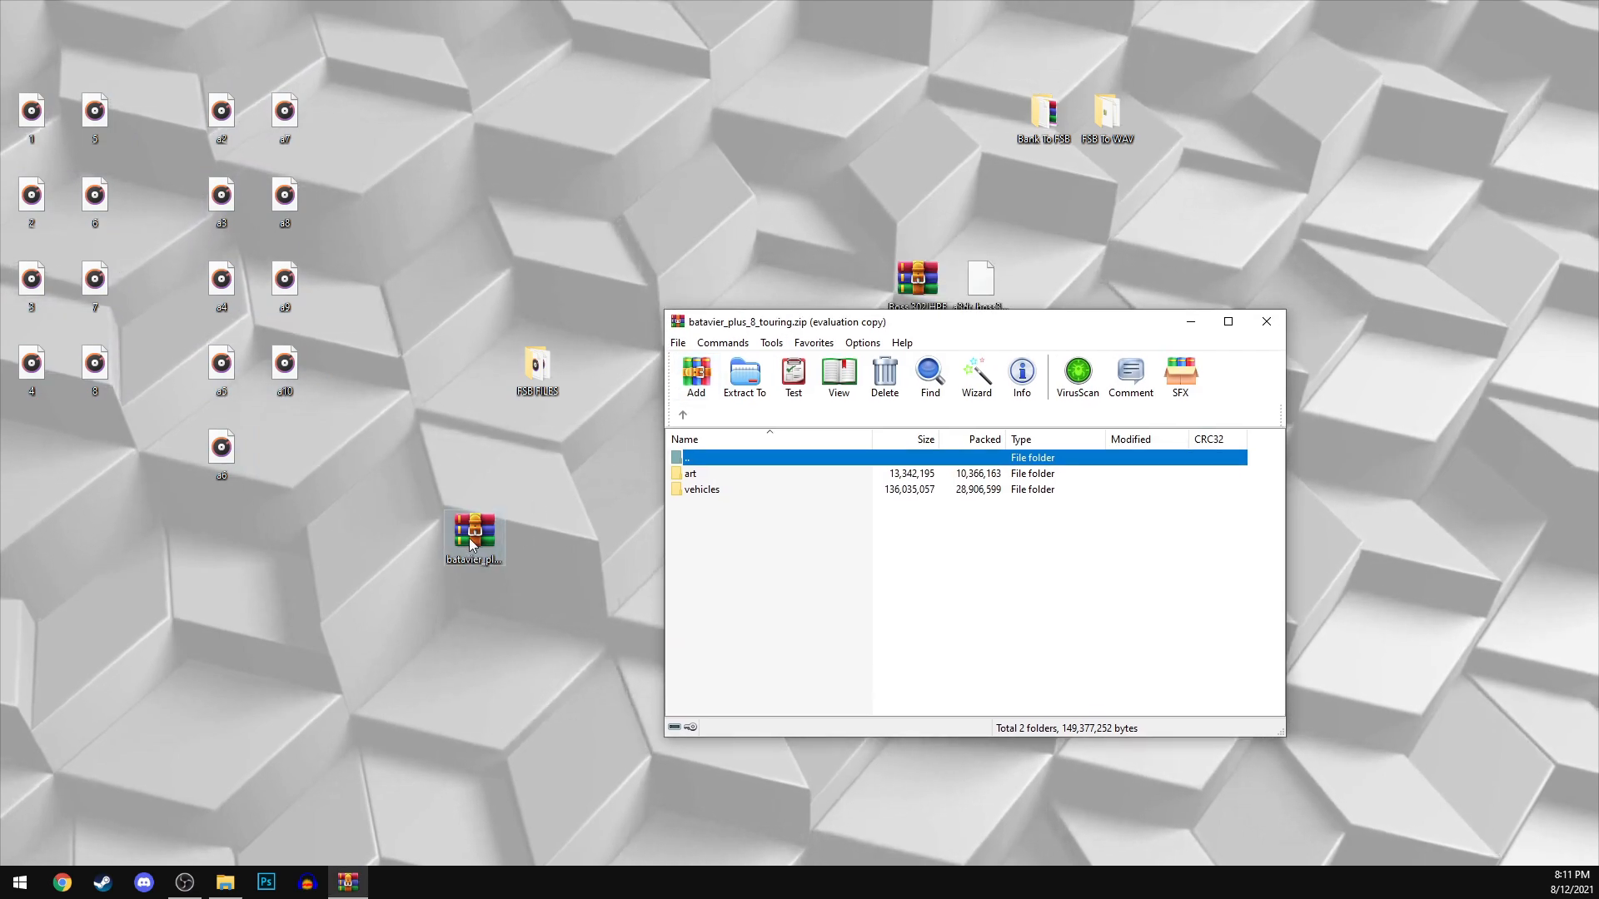
Step: Open the engine sound sample folder inside the archive's art folder
{"action": "double_click", "coordinate": [715, 473]}
{"action": "double_click", "coordinate": [715, 475]}
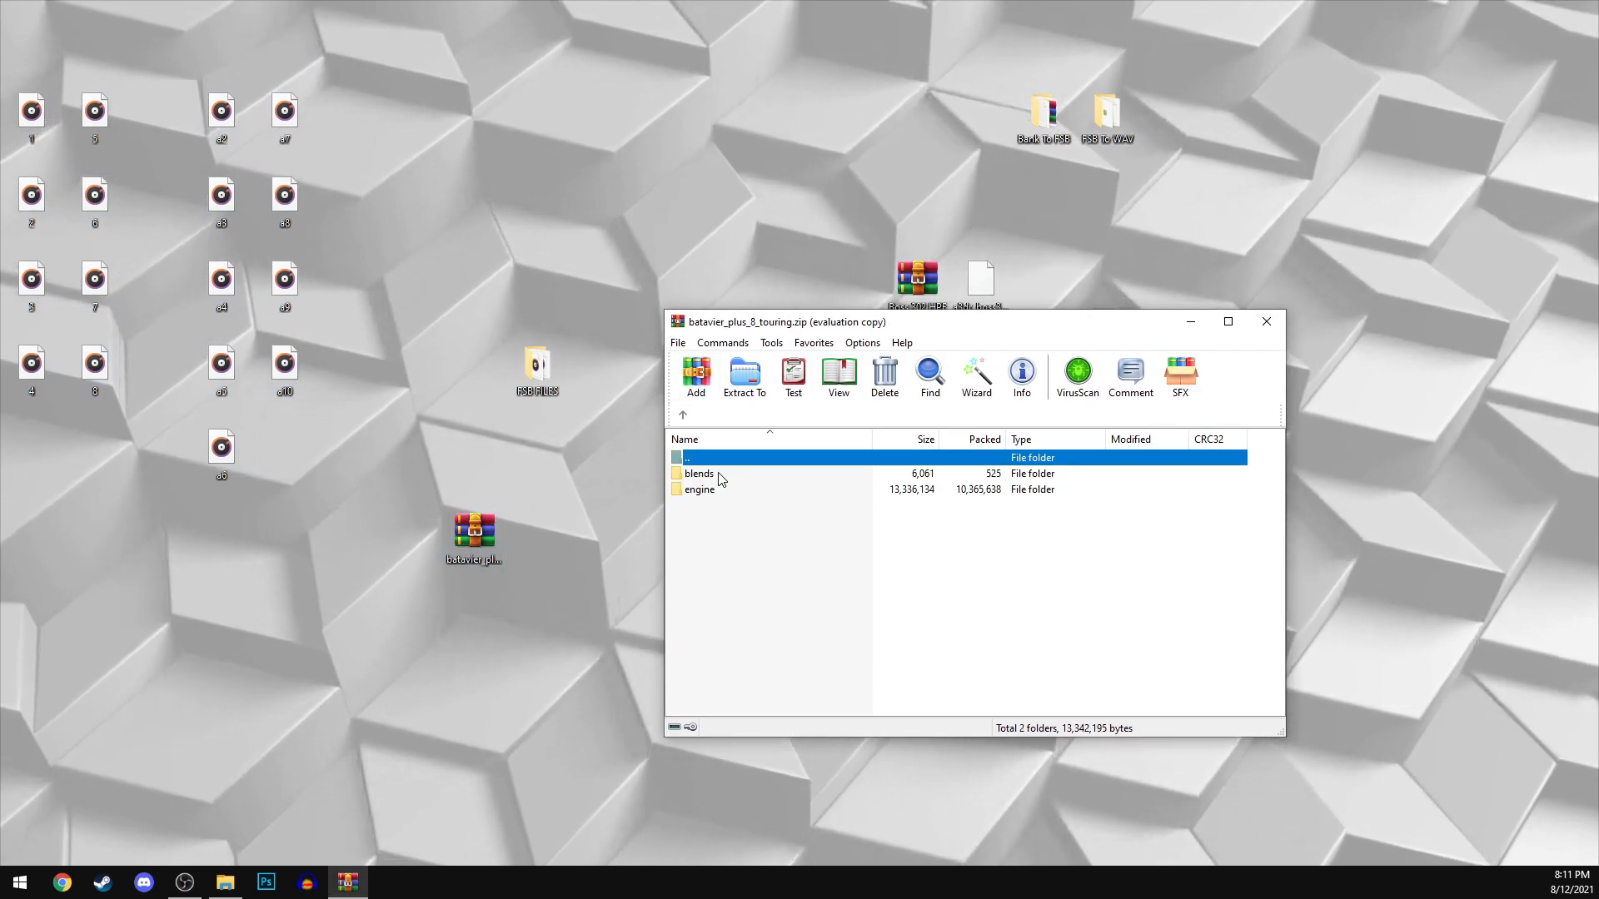
{"action": "double_click", "coordinate": [704, 491]}
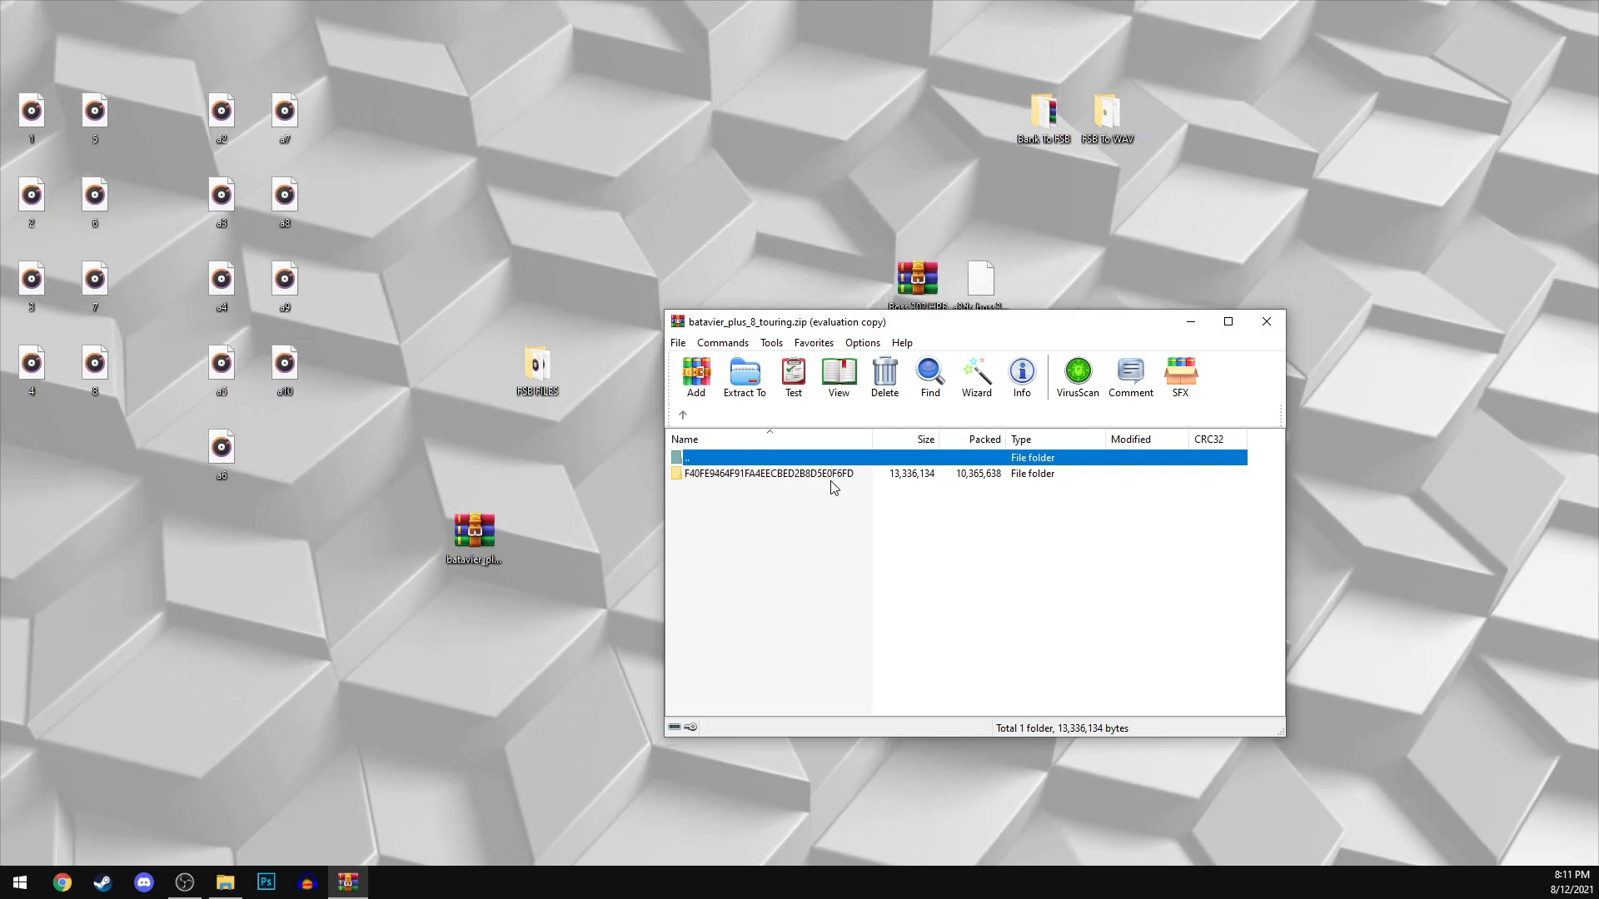
{"action": "double_click", "coordinate": [767, 473]}
Step: Delete all the EXH WAV files, from EXH_803 to EXH_7487_P, from the archive's engine sound folder
{"action": "scroll", "coordinate": [822, 565], "scroll_direction": "down", "scroll_amount": 8}
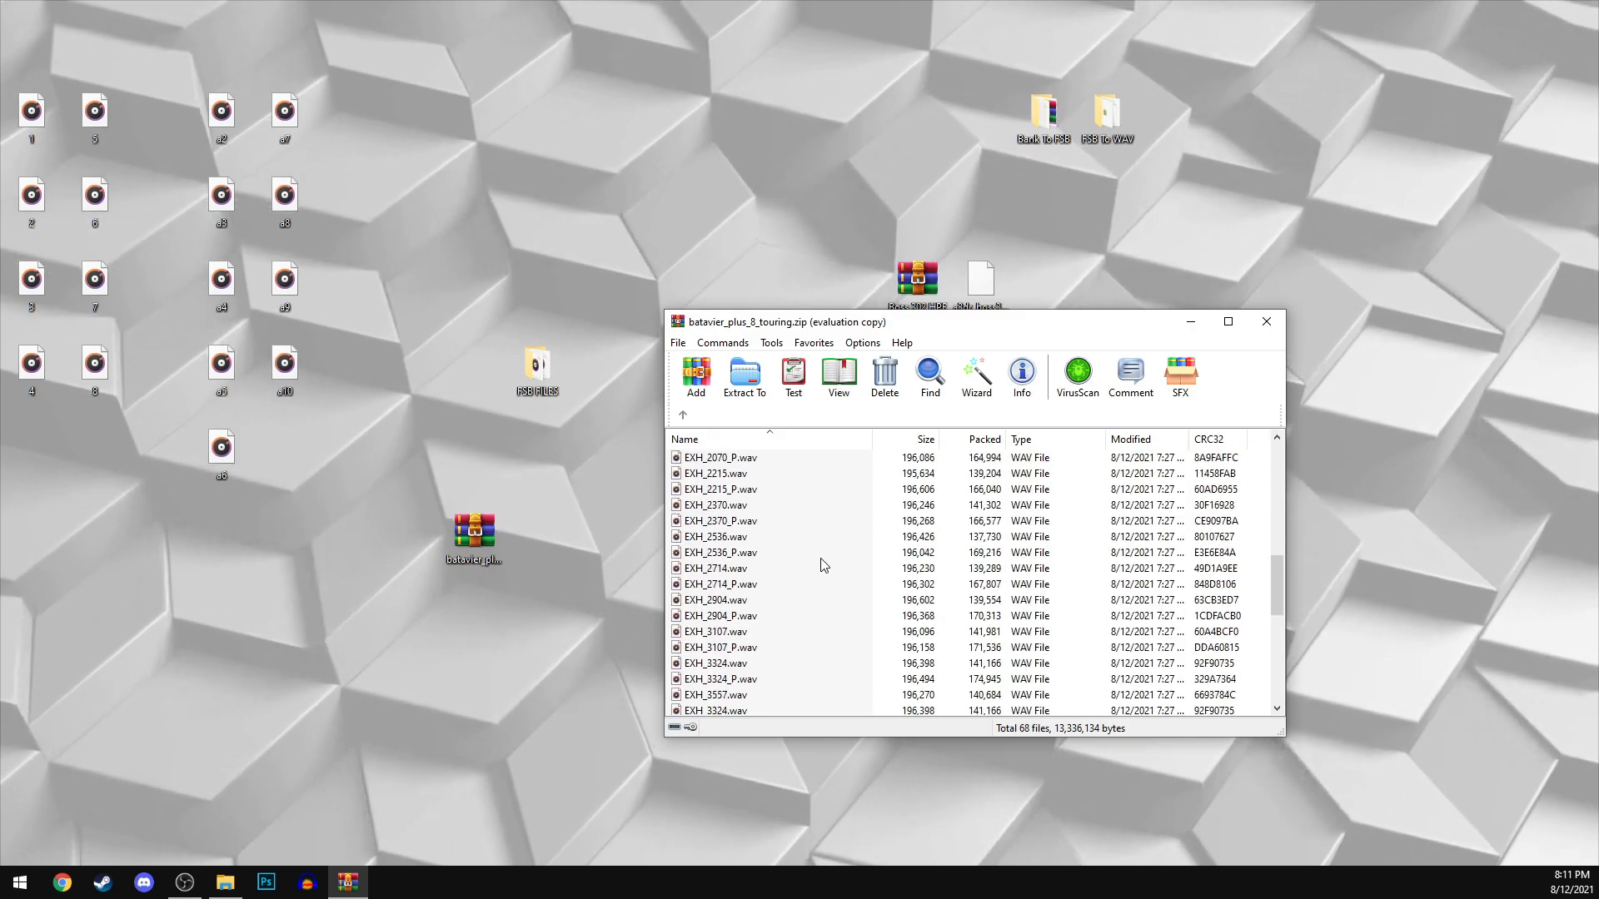
{"action": "scroll", "coordinate": [823, 565], "scroll_direction": "down", "scroll_amount": 5}
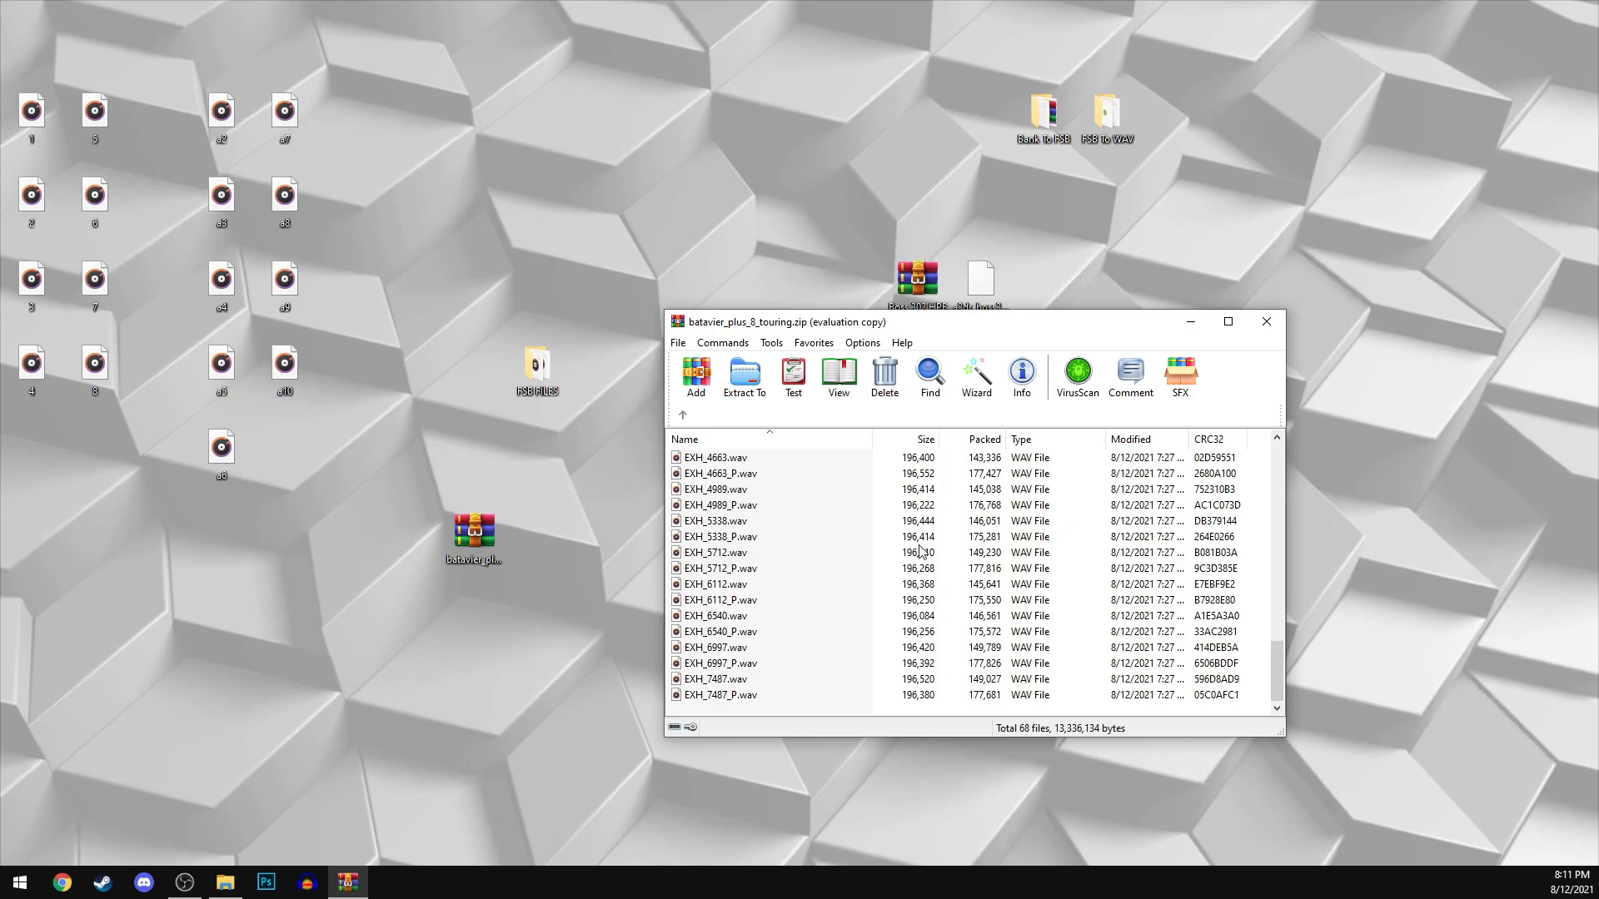
{"action": "left_click", "coordinate": [883, 583]}
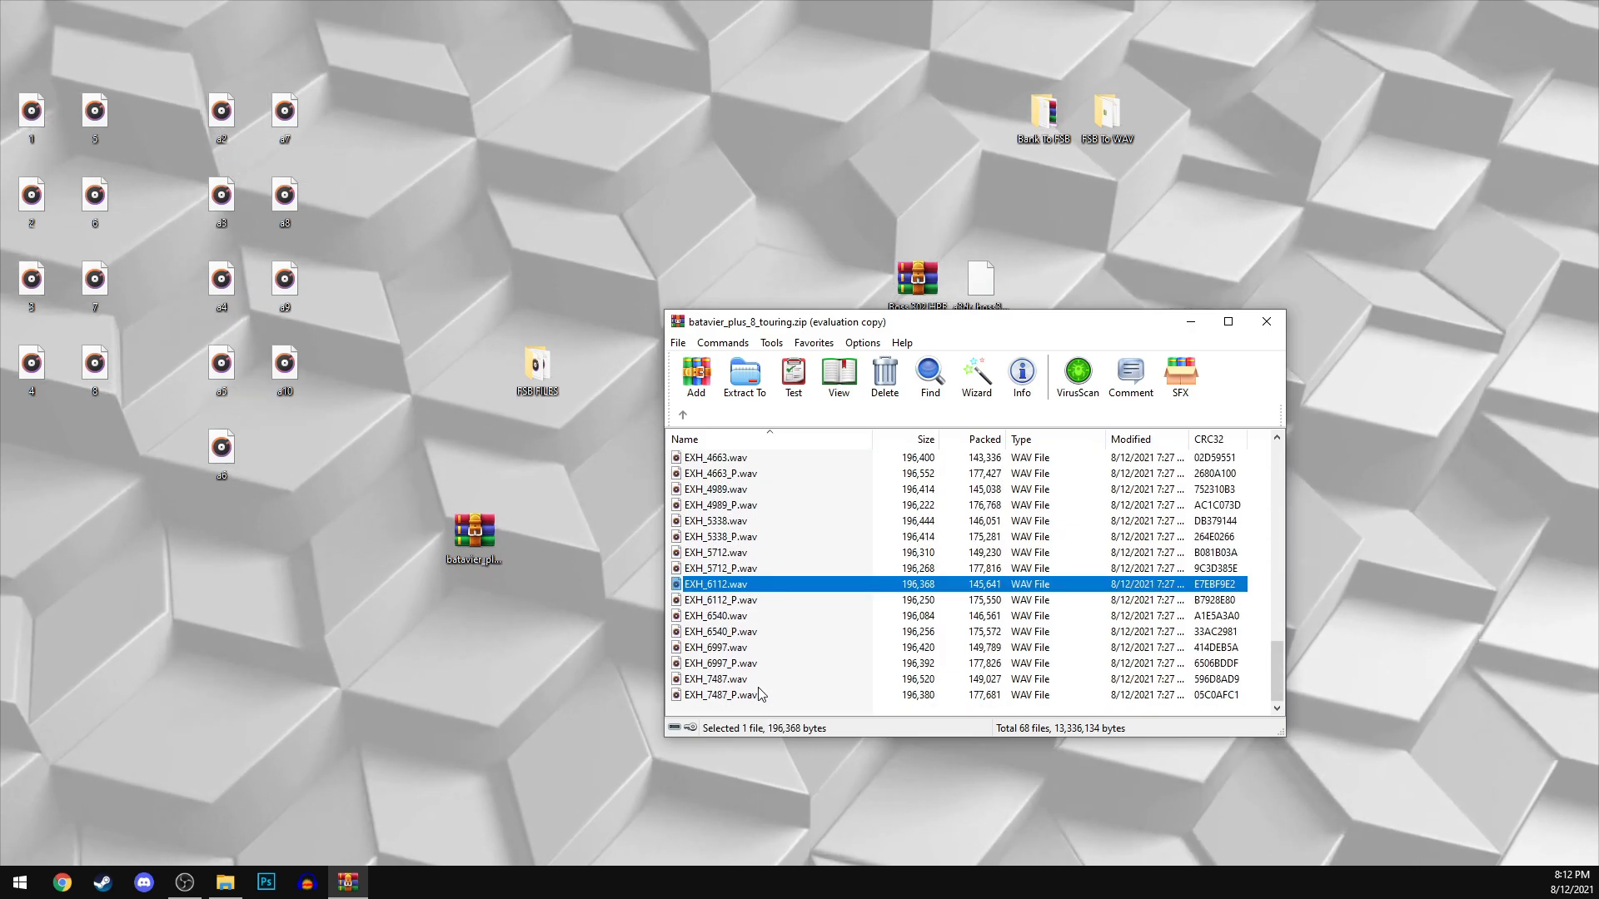
{"action": "left_click", "coordinate": [758, 695]}
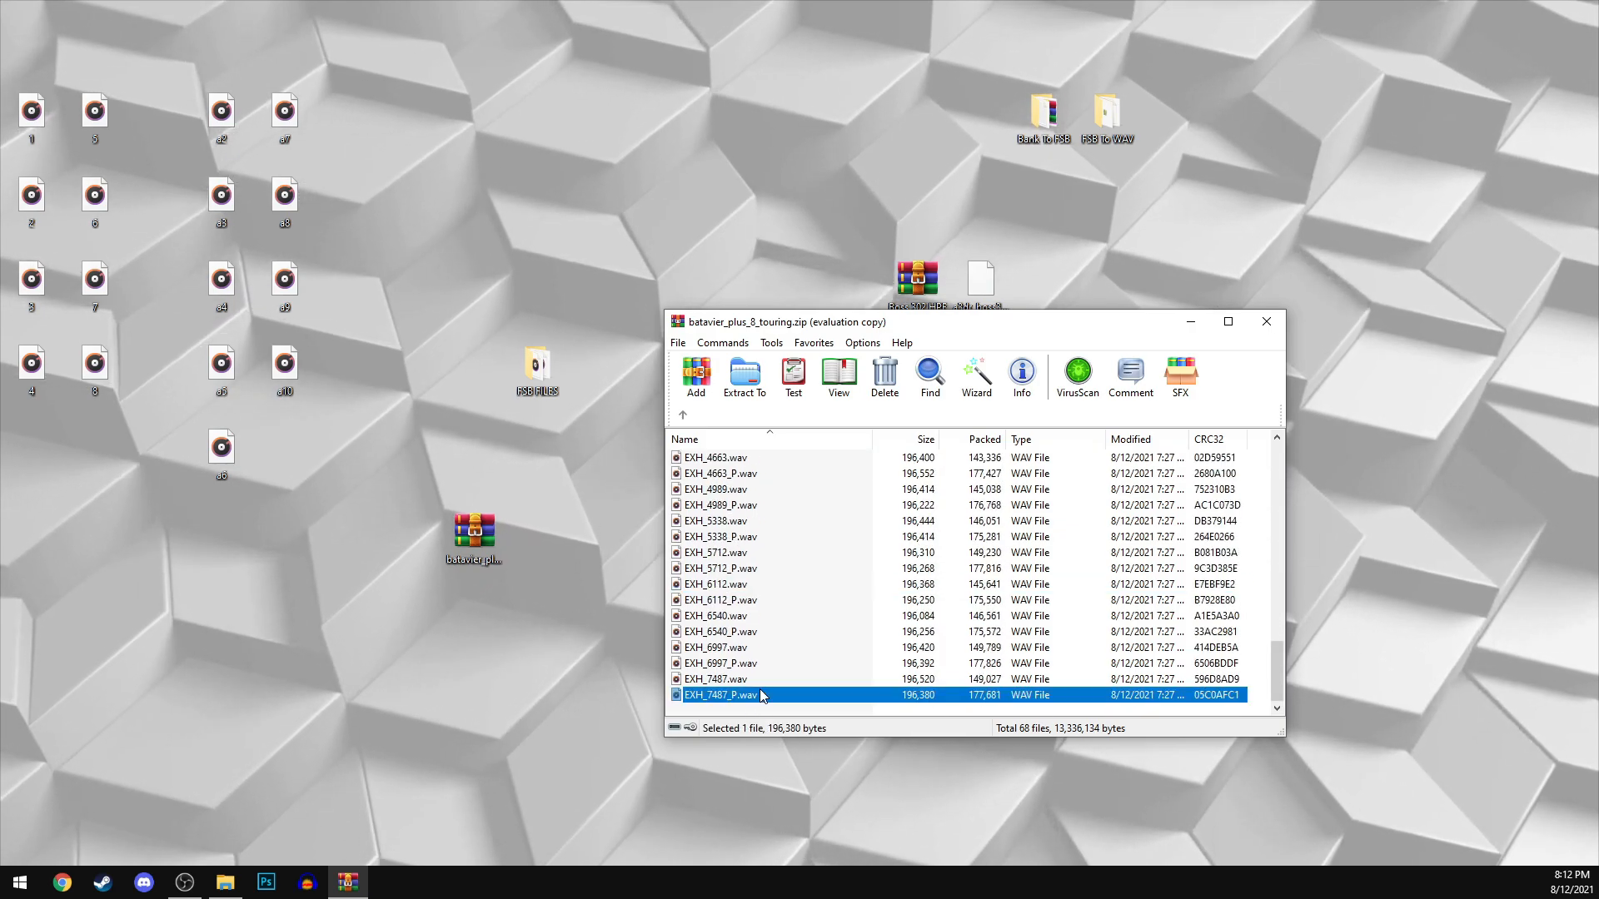
{"action": "scroll", "coordinate": [794, 688], "scroll_direction": "up", "scroll_amount": 6}
{"action": "scroll", "coordinate": [794, 688], "scroll_direction": "up", "scroll_amount": 8}
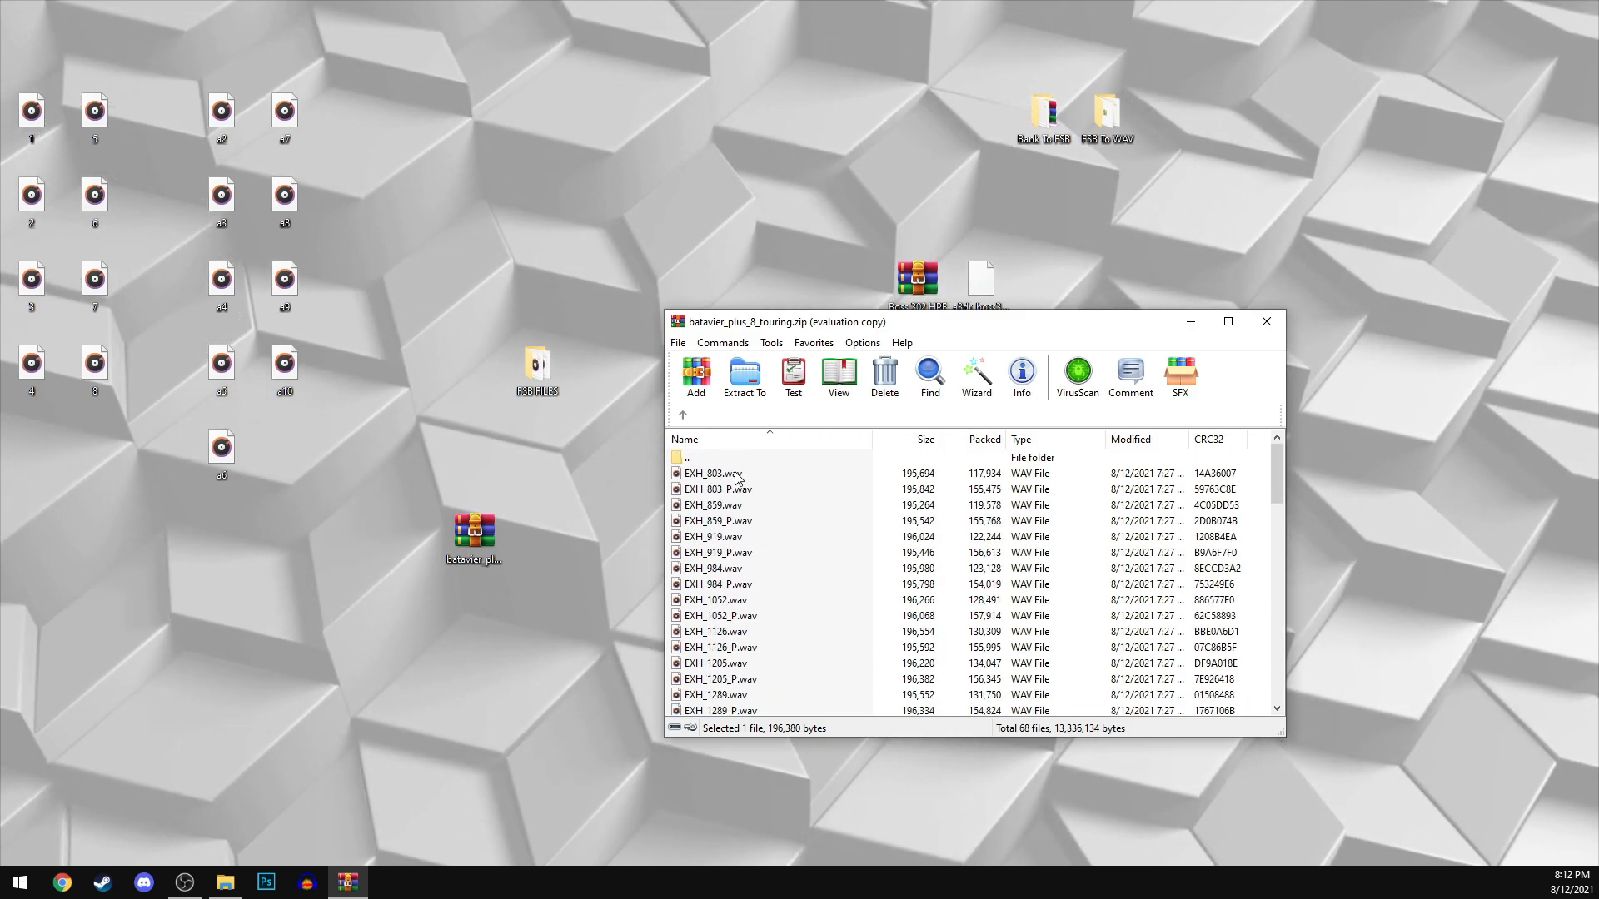
{"action": "left_click", "coordinate": [734, 474], "text": "shift"}
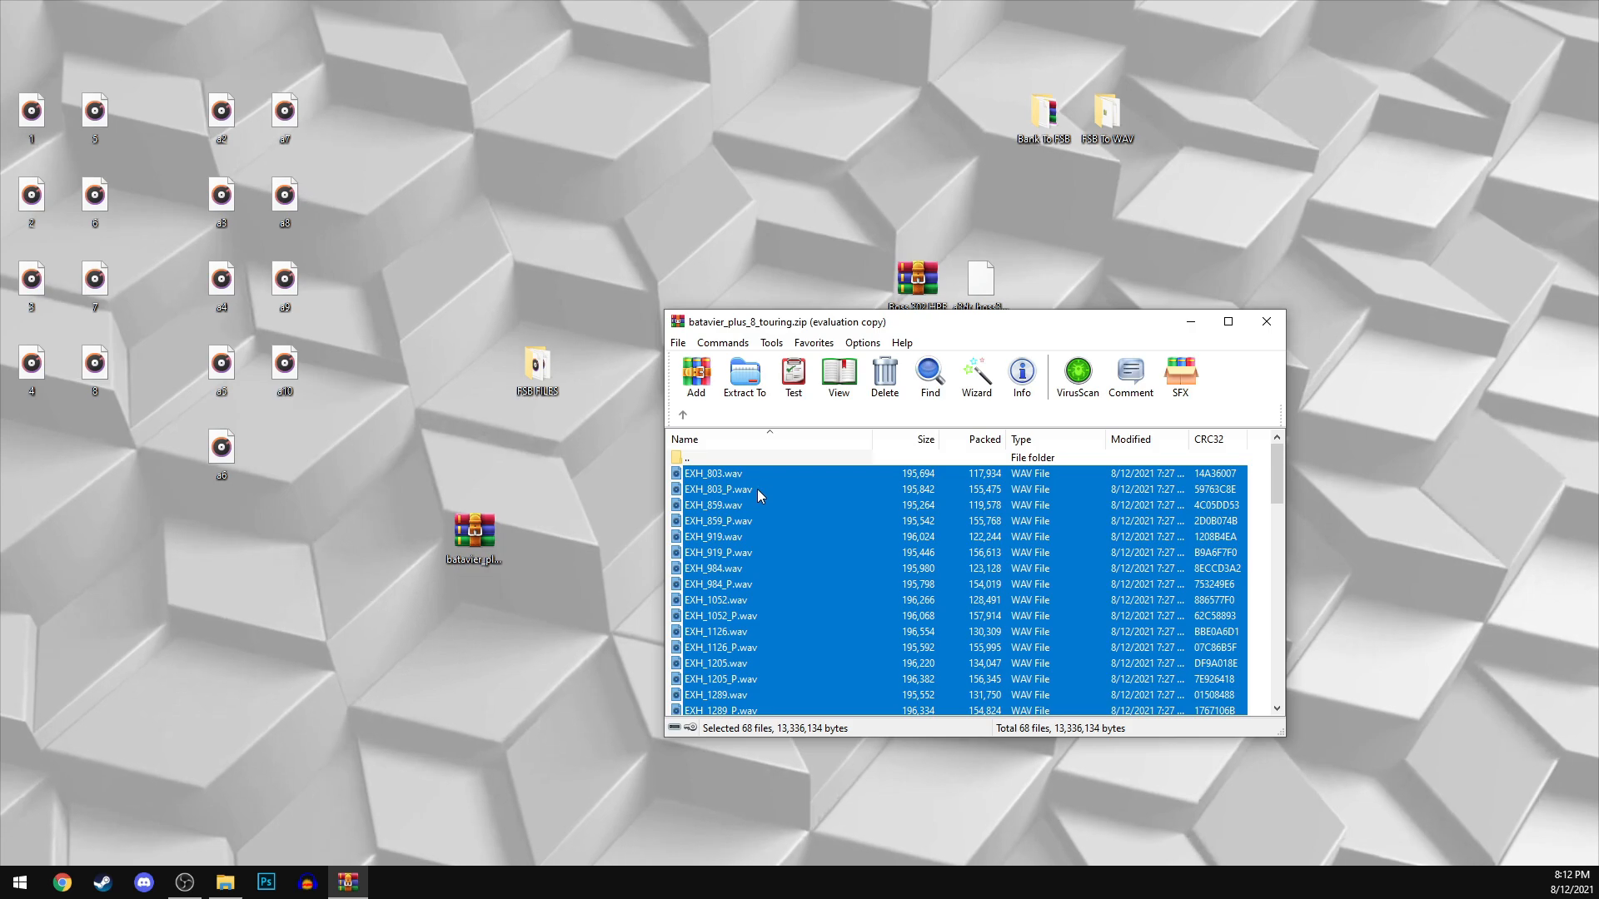
{"action": "key", "text": "Delete"}
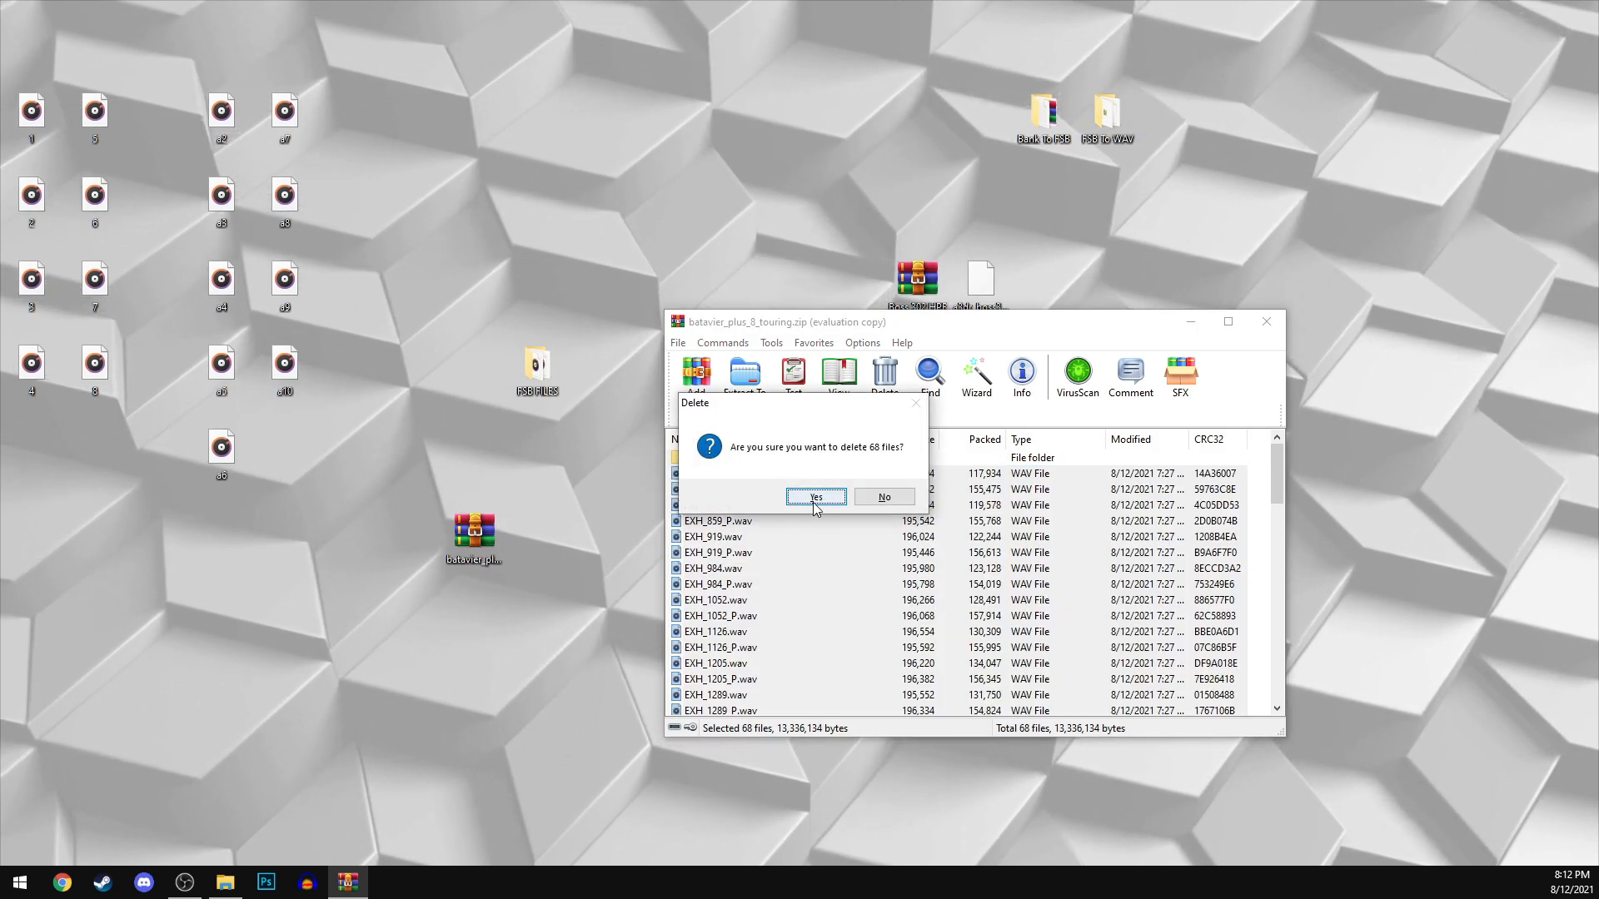
{"action": "left_click", "coordinate": [815, 500]}
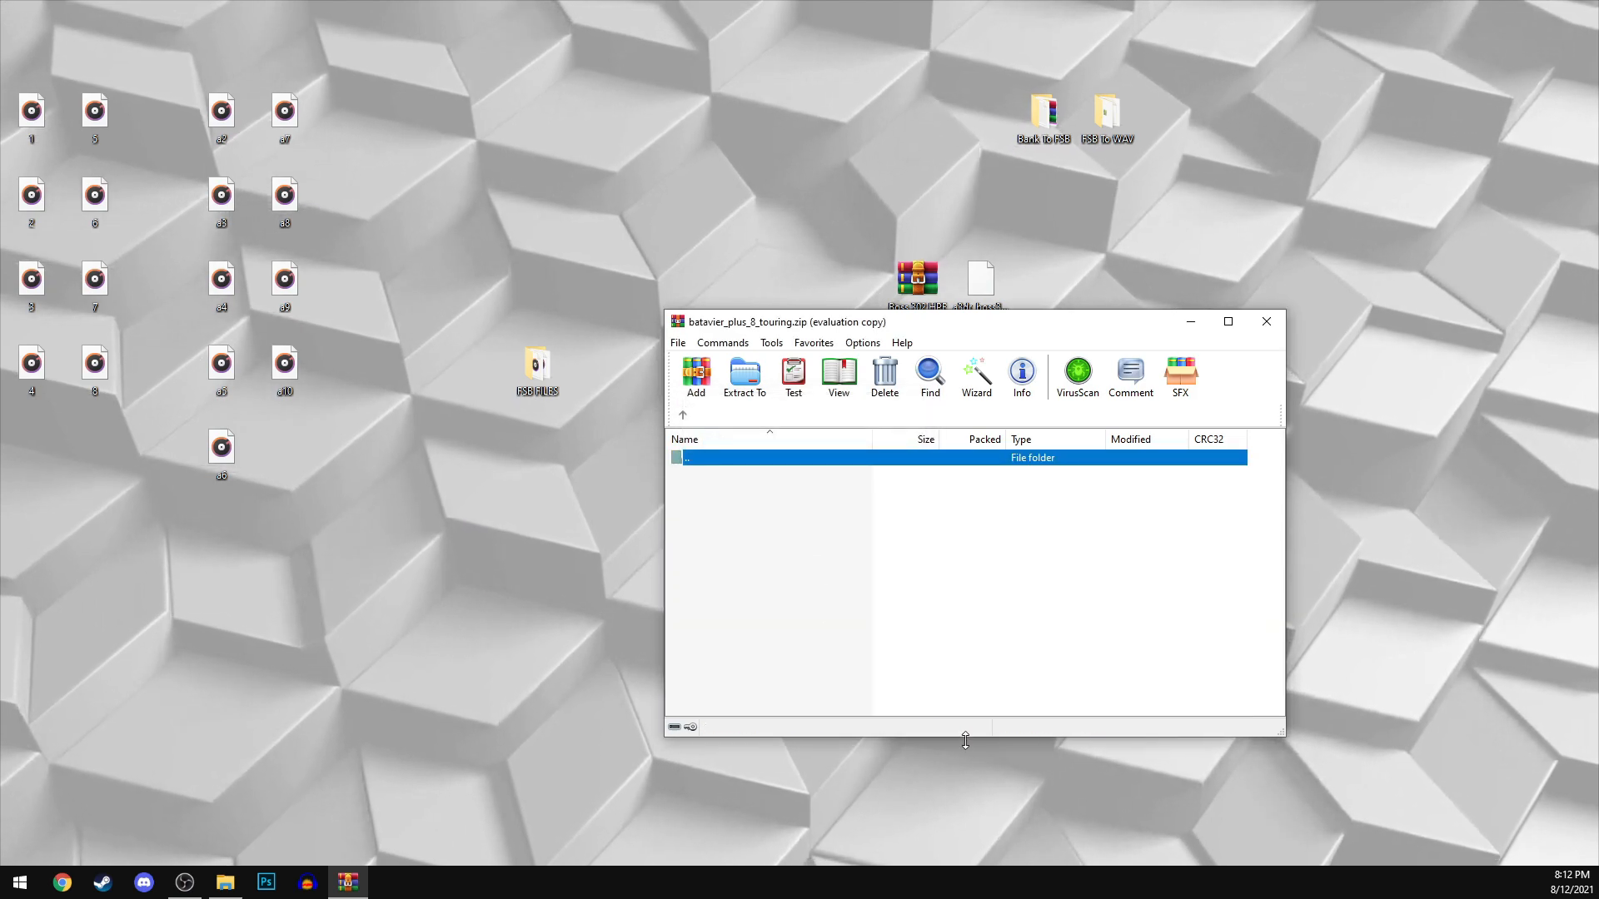
Step: Add the desktop audio files 1 to 8 and a2 to a10 to the emptied engine sound folder, using Add and replace files
{"action": "left_click_drag", "start_coordinate": [452, 531], "coordinate": [777, 521]}
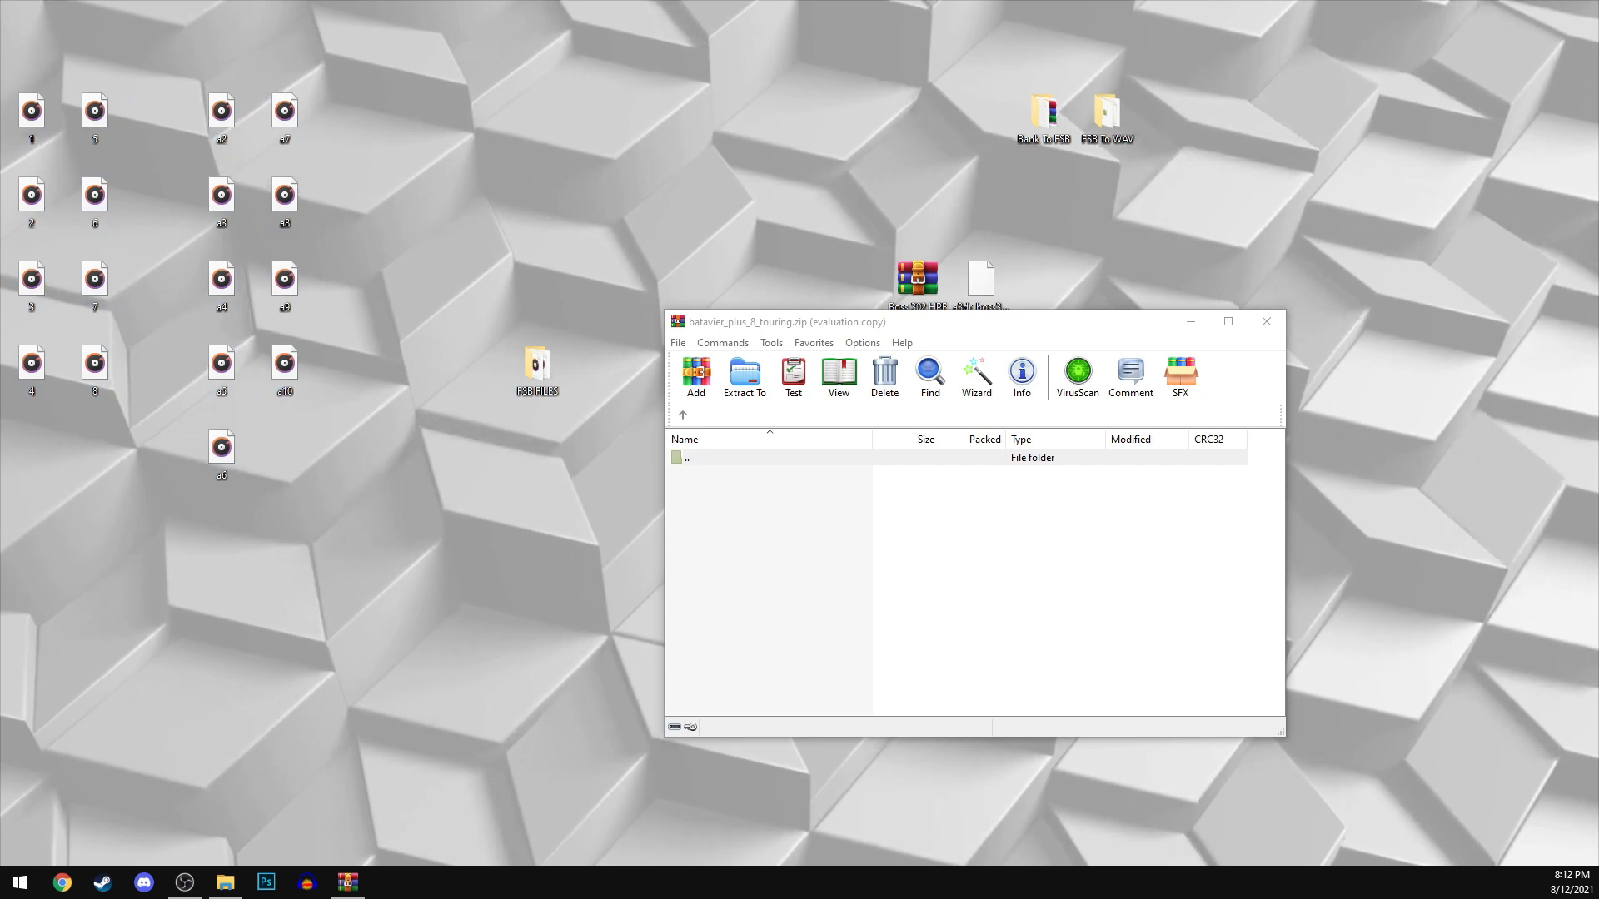
{"action": "left_click_drag", "start_coordinate": [590, 272], "coordinate": [767, 43]}
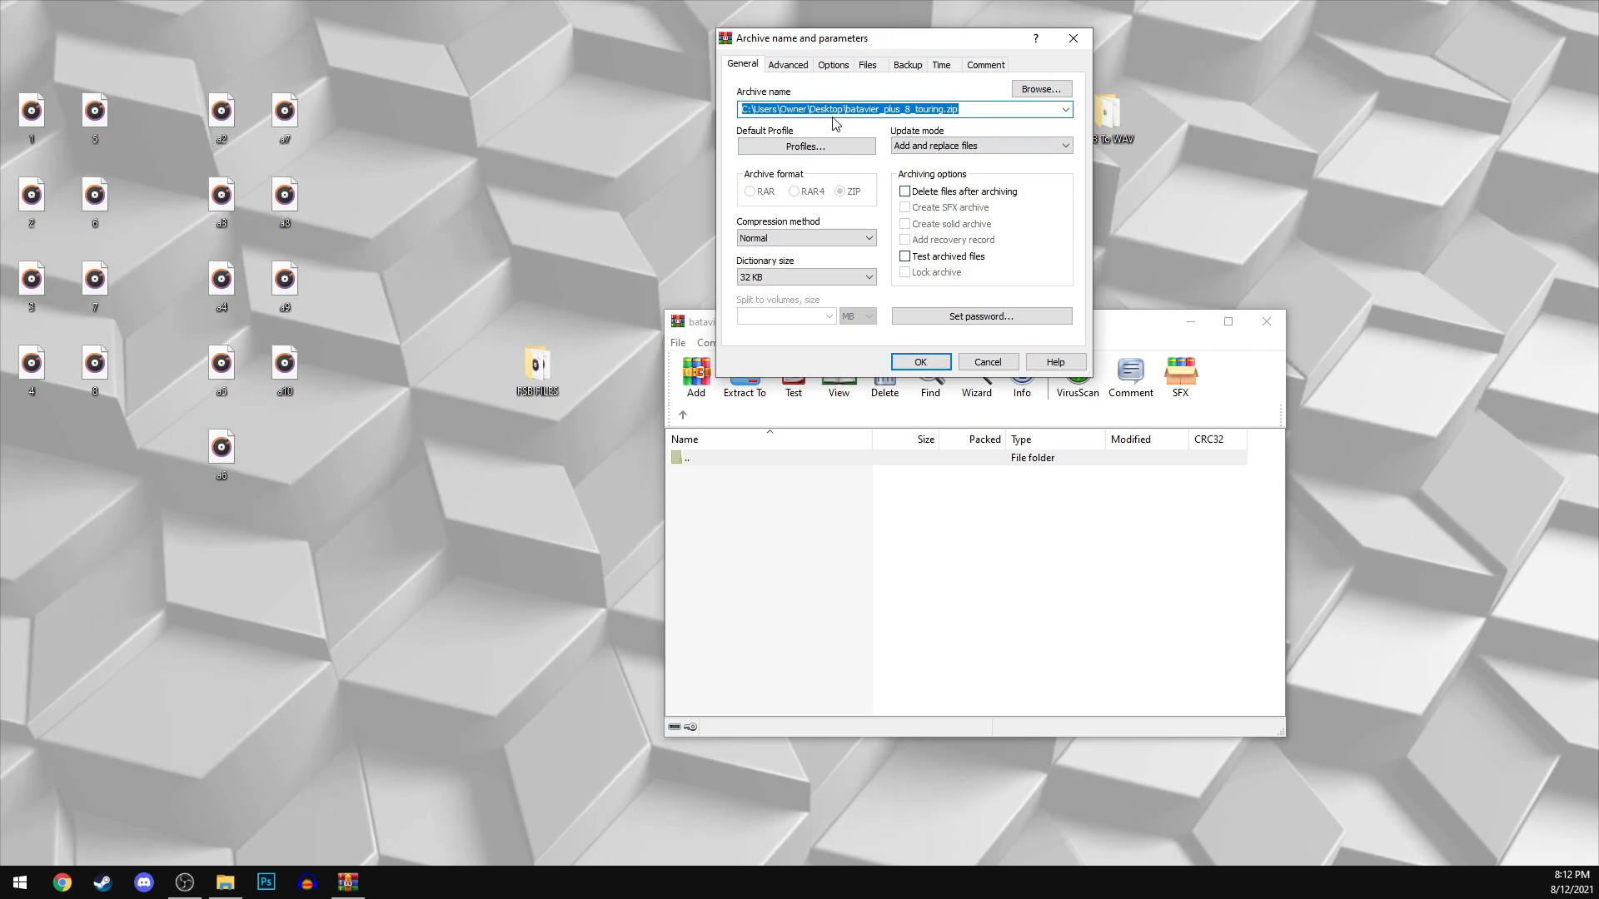
{"action": "left_click", "coordinate": [921, 362]}
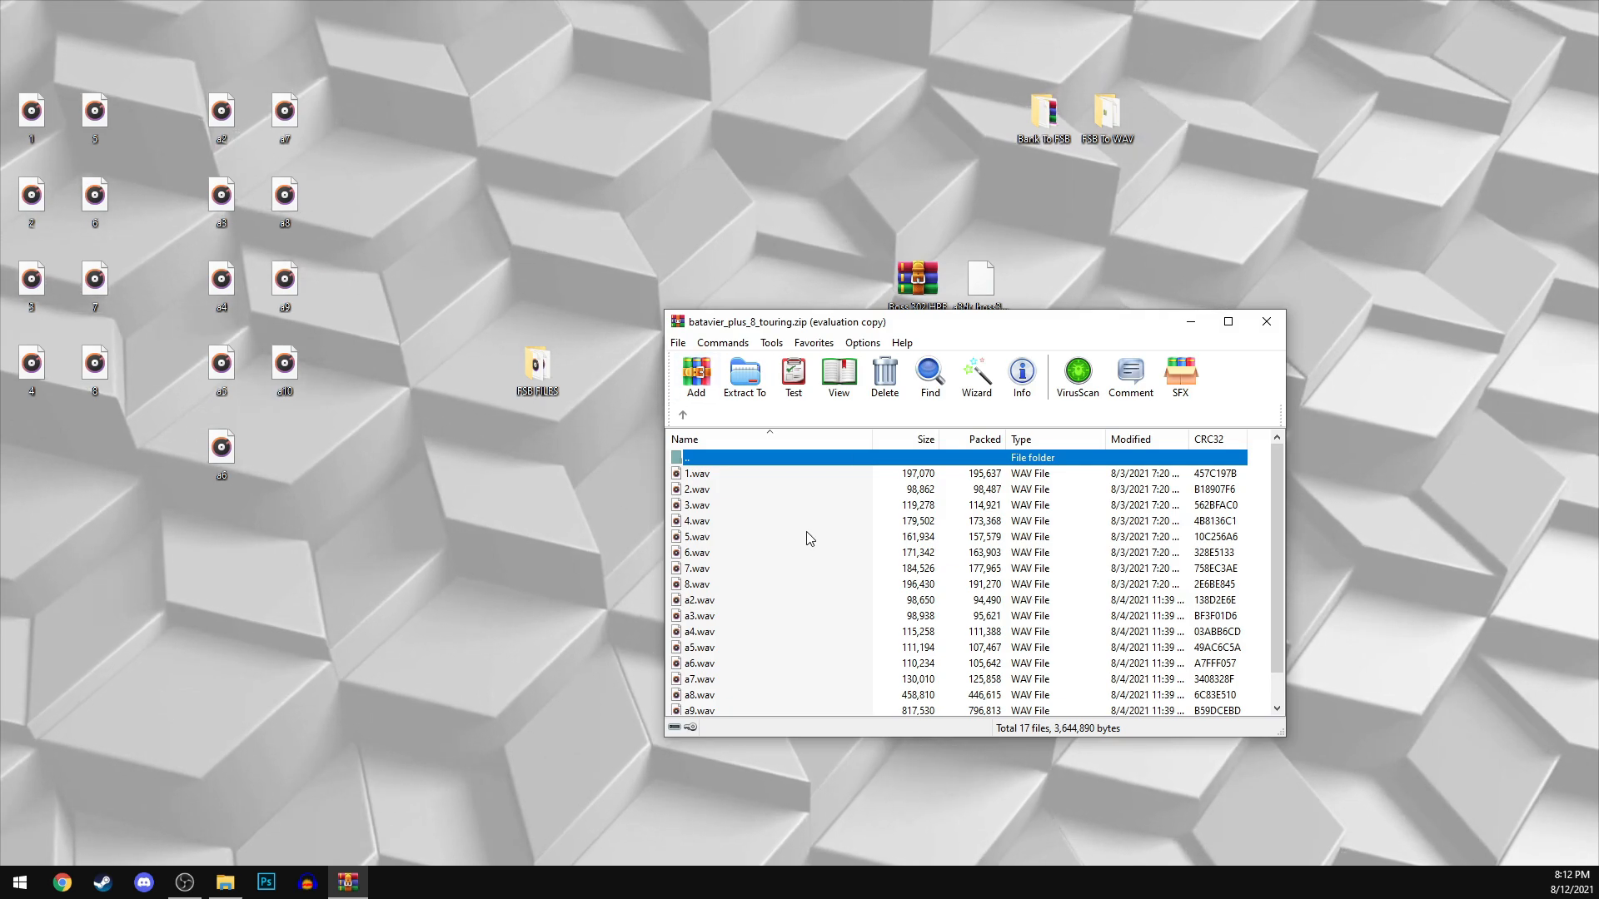
{"action": "scroll", "coordinate": [968, 618], "scroll_direction": "down", "scroll_amount": 1}
{"action": "scroll", "coordinate": [1004, 575], "scroll_direction": "up", "scroll_amount": 1}
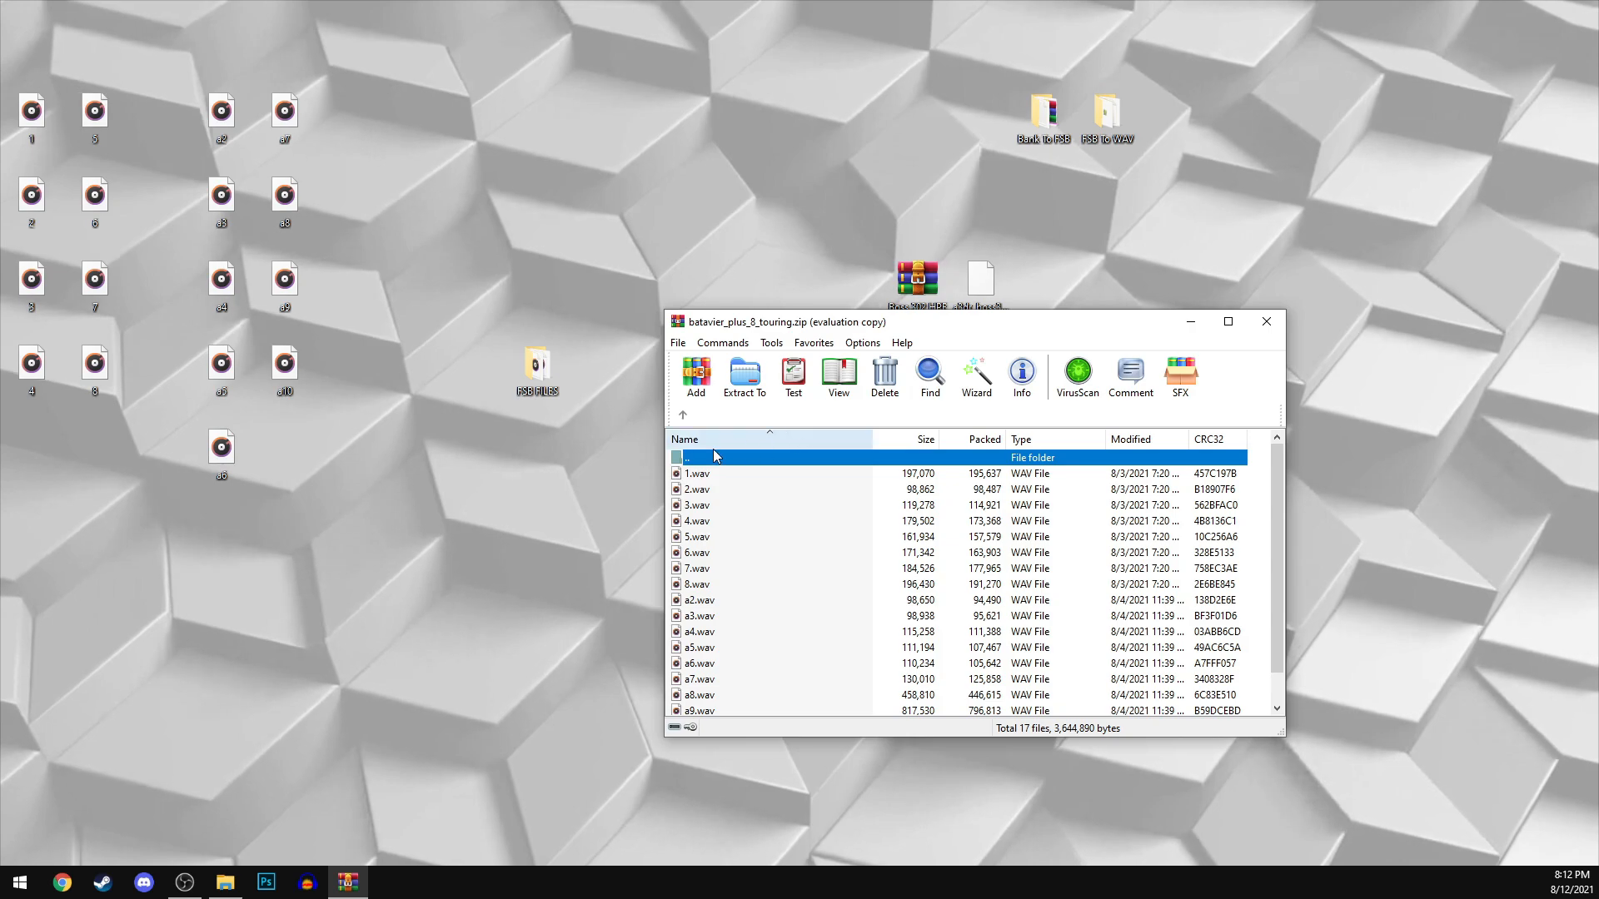
Step: Go back up to the archive's blends folder and open its sfxBlend2D JSON file in Notepad
{"action": "left_click", "coordinate": [683, 416]}
{"action": "left_click", "coordinate": [681, 416]}
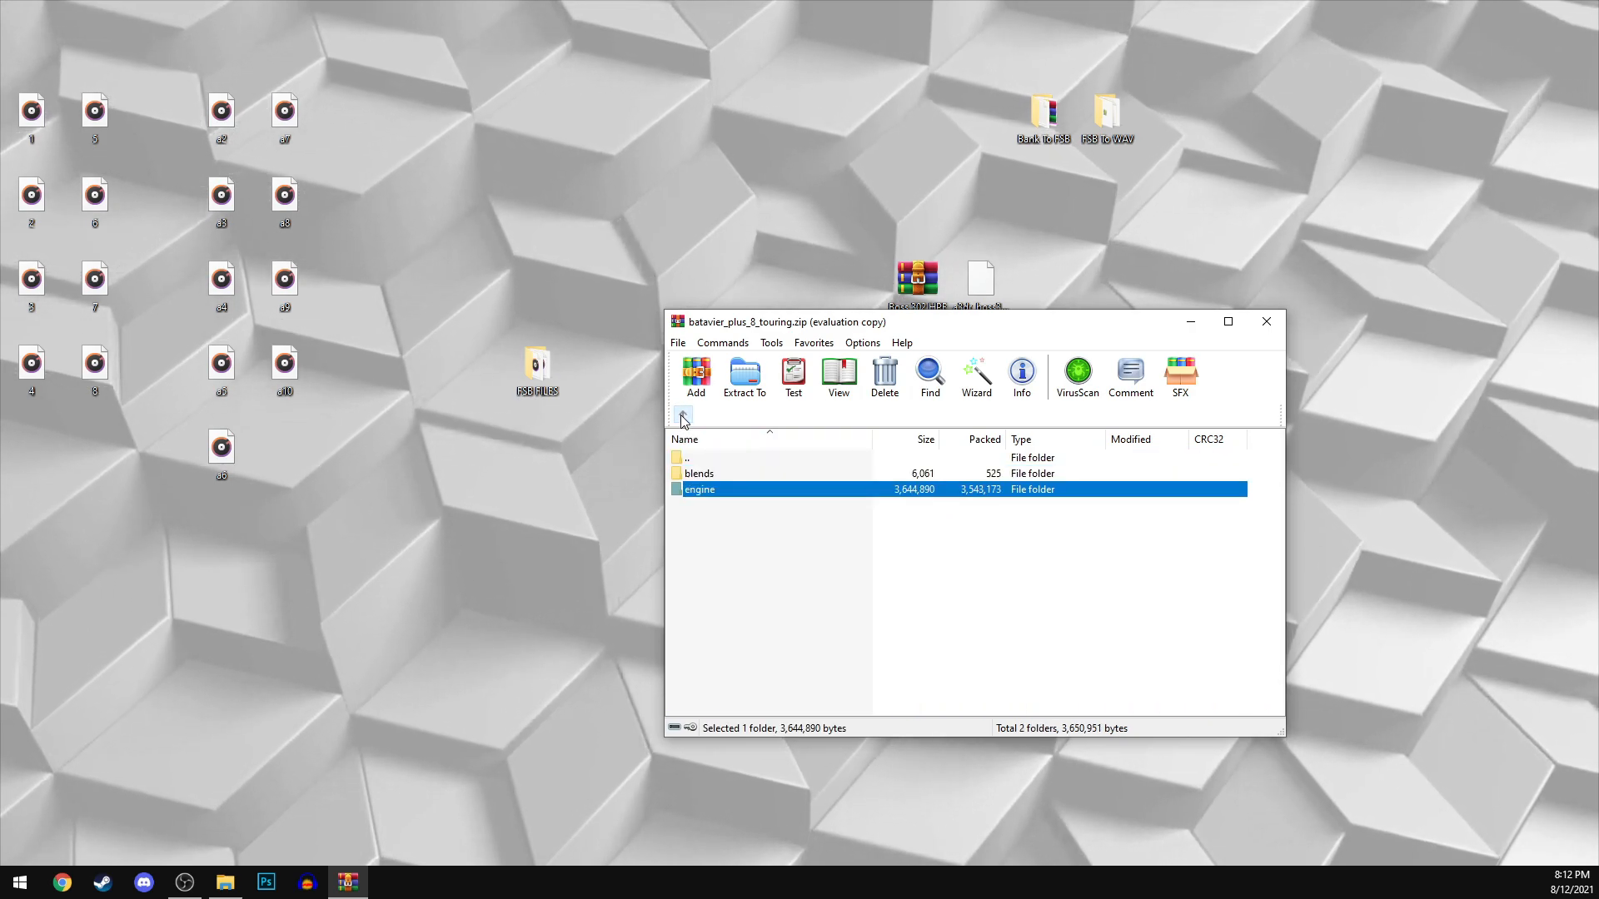
{"action": "double_click", "coordinate": [706, 475]}
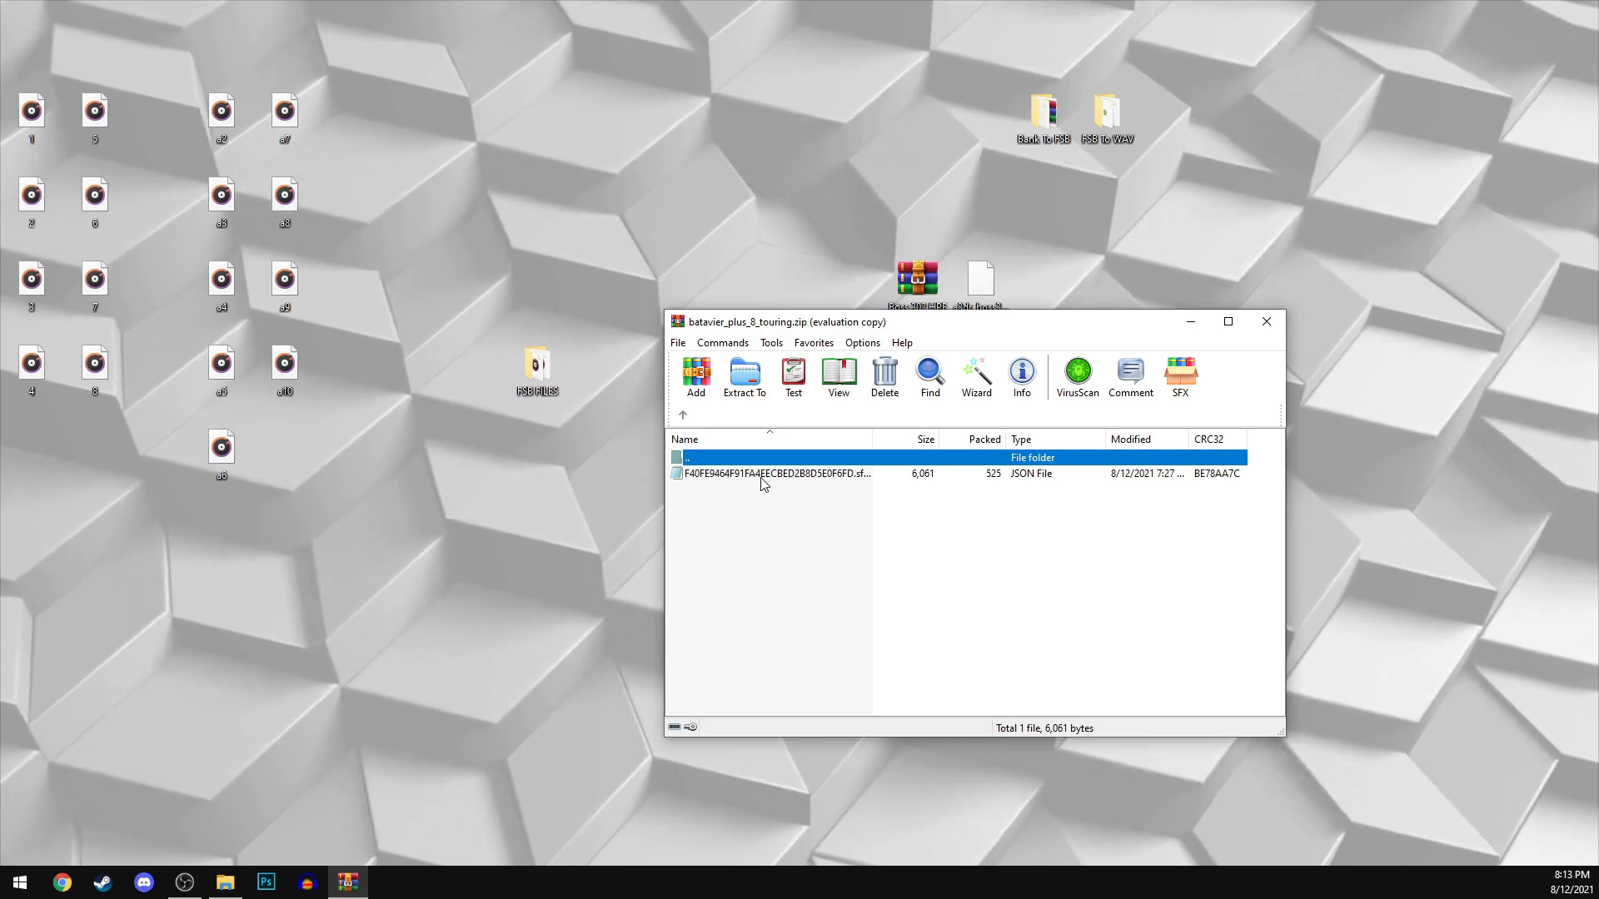
{"action": "left_click", "coordinate": [824, 480]}
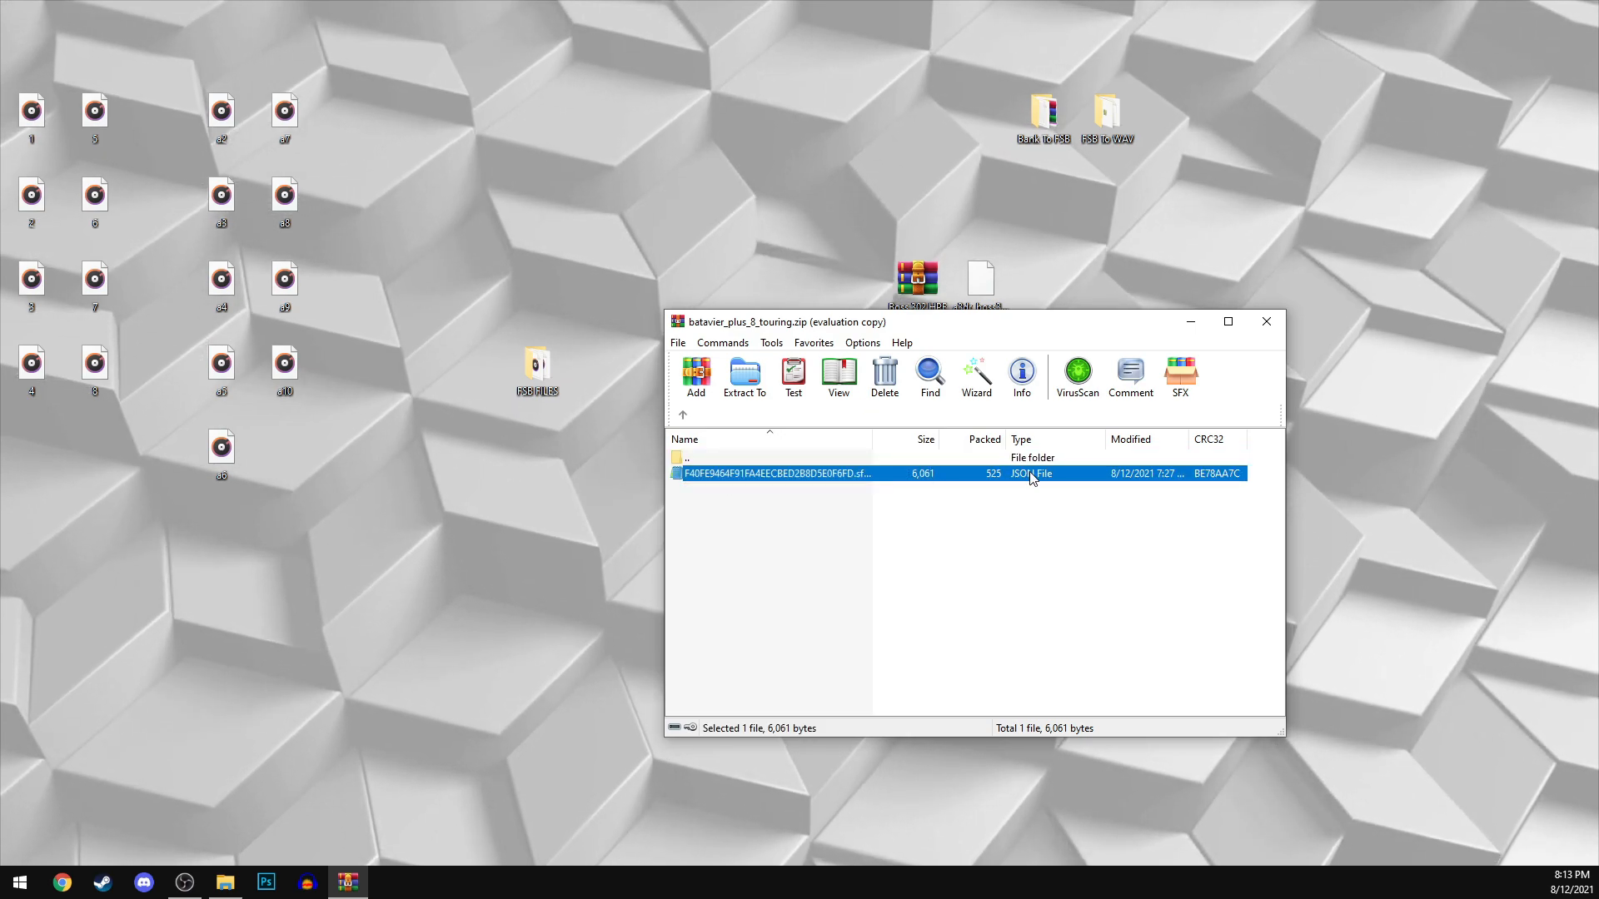
{"action": "double_click", "coordinate": [816, 473]}
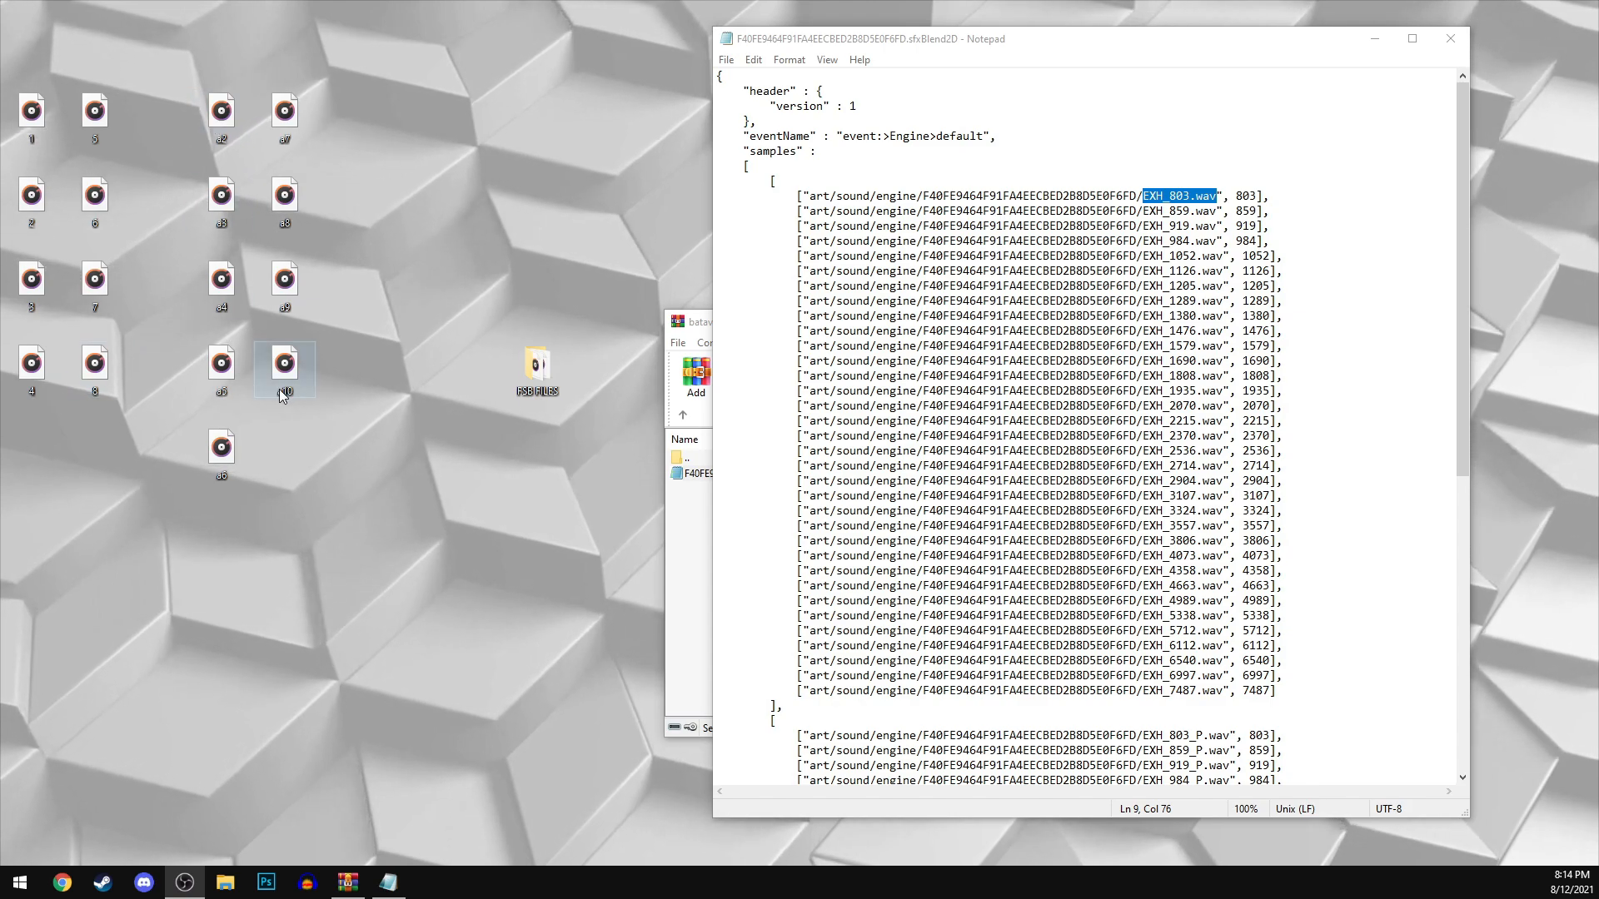
Step: Highlight the first samples block in the blend file and the matching desktop audio files, and clear the highlights
{"action": "left_click_drag", "start_coordinate": [782, 197], "coordinate": [883, 709]}
{"action": "left_click", "coordinate": [883, 709]}
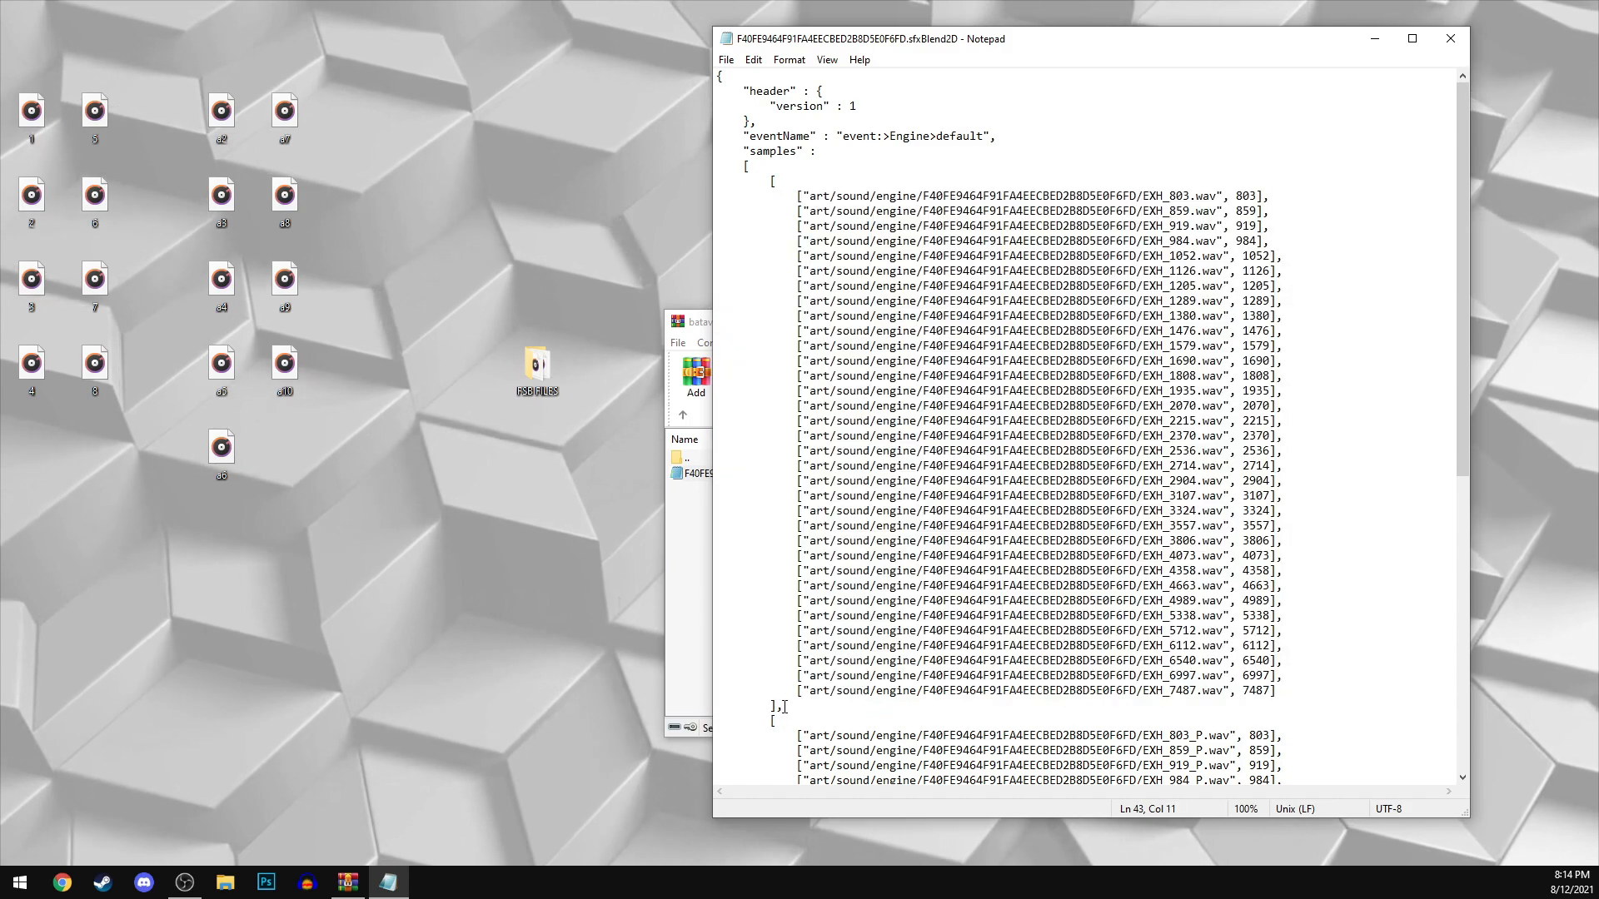
{"action": "left_click_drag", "start_coordinate": [780, 705], "coordinate": [766, 177]}
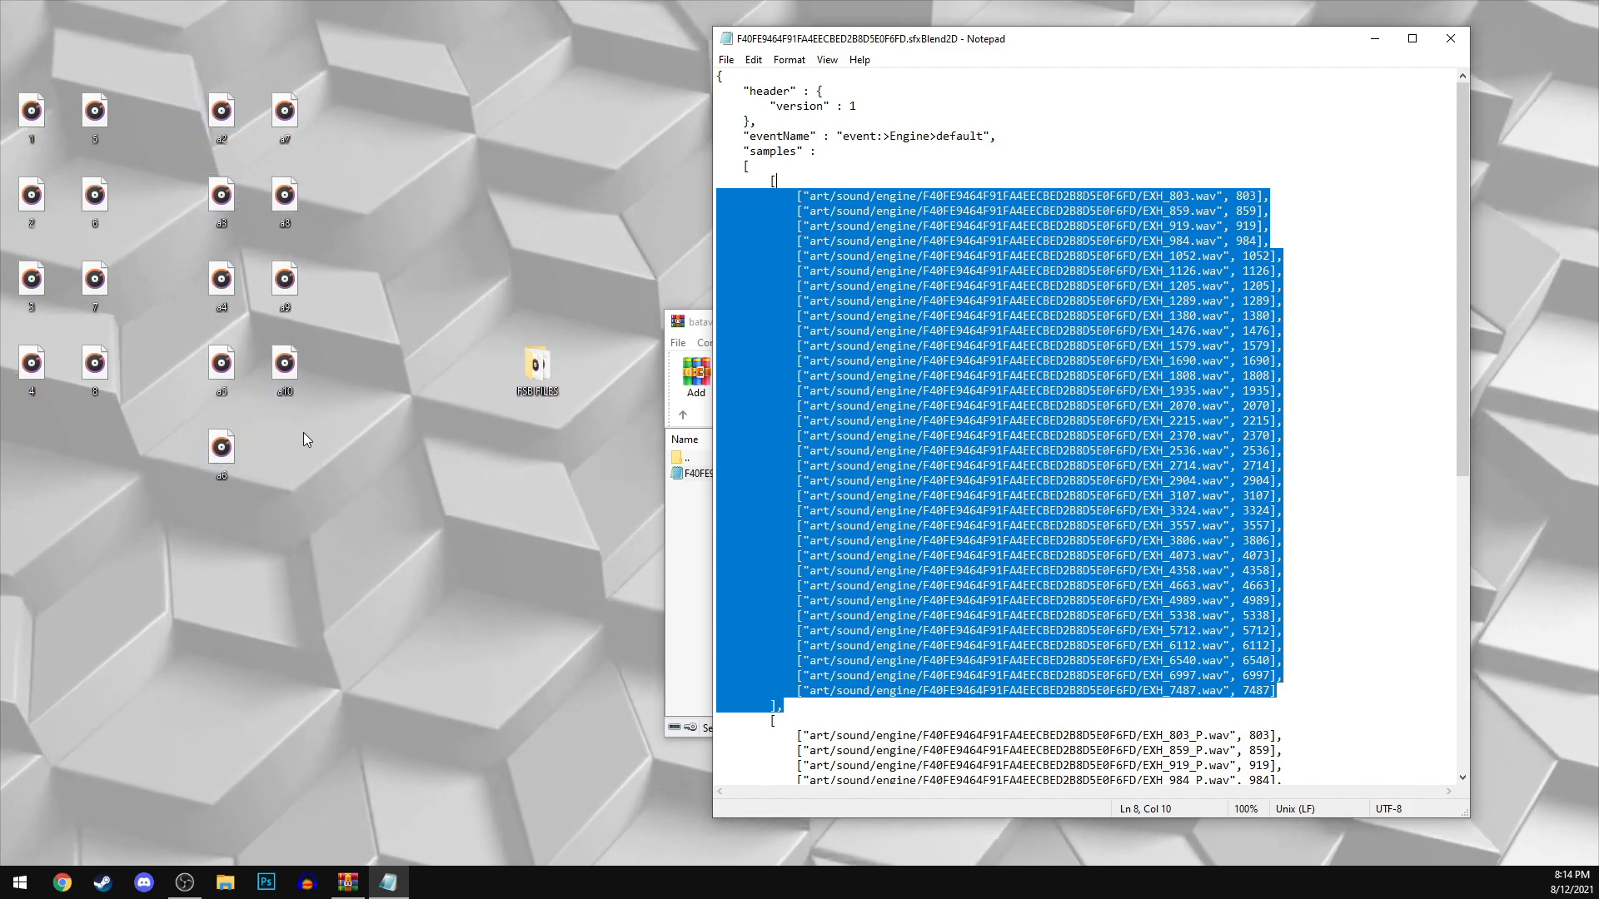
{"action": "mouse_move", "coordinate": [55, 127]}
{"action": "left_mouse_down"}
{"action": "mouse_move", "coordinate": [299, 336]}
{"action": "mouse_move", "coordinate": [131, 163]}
{"action": "mouse_move", "coordinate": [43, 132]}
{"action": "left_mouse_up"}
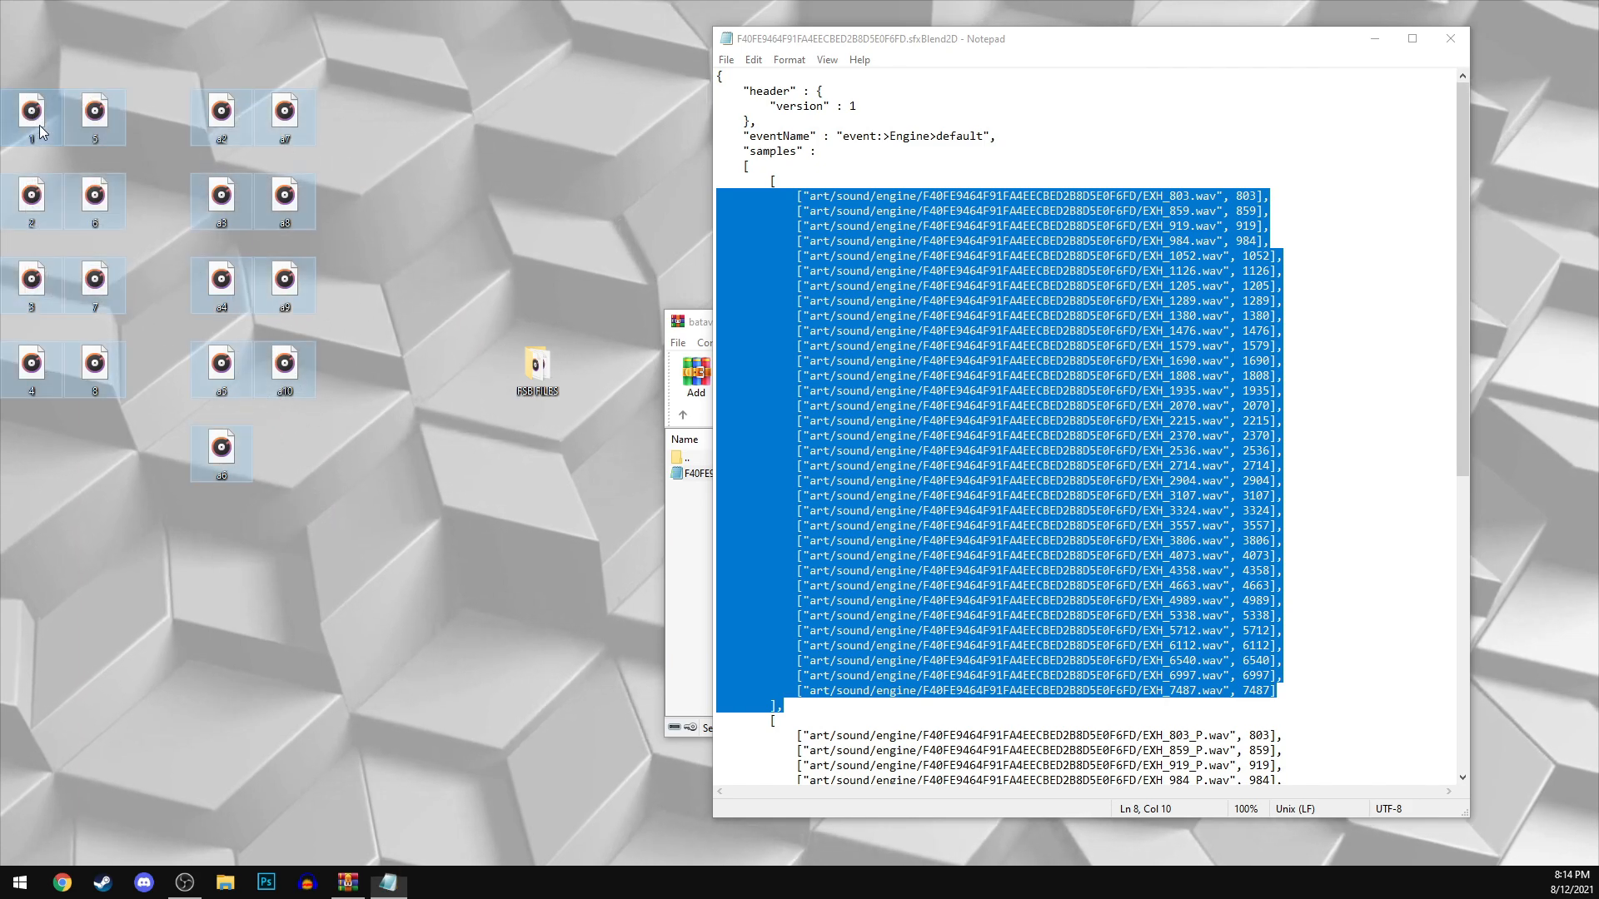
{"action": "left_click", "coordinate": [1307, 496]}
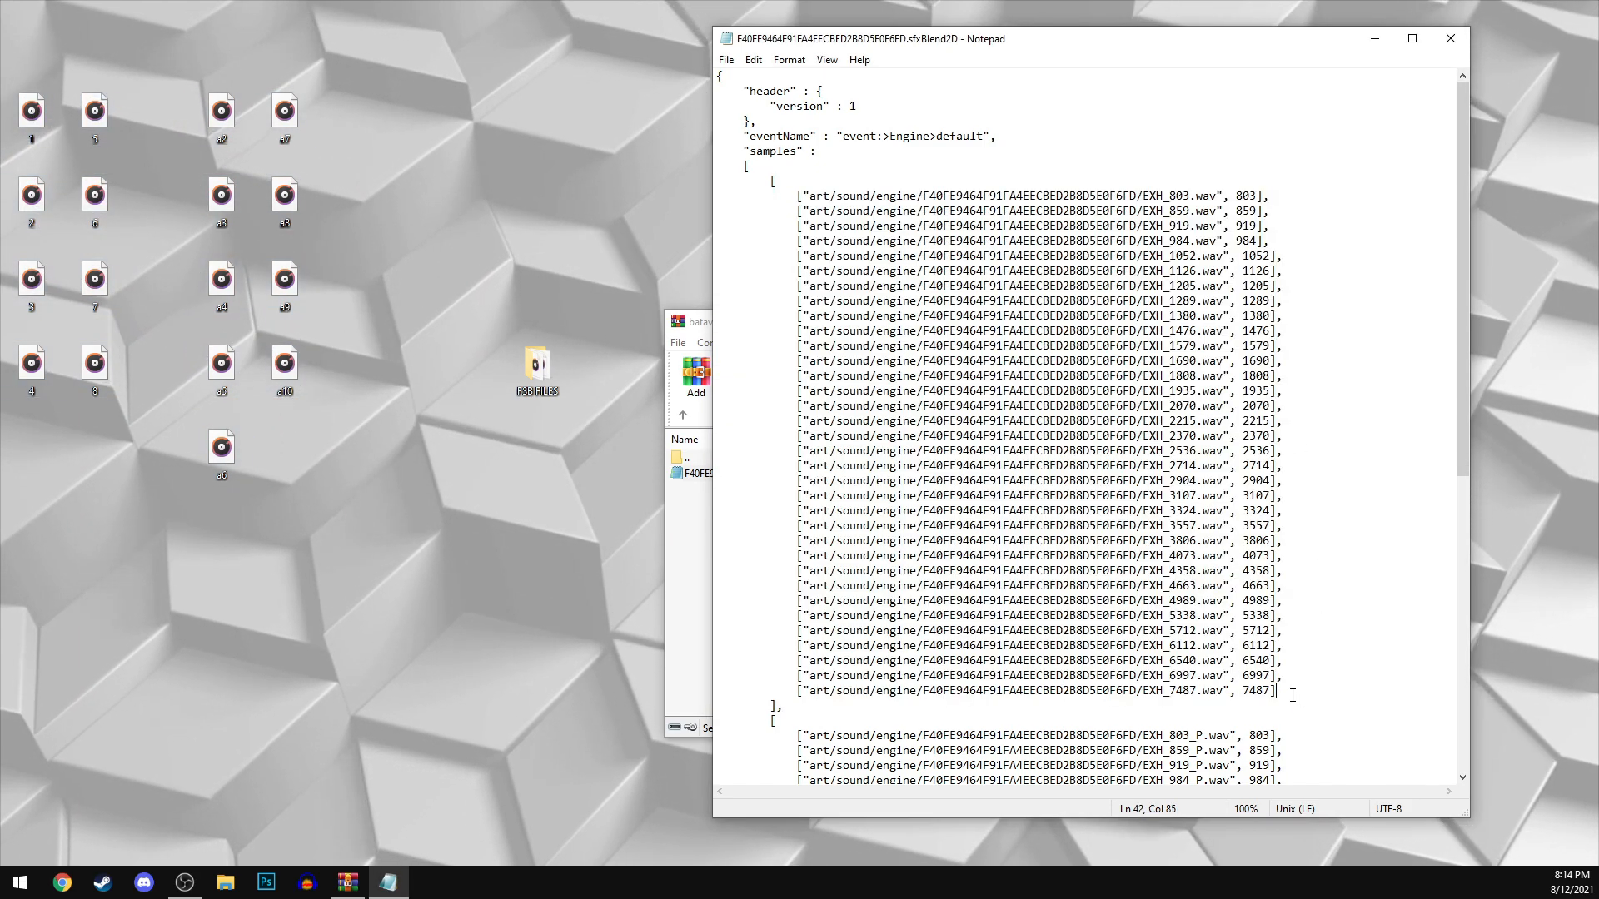
Step: Delete the EXH_1808 to EXH_7487 entries from the first samples block and remove the leftover blank line
{"action": "left_click_drag", "start_coordinate": [1292, 695], "coordinate": [717, 376]}
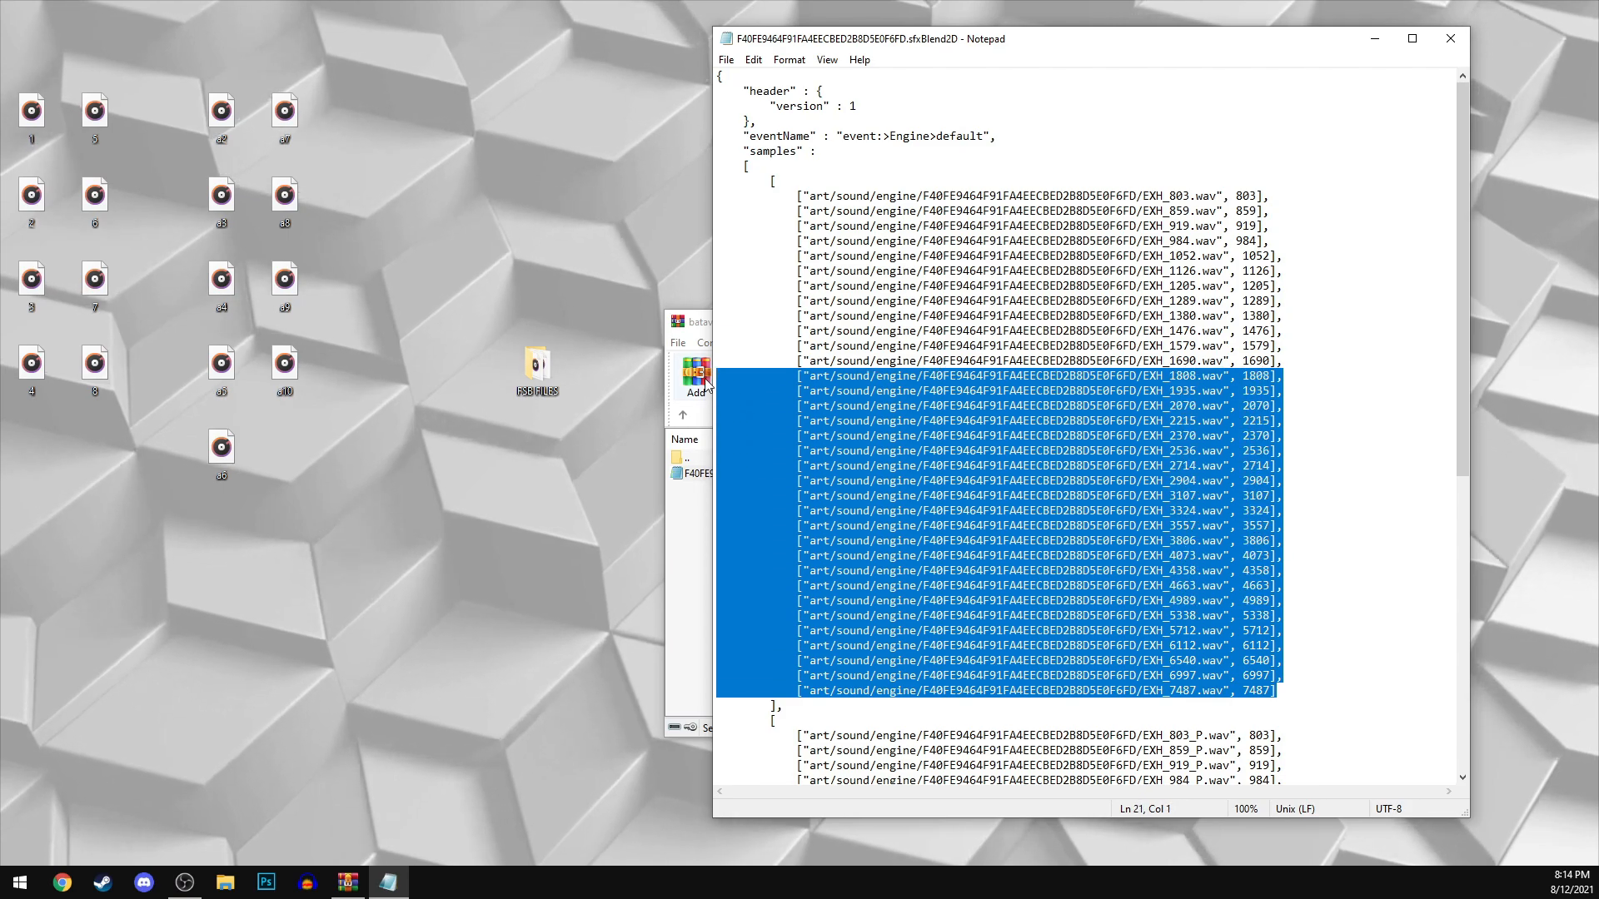
{"action": "key", "text": "Delete"}
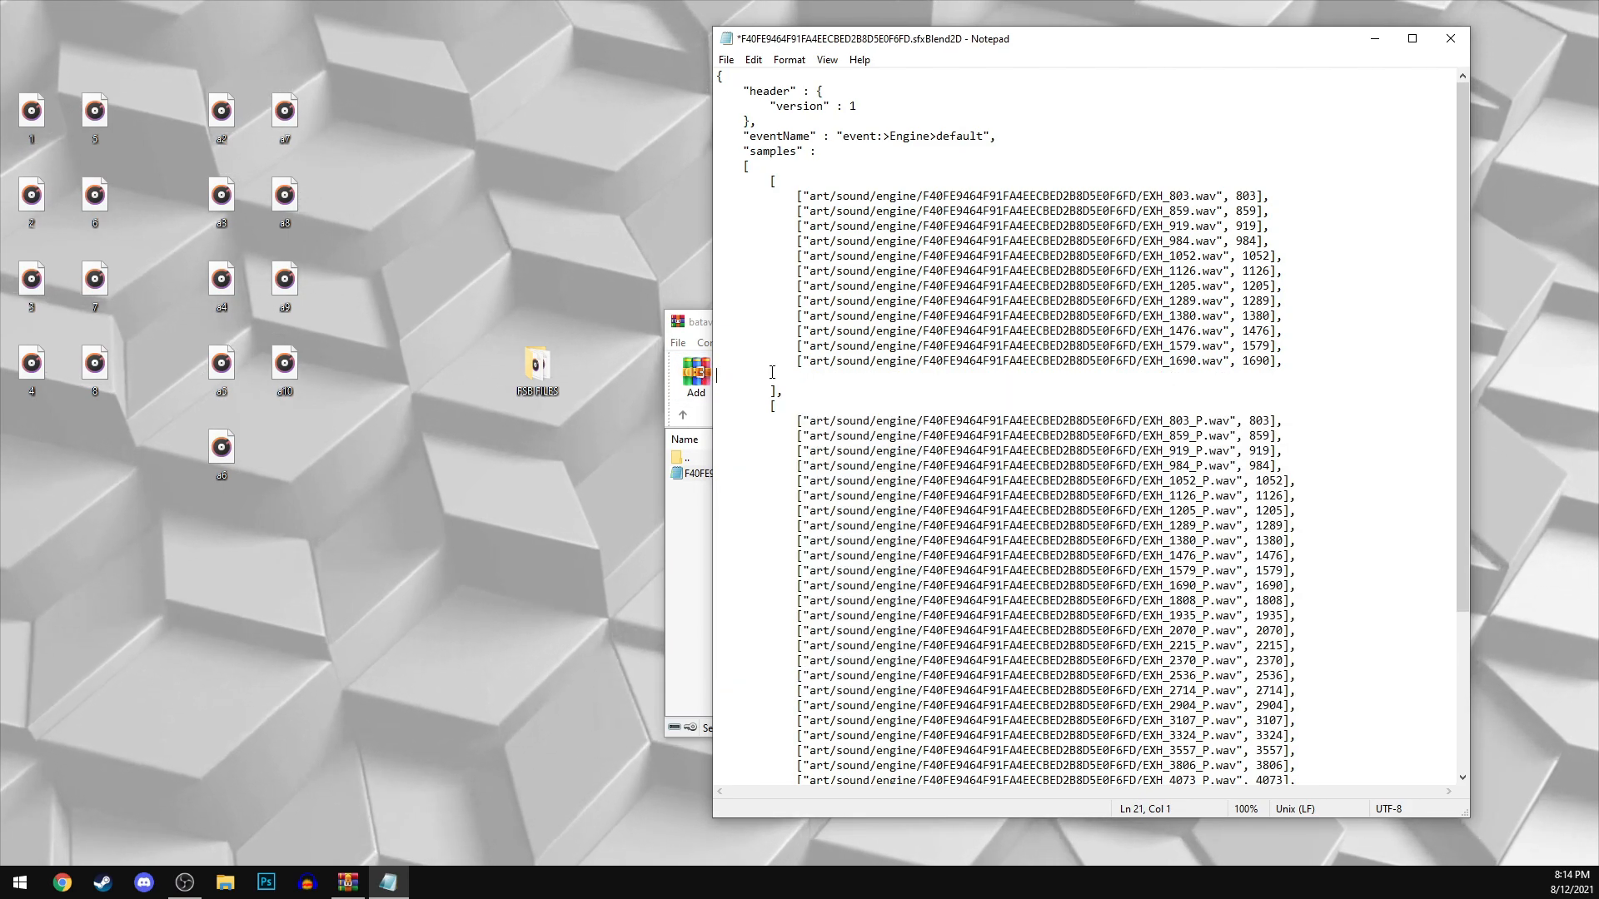
{"action": "key", "text": "BackSpace"}
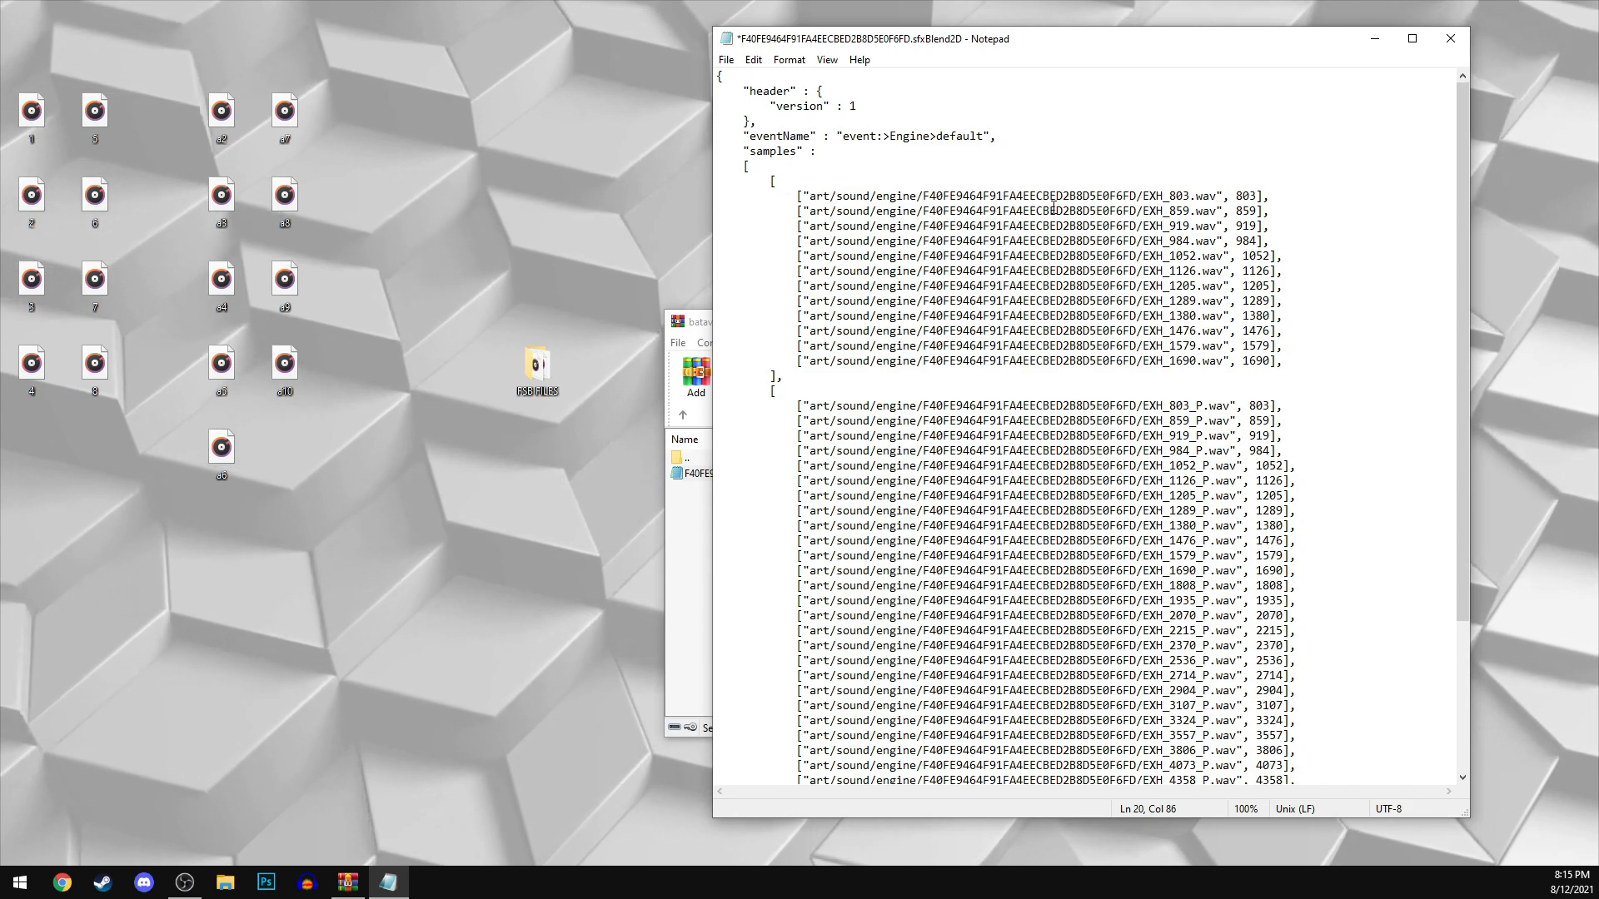
Step: Replace the sample name EXH_803 in the first entry of the first samples block with 1
{"action": "left_click_drag", "start_coordinate": [1053, 208], "coordinate": [1275, 349]}
{"action": "left_click", "coordinate": [1155, 200]}
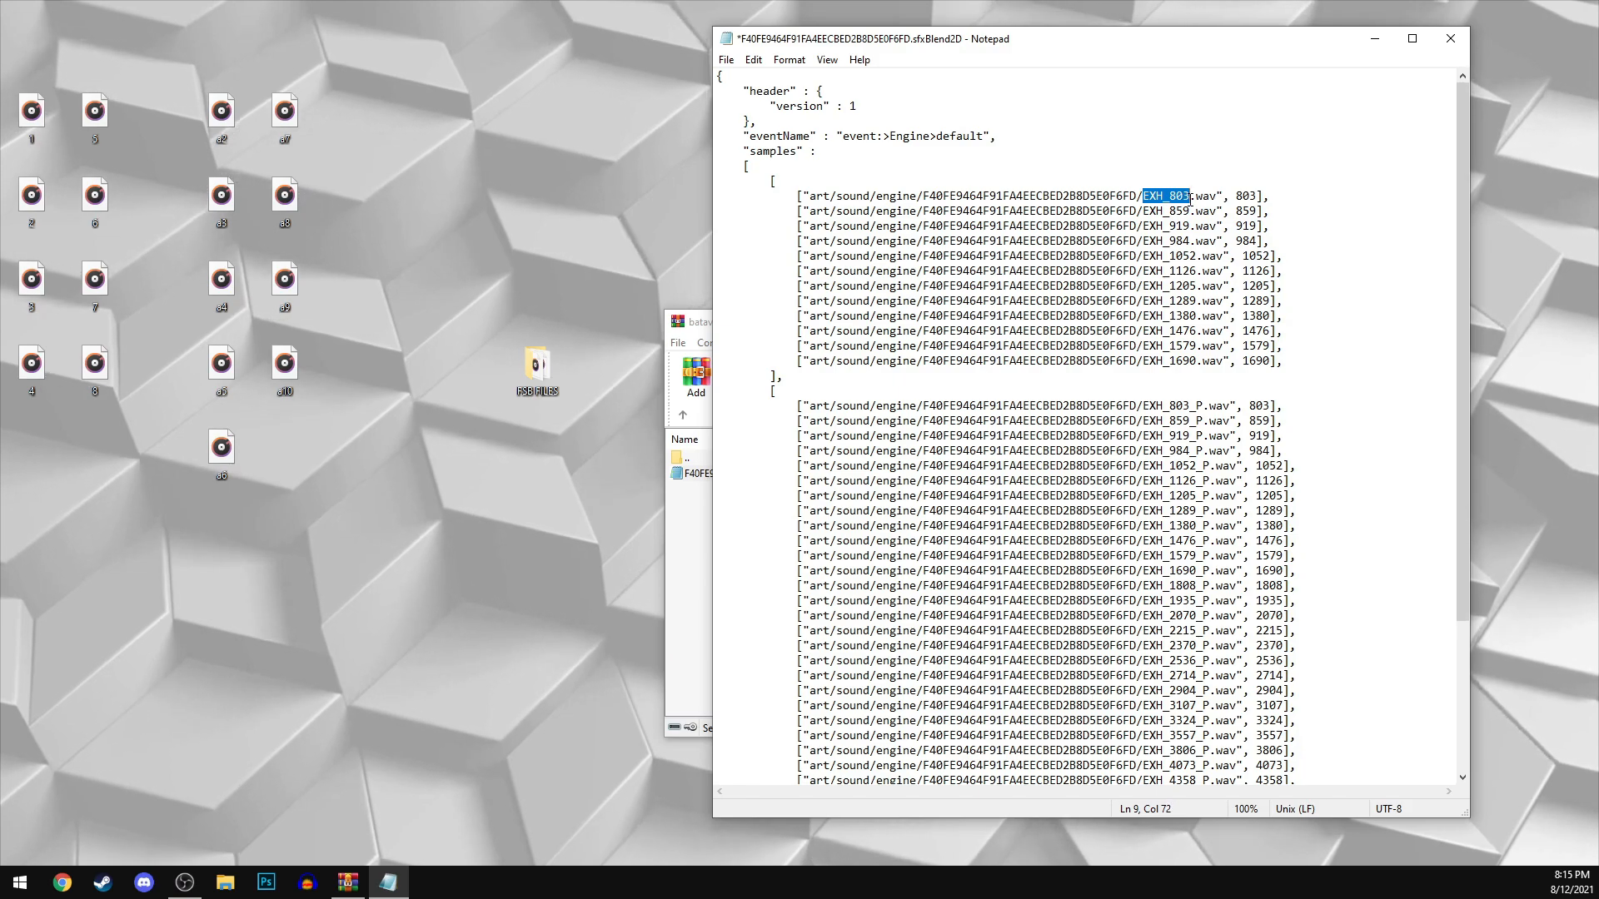
{"action": "type", "text": "a2"}
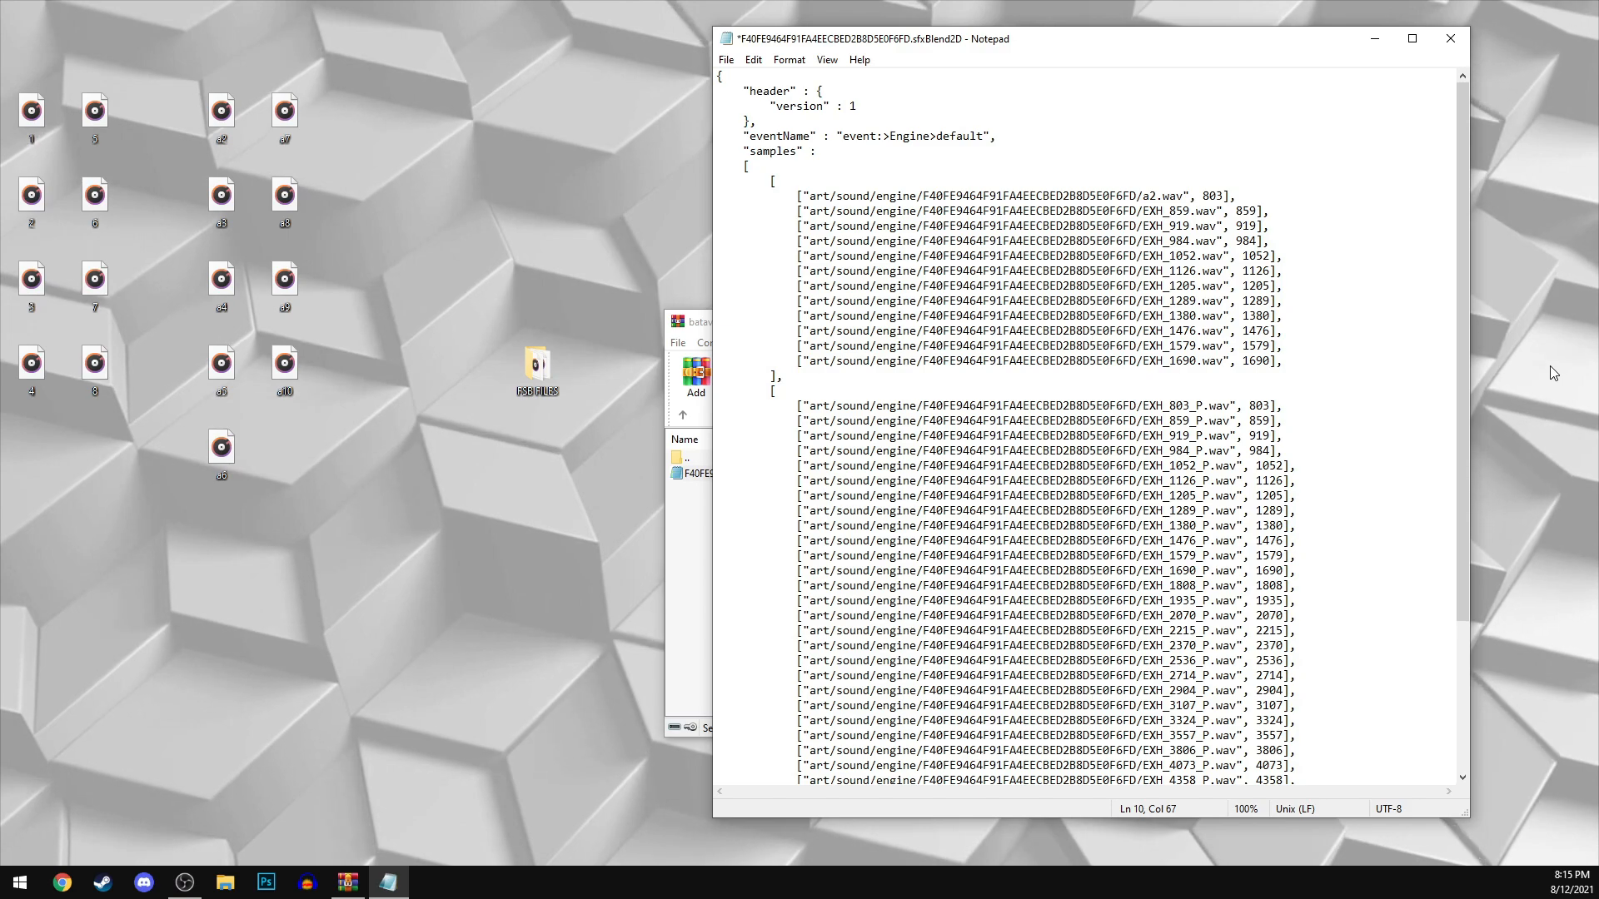
{"action": "key", "text": "BackSpace"}
{"action": "type", "text": "1"}
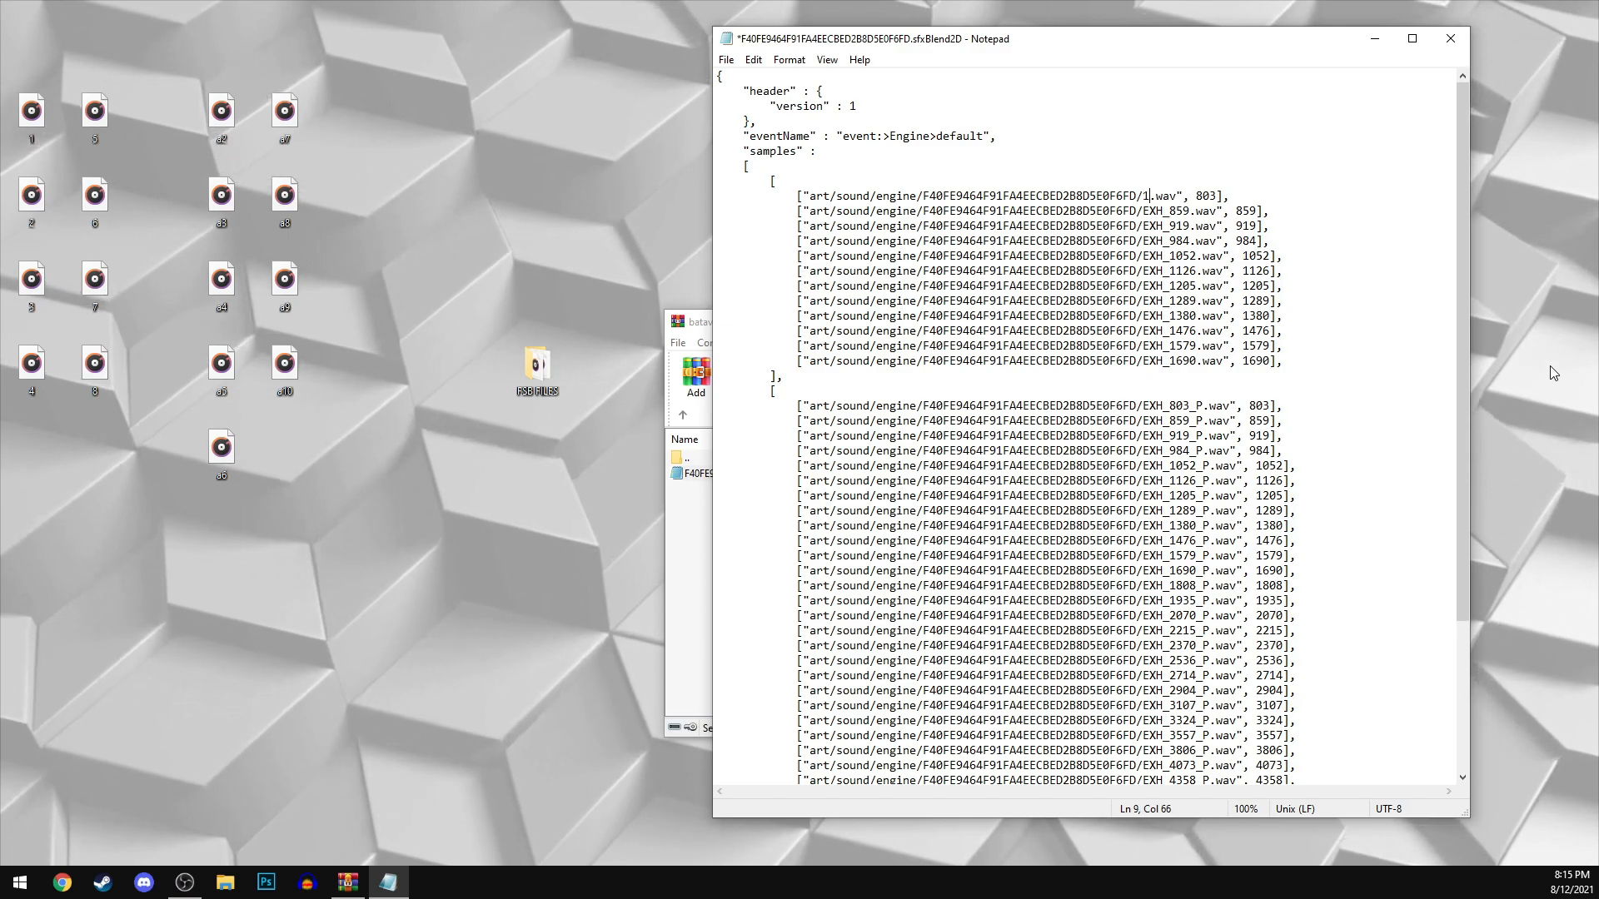
Step: Replace the sample name EXH_859 in the second entry of the first samples block with a2
{"action": "key", "text": "Down"}
{"action": "key", "text": "Delete"}
{"action": "key", "text": "Delete"}
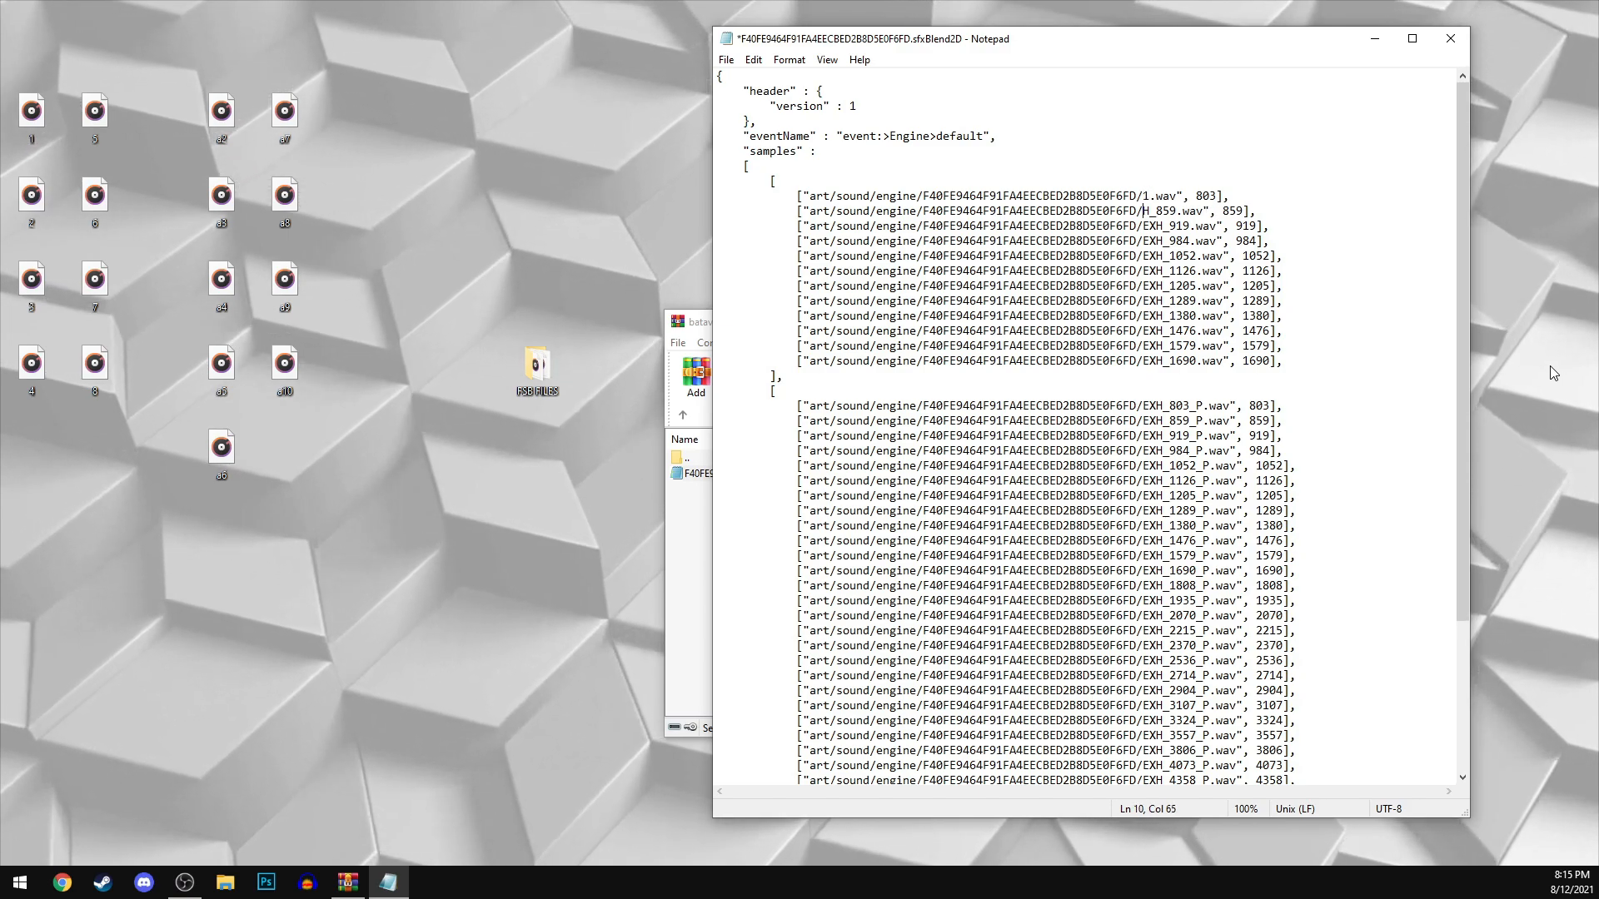
{"action": "key", "text": "BackSpace"}
{"action": "key", "text": "Delete"}
{"action": "key", "text": "Delete"}
{"action": "key", "text": "Delete"}
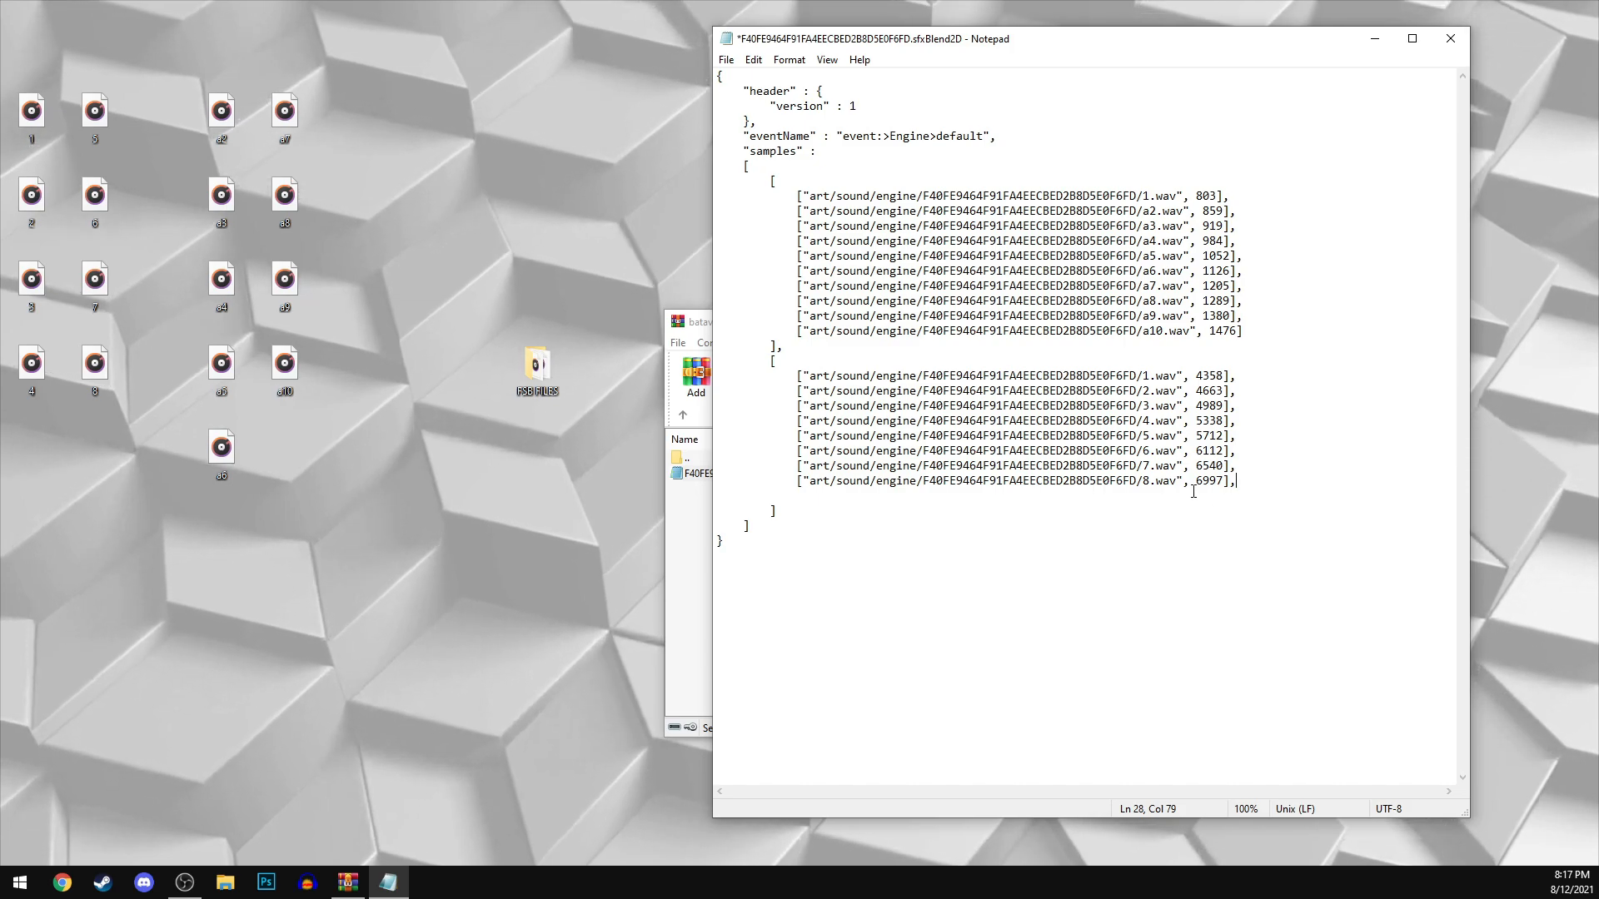
Step: Compare the 1 to 8 sample names in the second block with the desktop audio files, and highlight the first block's entries
{"action": "left_click_drag", "start_coordinate": [1150, 480], "coordinate": [1143, 465]}
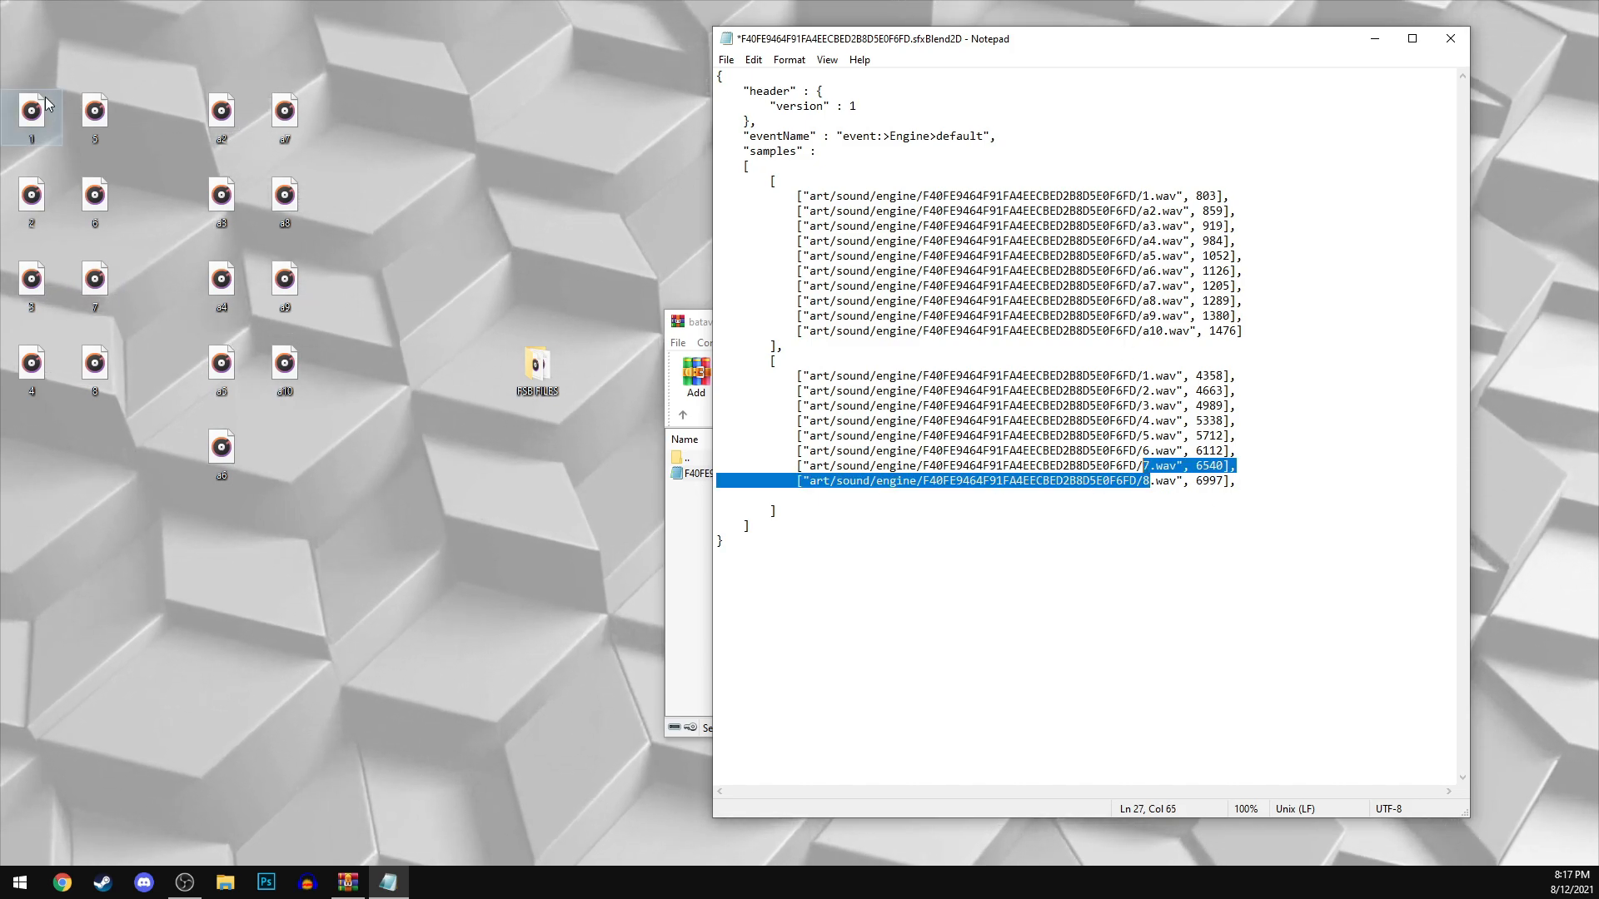
{"action": "left_click_drag", "start_coordinate": [17, 75], "coordinate": [141, 461]}
{"action": "left_click", "coordinate": [1030, 438]}
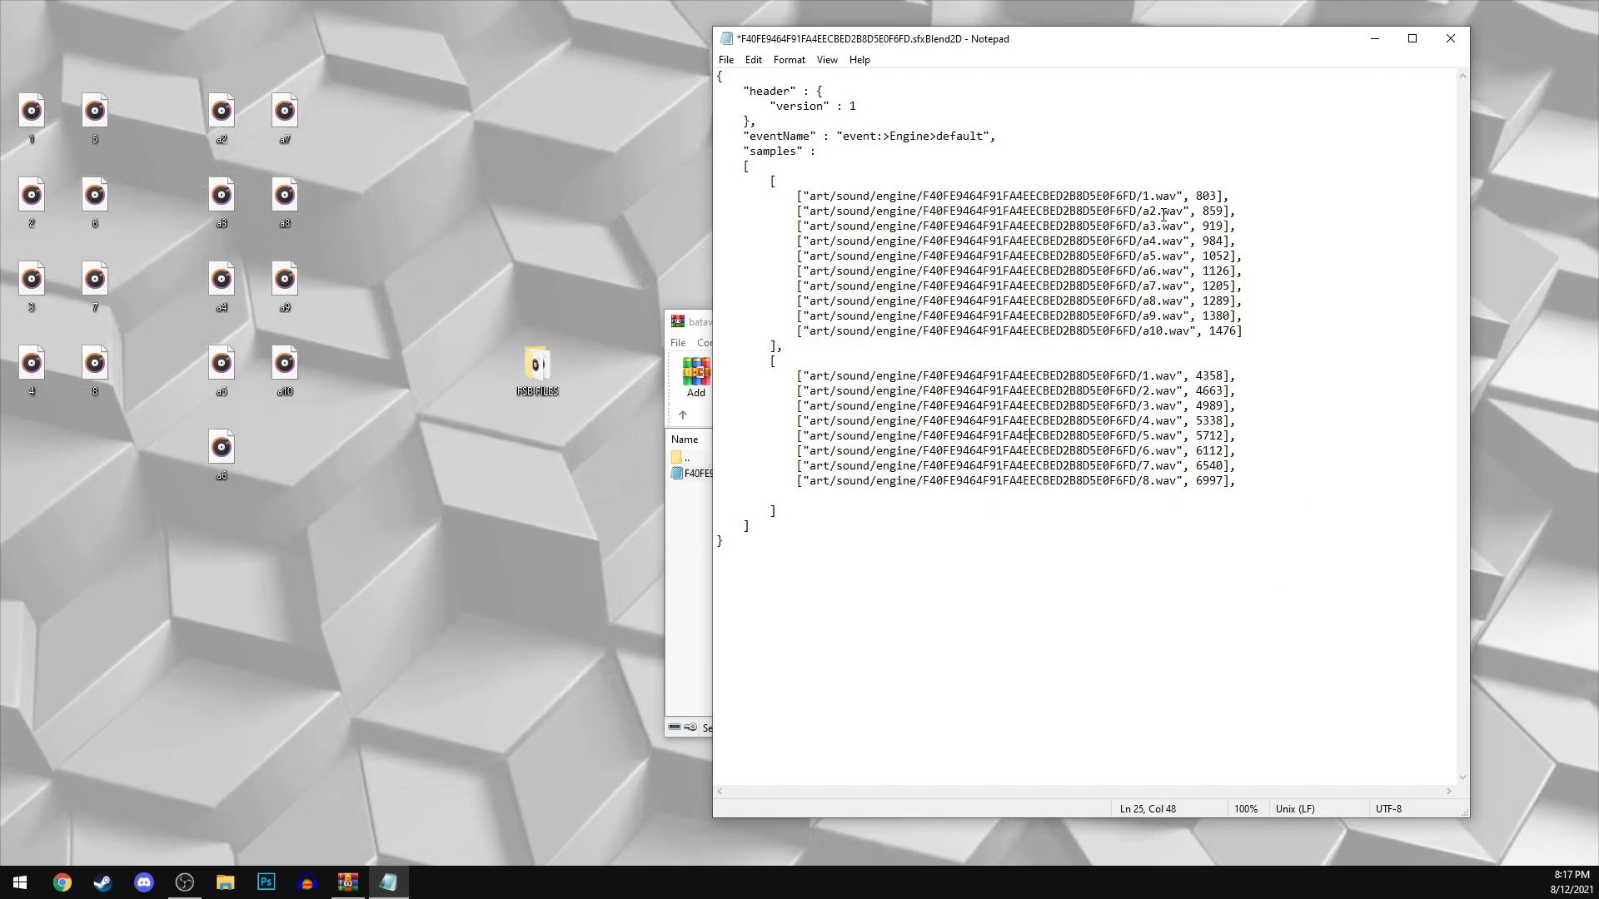
{"action": "left_click_drag", "start_coordinate": [1150, 211], "coordinate": [1170, 210]}
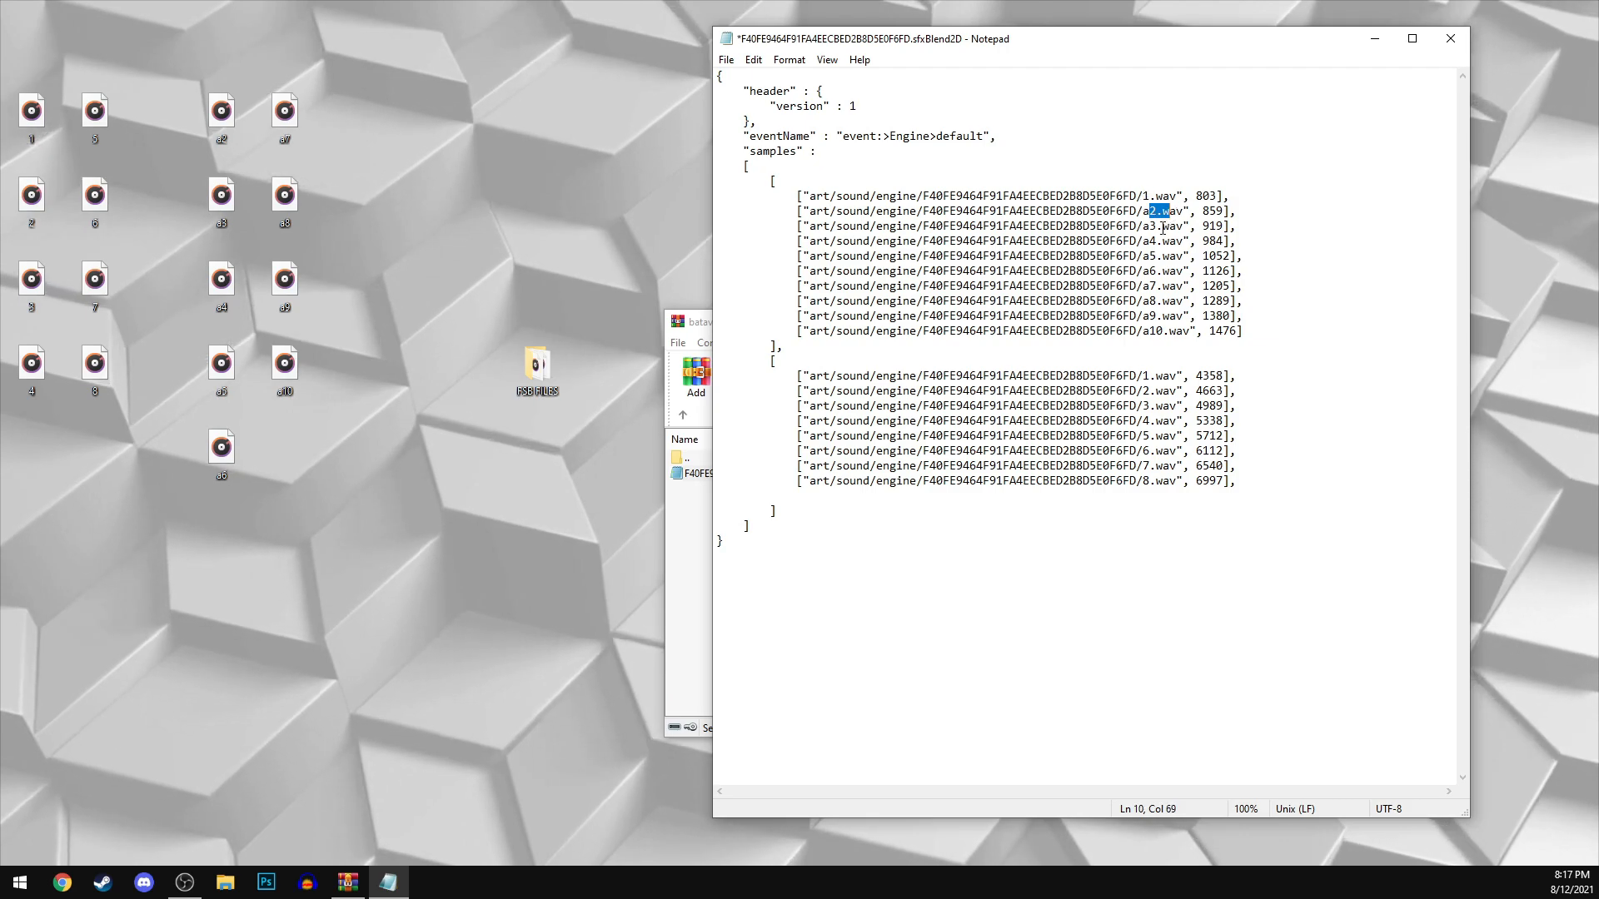
{"action": "left_click_drag", "start_coordinate": [1164, 331], "coordinate": [1077, 300]}
{"action": "left_click_drag", "start_coordinate": [1251, 331], "coordinate": [716, 197]}
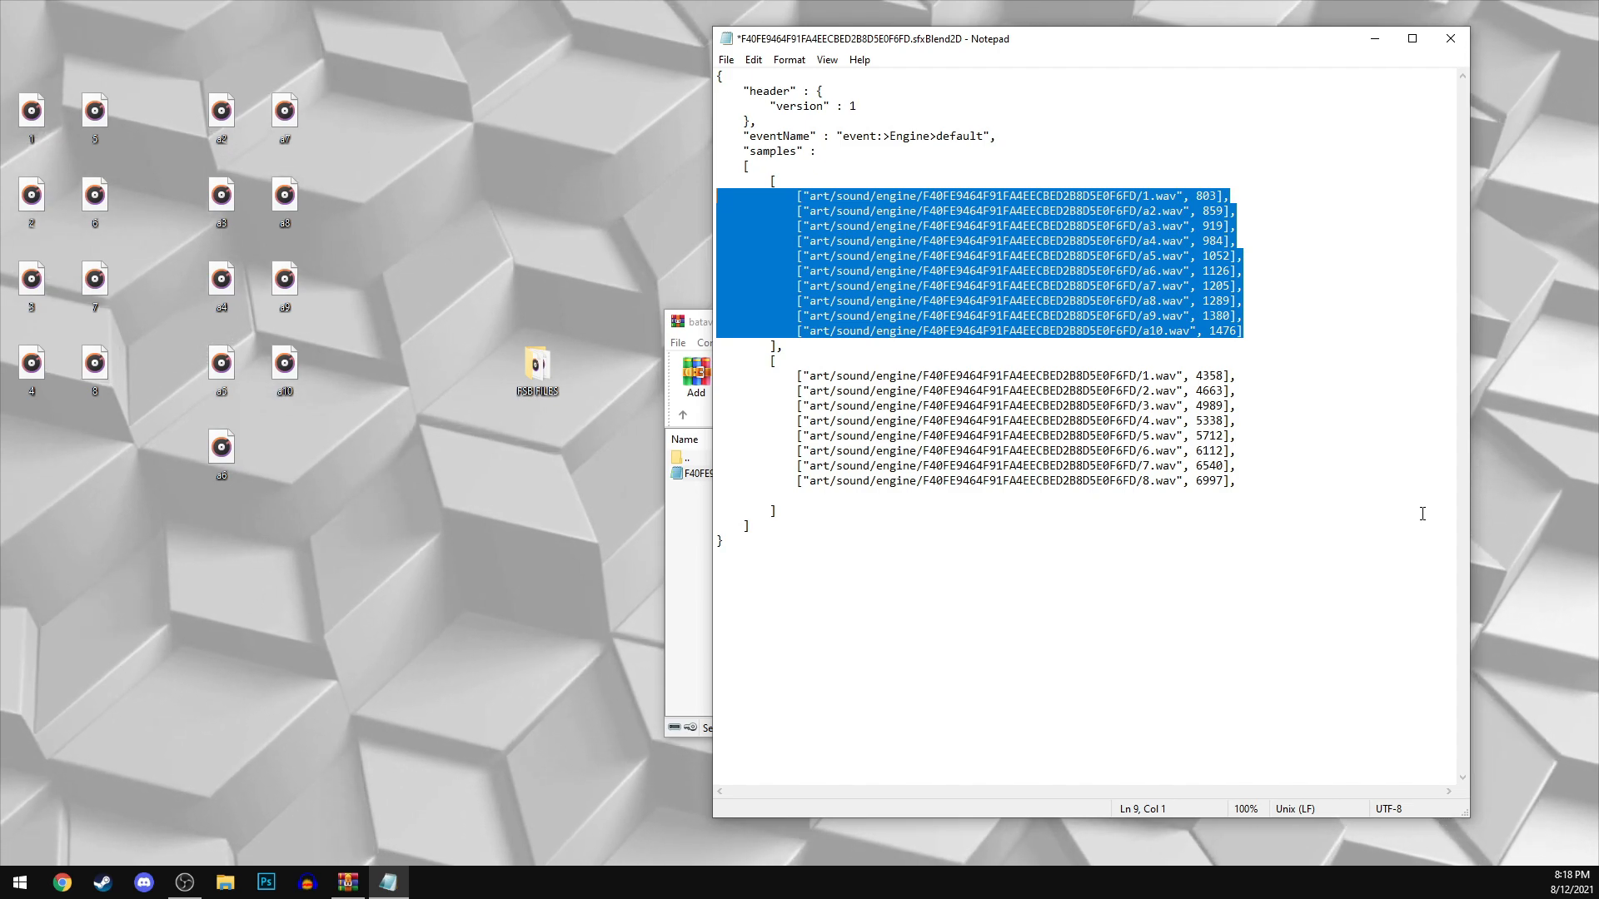
{"action": "left_click", "coordinate": [1191, 270]}
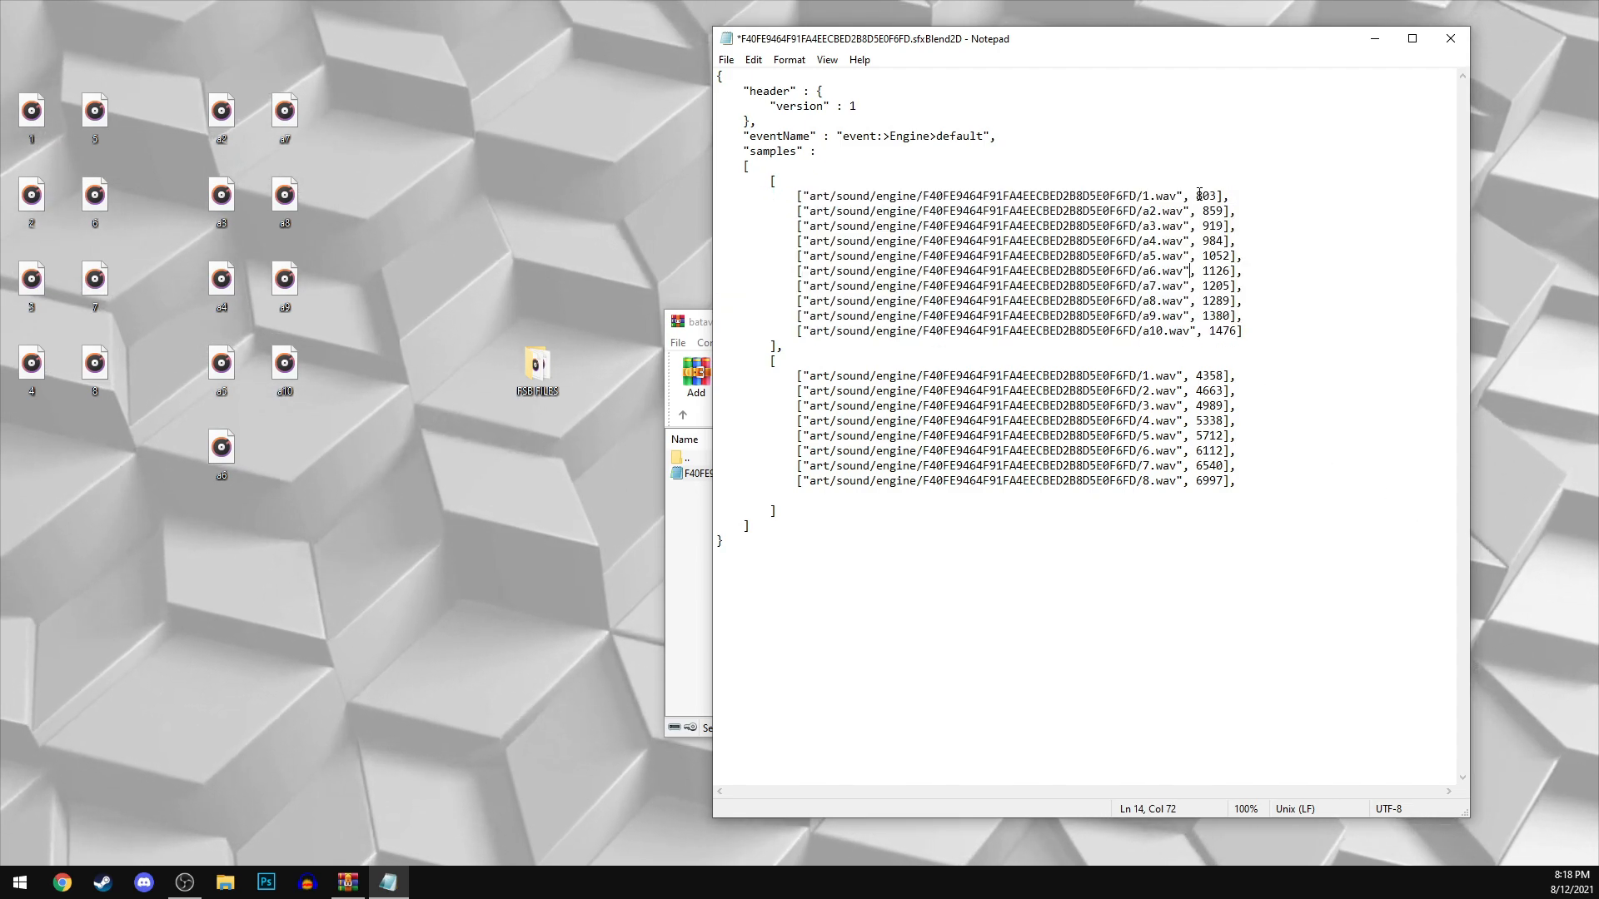
Step: Highlight the numeric values of the second samples block's entries and those of the first block
{"action": "left_click_drag", "start_coordinate": [1195, 375], "coordinate": [1224, 483]}
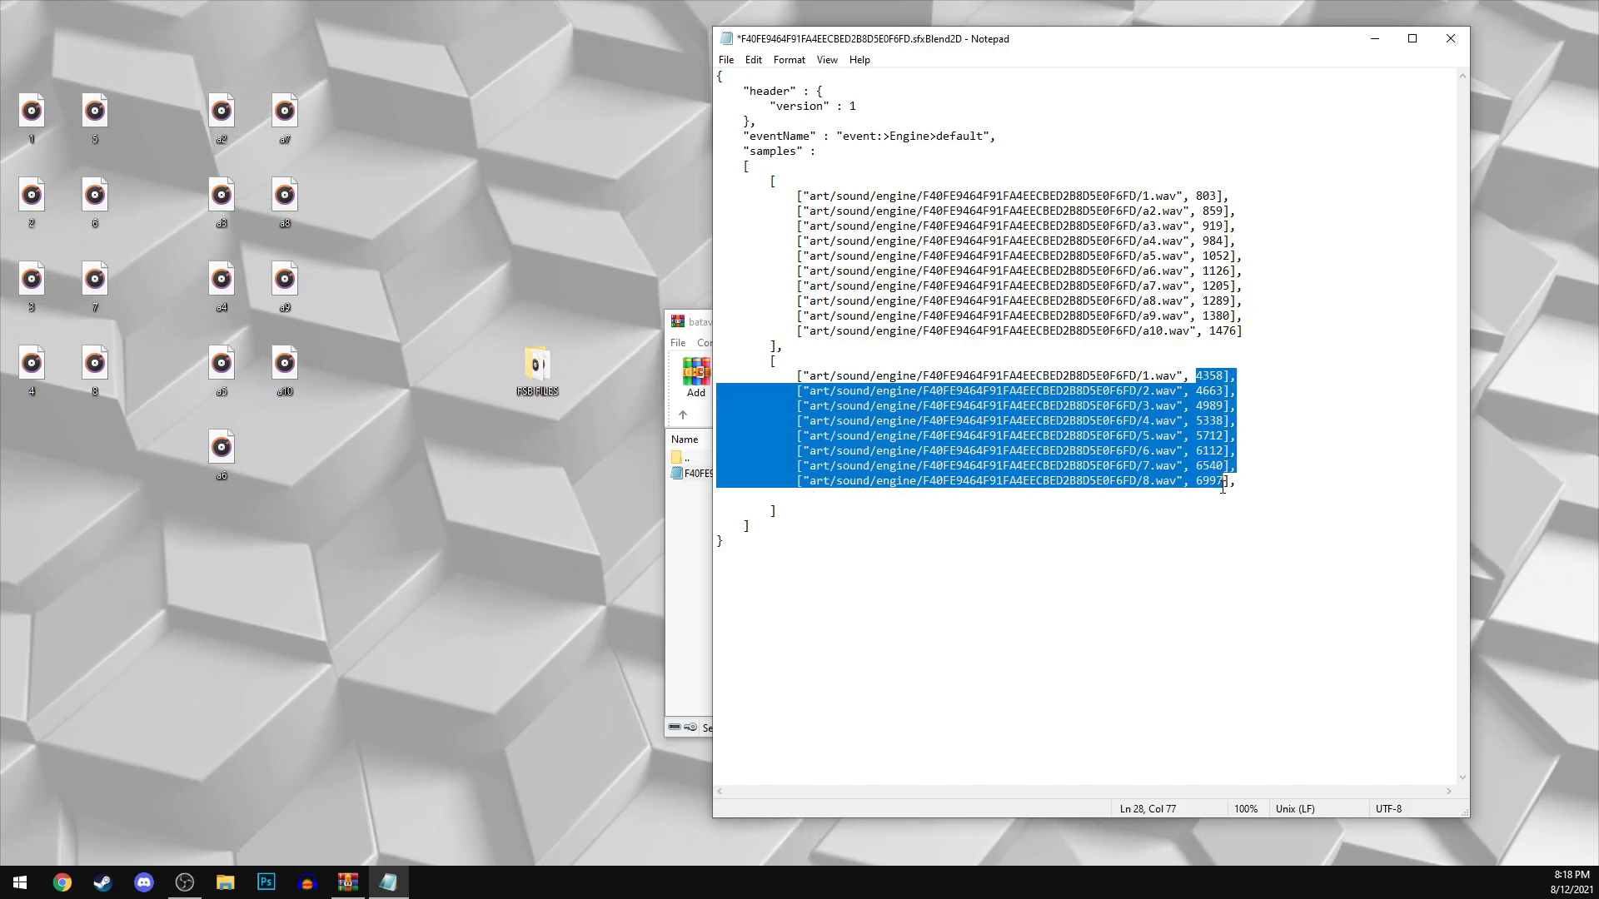
{"action": "key", "text": "Down"}
{"action": "left_click_drag", "start_coordinate": [1197, 187], "coordinate": [1232, 344]}
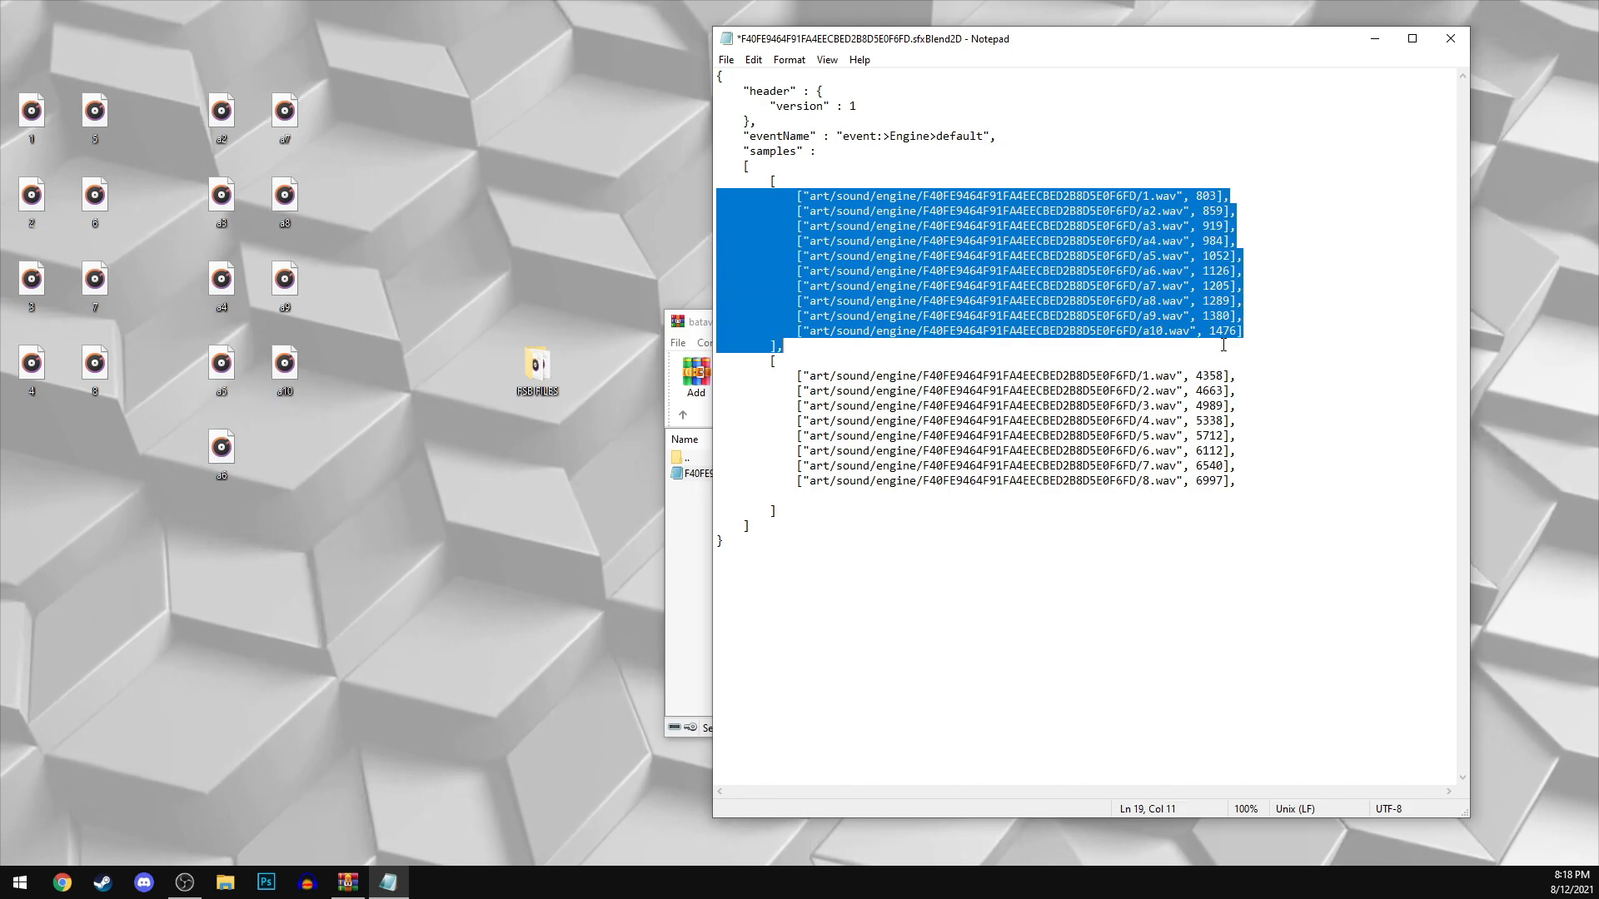
Step: Remove the trailing comma after the 8.wav entry and highlight the last entry of each samples block
{"action": "left_click", "coordinate": [1333, 482]}
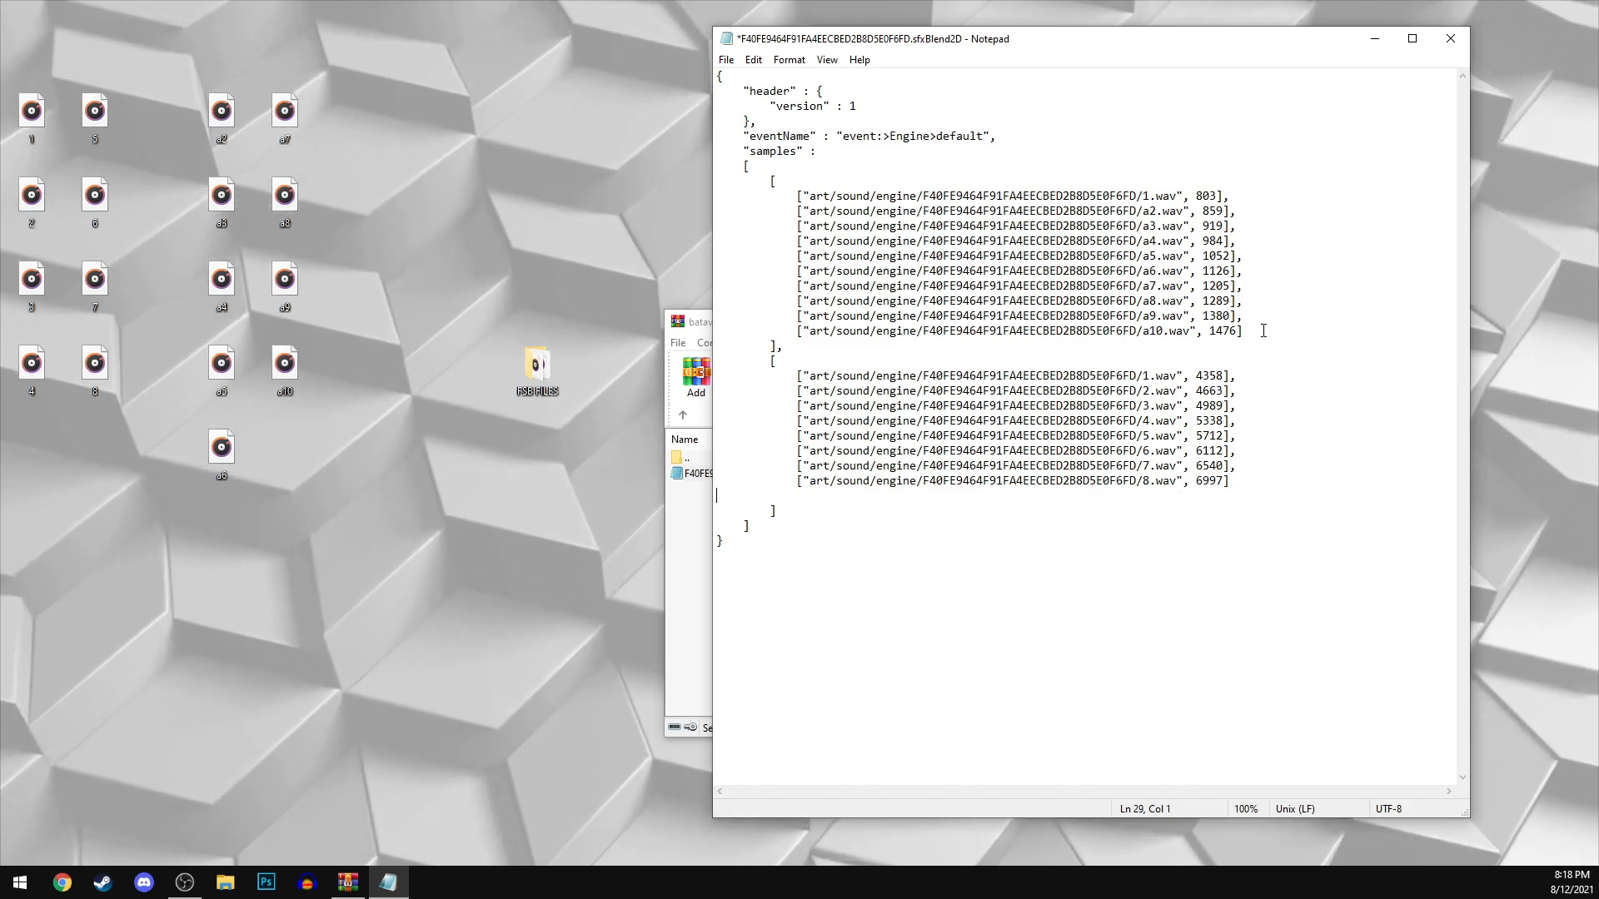
{"action": "left_click_drag", "start_coordinate": [1263, 331], "coordinate": [735, 330]}
{"action": "left_click", "coordinate": [776, 361]}
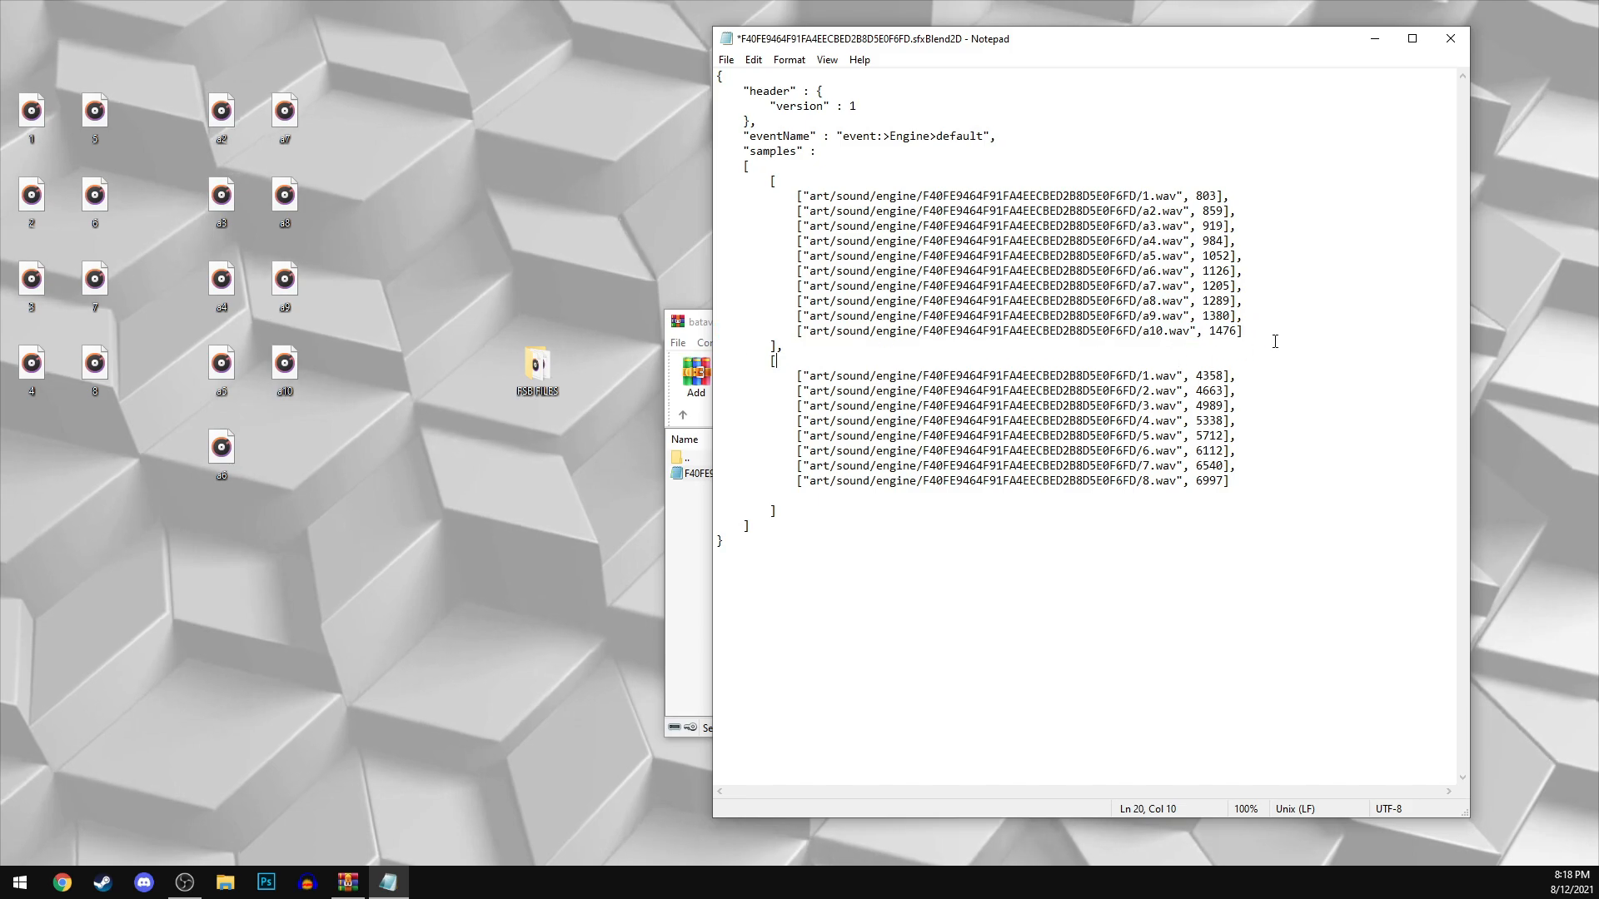
{"action": "left_click_drag", "start_coordinate": [1211, 330], "coordinate": [1241, 332]}
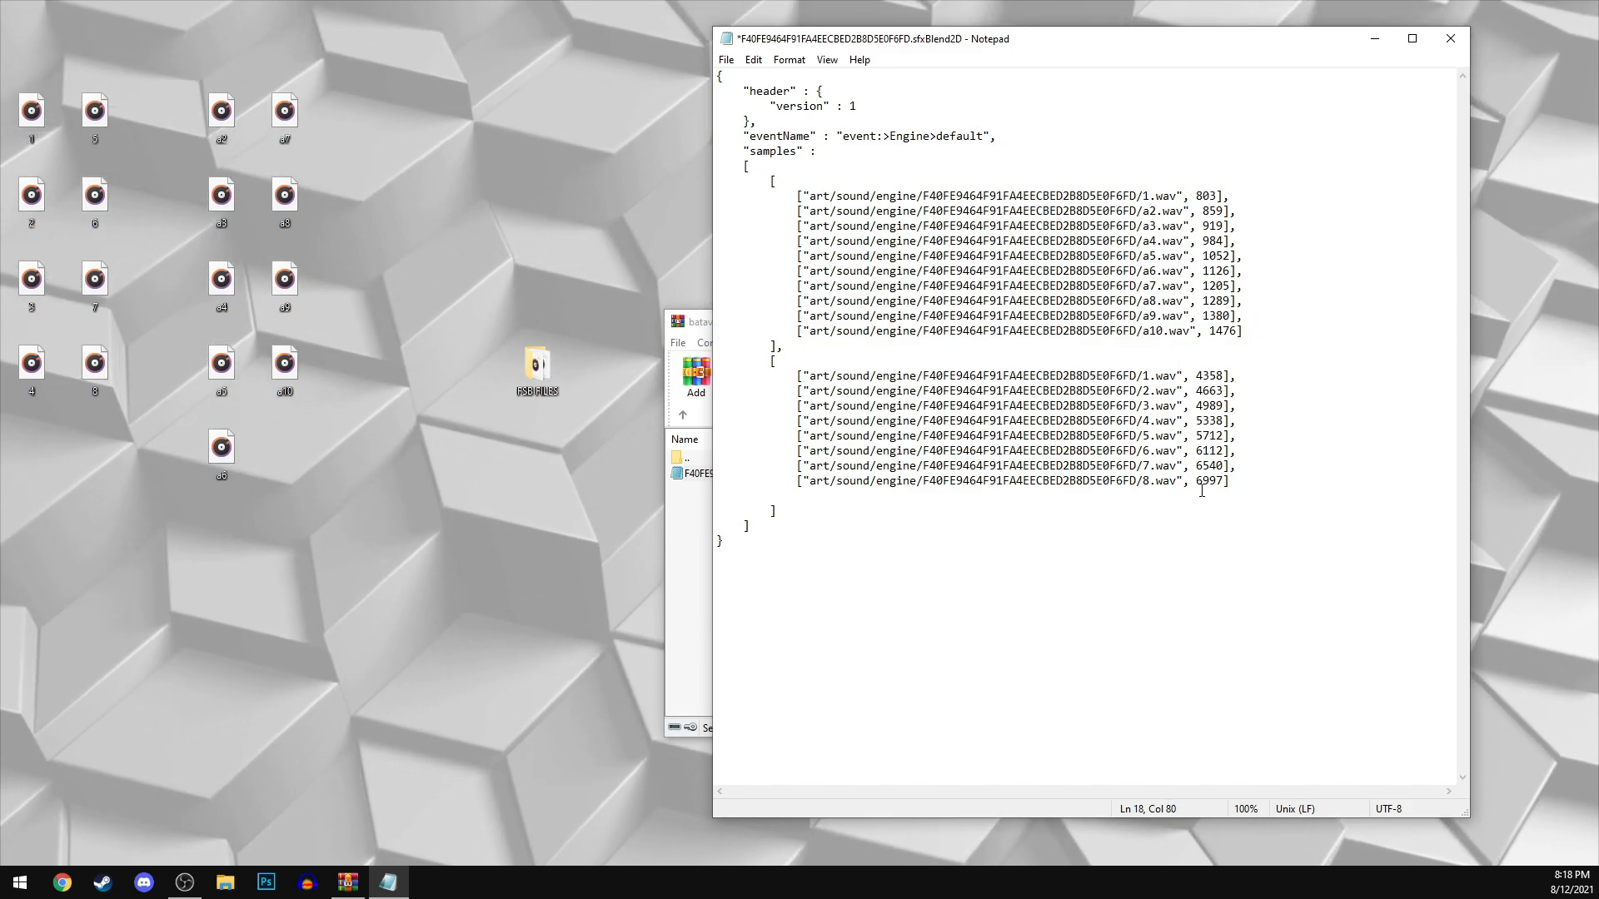
{"action": "left_click_drag", "start_coordinate": [1204, 482], "coordinate": [688, 488]}
{"action": "left_click", "coordinate": [1233, 483]}
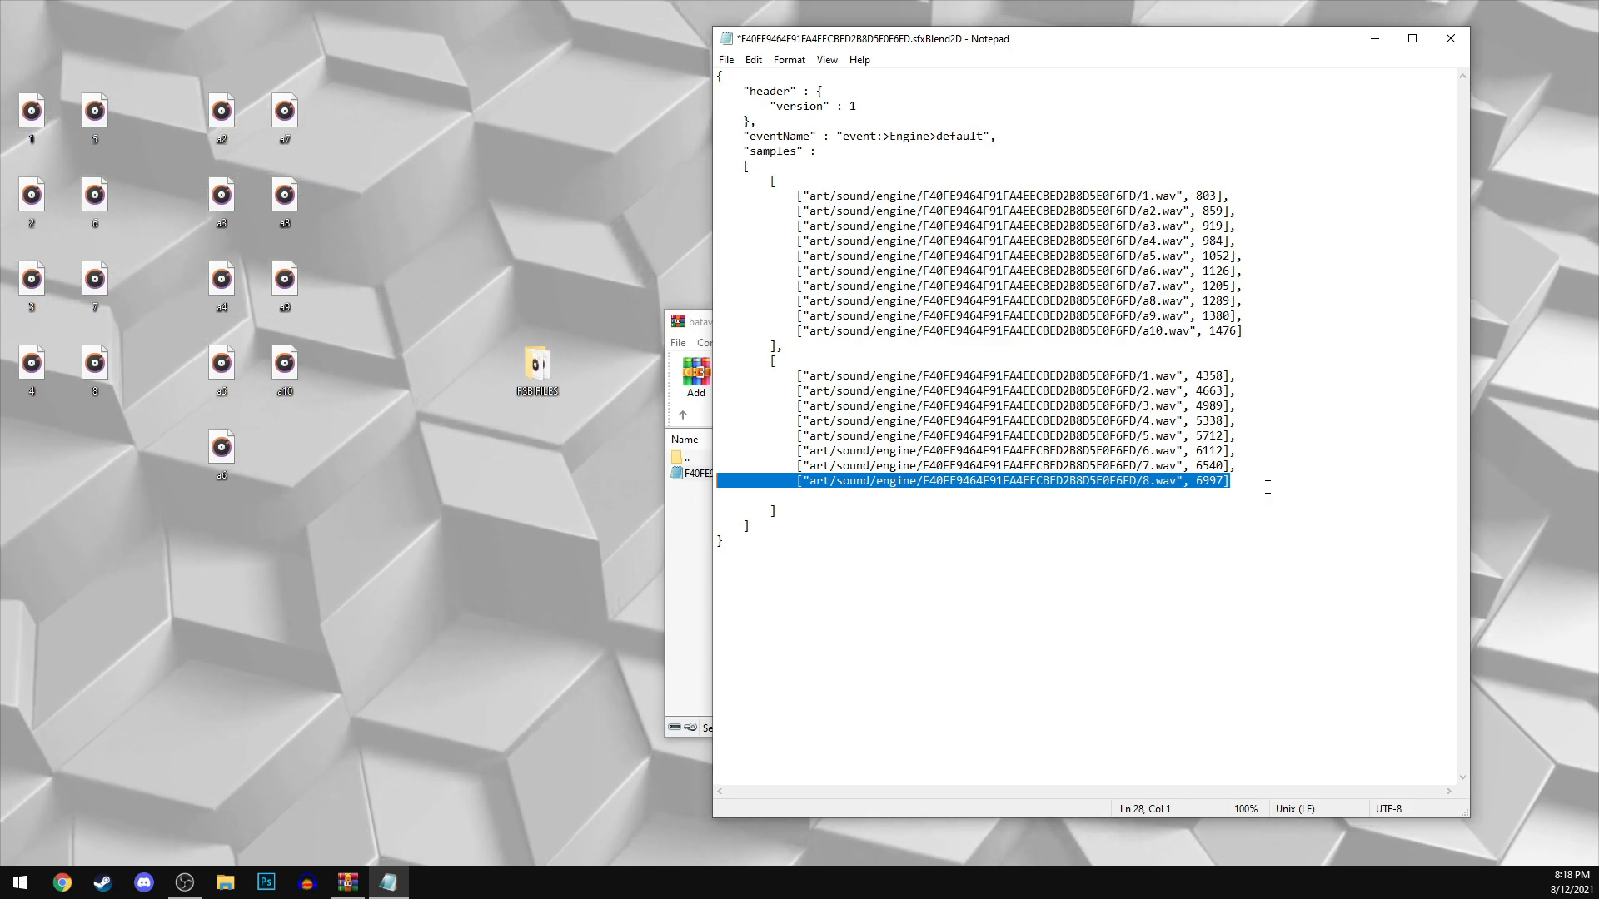
Step: Examine the comma ending the second block's first entry and the numeric values of both blocks' first entries
{"action": "left_click_drag", "start_coordinate": [1176, 375], "coordinate": [1239, 379]}
{"action": "left_click", "coordinate": [1236, 378]}
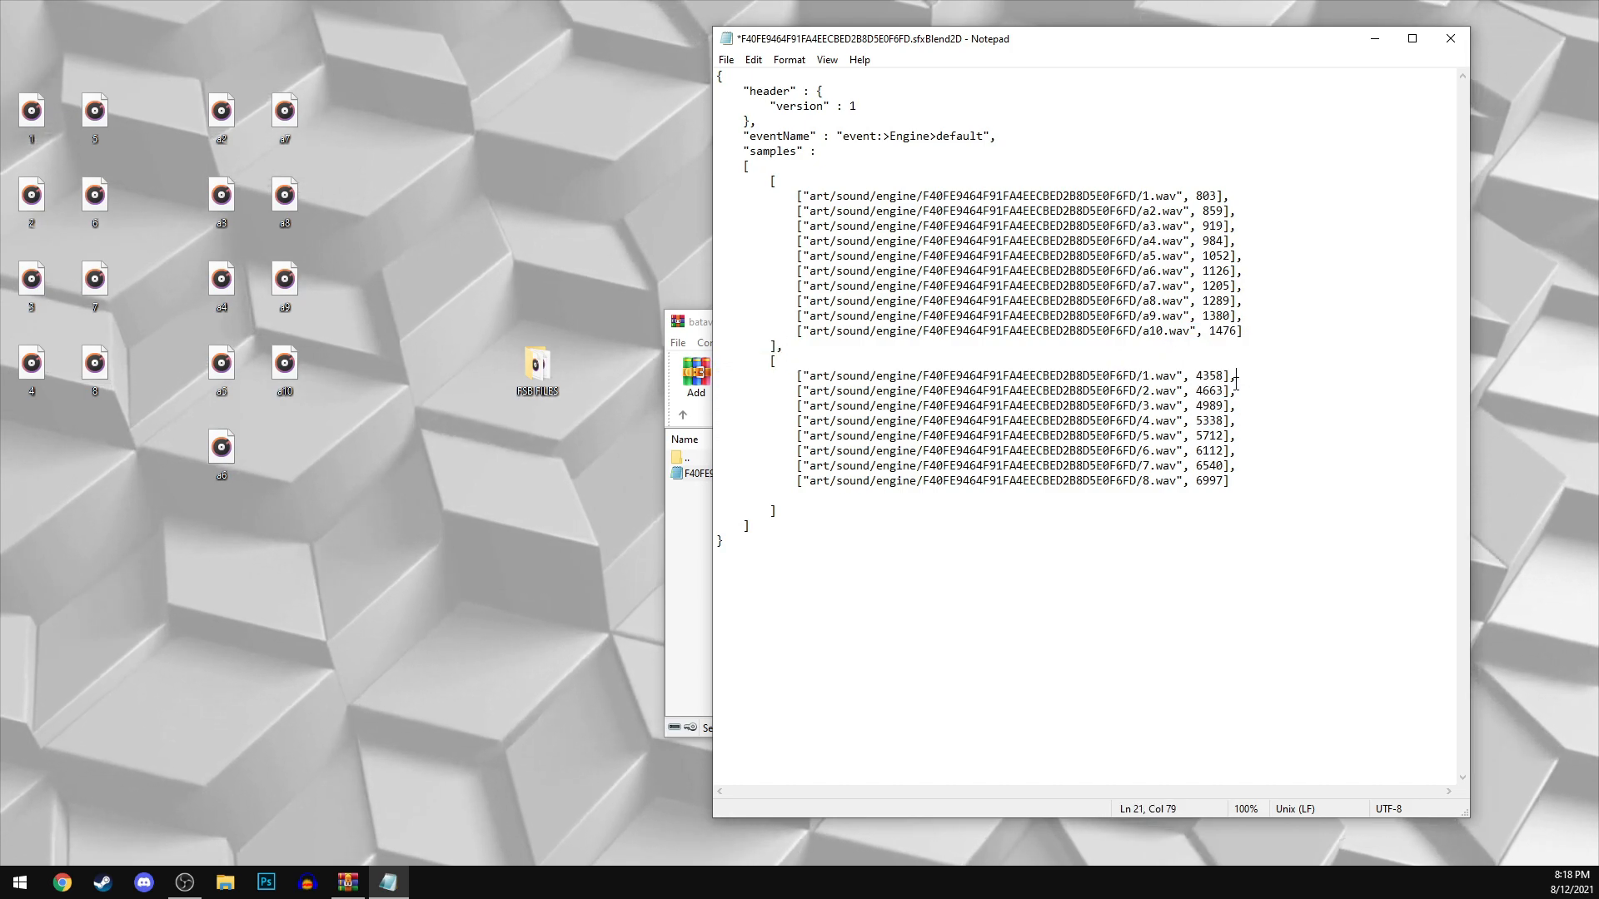
{"action": "left_click_drag", "start_coordinate": [790, 391], "coordinate": [1252, 372]}
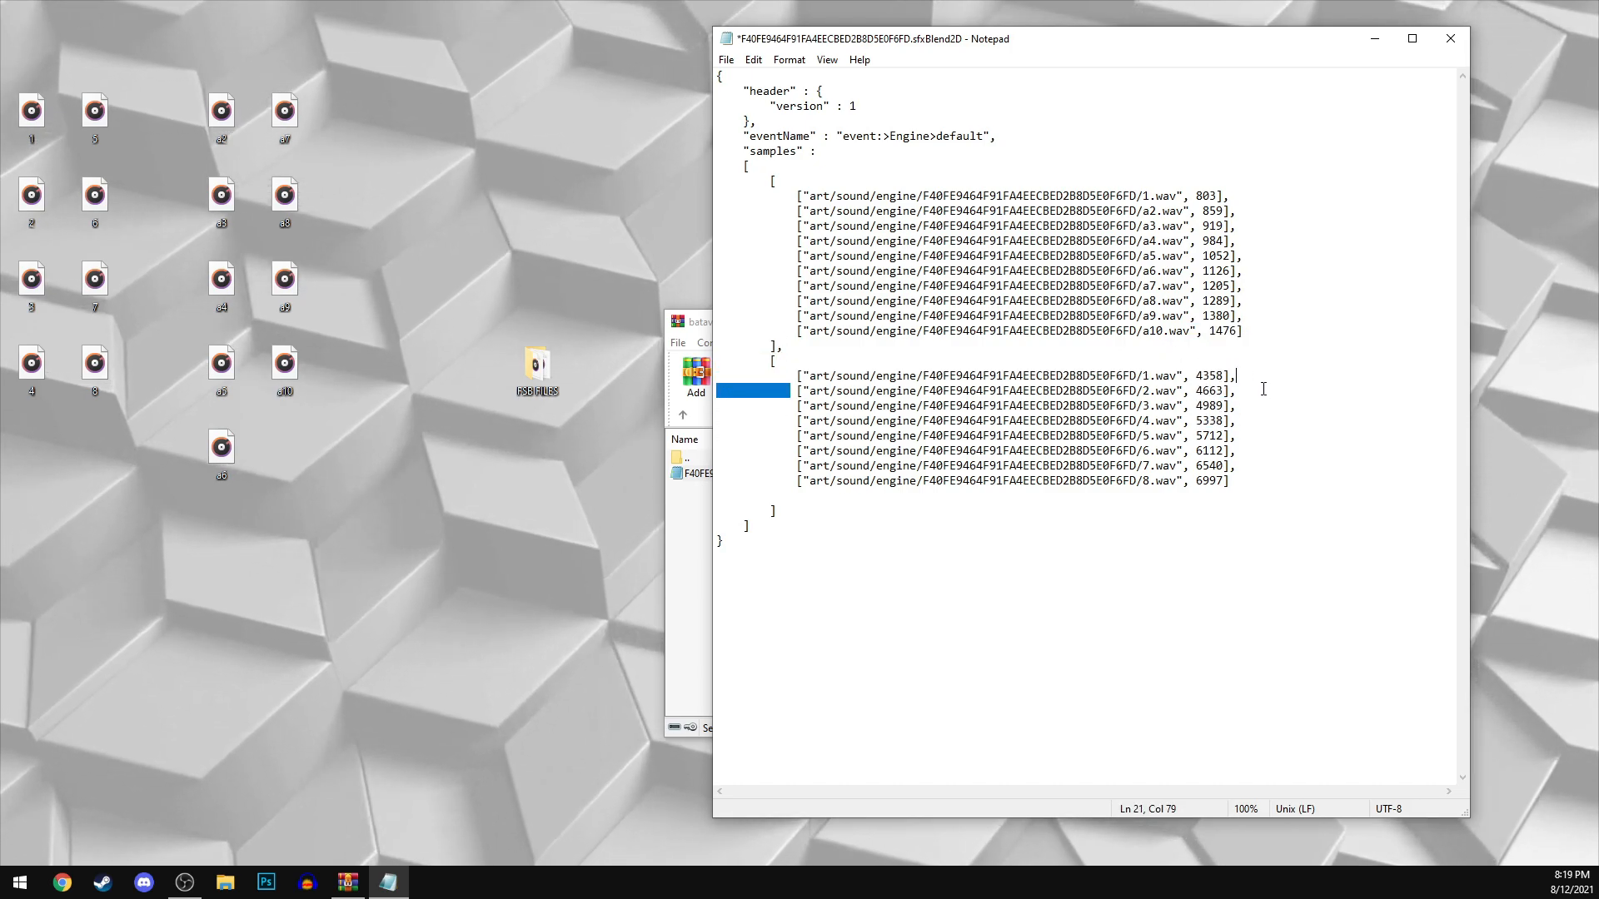
{"action": "left_click", "coordinate": [1264, 390]}
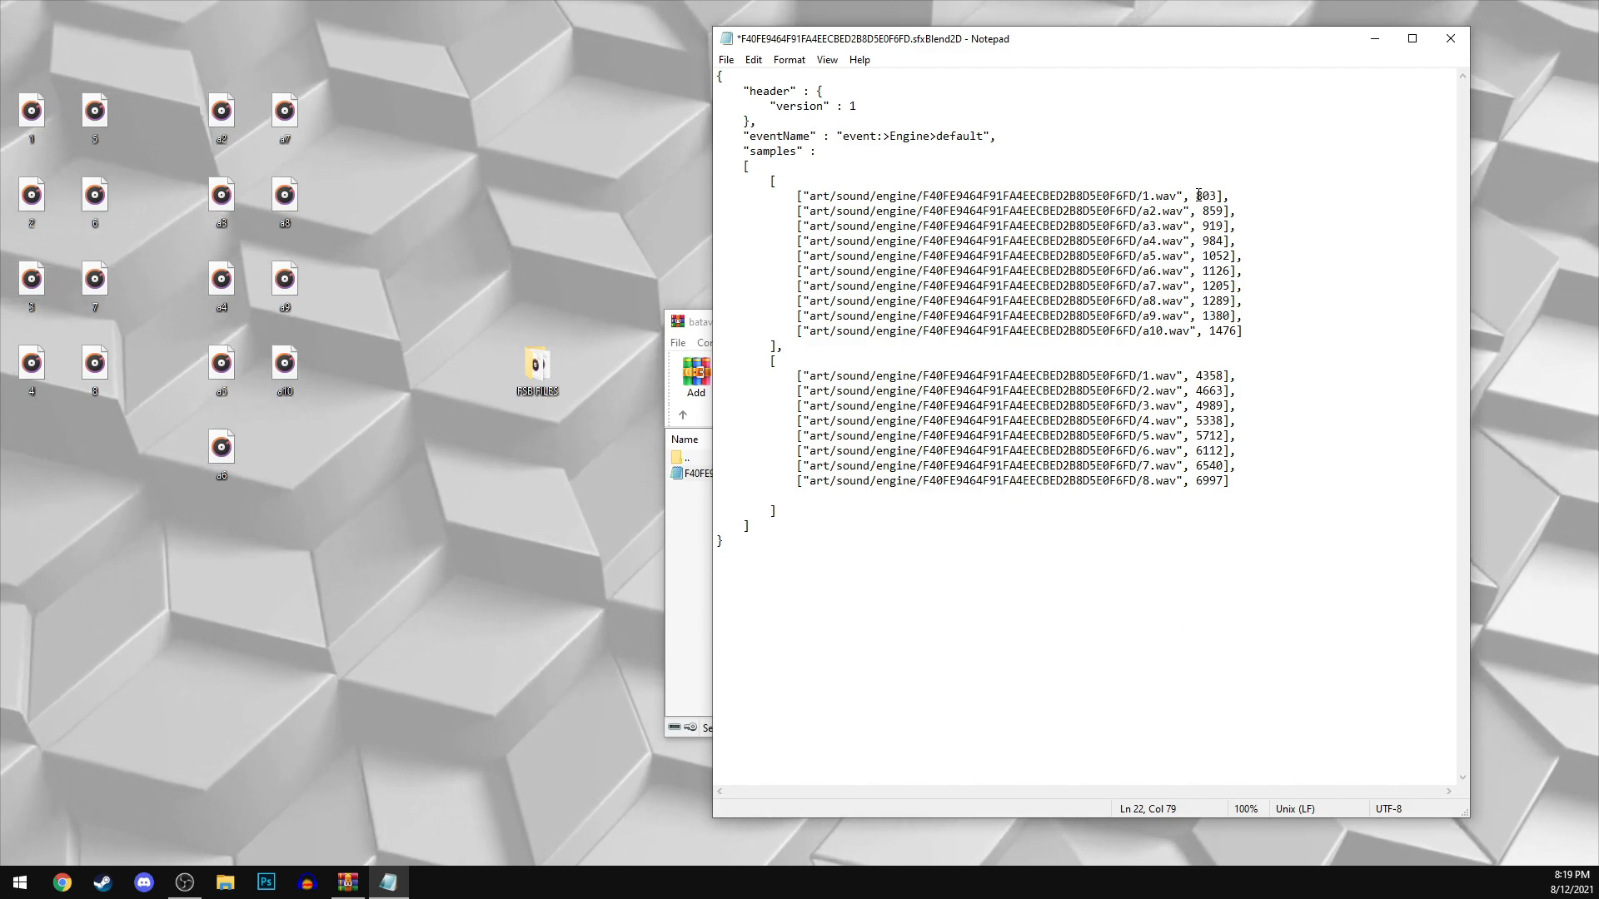
{"action": "left_click_drag", "start_coordinate": [1198, 195], "coordinate": [1219, 198]}
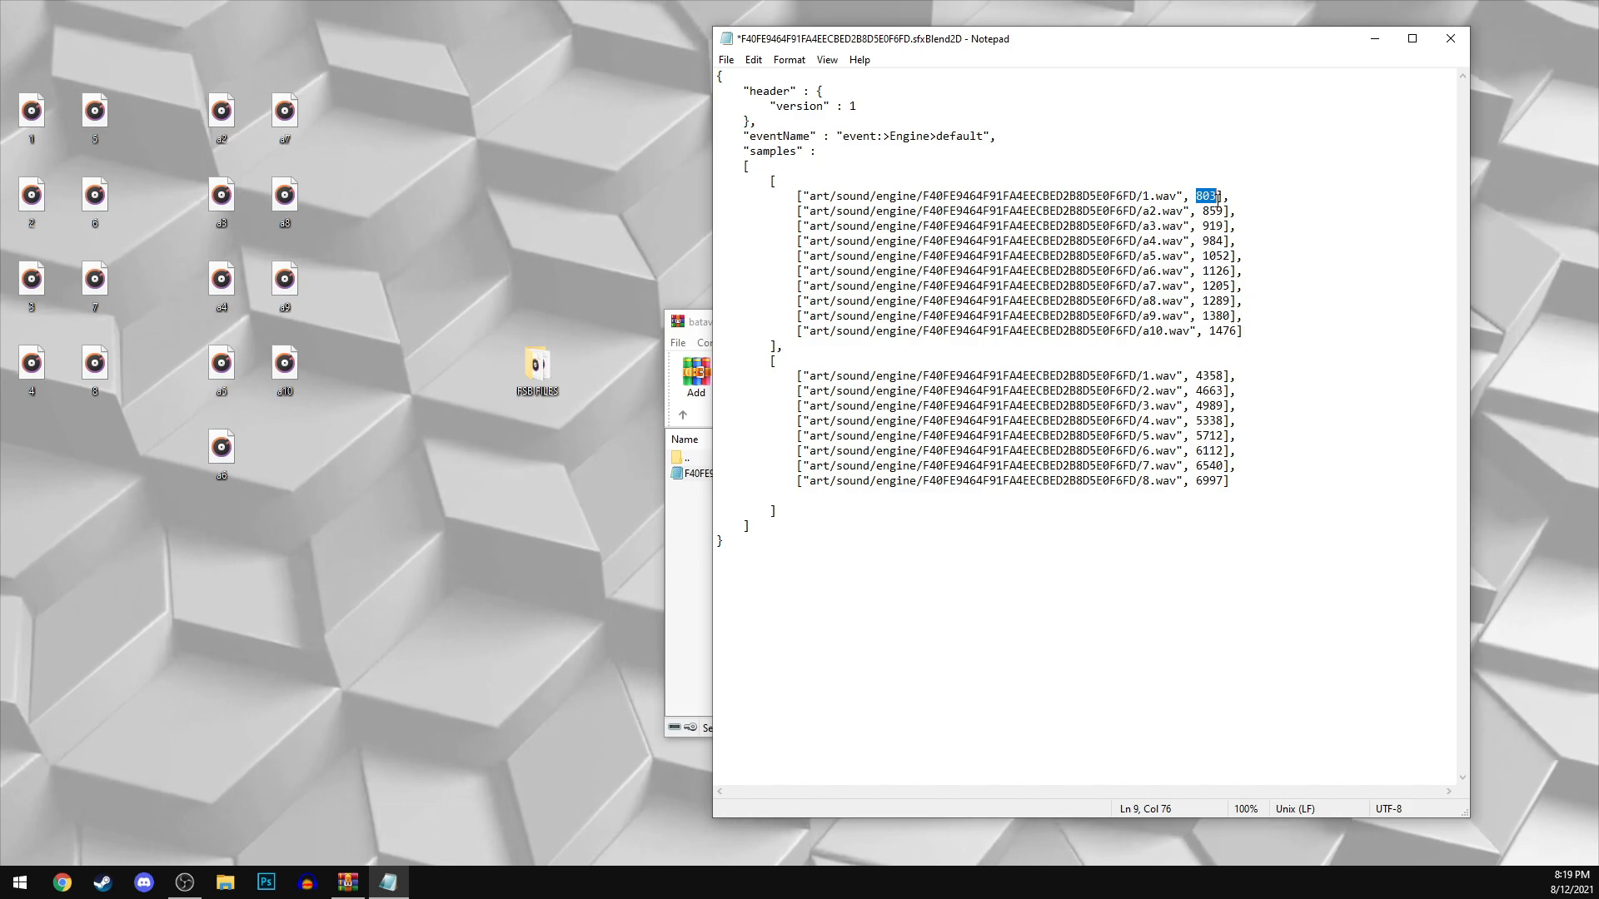
{"action": "left_click_drag", "start_coordinate": [1190, 376], "coordinate": [1231, 377]}
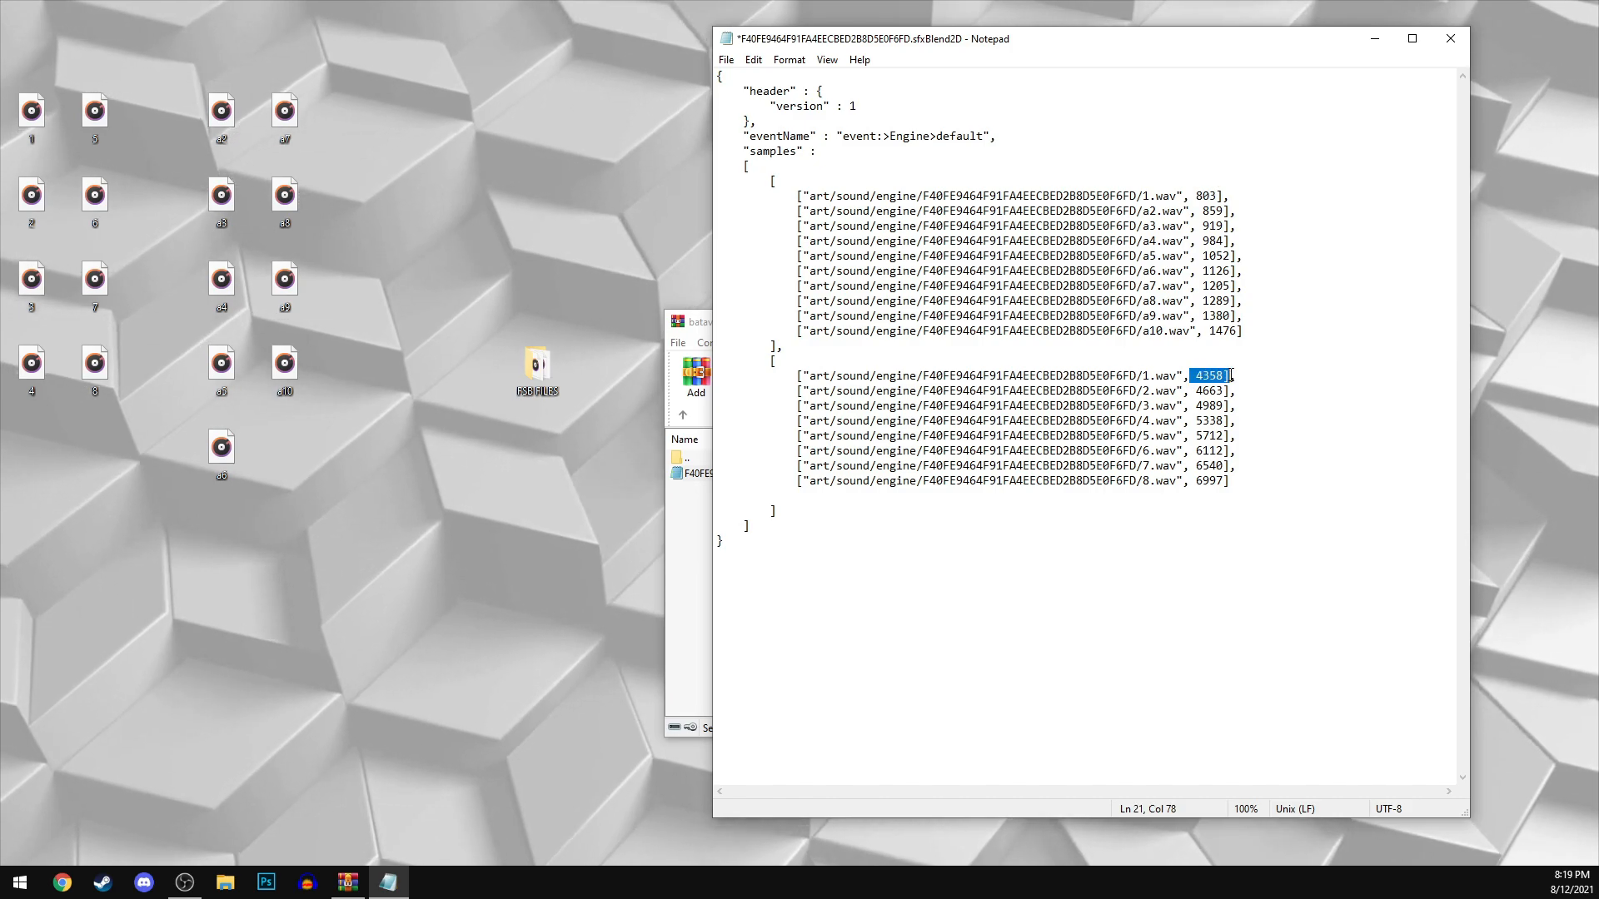
{"action": "left_click", "coordinate": [1224, 376]}
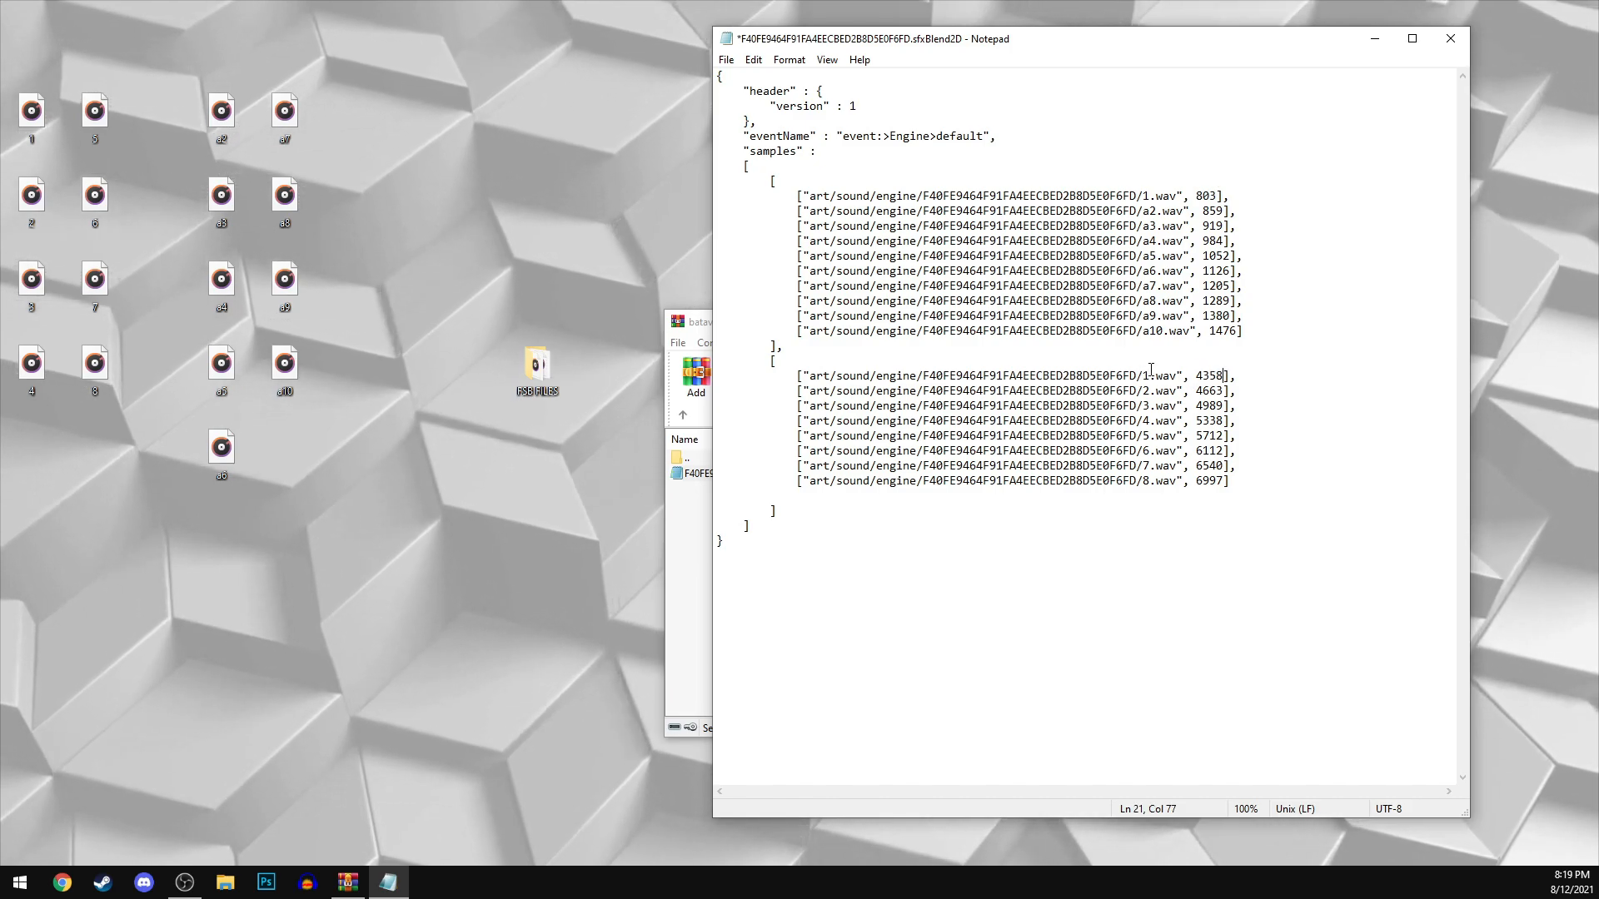
Step: Set the value of the 1.wav entry in the second samples block to 800, keeping its closing bracket
{"action": "left_click", "coordinate": [1149, 372]}
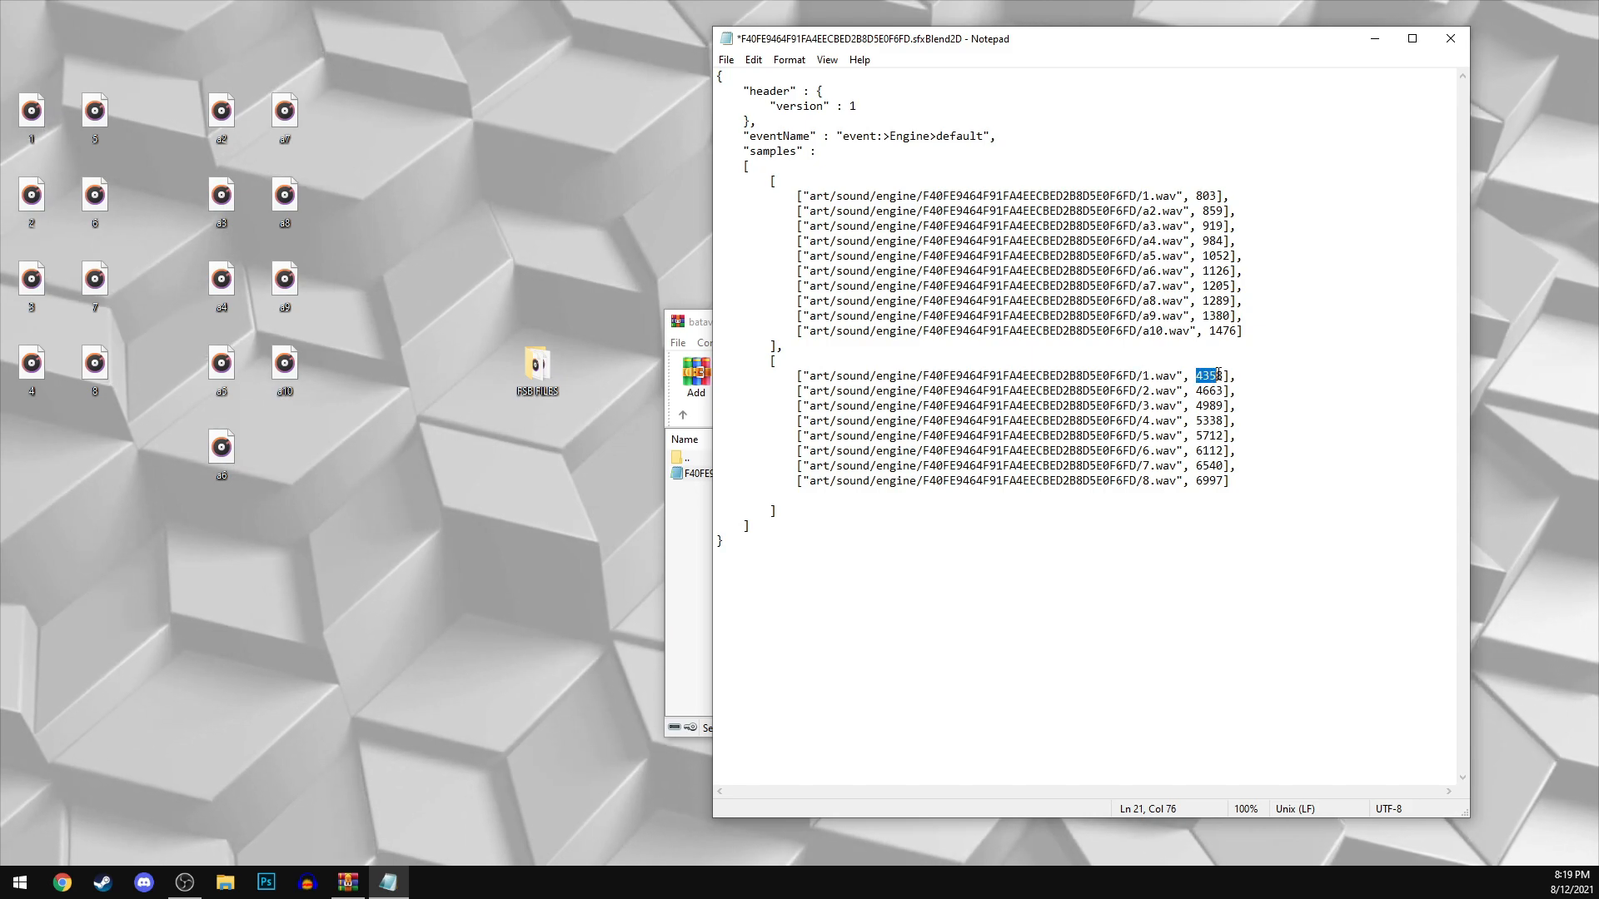
{"action": "left_click_drag", "start_coordinate": [1219, 374], "coordinate": [1233, 376]}
{"action": "type", "text": "800"}
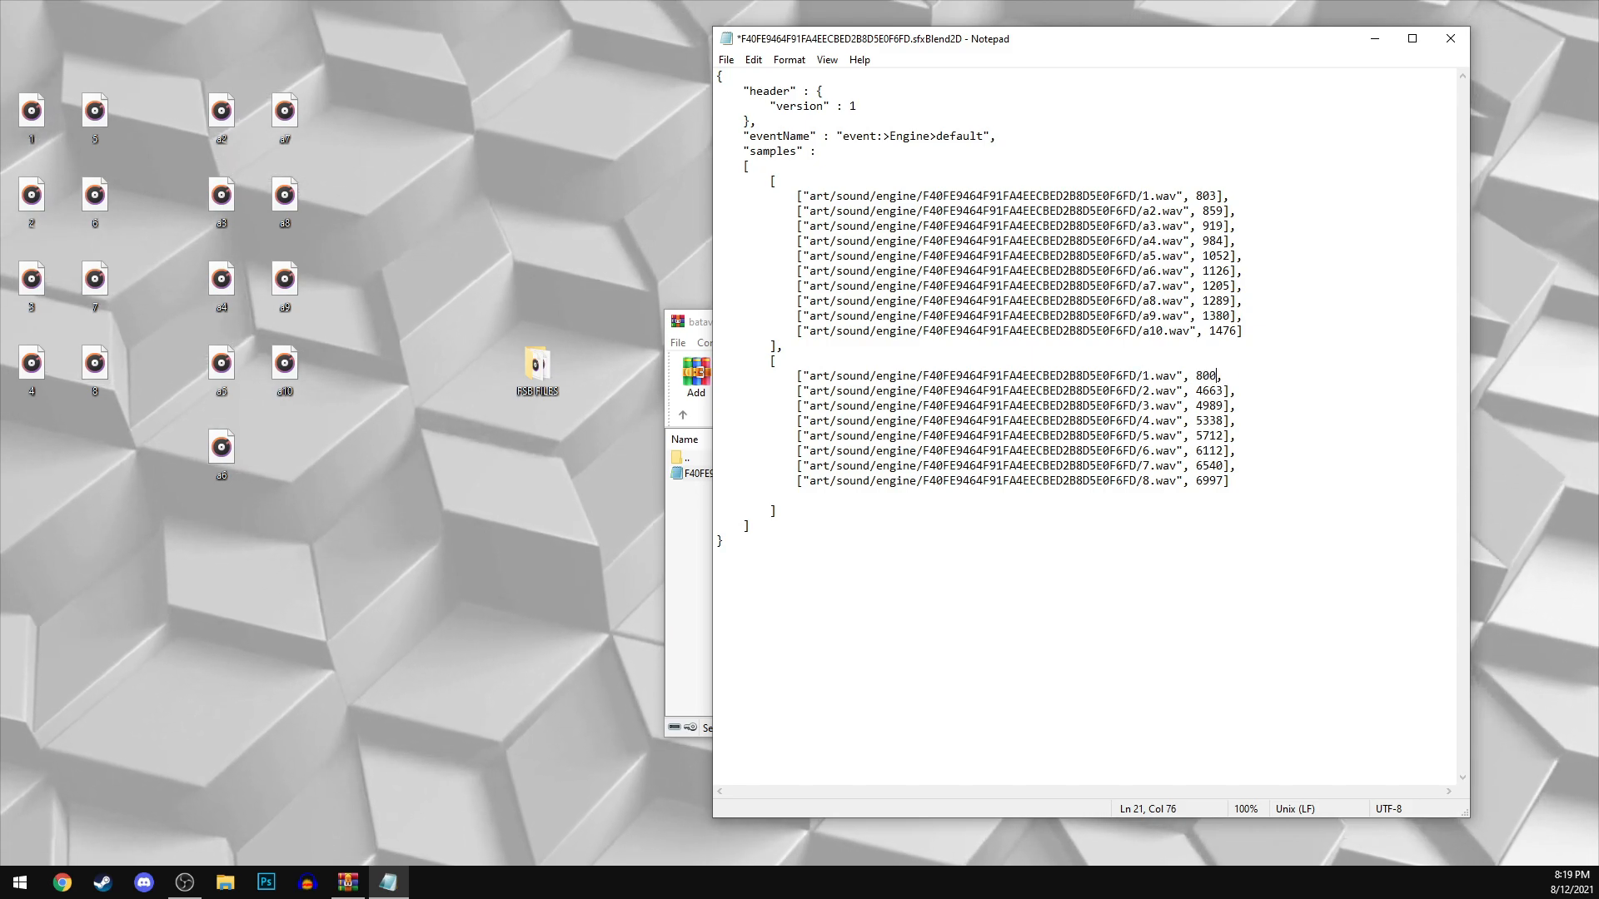
{"action": "type", "text": "]"}
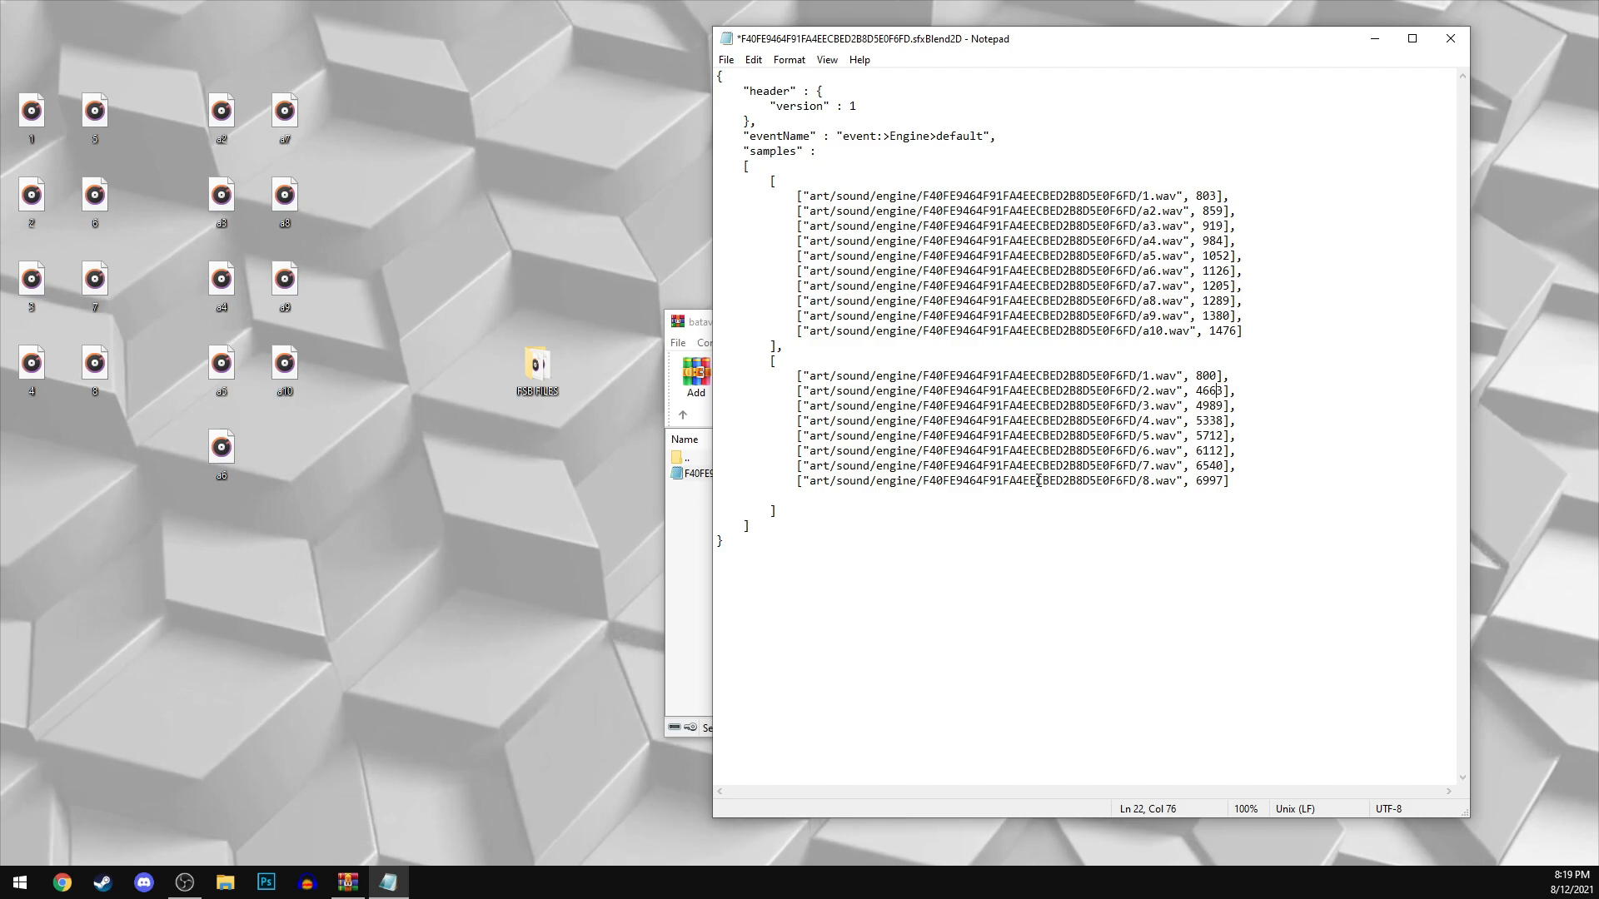
Step: Set the value of the 2.wav entry in the second samples block to 1600
{"action": "key", "text": "Left"}
{"action": "key", "text": "Left"}
{"action": "key", "text": "Left"}
{"action": "key", "text": "Down"}
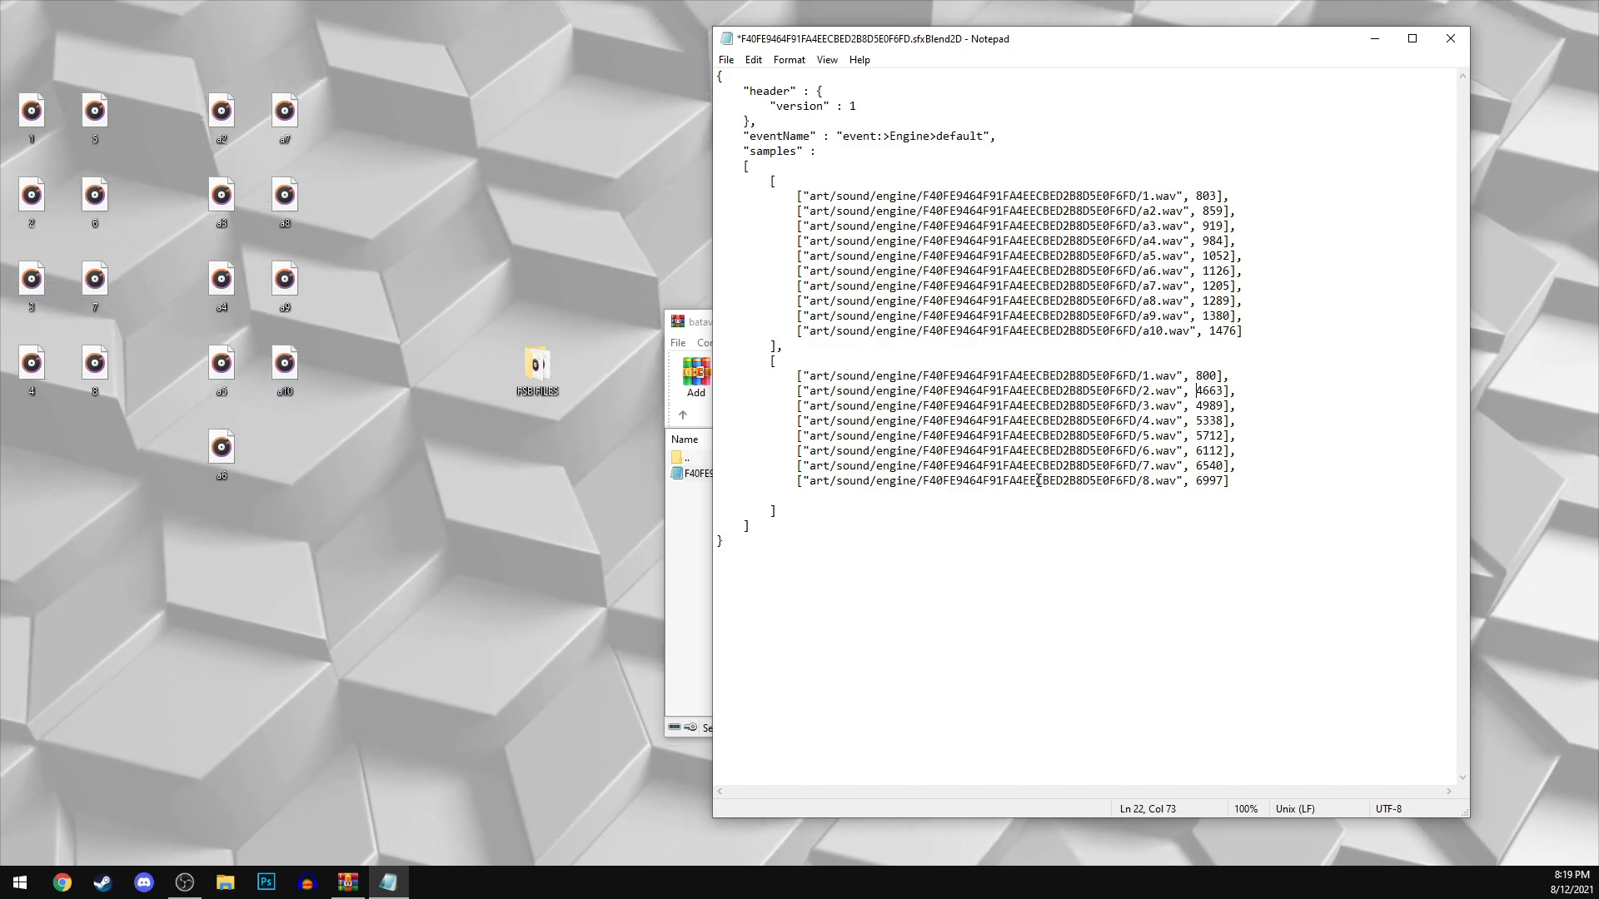
{"action": "left_click", "coordinate": [1218, 198]}
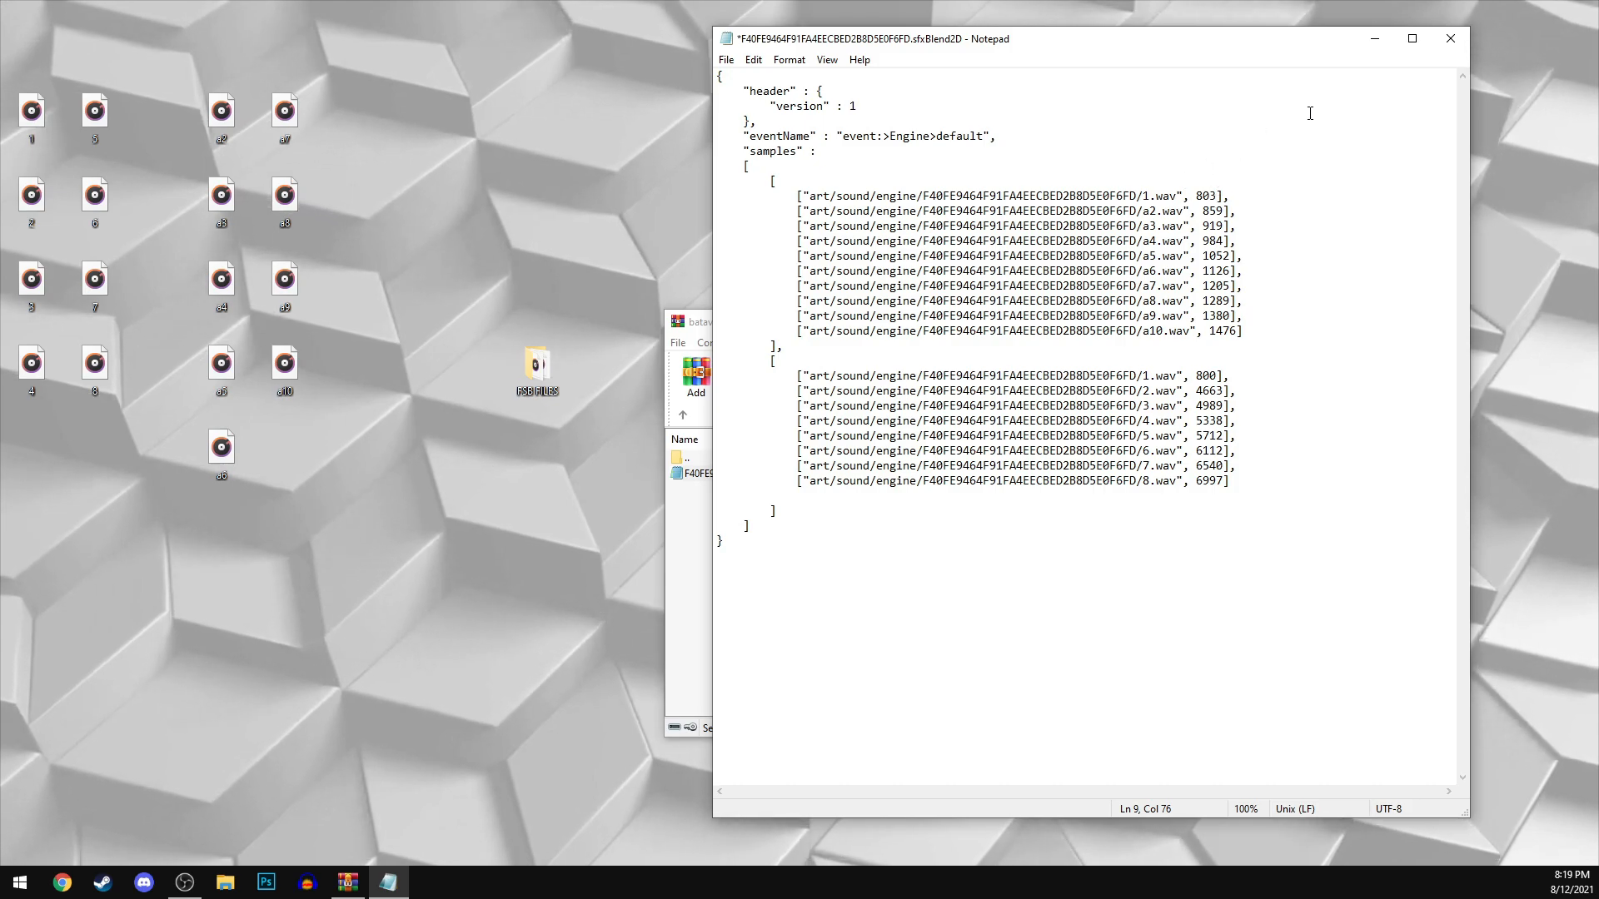
{"action": "double_click", "coordinate": [1209, 391]}
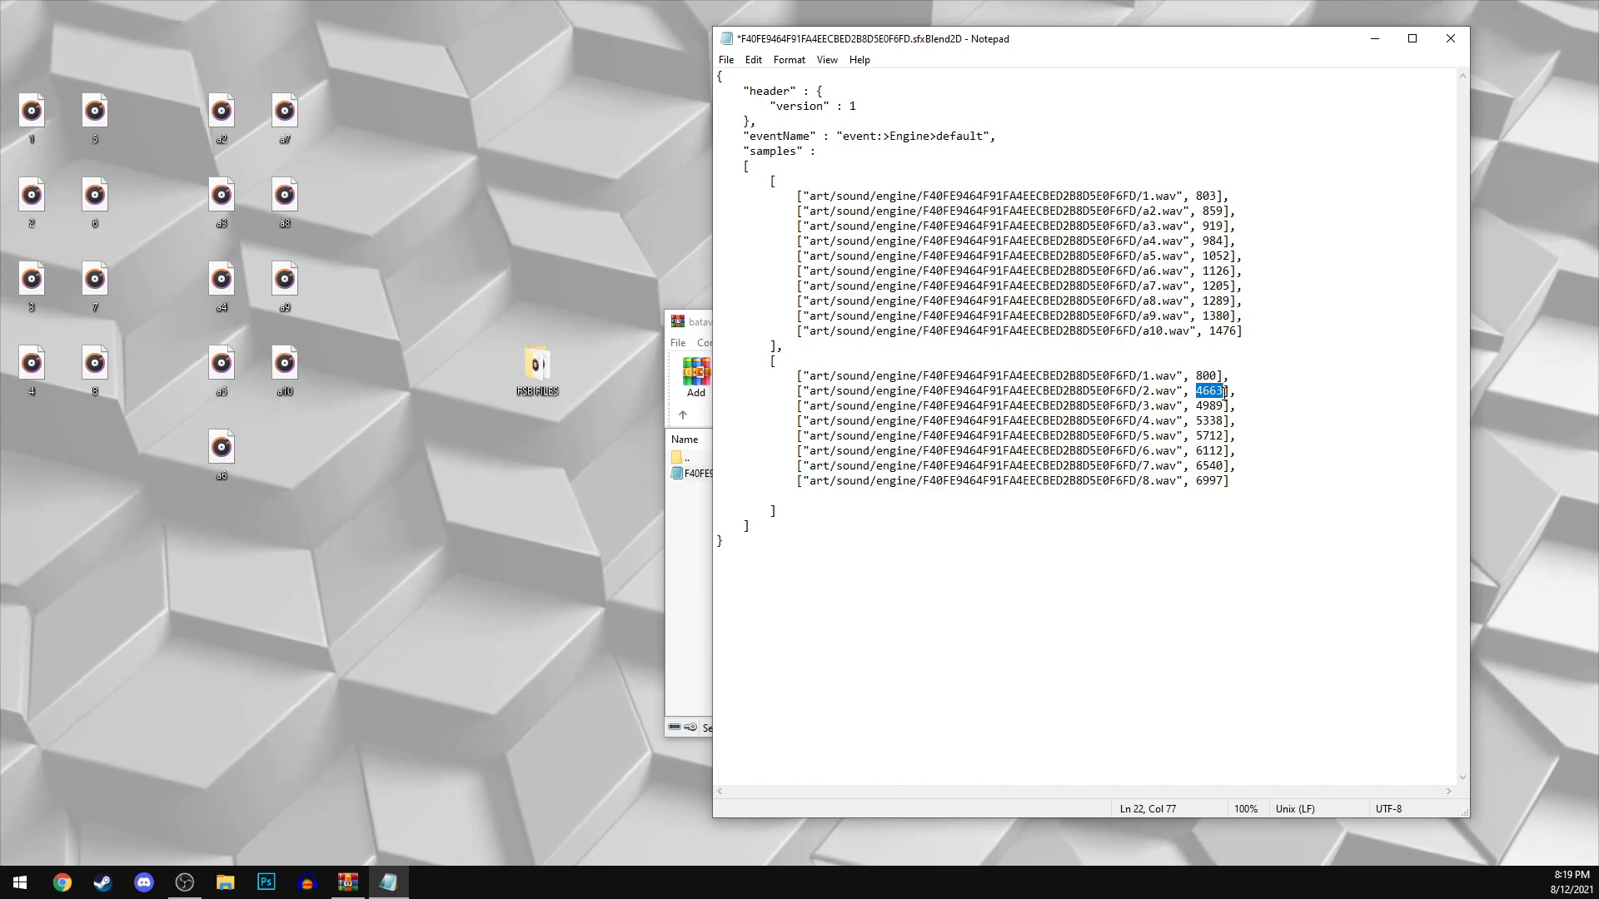
{"action": "type", "text": "160"}
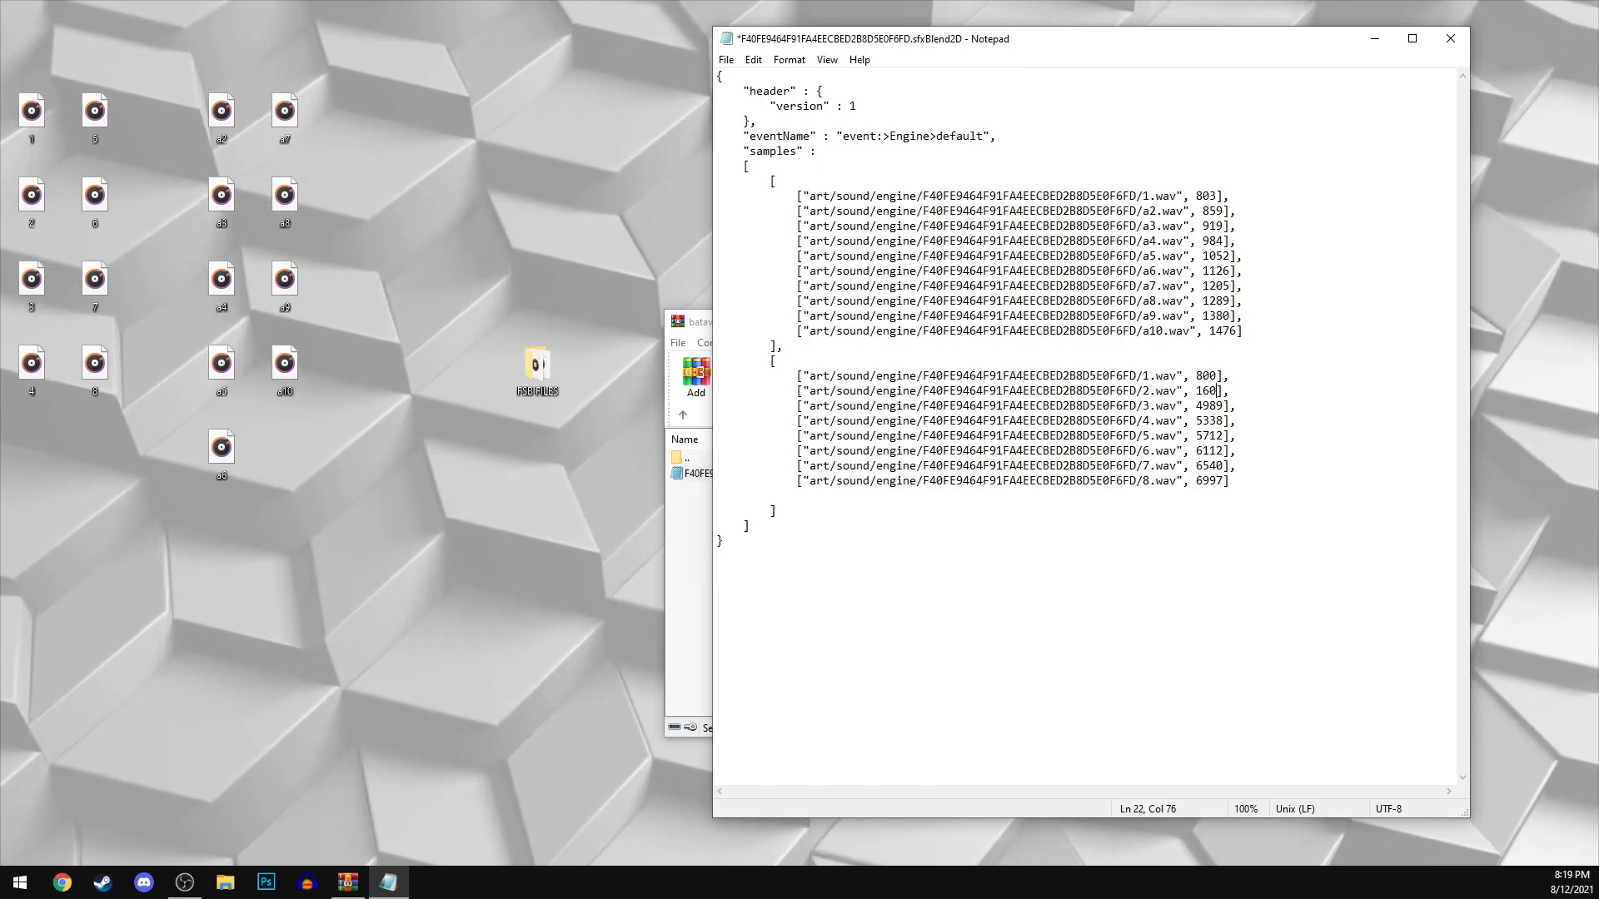
Step: Set the values of the 3.wav, 4.wav and 5.wav entries in the second samples block to 2400, 3200 and 4000
{"action": "key", "text": "BackSpace"}
{"action": "key", "text": "BackSpace"}
{"action": "key", "text": "BackSpace"}
{"action": "key", "text": "BackSpace"}
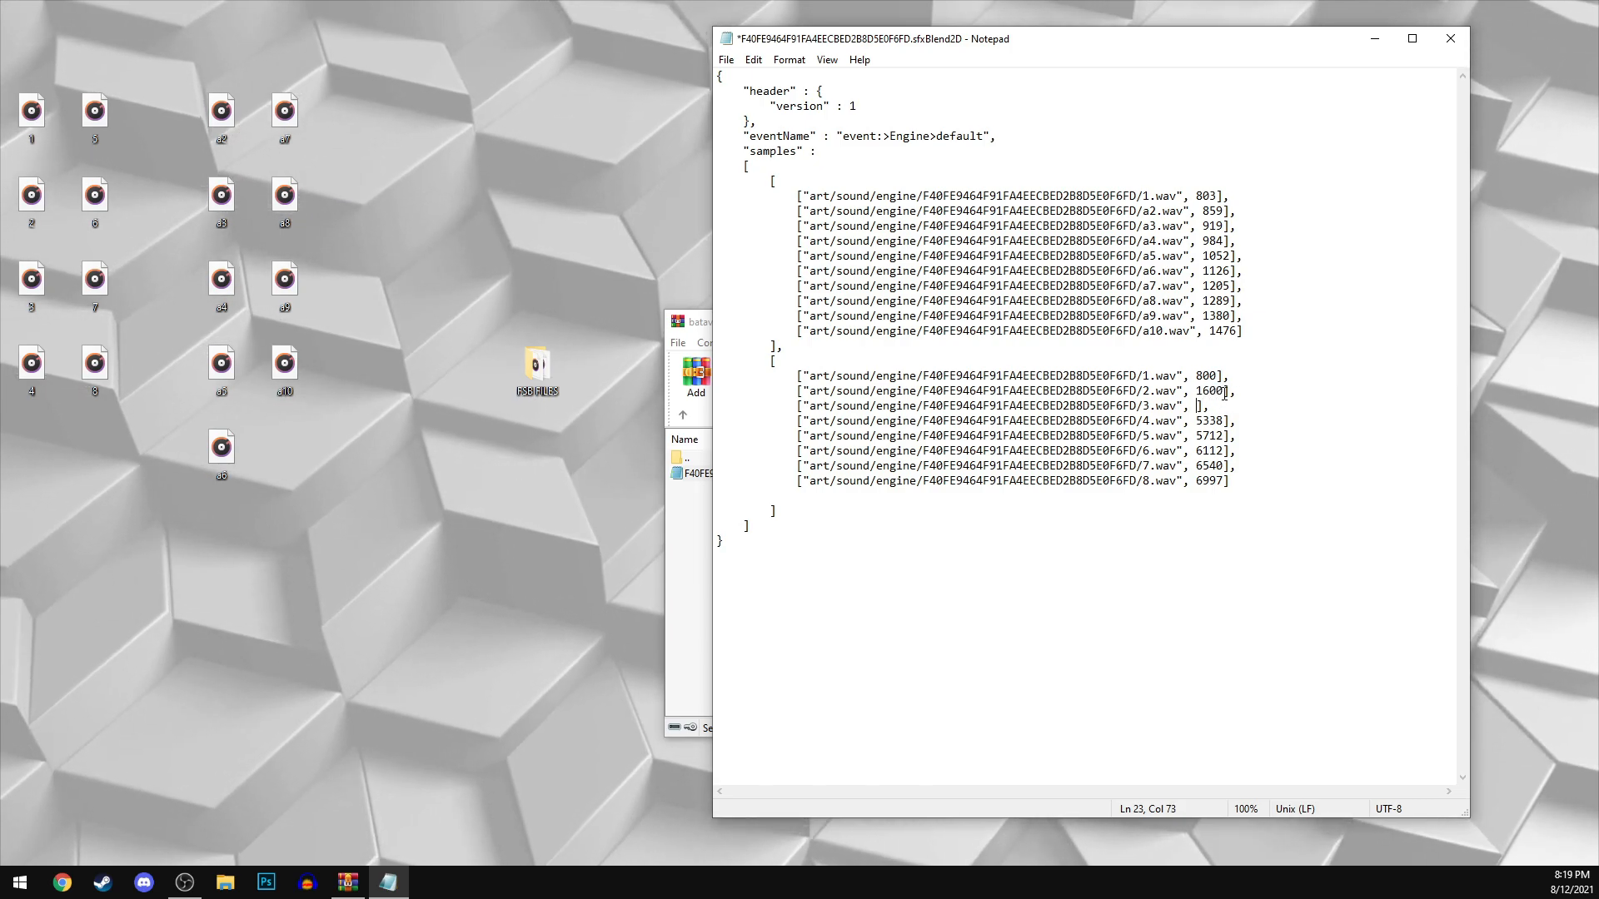
{"action": "type", "text": "2400"}
{"action": "key", "text": "Down"}
{"action": "key", "text": "BackSpace"}
{"action": "key", "text": "BackSpace"}
{"action": "key", "text": "BackSpace"}
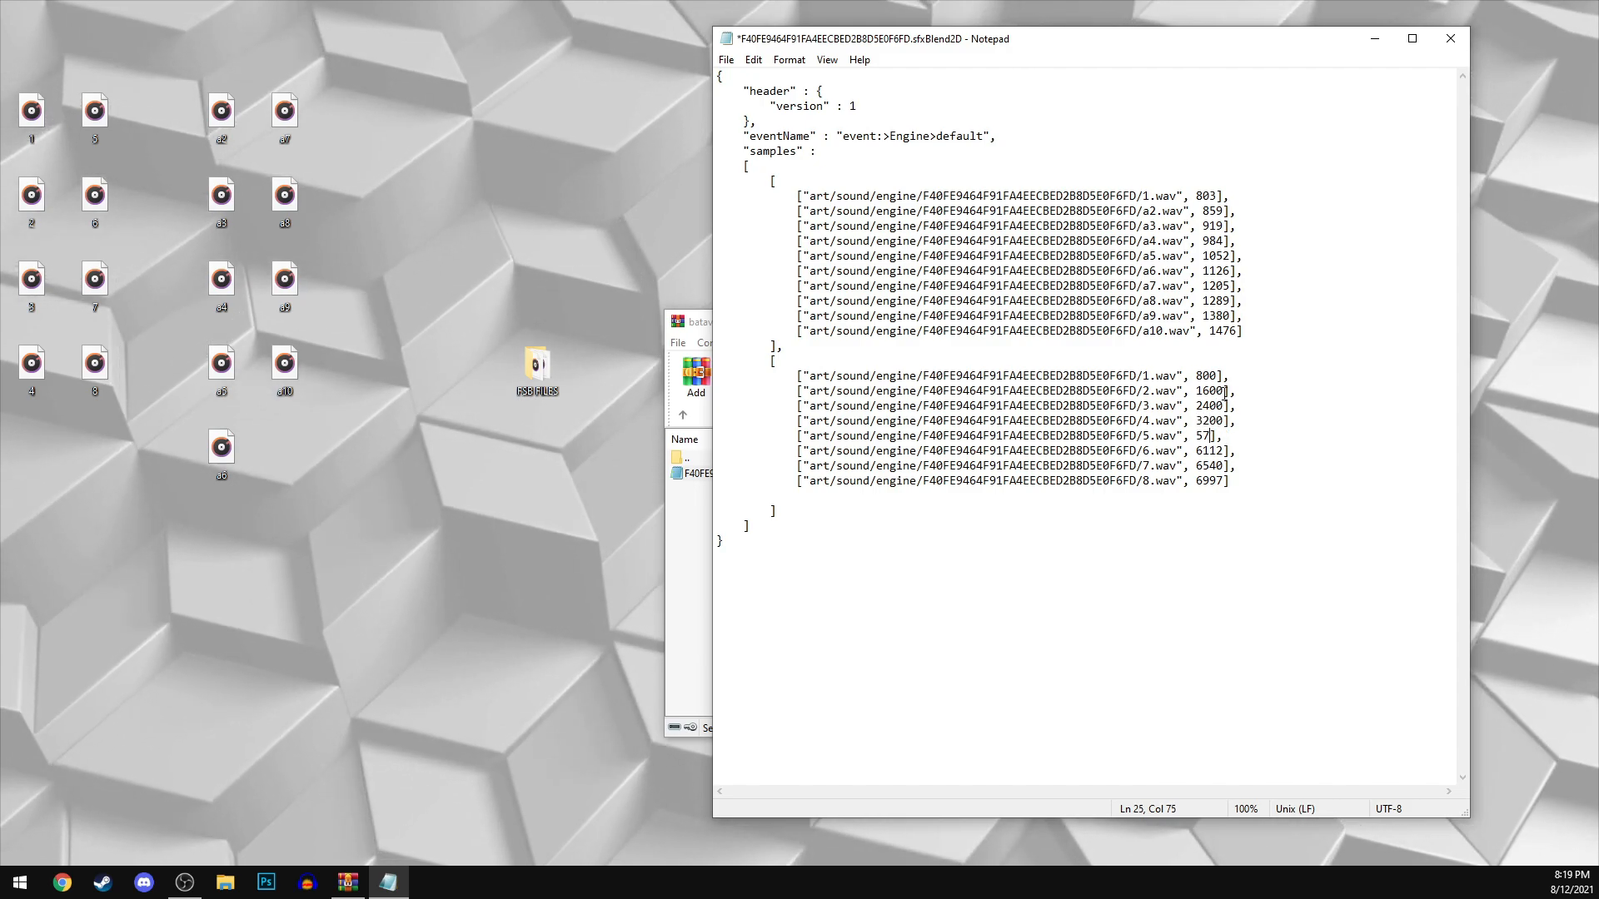
{"action": "type", "text": "00"}
Step: Set the value of the 6.wav entry in the second samples block to 5000
{"action": "key", "text": "Down"}
{"action": "key", "text": "BackSpace"}
{"action": "key", "text": "BackSpace"}
{"action": "key", "text": "BackSpace"}
{"action": "key", "text": "BackSpace"}
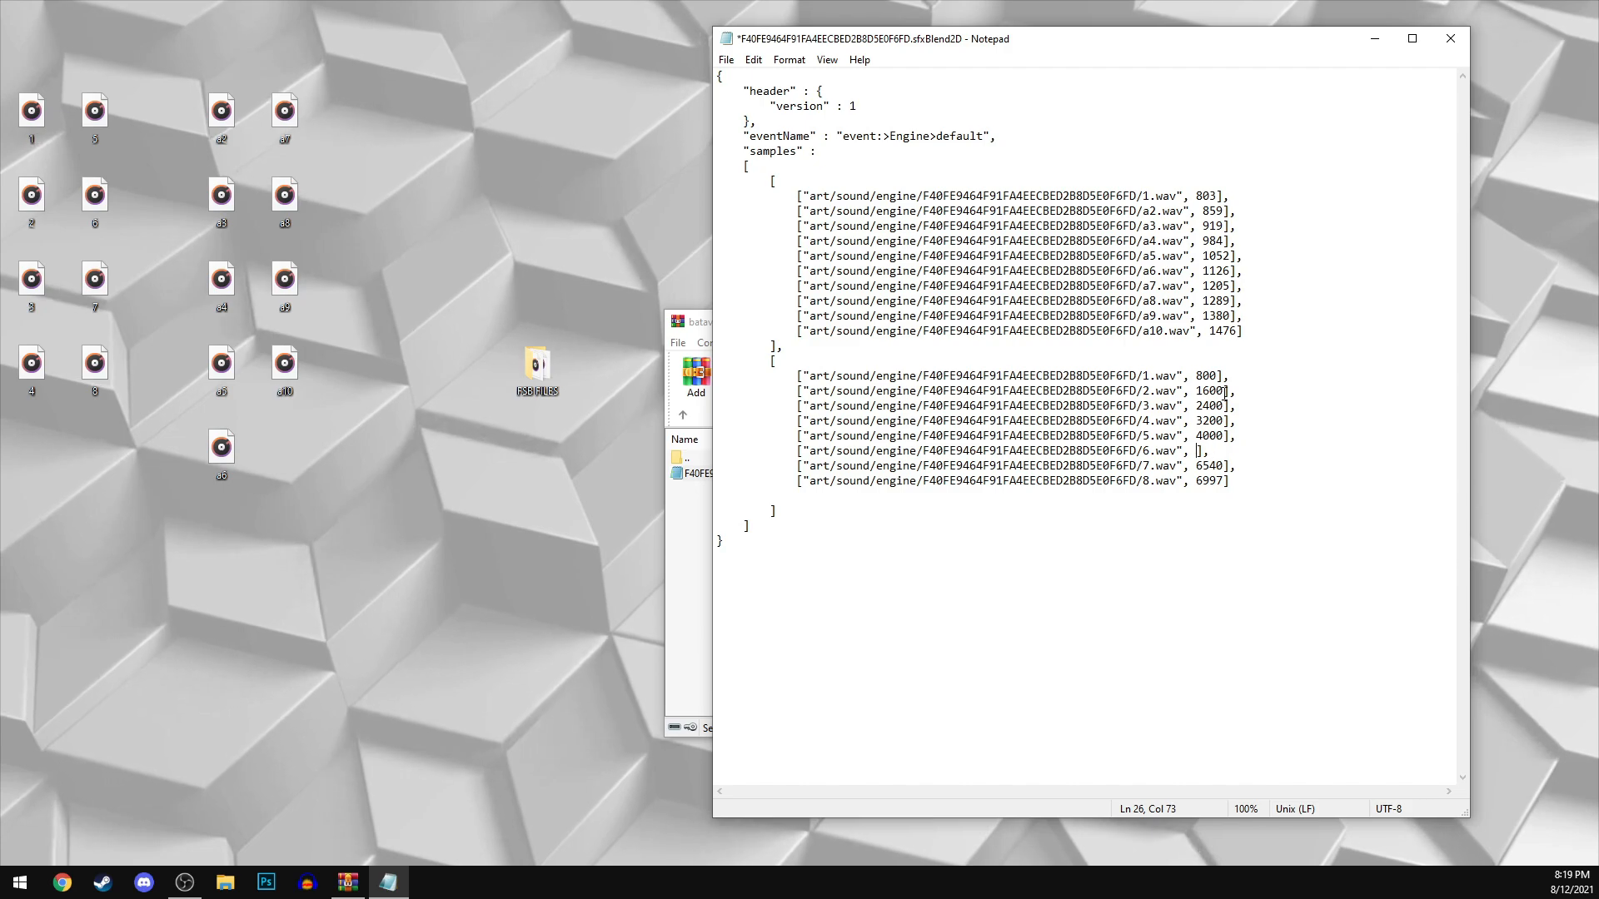
{"action": "type", "text": "500"}
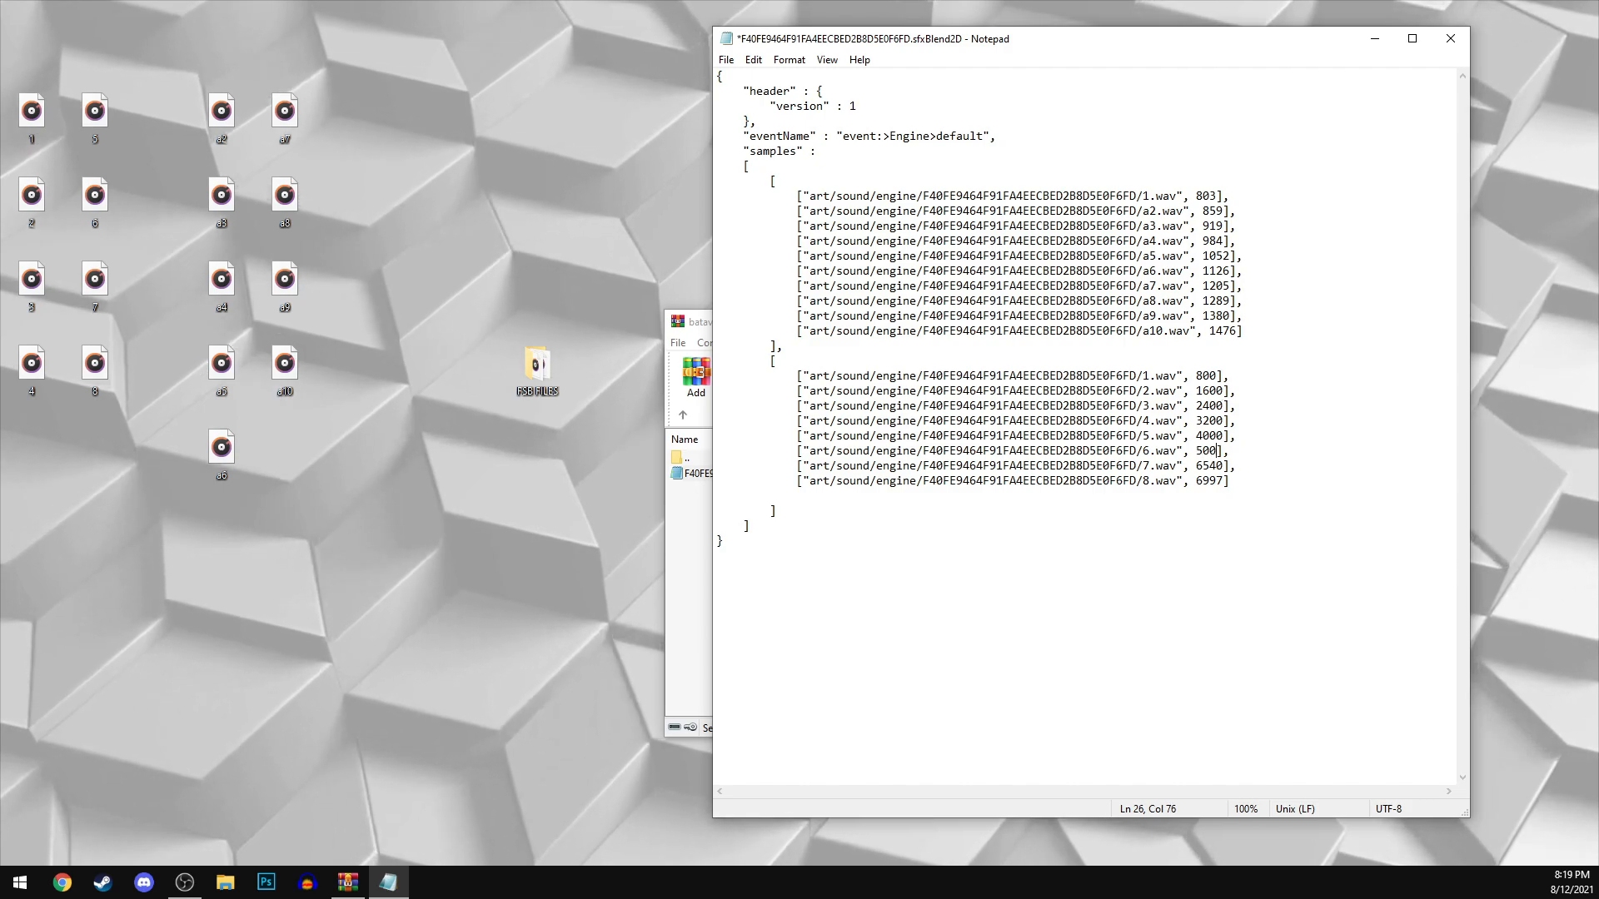
{"action": "type", "text": "0"}
Step: Set the value of the 7.wav entry to 6000 and the 8.wav entry to 7000 in the second samples block
{"action": "key", "text": "Down"}
{"action": "key", "text": "BackSpace"}
{"action": "key", "text": "BackSpace"}
{"action": "key", "text": "BackSpace"}
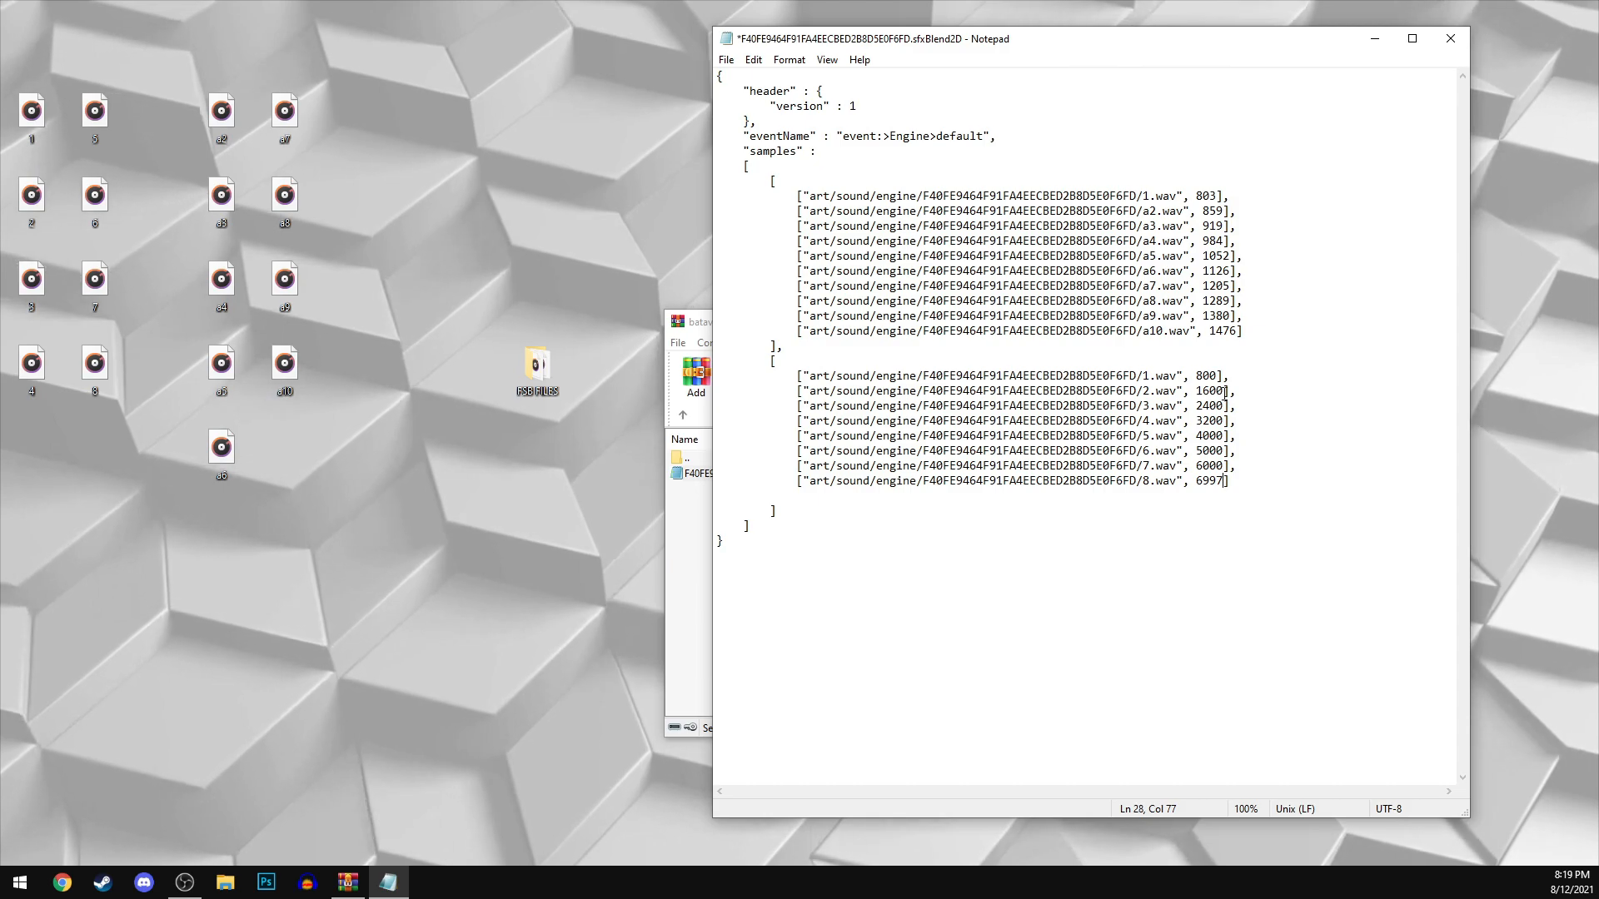
{"action": "key", "text": "BackSpace"}
{"action": "key", "text": "BackSpace"}
{"action": "key", "text": "BackSpace"}
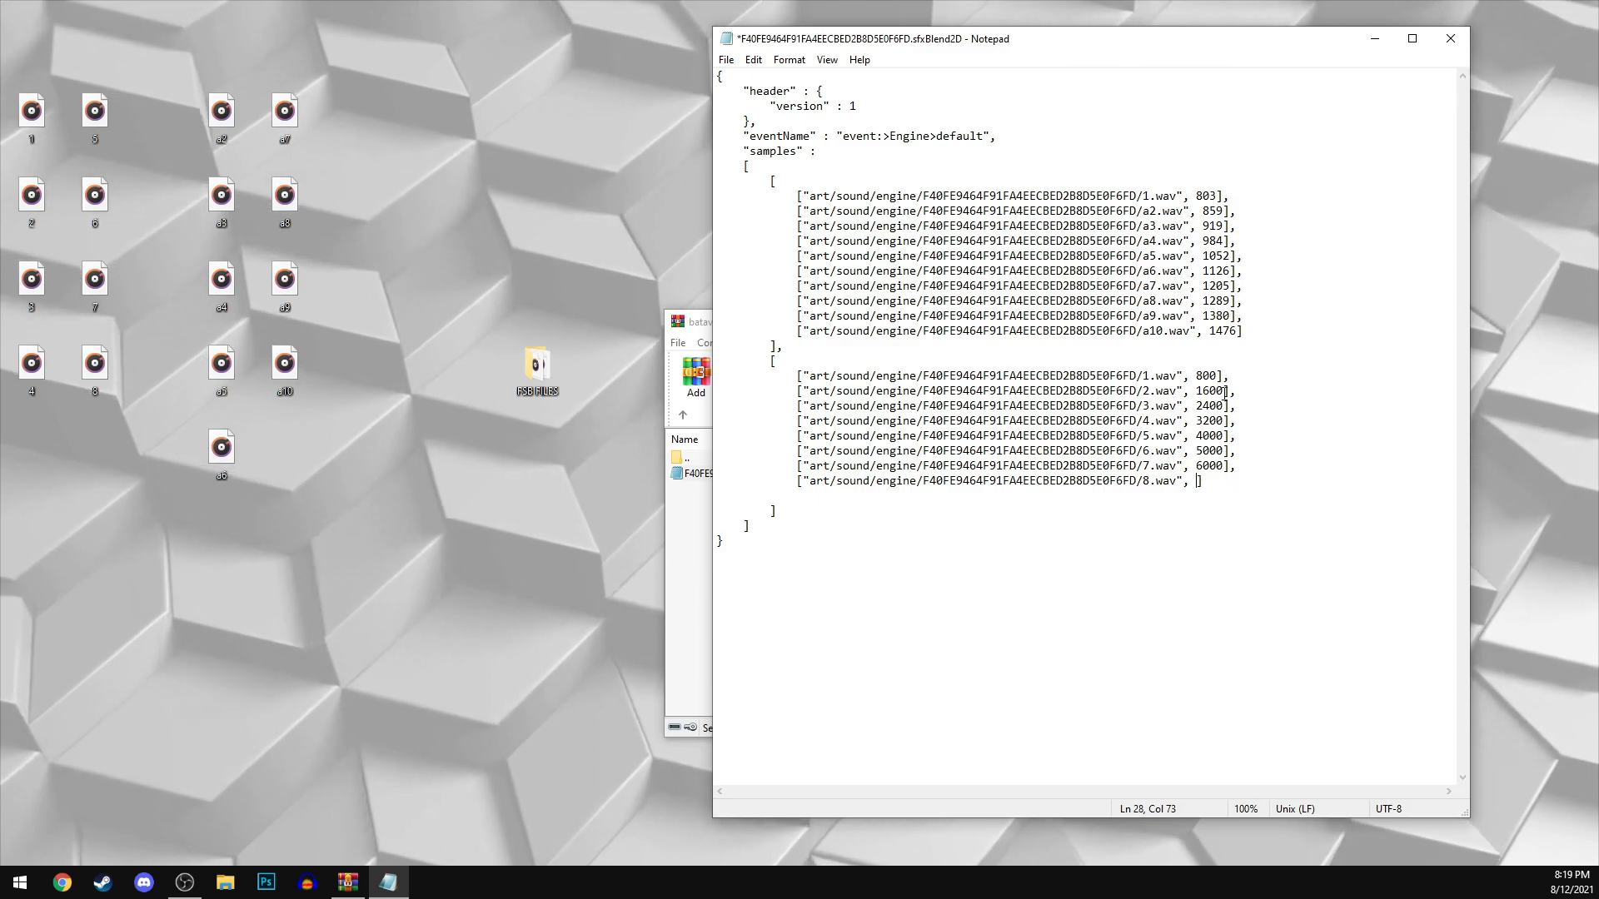
{"action": "key", "text": "BackSpace"}
{"action": "type", "text": "7000"}
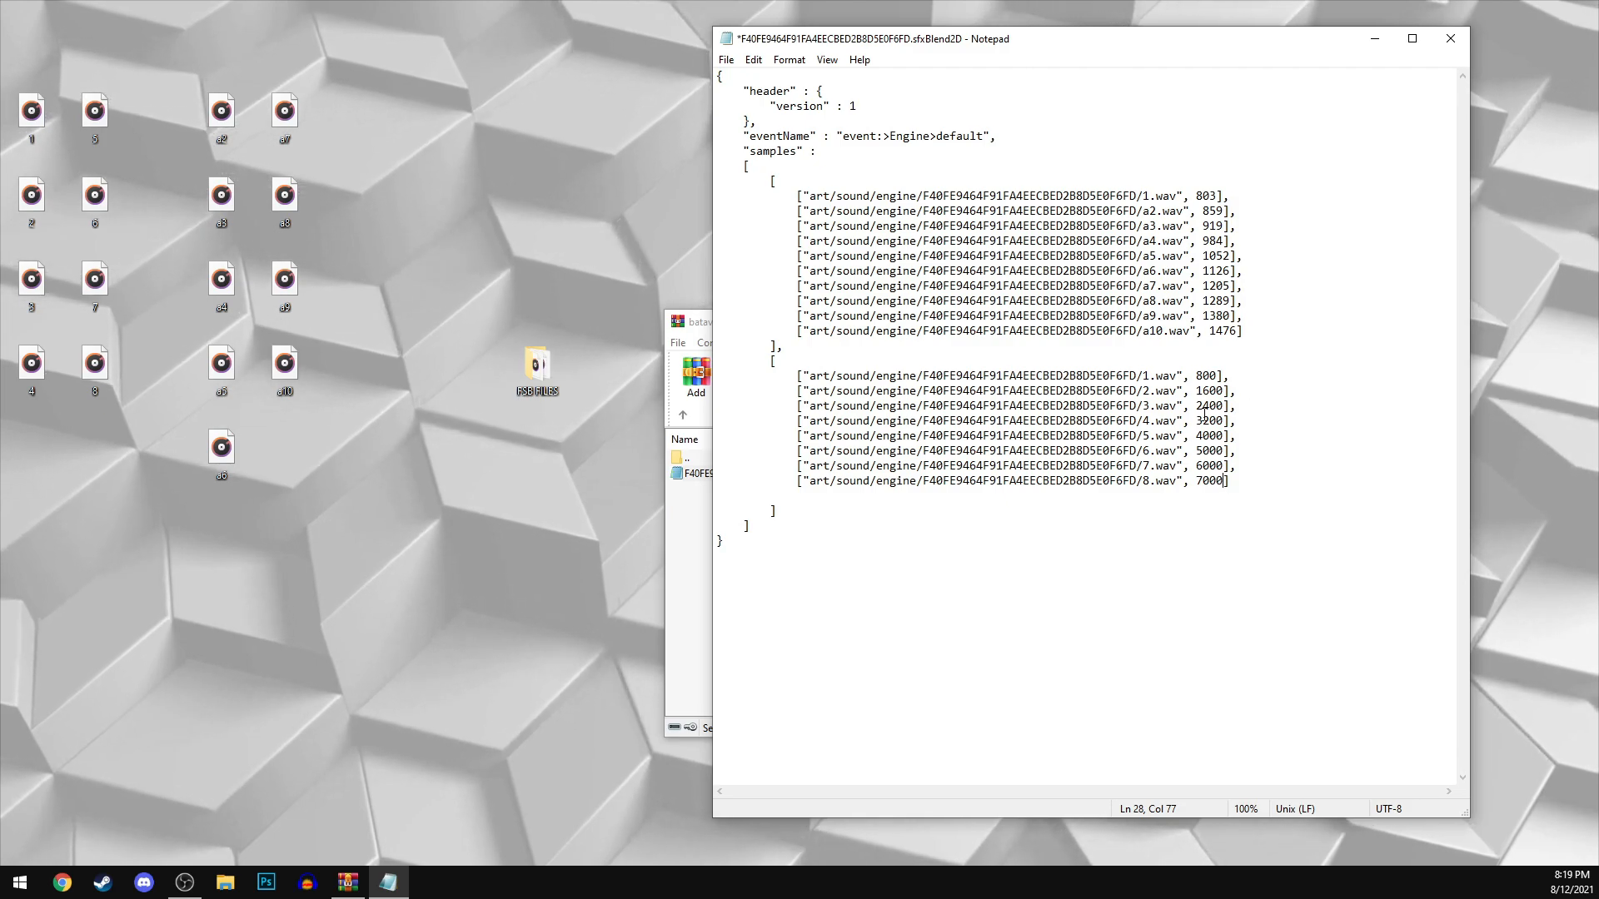
Step: Highlight the second block's values from 1.wav to 8.wav, and the value of the first block's first entry
{"action": "left_click_drag", "start_coordinate": [1195, 375], "coordinate": [1223, 488]}
{"action": "left_click", "coordinate": [1229, 546]}
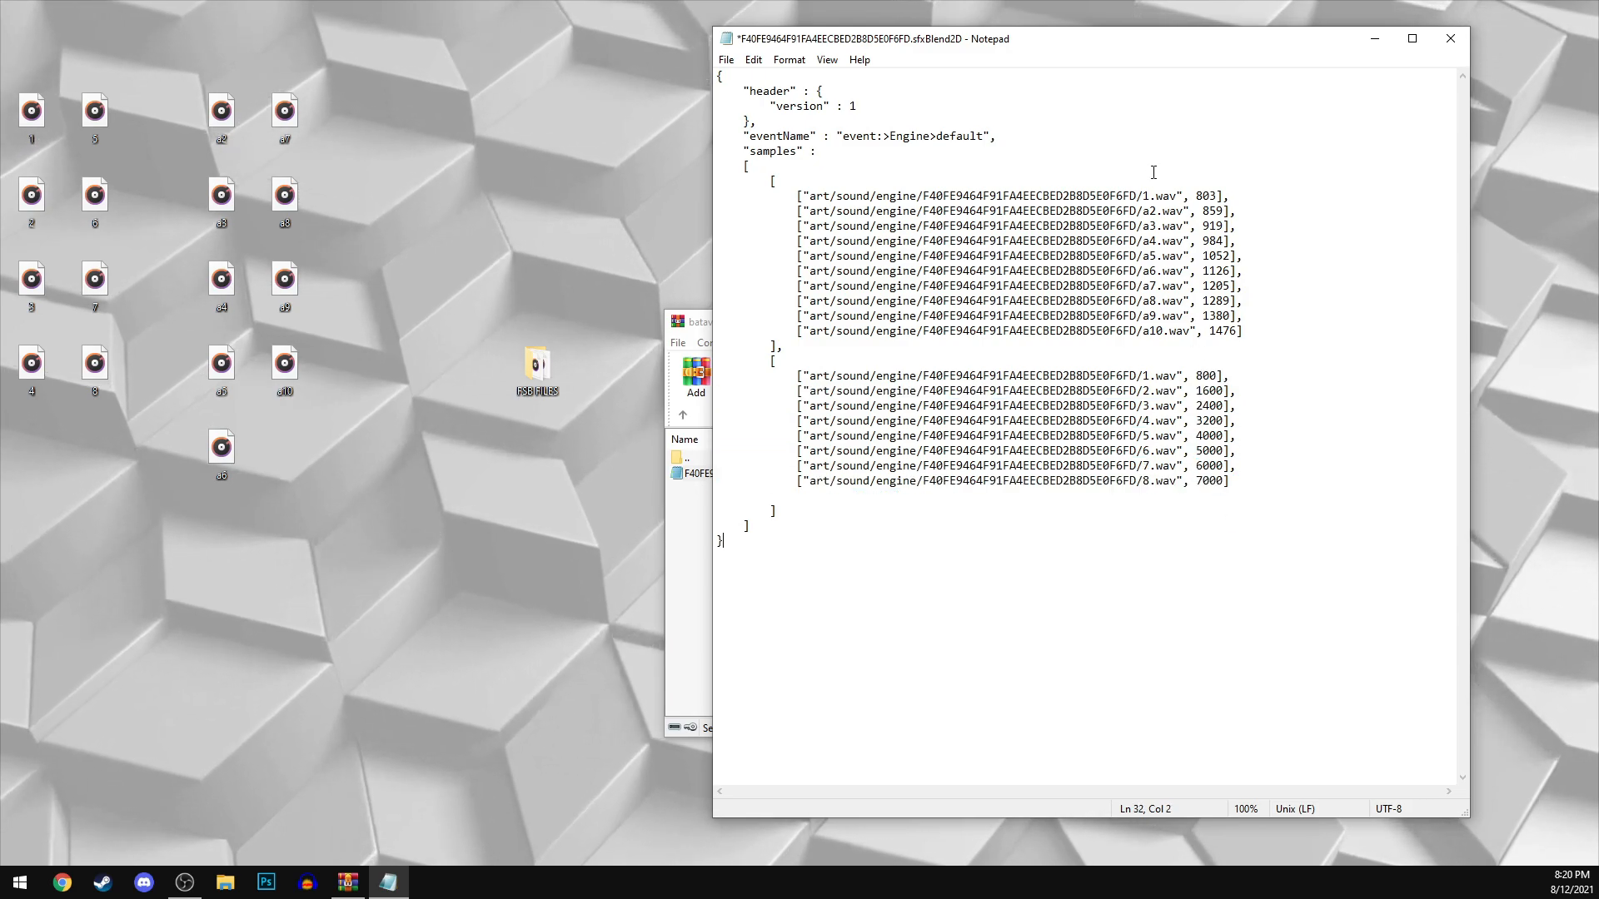
{"action": "left_click_drag", "start_coordinate": [1197, 196], "coordinate": [1218, 200]}
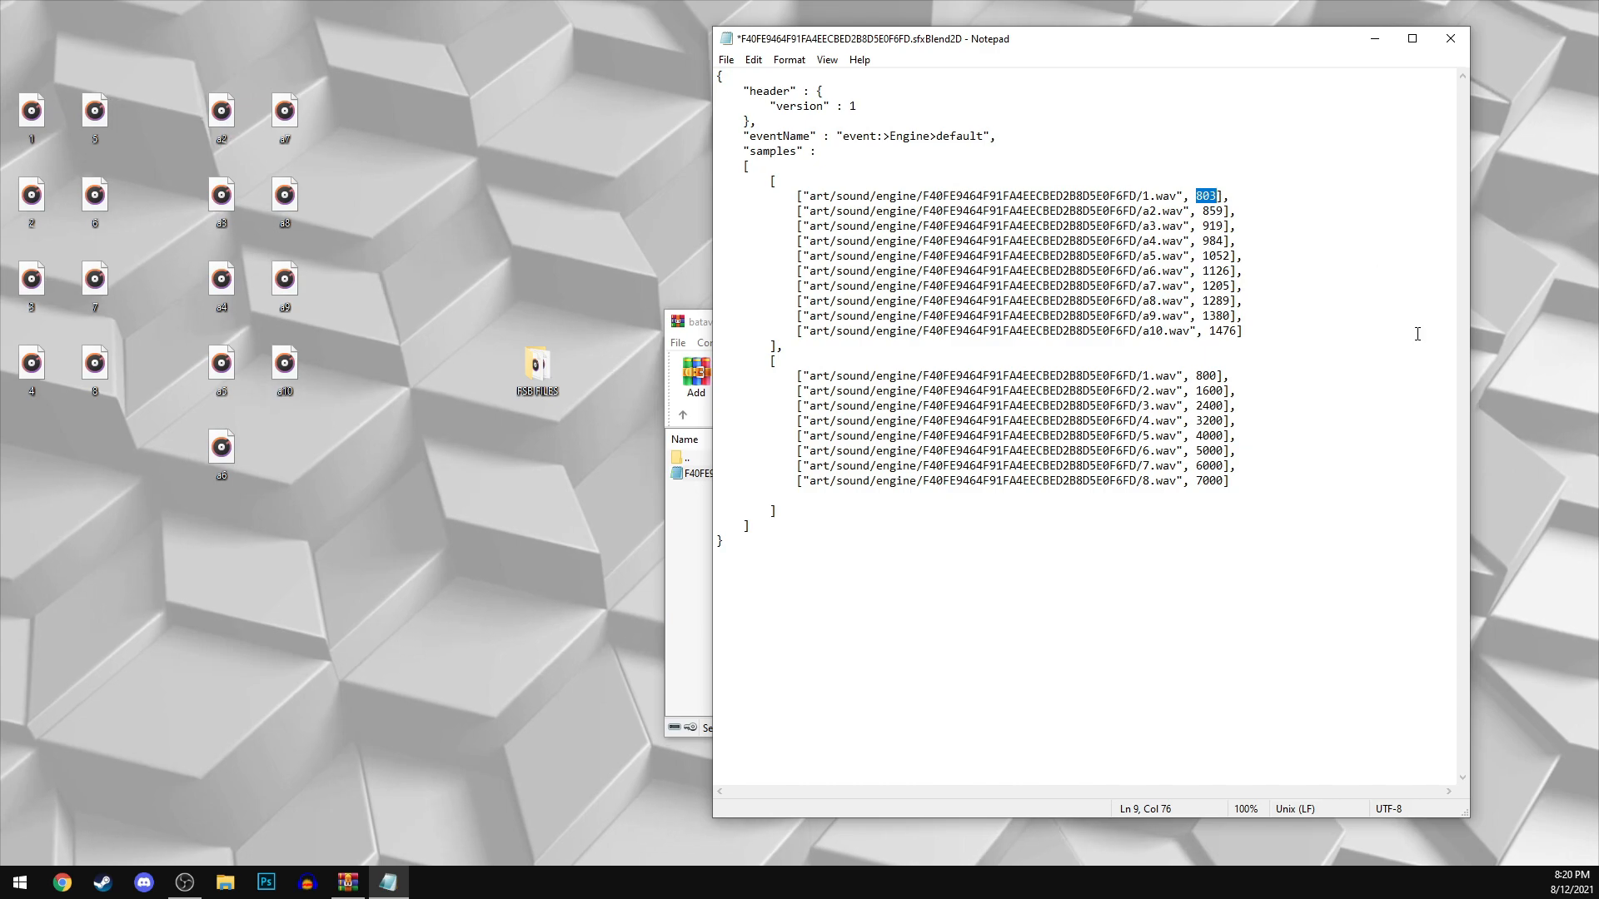
Step: Set the 1.wav value to 800 and the a10.wav value to 7000 in the first samples block
{"action": "type", "text": "800"}
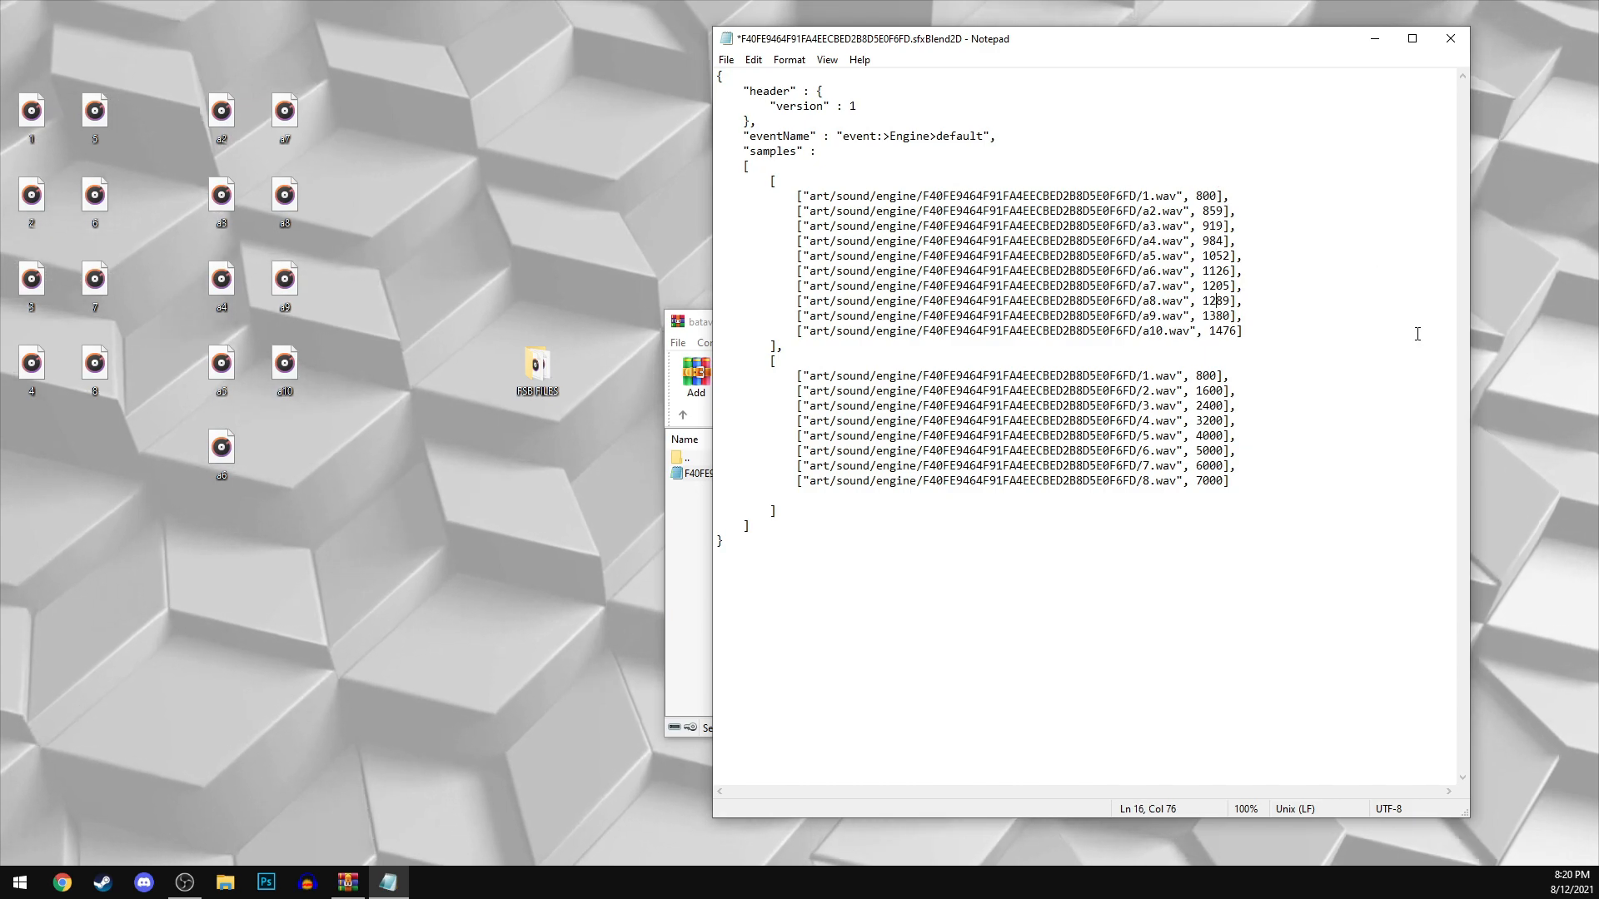
{"action": "key", "text": "BackSpace"}
{"action": "key", "text": "Delete"}
{"action": "key", "text": "Delete"}
{"action": "key", "text": "Delete"}
{"action": "type", "text": "7000"}
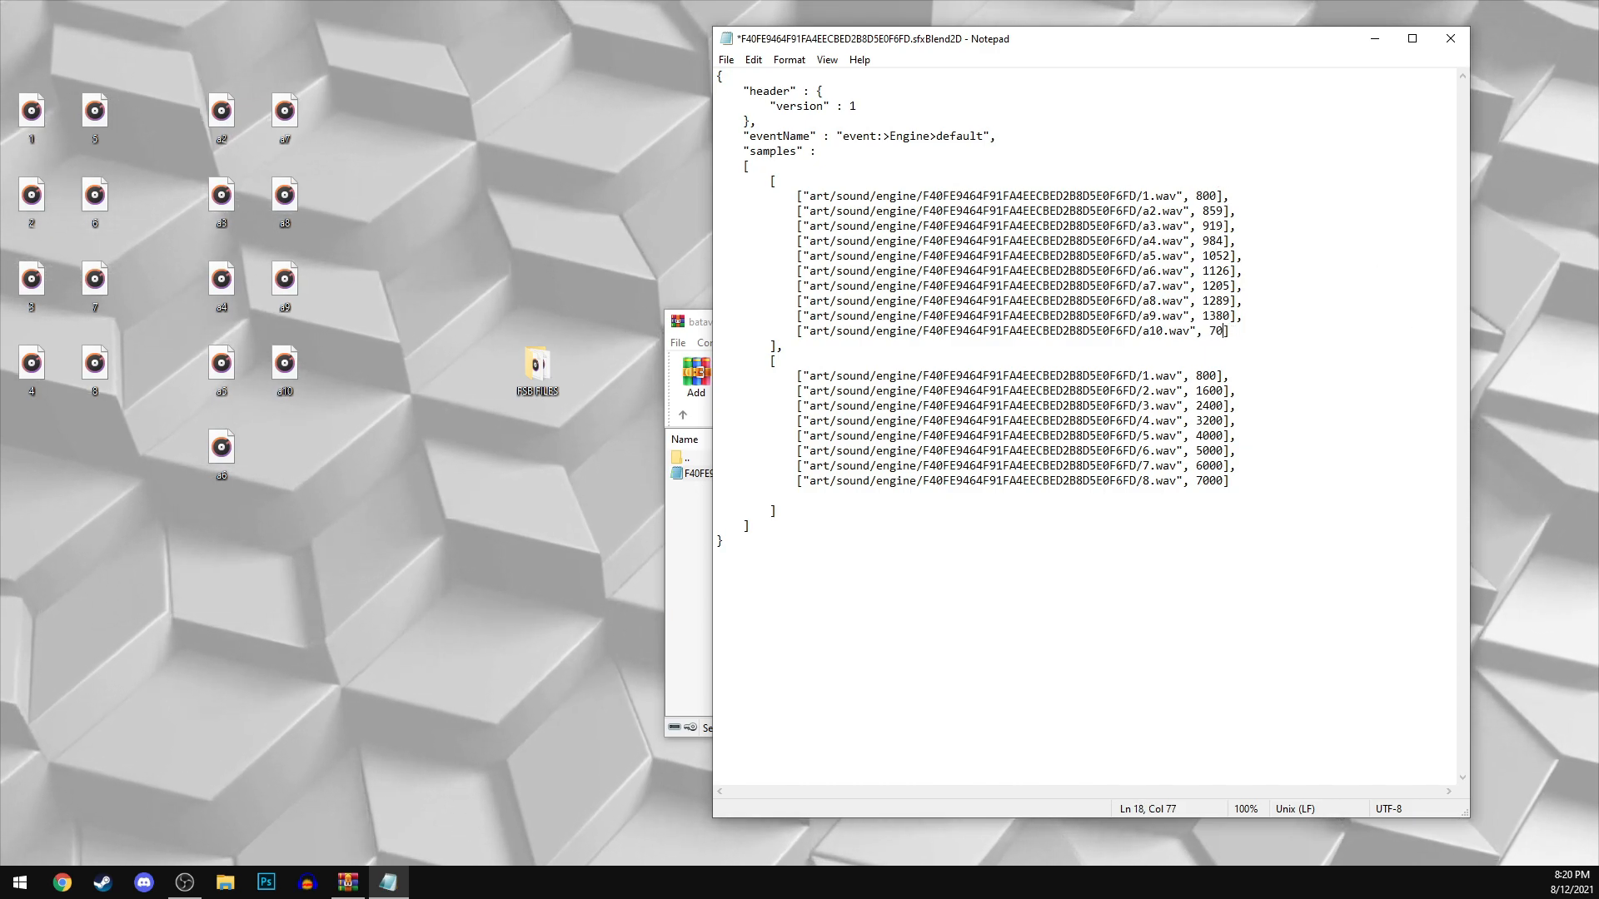
Step: Set the value of the a9.wav entry in the first samples block to 6500
{"action": "key", "text": "Up"}
{"action": "key", "text": "Left"}
{"action": "key", "text": "BackSpace"}
{"action": "key", "text": "BackSpace"}
{"action": "key", "text": "BackSpace"}
{"action": "key", "text": "BackSpace"}
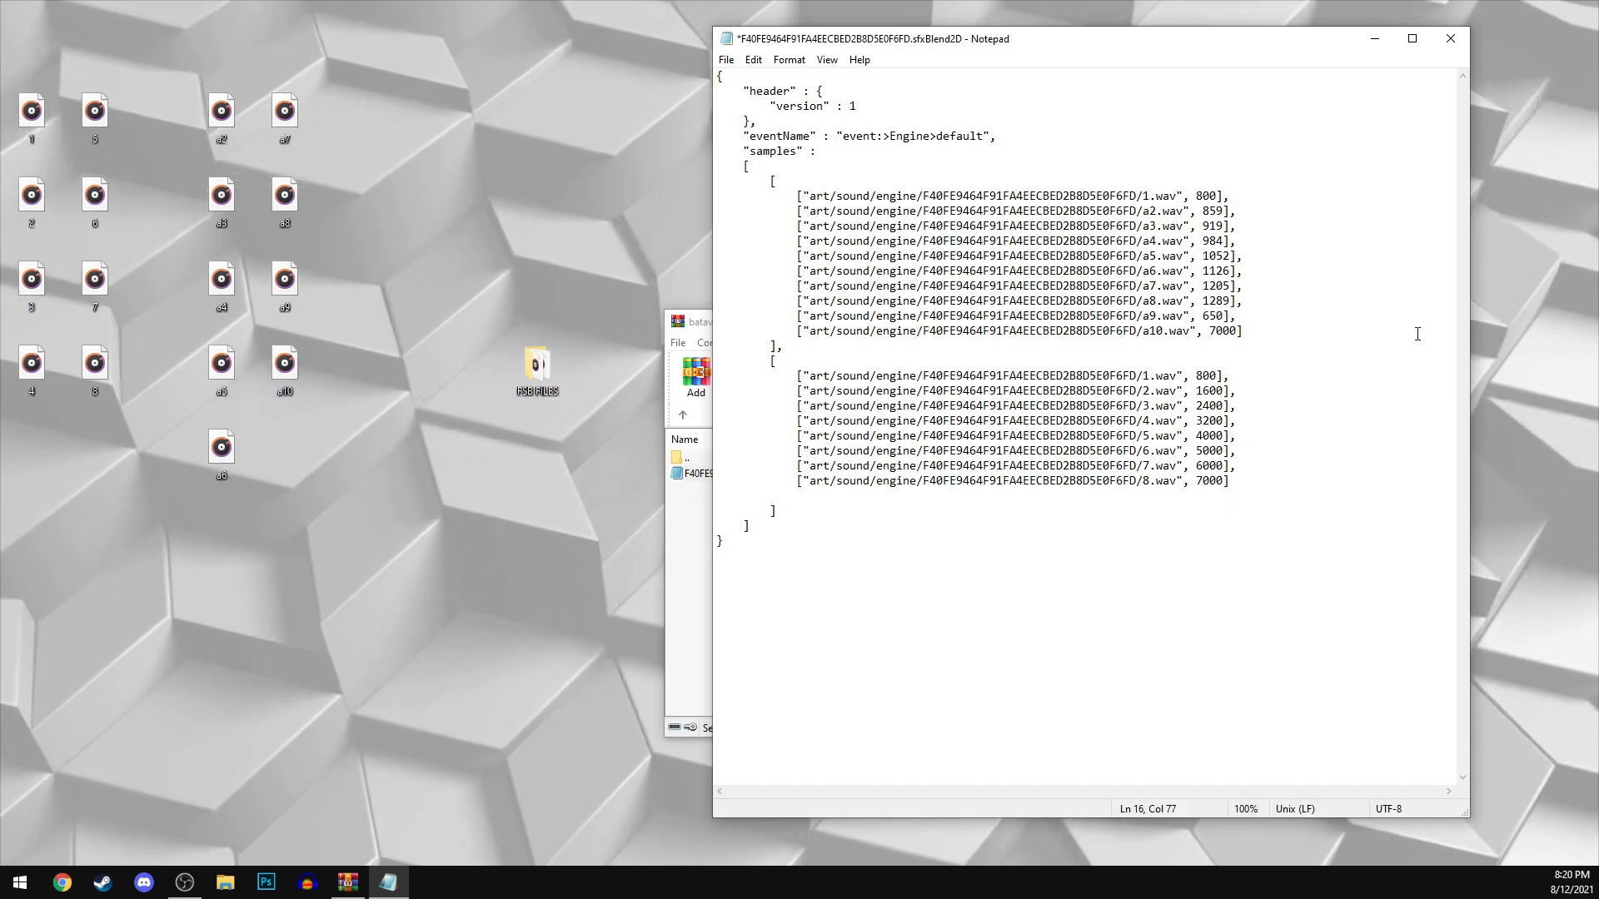
{"action": "type", "text": "6"}
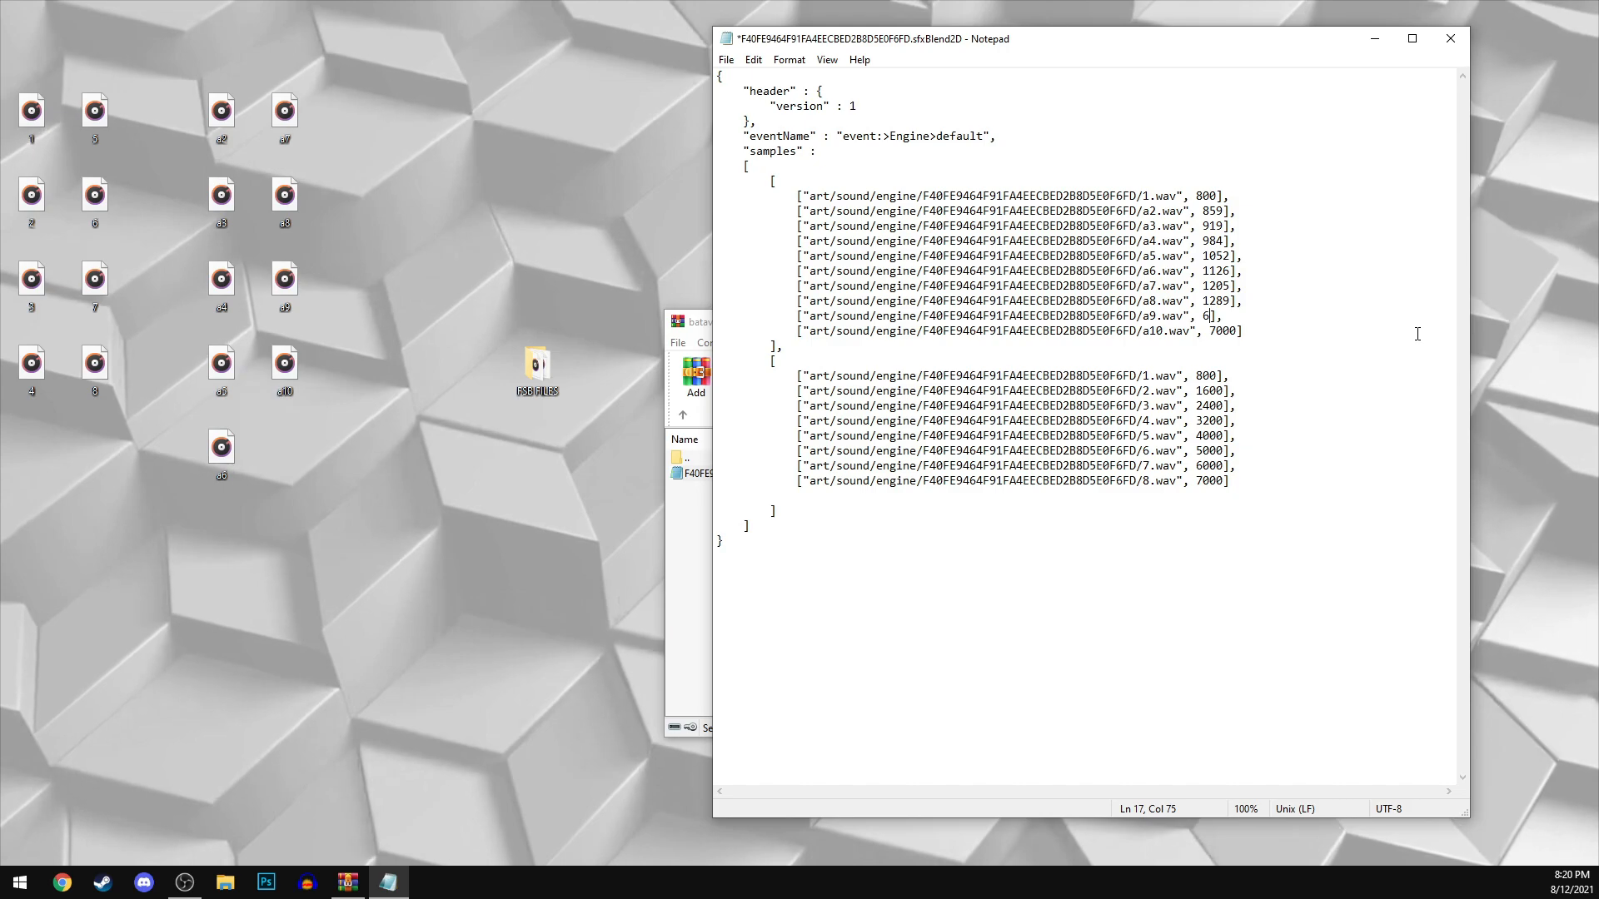
{"action": "type", "text": "500"}
Step: Set the value of the a8.wav entry to 5500 and the a7.wav entry to 4500
{"action": "key", "text": "Up"}
{"action": "key", "text": "BackSpace"}
{"action": "key", "text": "BackSpace"}
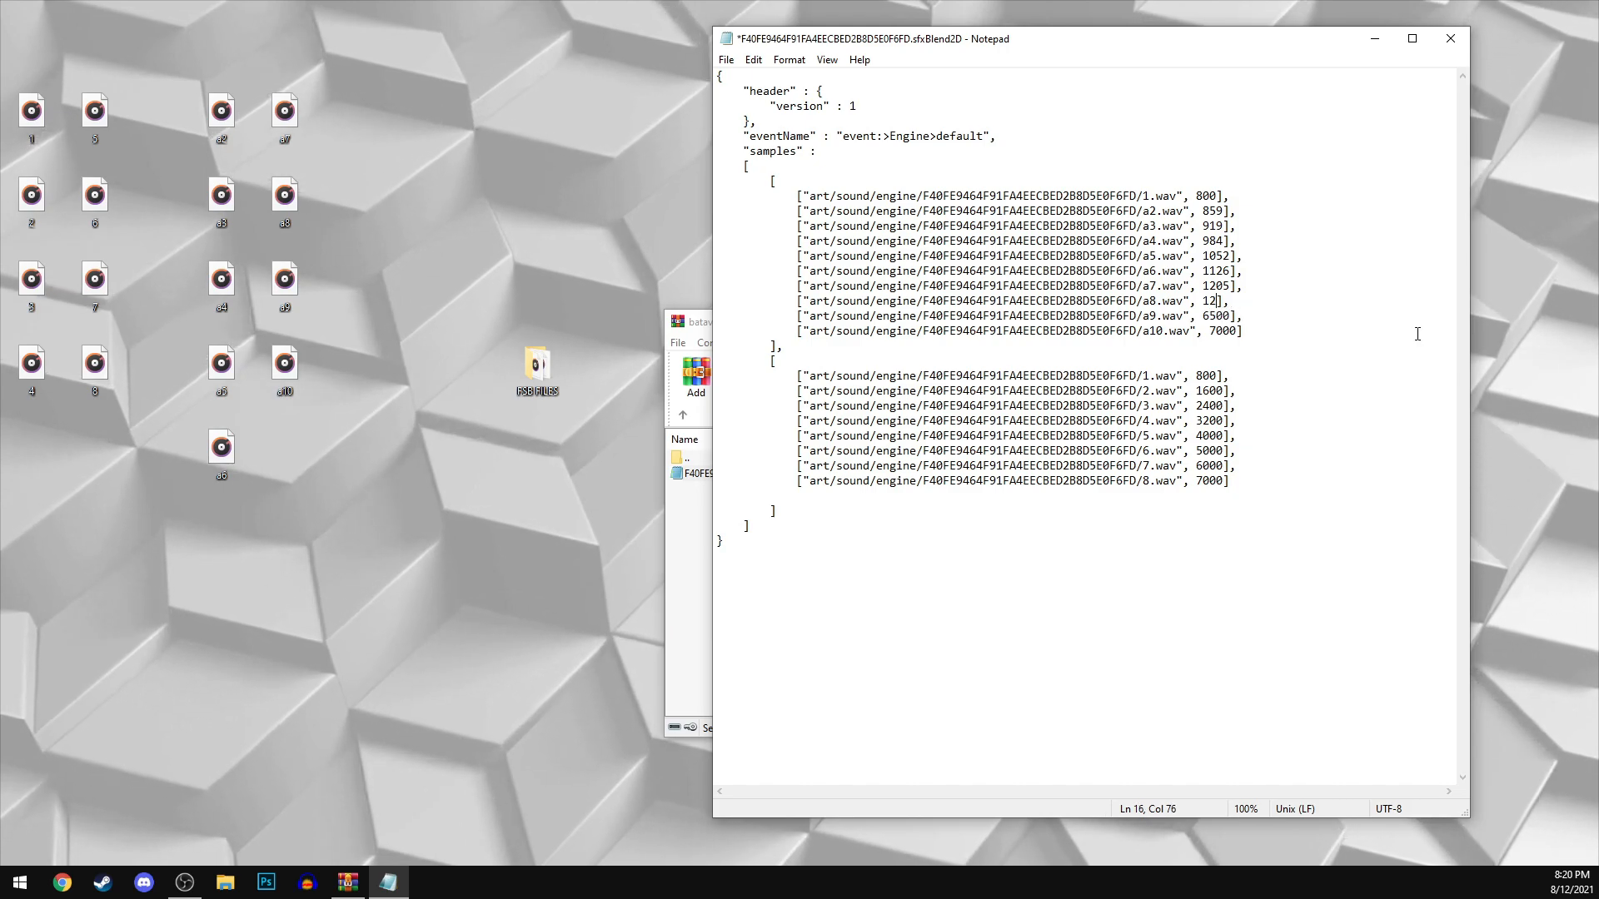
{"action": "key", "text": "BackSpace"}
{"action": "key", "text": "BackSpace"}
{"action": "type", "text": "5500"}
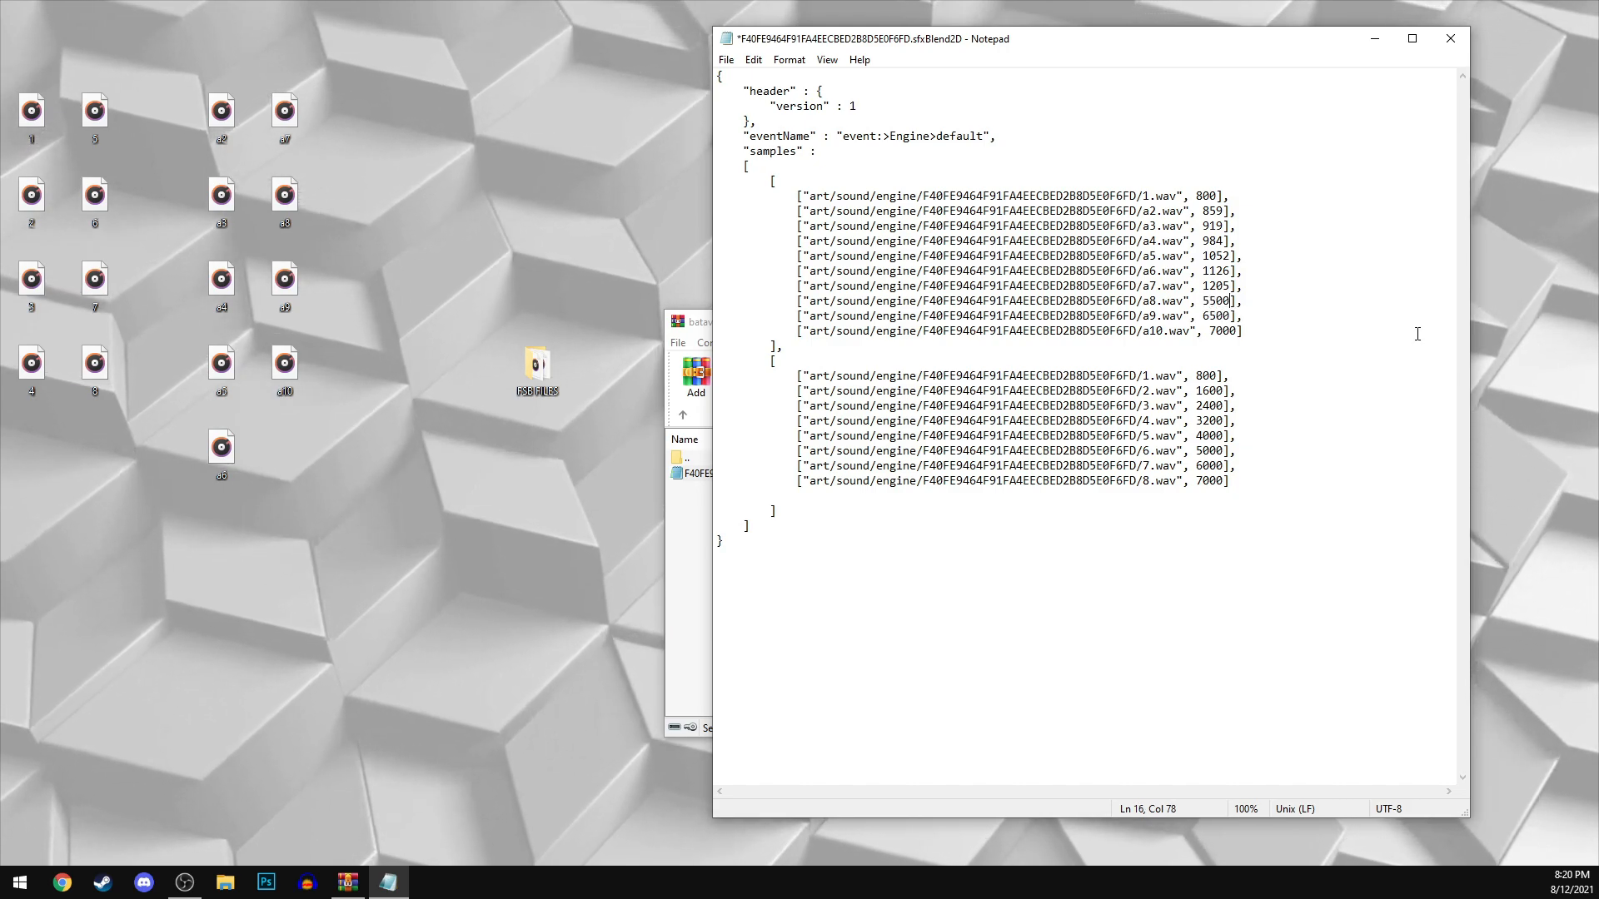
{"action": "key", "text": "Up"}
{"action": "key", "text": "BackSpace"}
{"action": "key", "text": "BackSpace"}
{"action": "key", "text": "BackSpace"}
{"action": "key", "text": "BackSpace"}
{"action": "type", "text": "4500"}
Step: Set the value of the a6.wav entry to 3500 and the a5.wav entry to 2500
{"action": "key", "text": "Up"}
{"action": "key", "text": "BackSpace"}
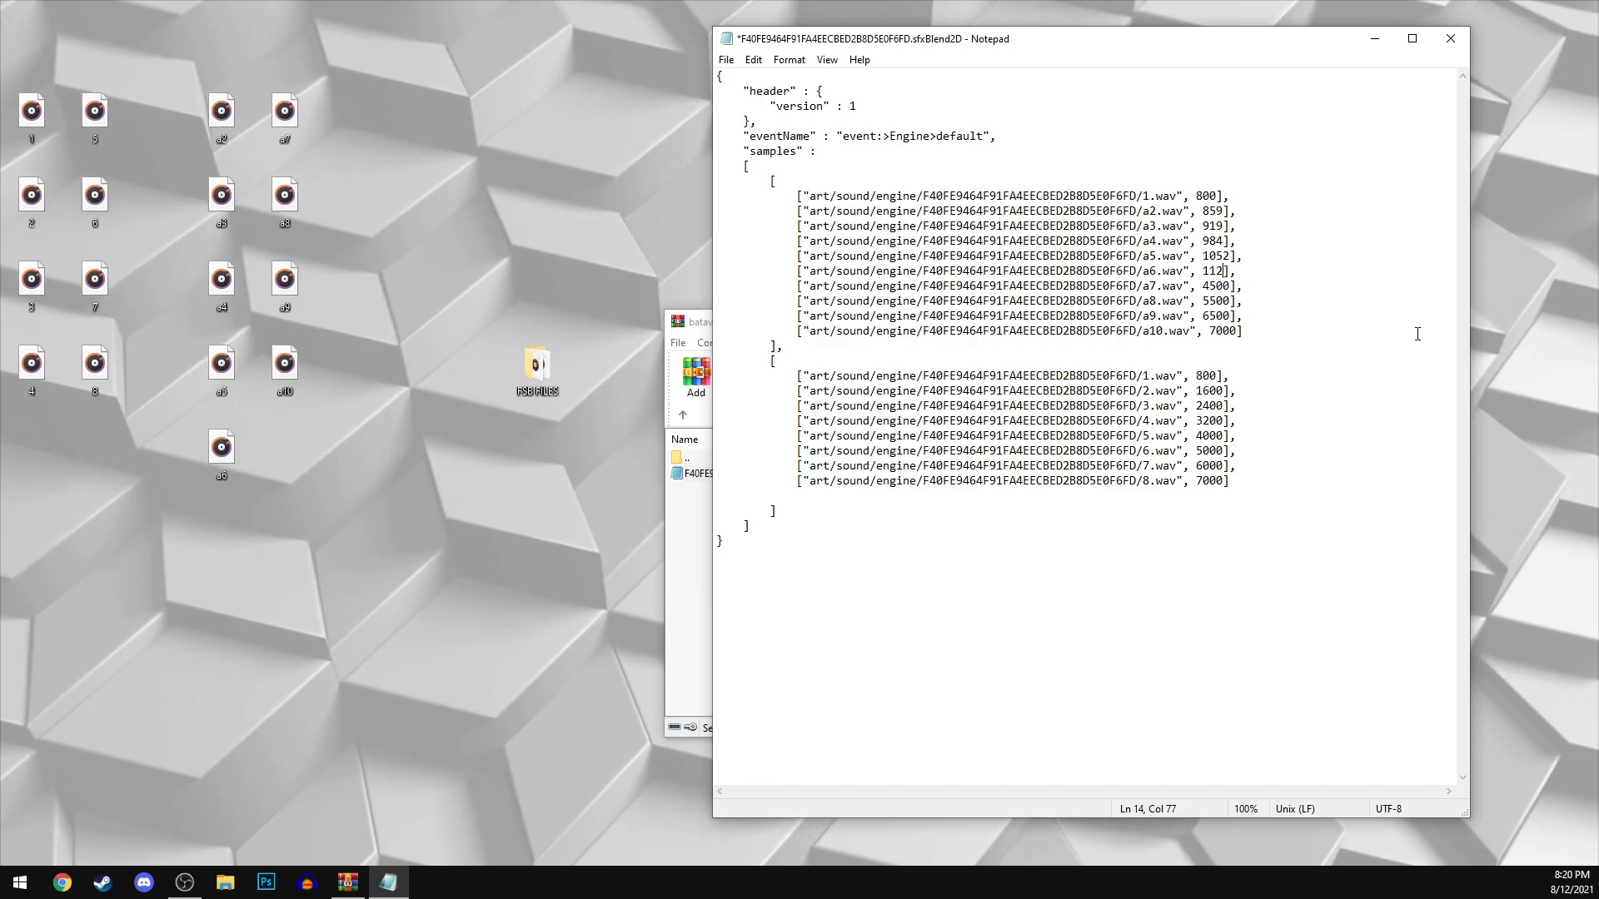
{"action": "key", "text": "BackSpace"}
{"action": "key", "text": "BackSpace"}
{"action": "key", "text": "BackSpace"}
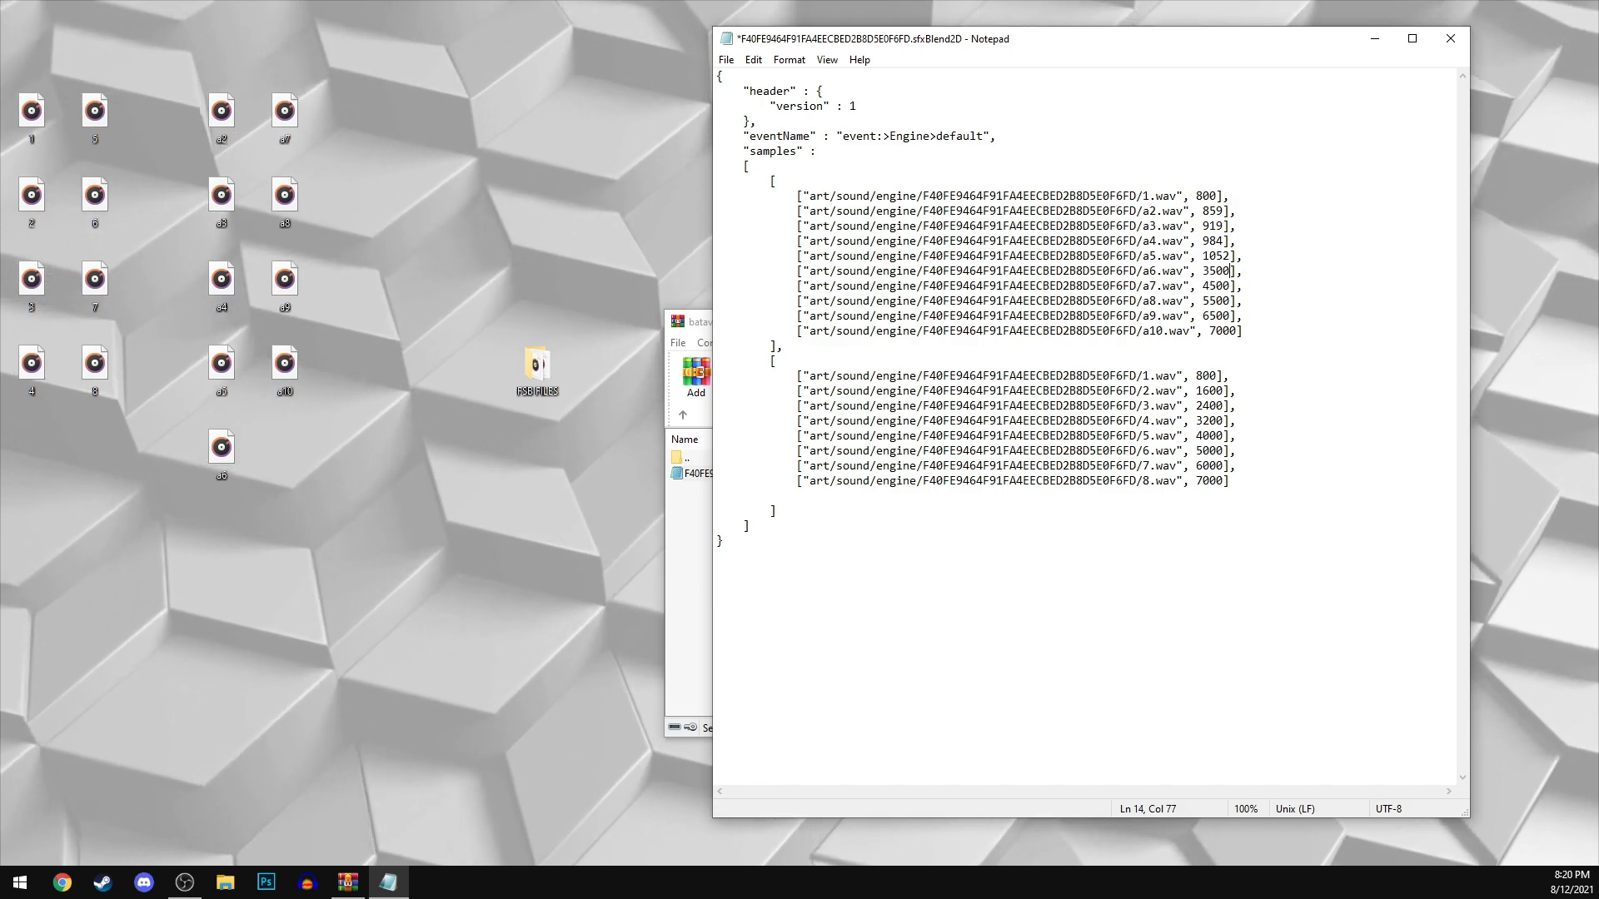
{"action": "key", "text": "Up"}
{"action": "key", "text": "BackSpace"}
{"action": "key", "text": "BackSpace"}
{"action": "key", "text": "BackSpace"}
{"action": "key", "text": "BackSpace"}
{"action": "type", "text": "2500"}
Step: Set the value of the a4.wav entry in the first samples block to 1500
{"action": "key", "text": "Up"}
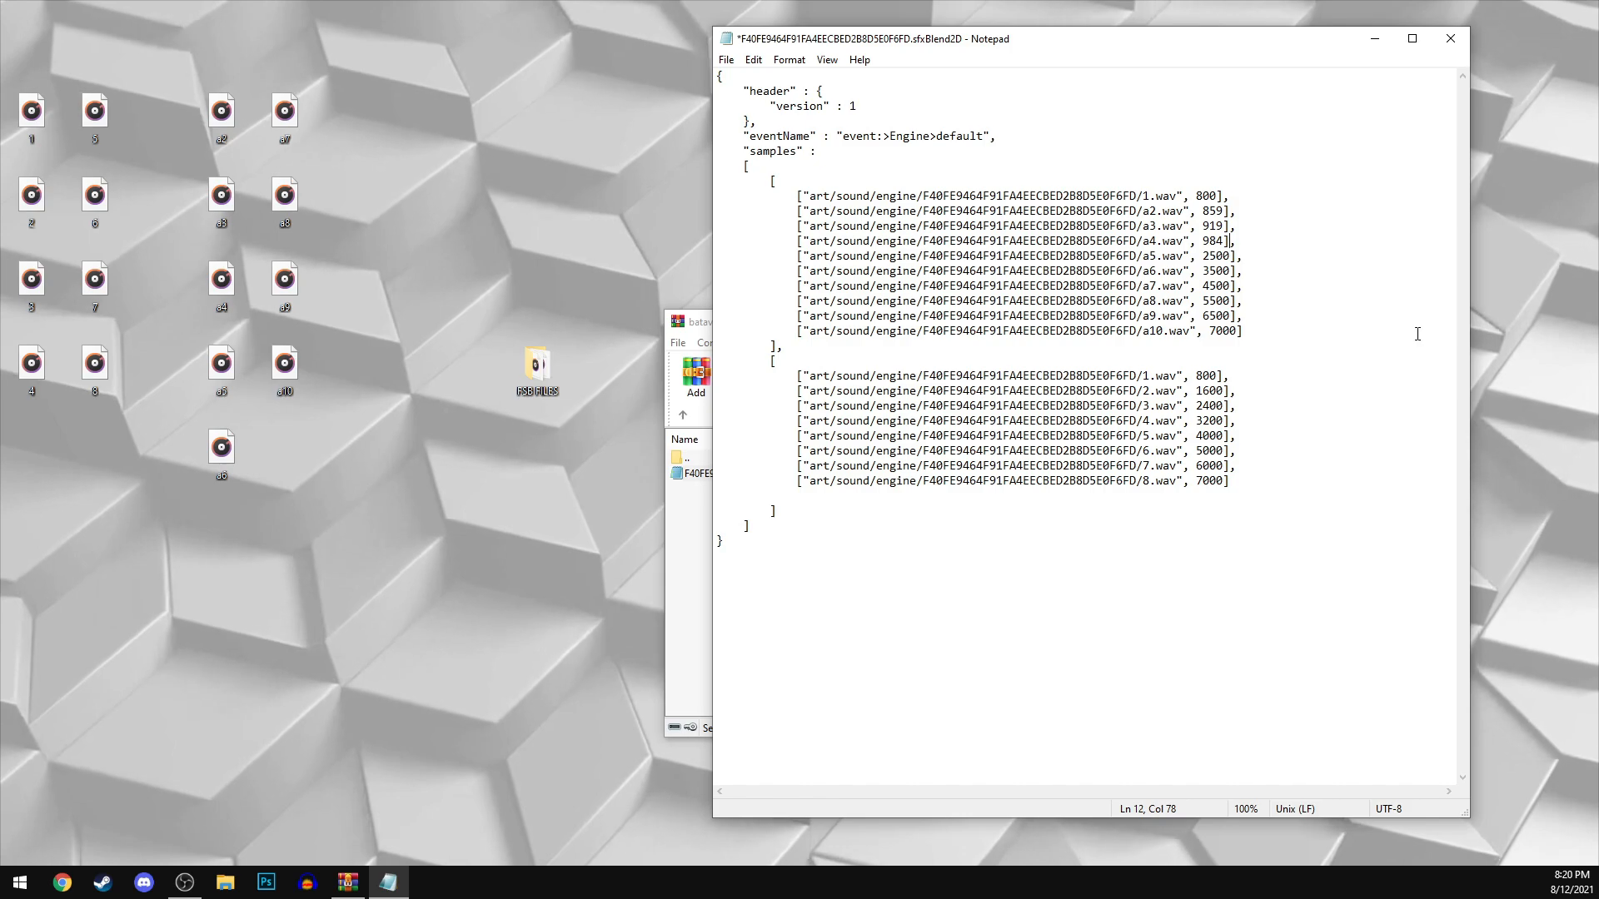
{"action": "key", "text": "BackSpace"}
{"action": "key", "text": "BackSpace"}
{"action": "key", "text": "BackSpace"}
{"action": "type", "text": "1500"}
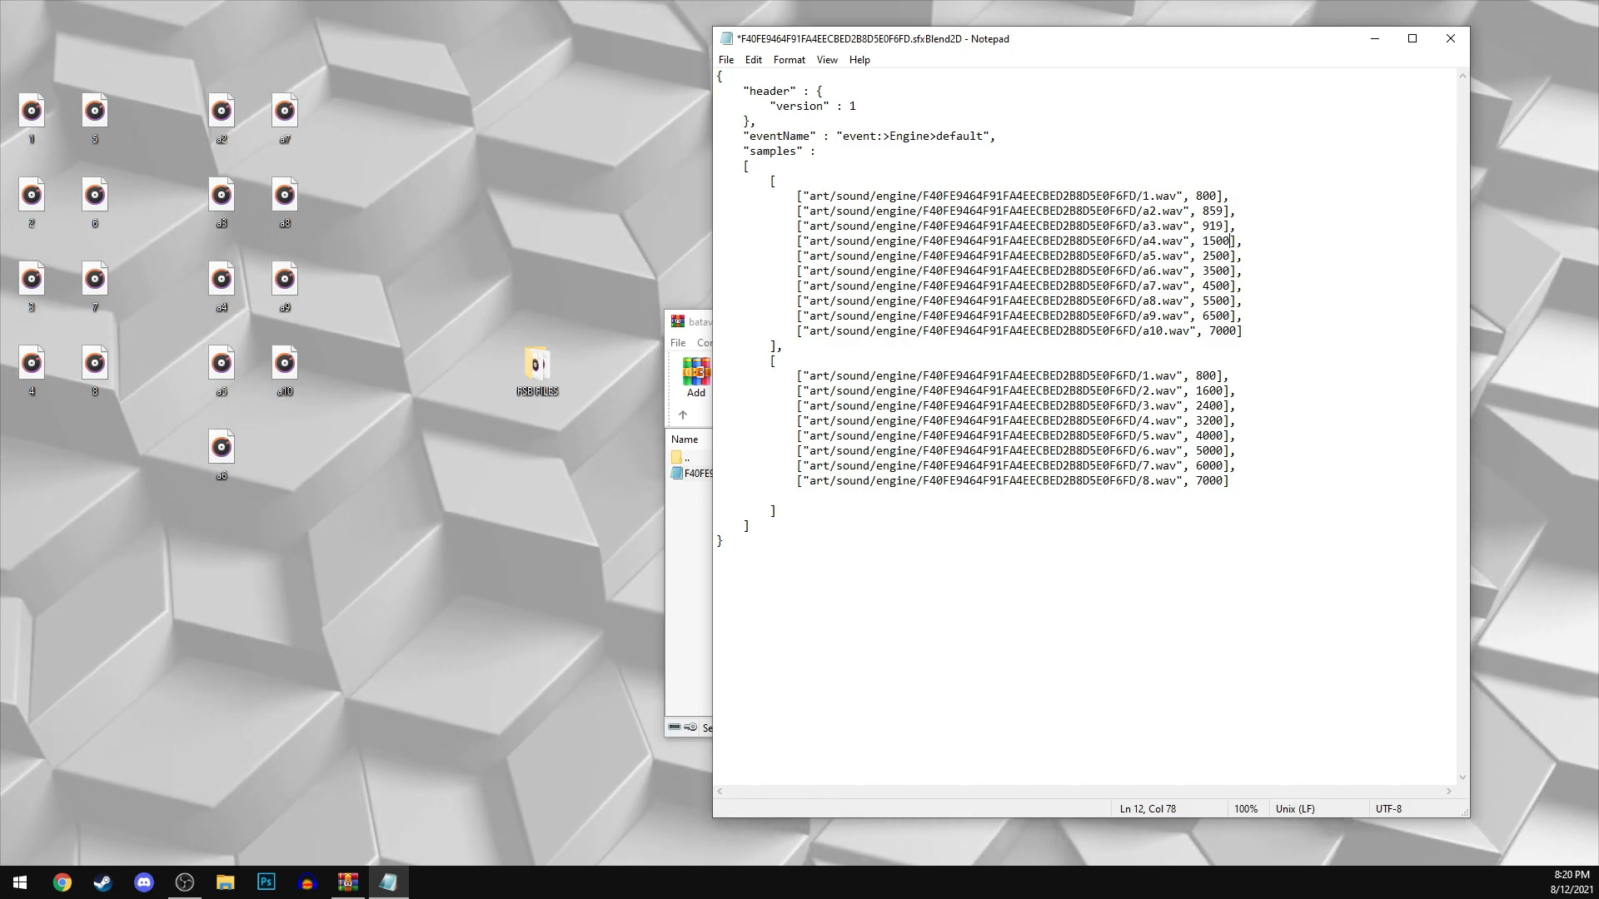
Step: Set the value of the a8.wav entry to 6000 and the a7.wav entry to 5500
{"action": "key", "text": "Down"}
{"action": "key", "text": "Left"}
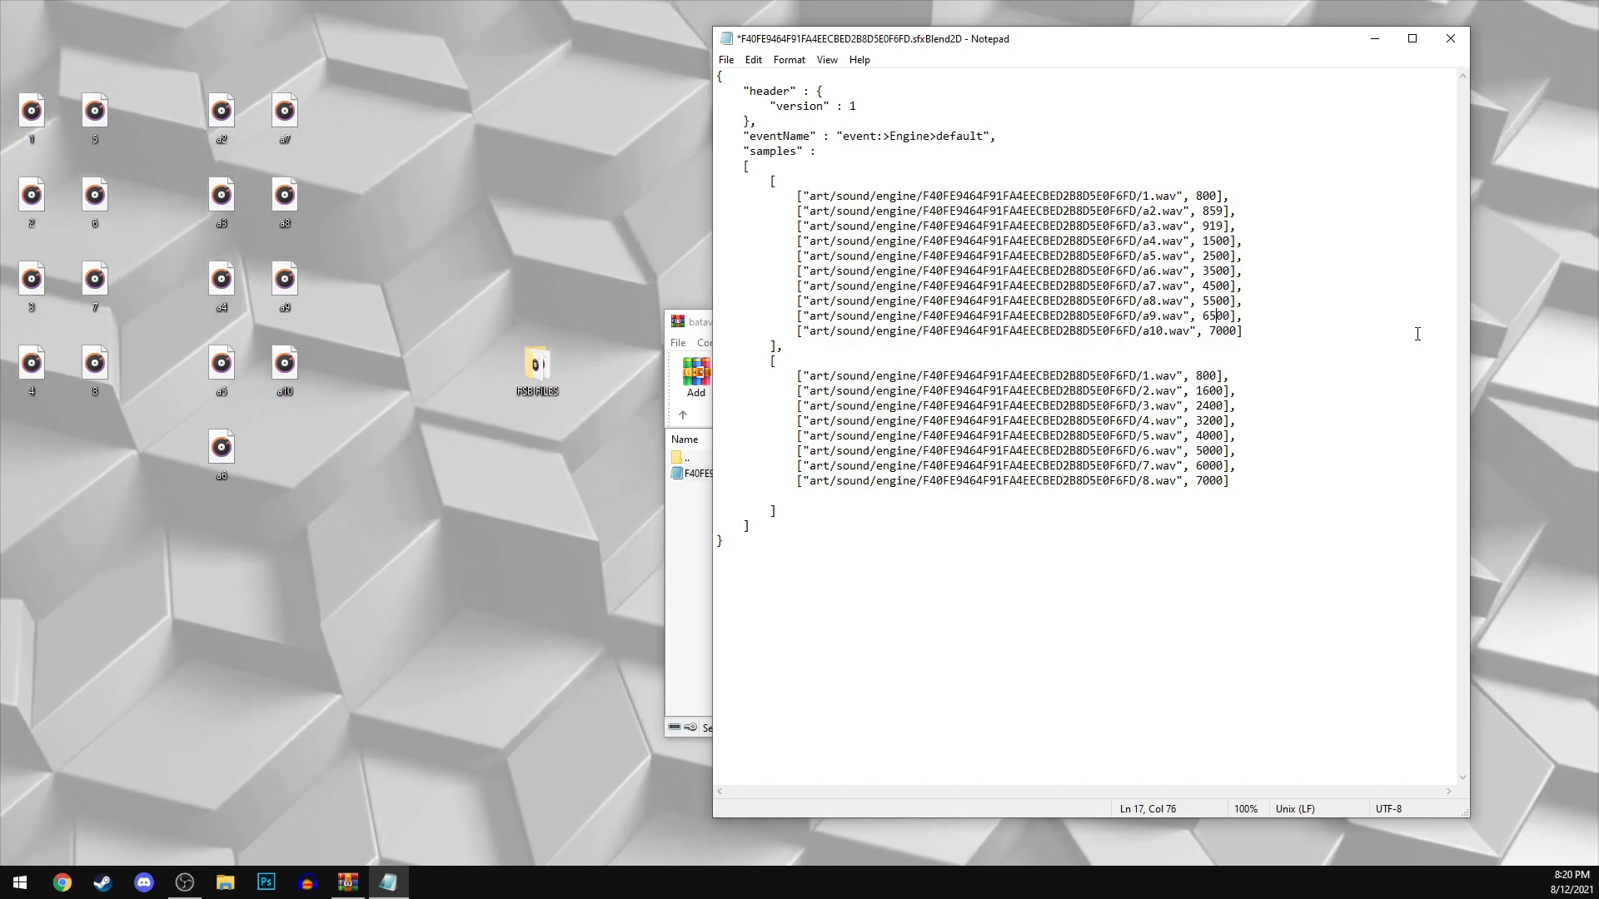
{"action": "key", "text": "Up"}
{"action": "key", "text": "Up"}
{"action": "key", "text": "Left"}
{"action": "key", "text": "BackSpace"}
{"action": "type", "text": "3"}
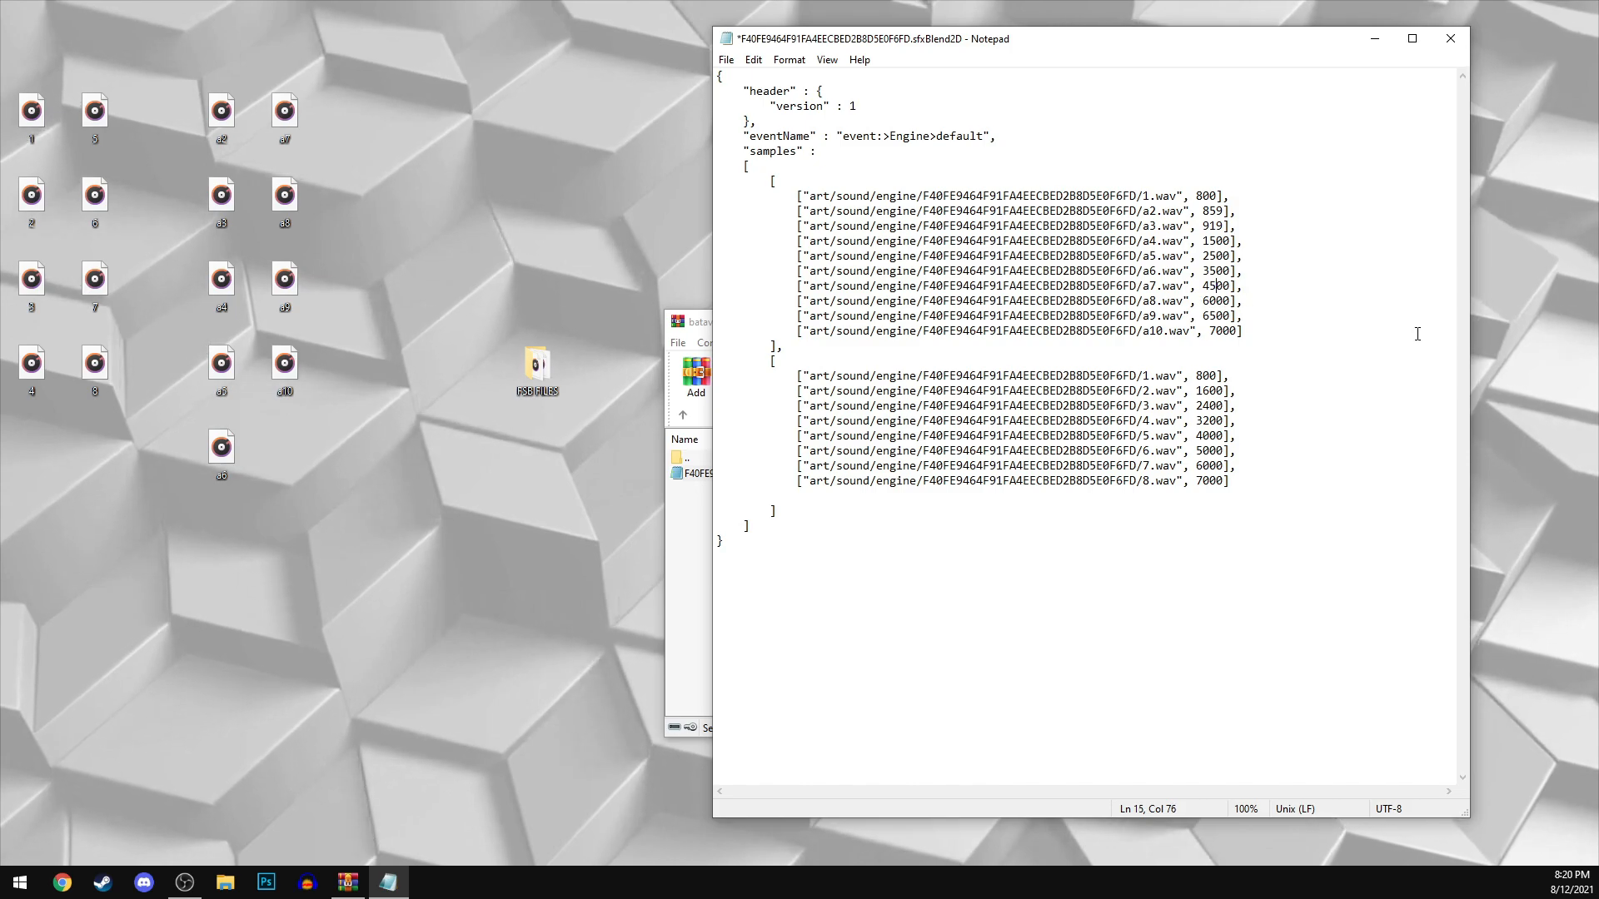
{"action": "type", "text": "5"}
Step: Set the value of the a6.wav entry to 4500 and the a5.wav entry to 3500
{"action": "key", "text": "Up"}
{"action": "key", "text": "BackSpace"}
{"action": "key", "text": "BackSpace"}
{"action": "type", "text": "45"}
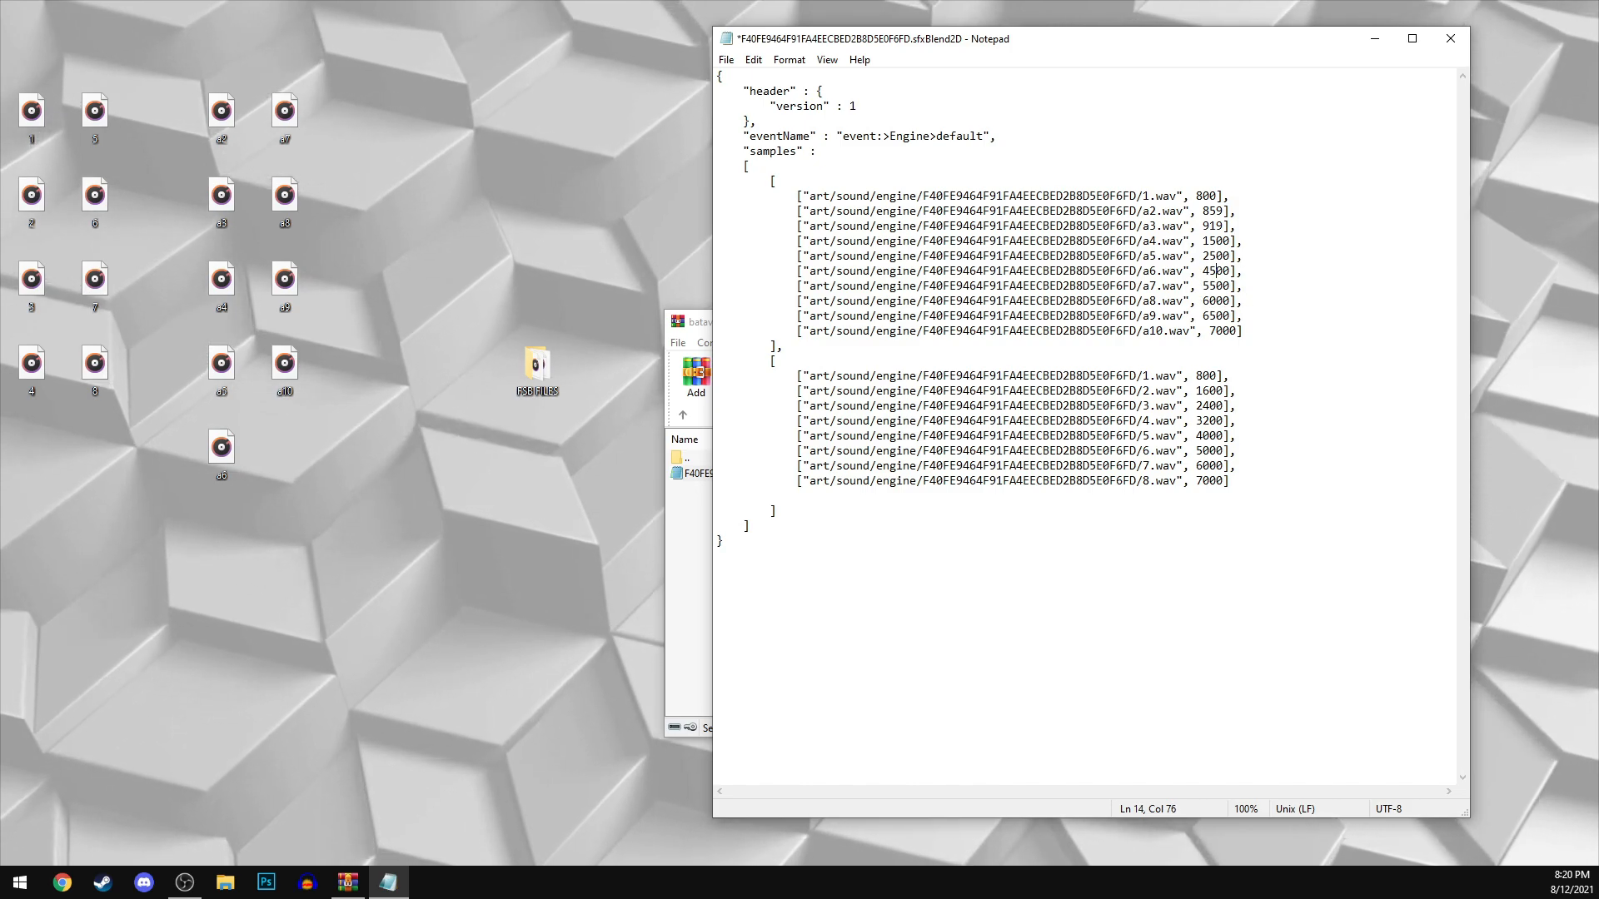
{"action": "key", "text": "Up"}
{"action": "key", "text": "BackSpace"}
{"action": "key", "text": "BackSpace"}
{"action": "type", "text": "35"}
Step: Set the value of the a4.wav entry in the first samples block to 2500
{"action": "key", "text": "Up"}
{"action": "key", "text": "BackSpace"}
{"action": "key", "text": "BackSpace"}
{"action": "type", "text": "25"}
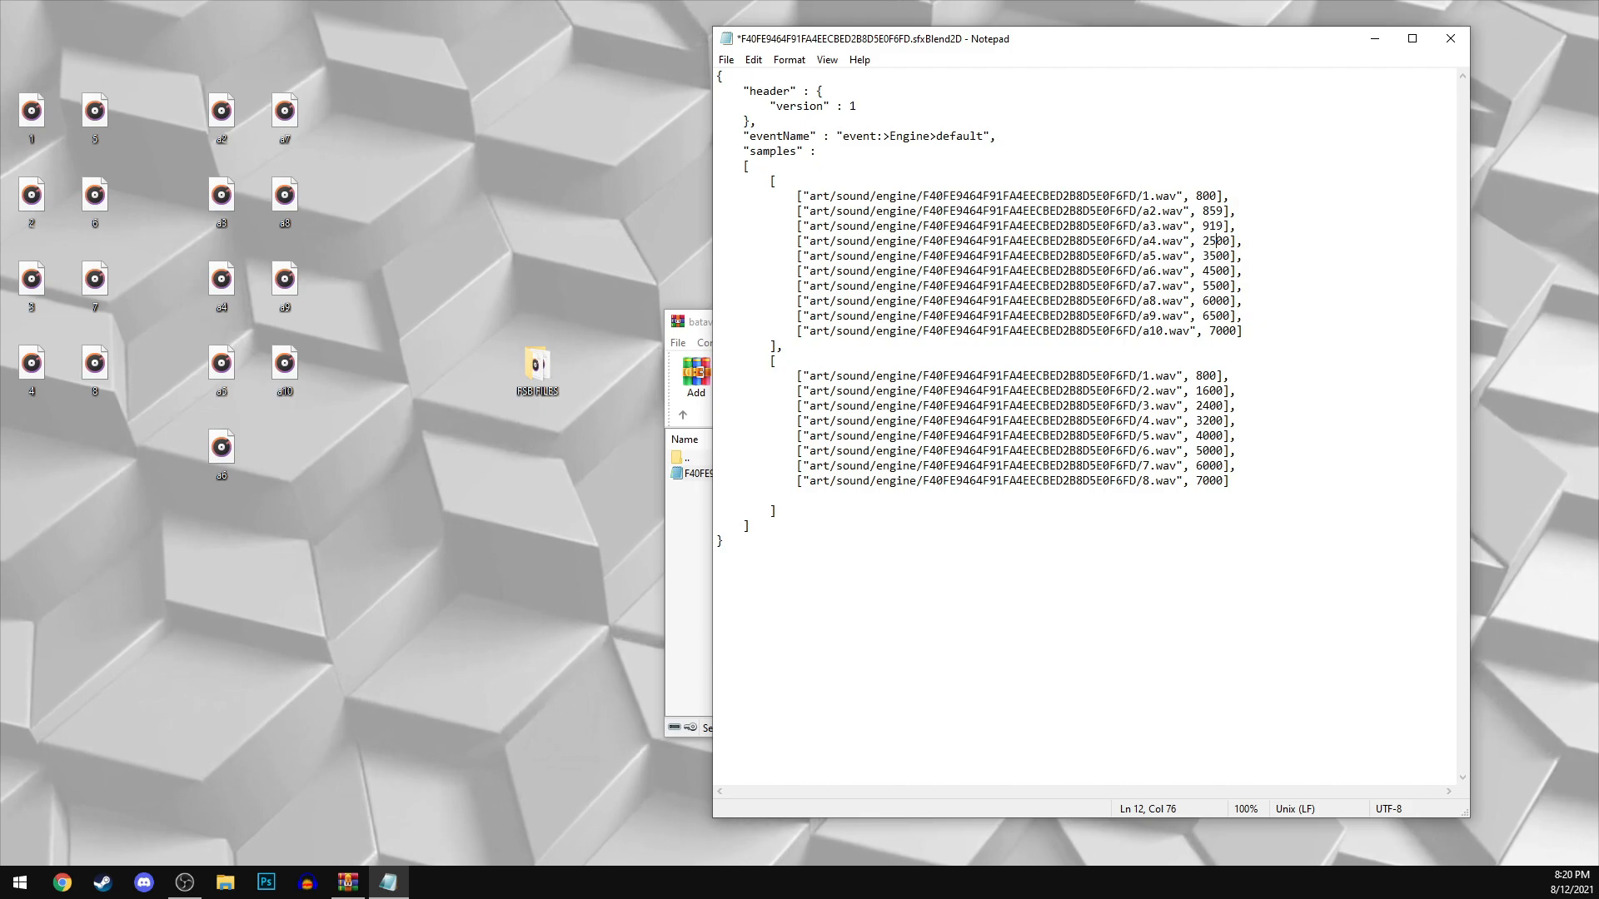
Step: Set the value of the a3.wav entry to 1500 and the a2.wav entry to 1000
{"action": "key", "text": "BackSpace"}
{"action": "key", "text": "Delete"}
{"action": "type", "text": "155"}
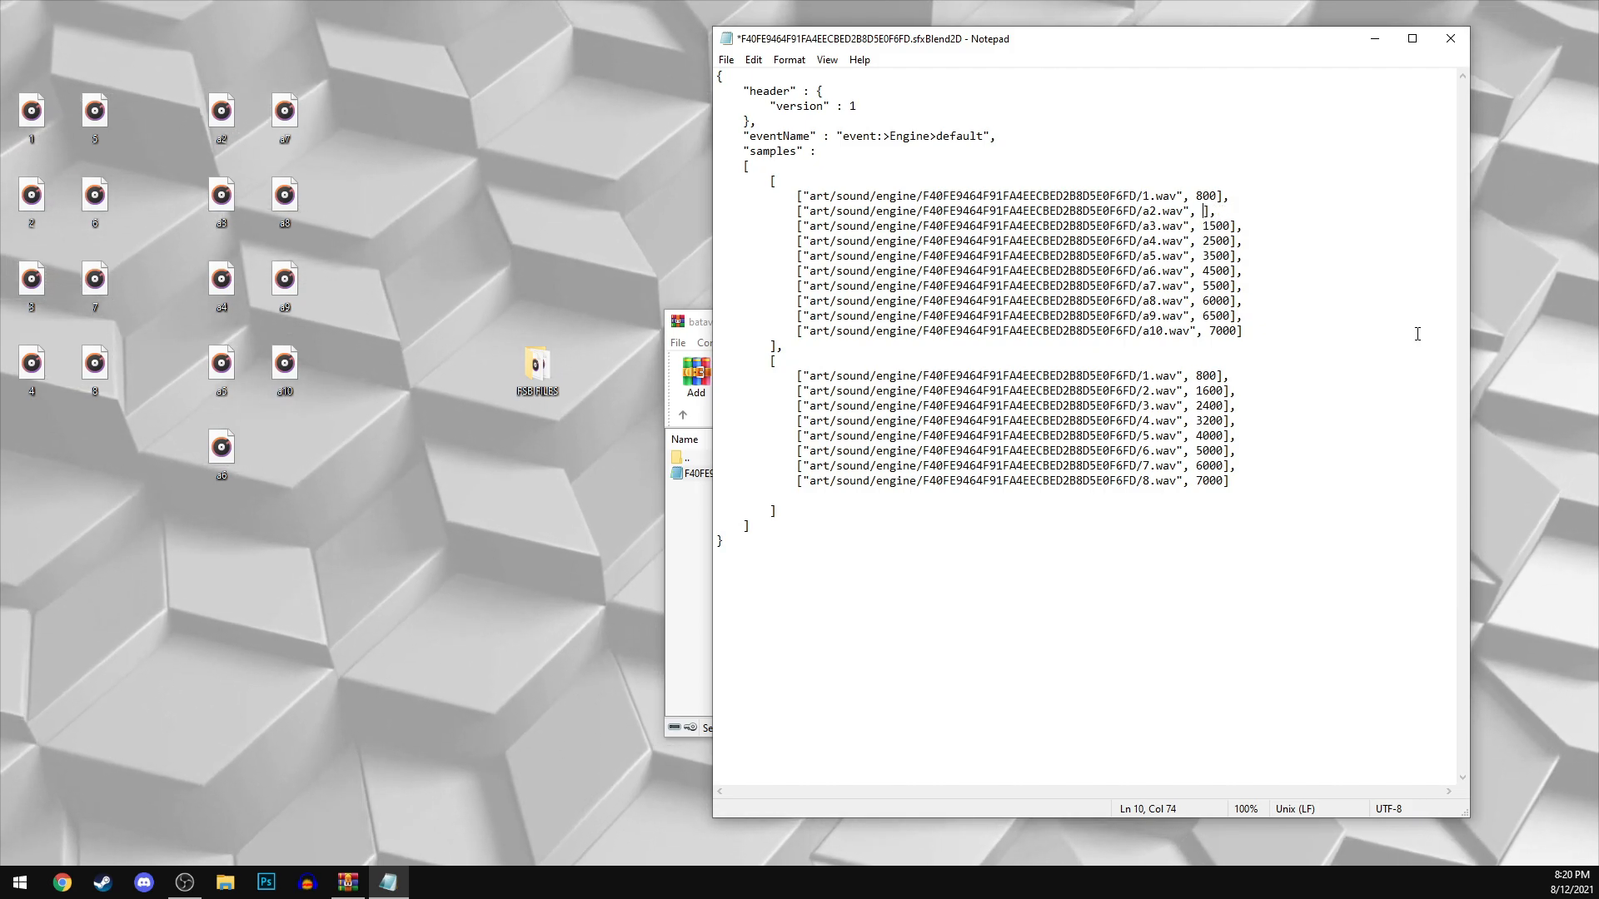
{"action": "type", "text": "1000"}
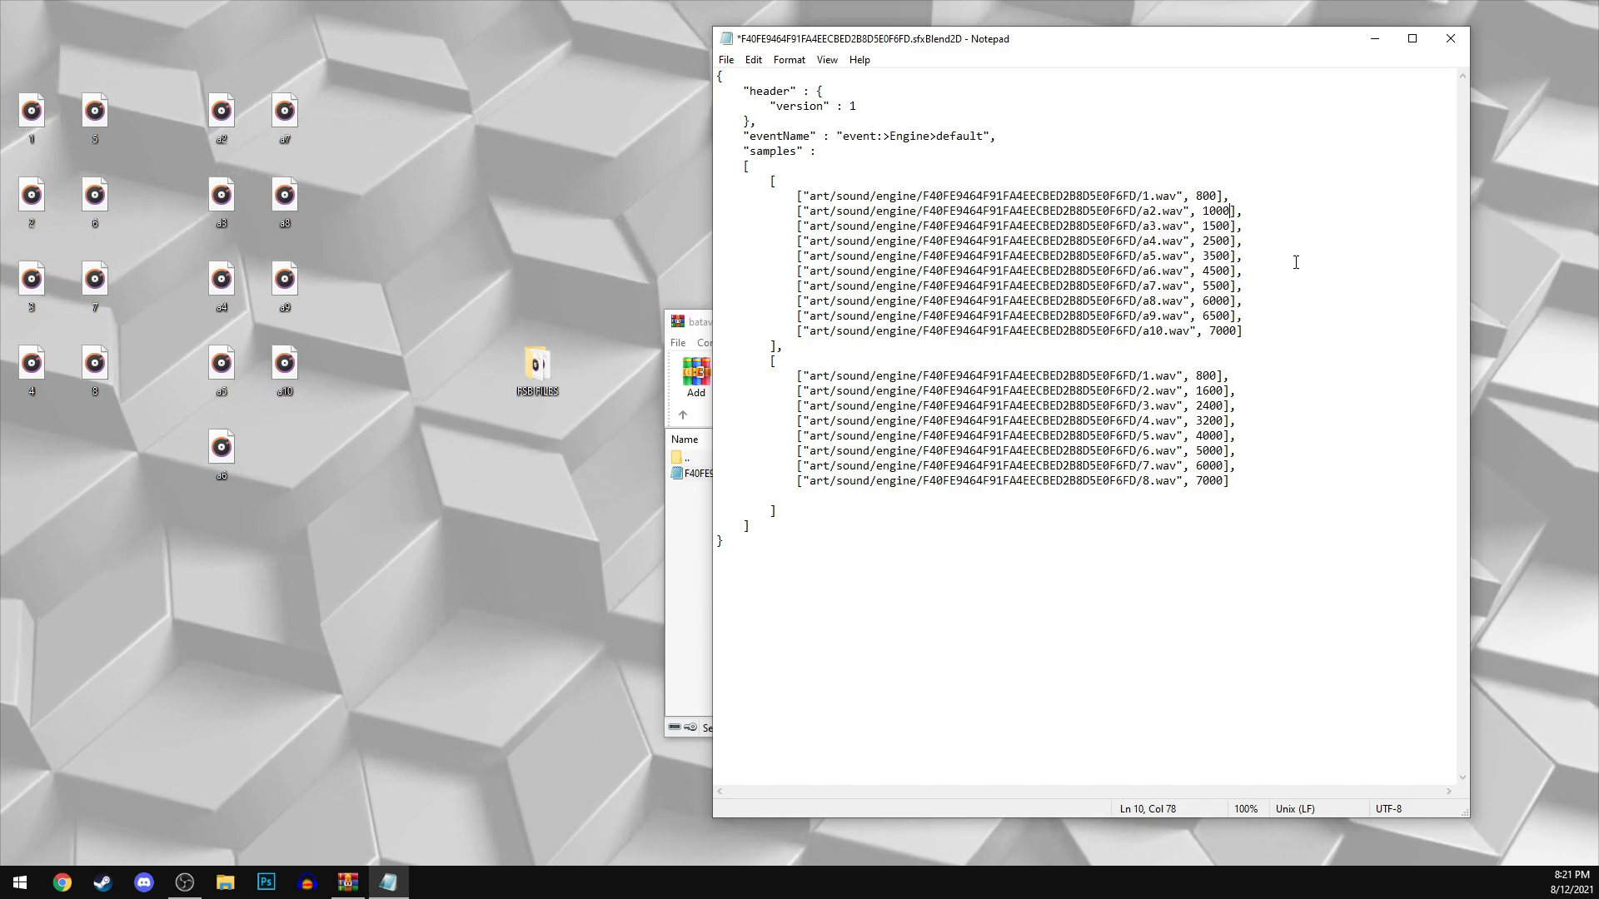
Step: Save the edited sfxBlend2D file
{"action": "left_click", "coordinate": [1239, 419]}
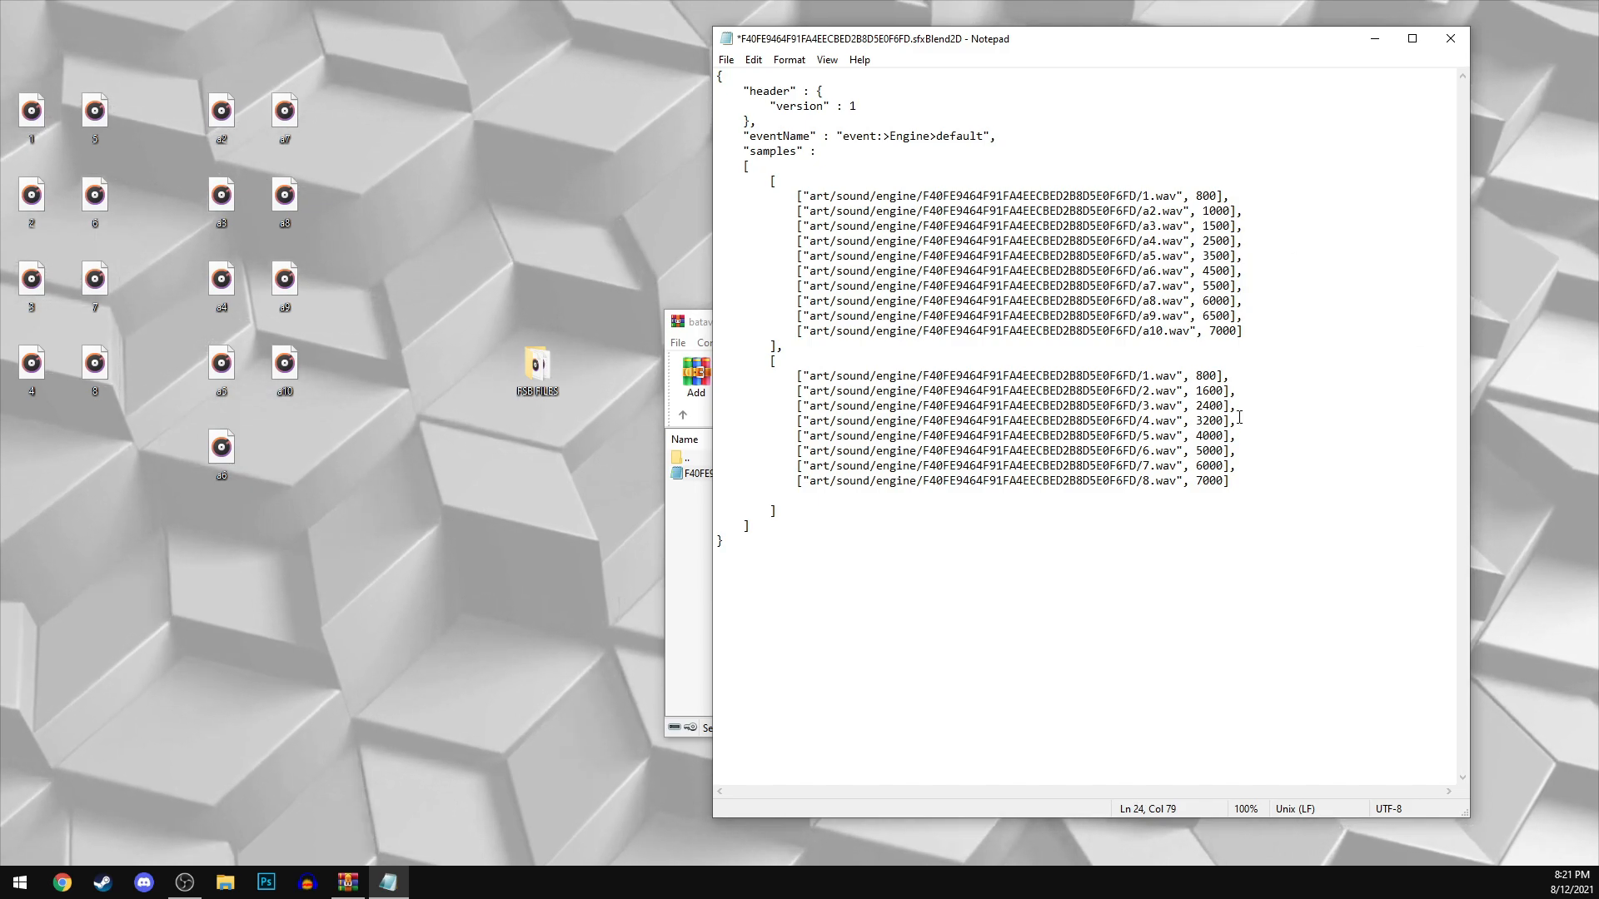
{"action": "left_click", "coordinate": [727, 59]}
{"action": "left_click", "coordinate": [752, 134]}
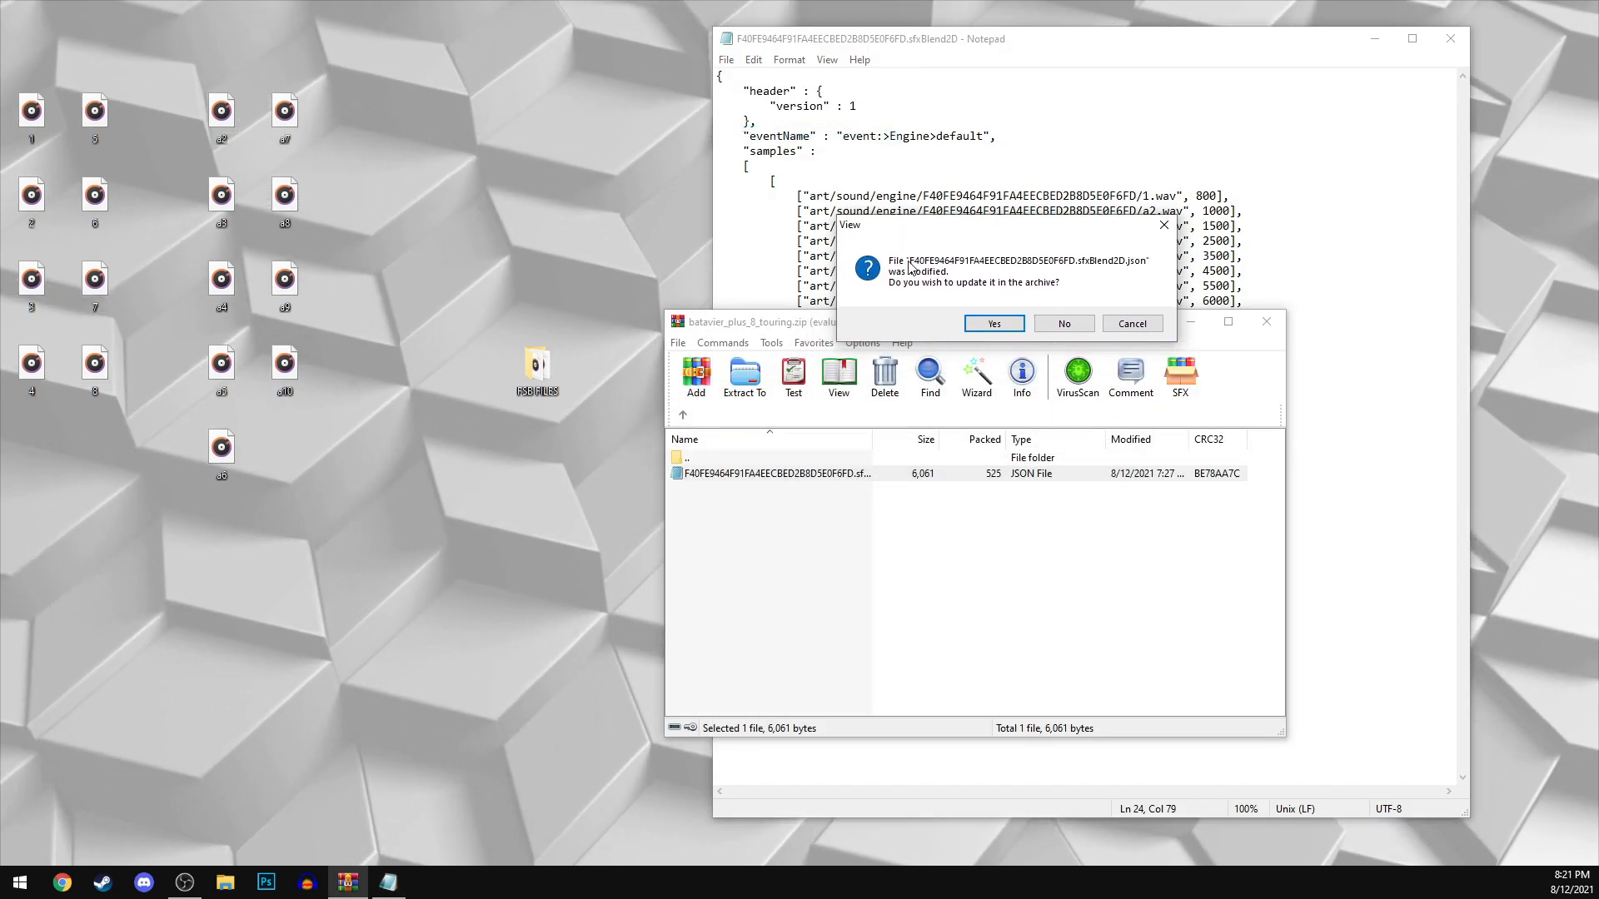
Step: Update the modified sfxBlend2D file in the batavier_plus_8_touring archive, and close both the archive and the text file
{"action": "left_click", "coordinate": [826, 43]}
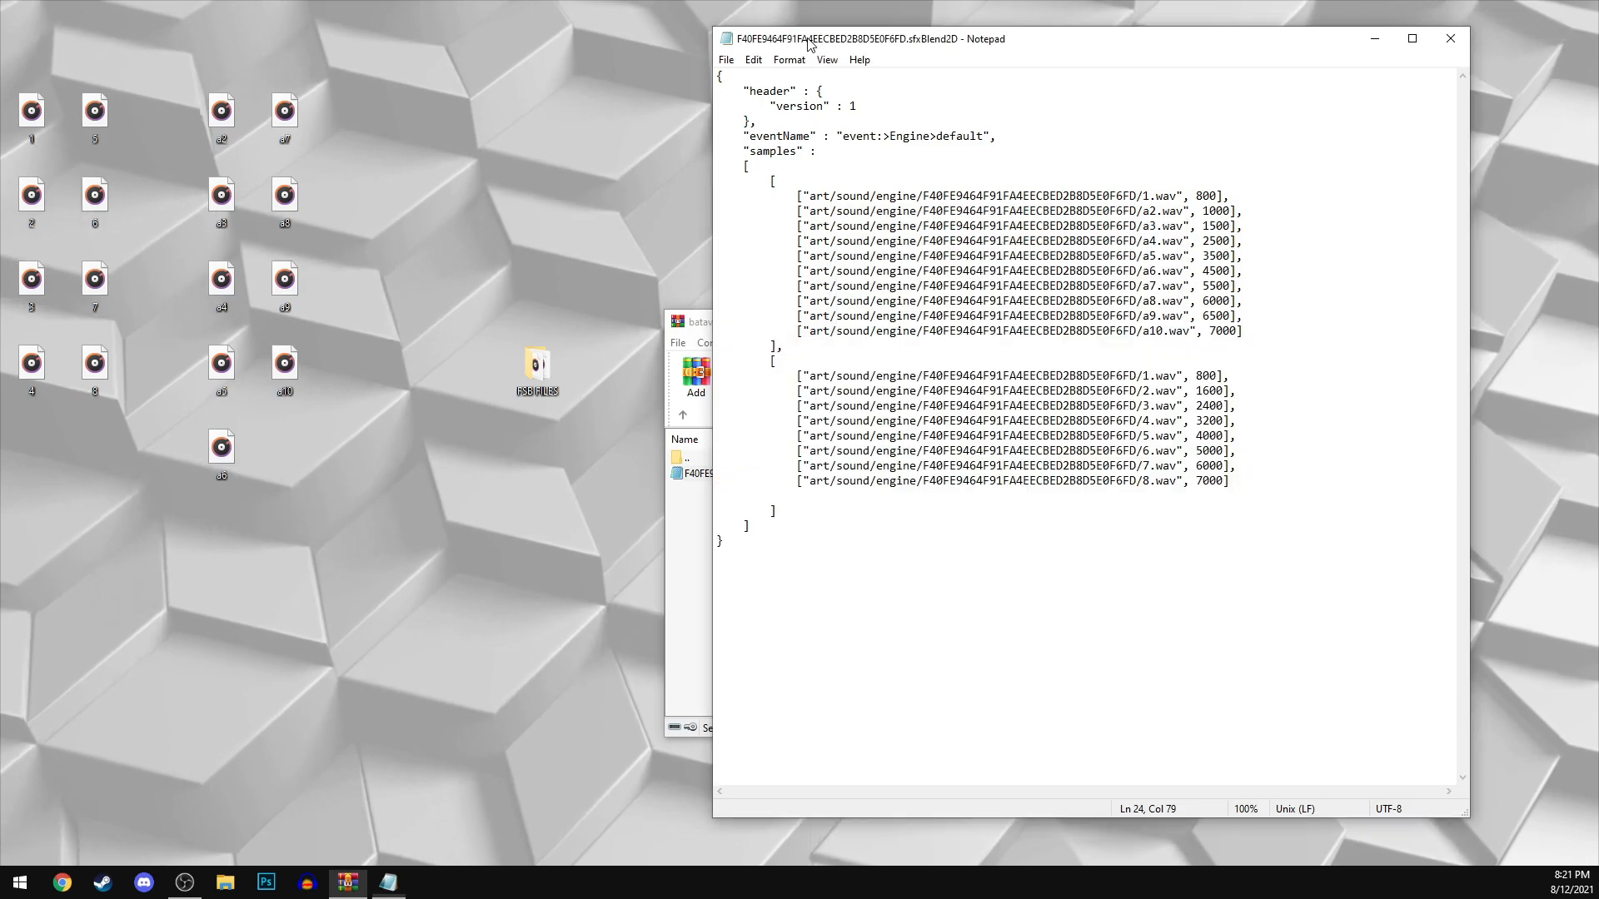
{"action": "left_click", "coordinate": [675, 356]}
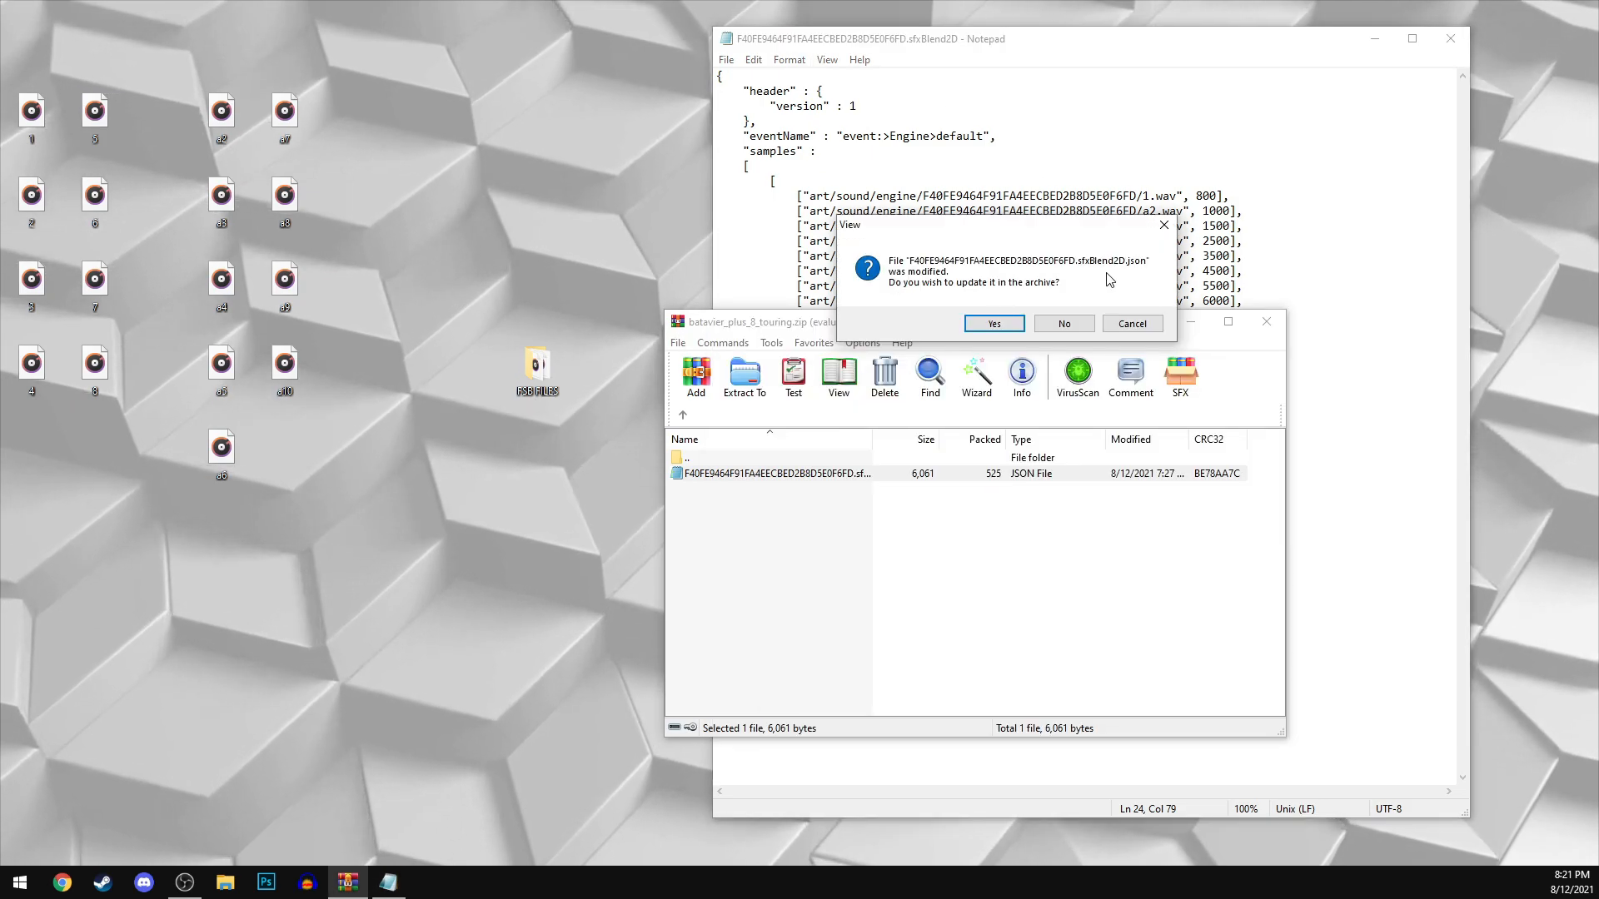
{"action": "left_click", "coordinate": [994, 324]}
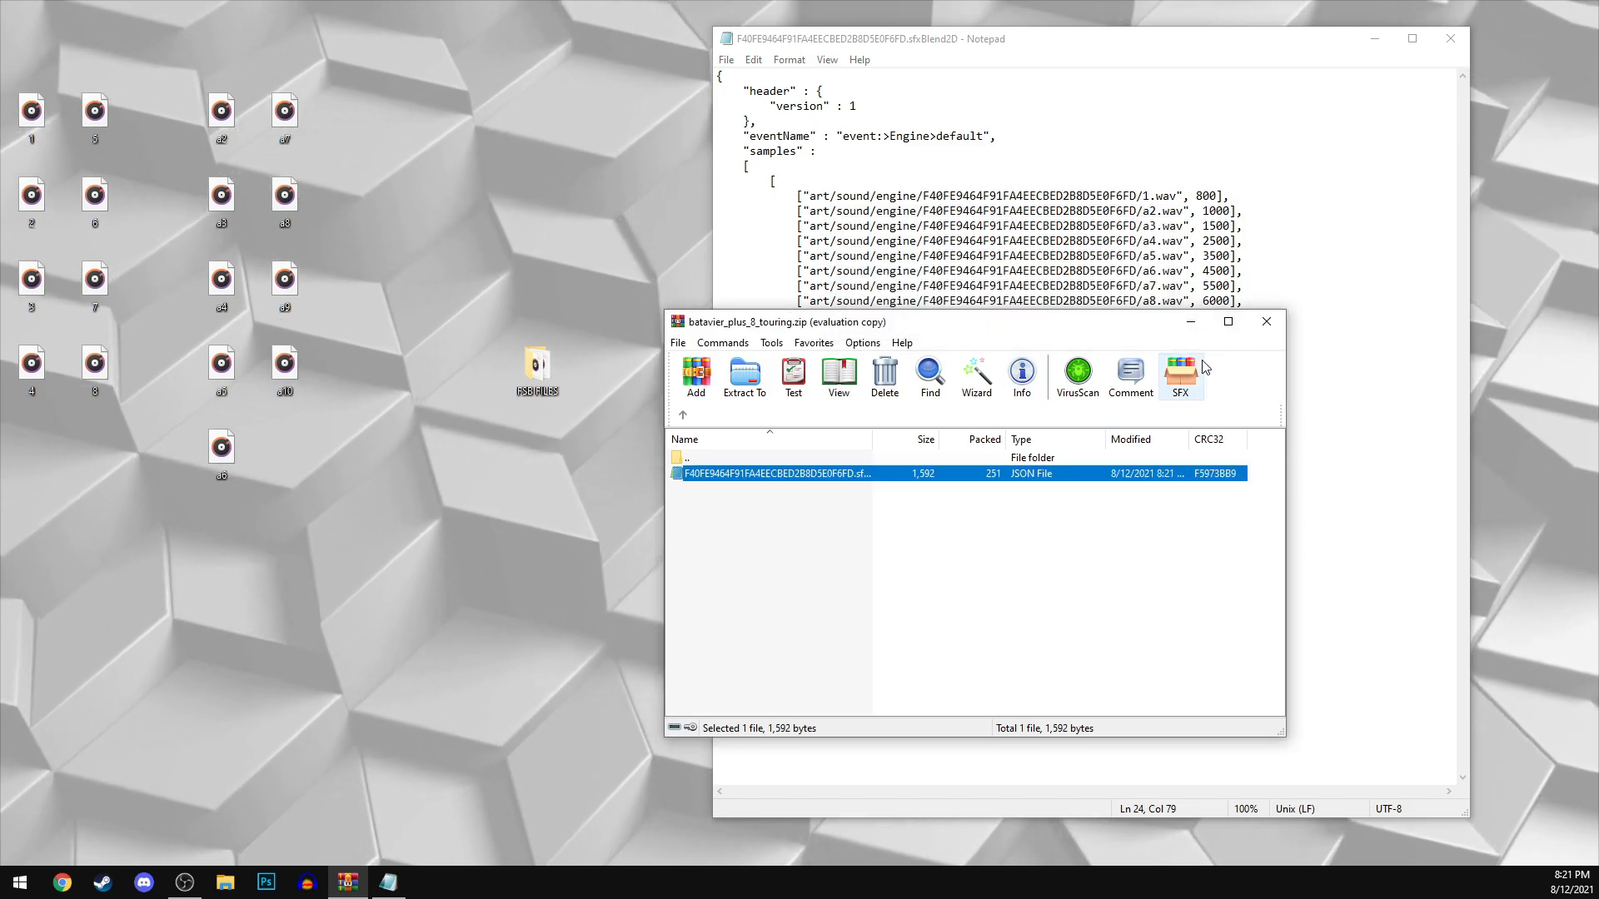
{"action": "left_click", "coordinate": [1283, 330]}
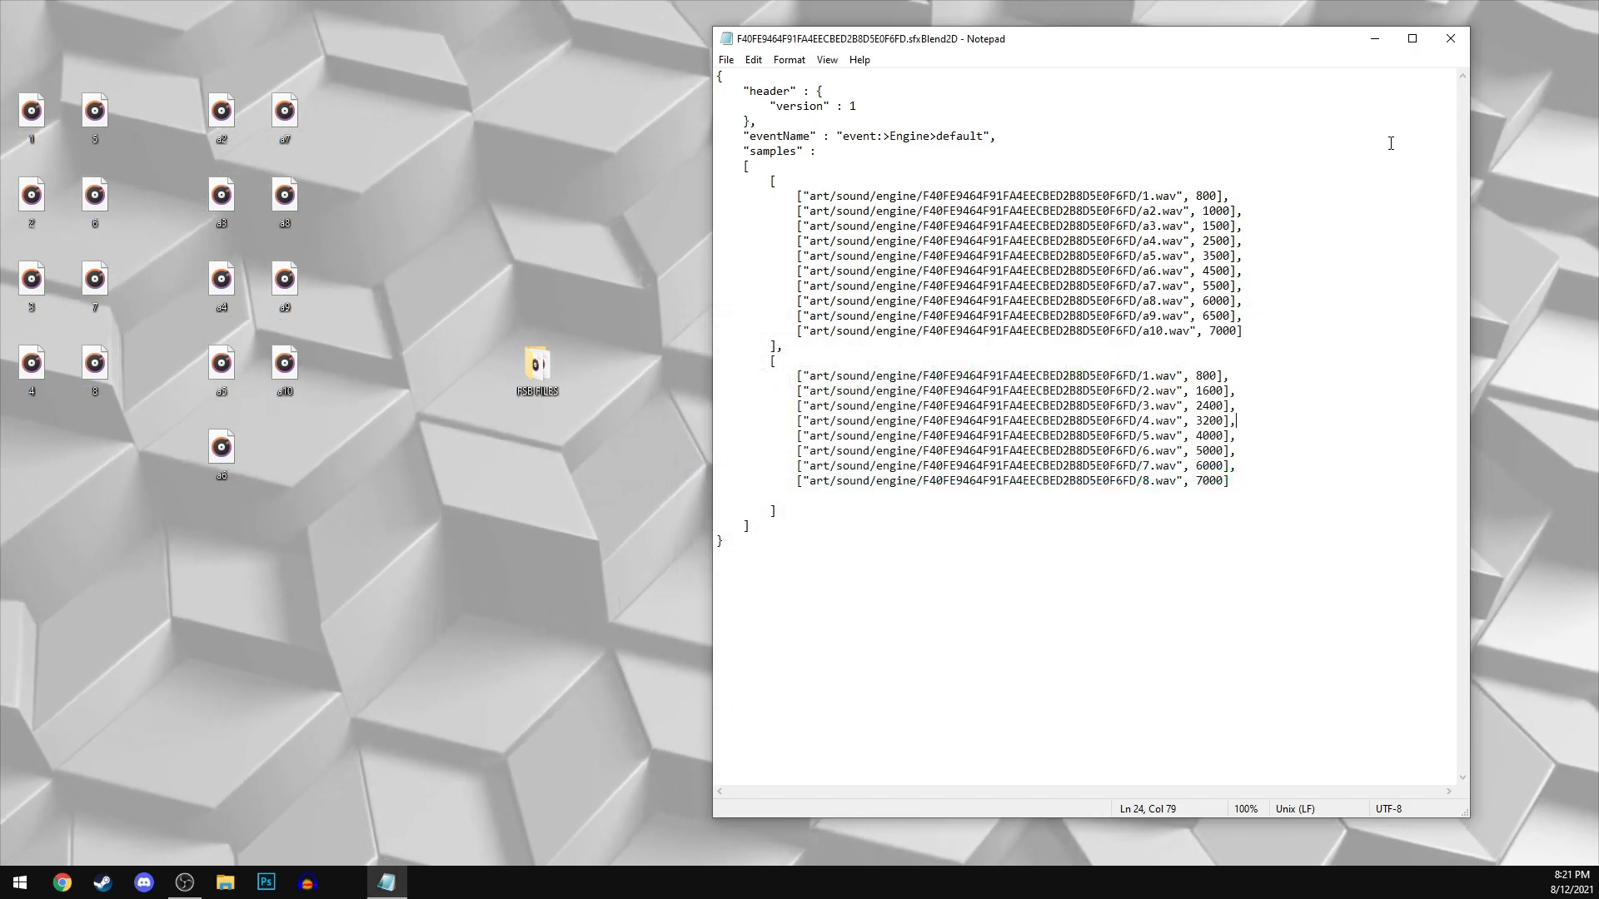
{"action": "left_click", "coordinate": [1448, 39]}
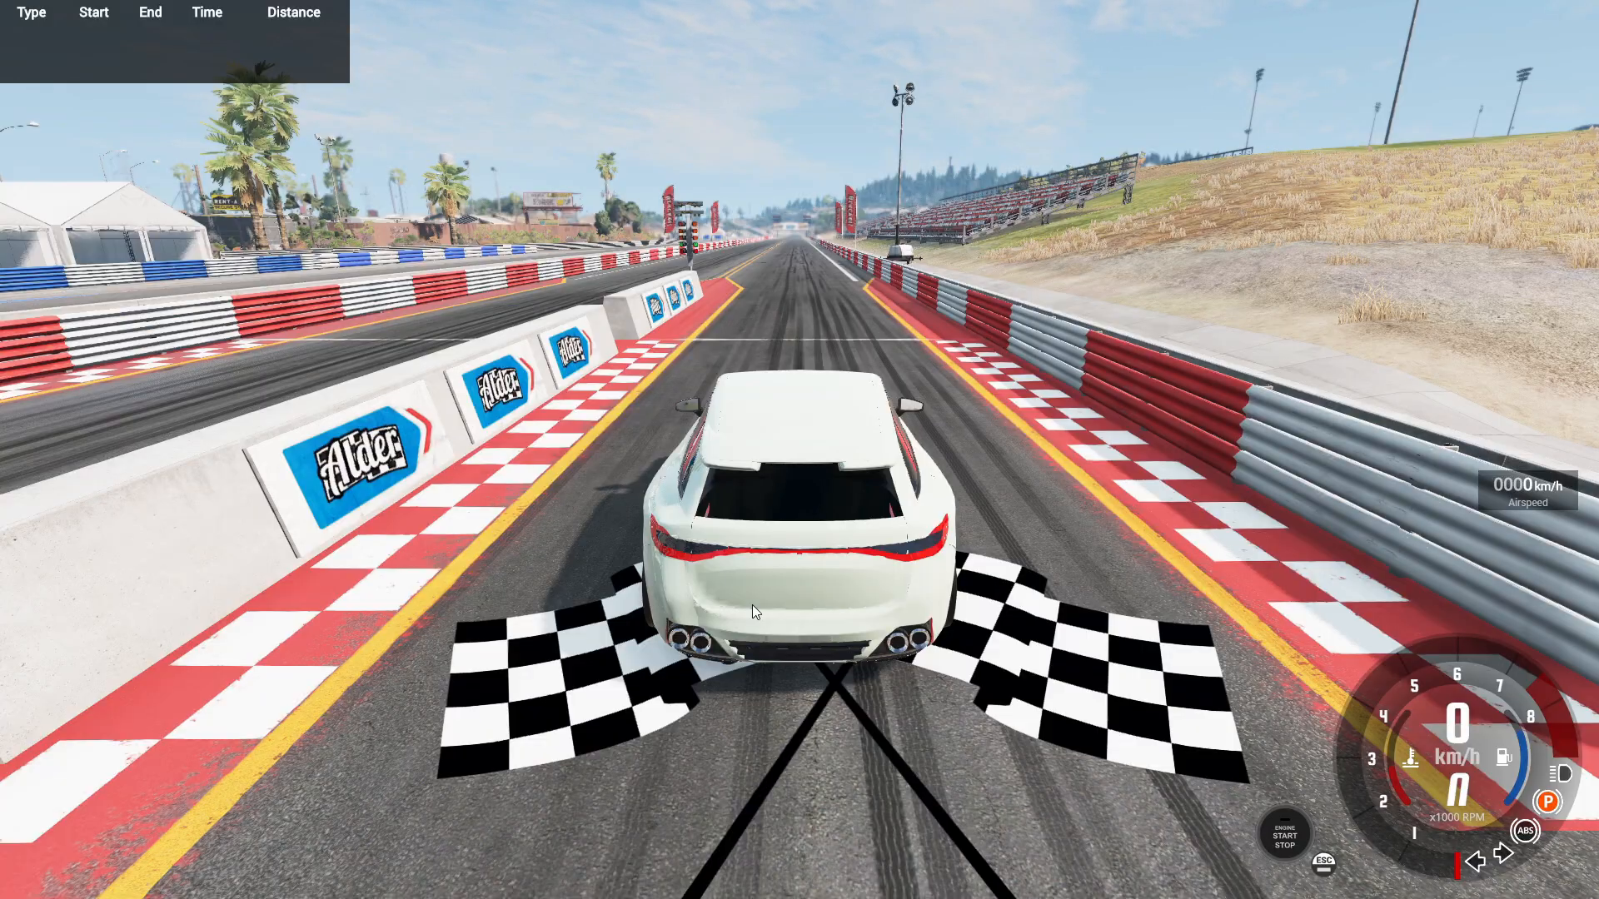
Step: In the driving game, view the car from several sides and rev its engine while stationary to check the new sound
{"action": "left_click_drag", "start_coordinate": [1023, 595], "coordinate": [397, 518]}
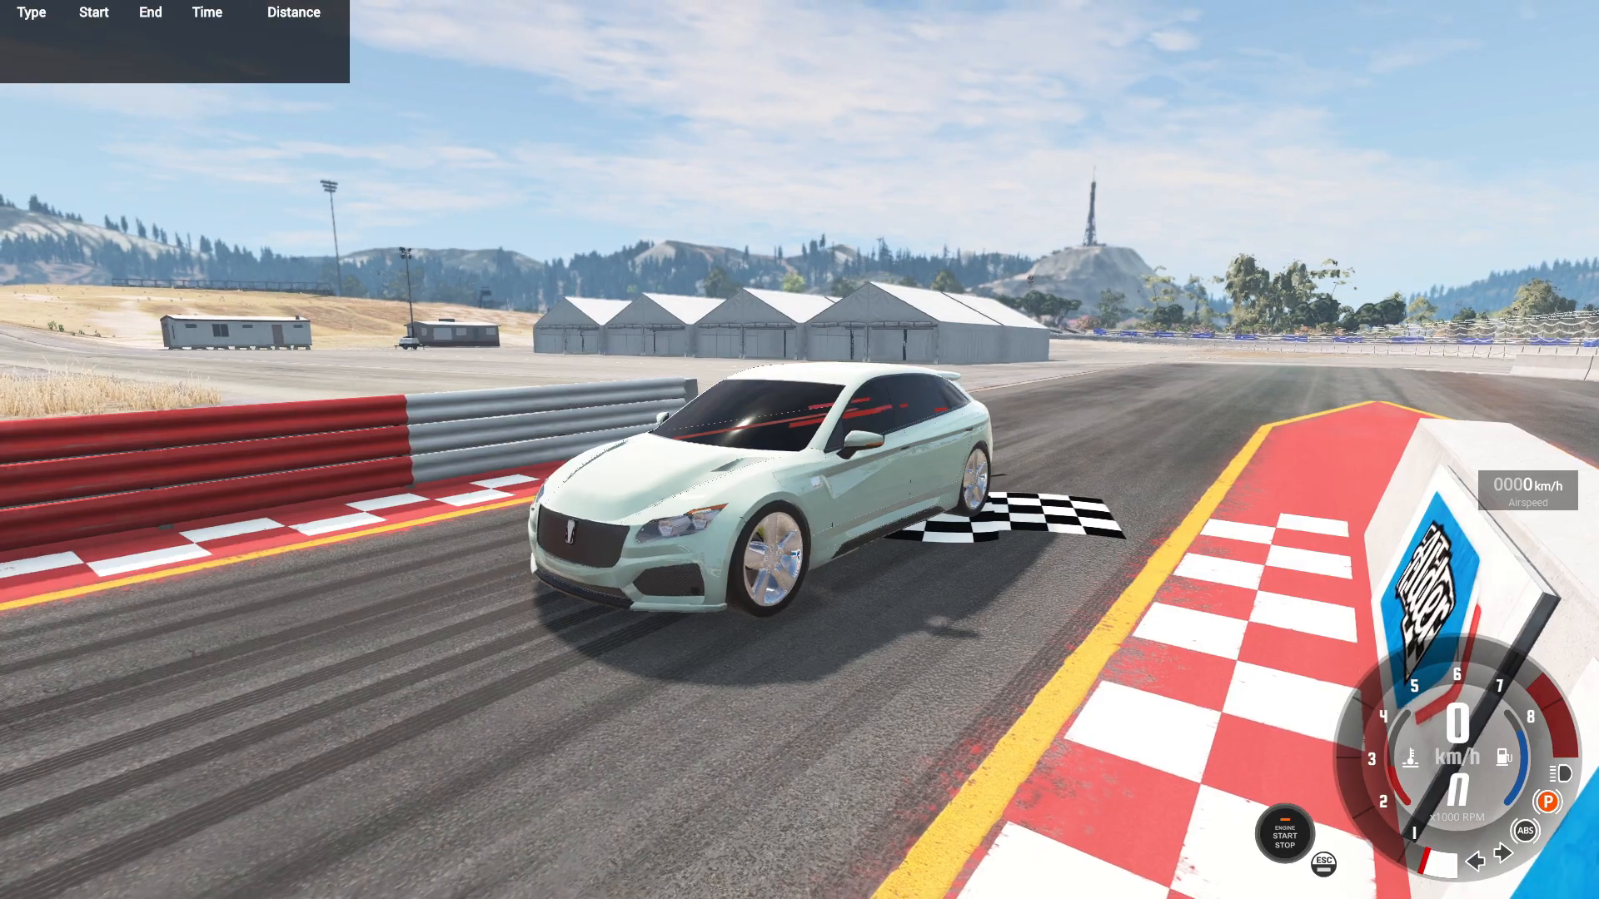
{"action": "left_click_drag", "start_coordinate": [799, 450], "coordinate": [633, 458]}
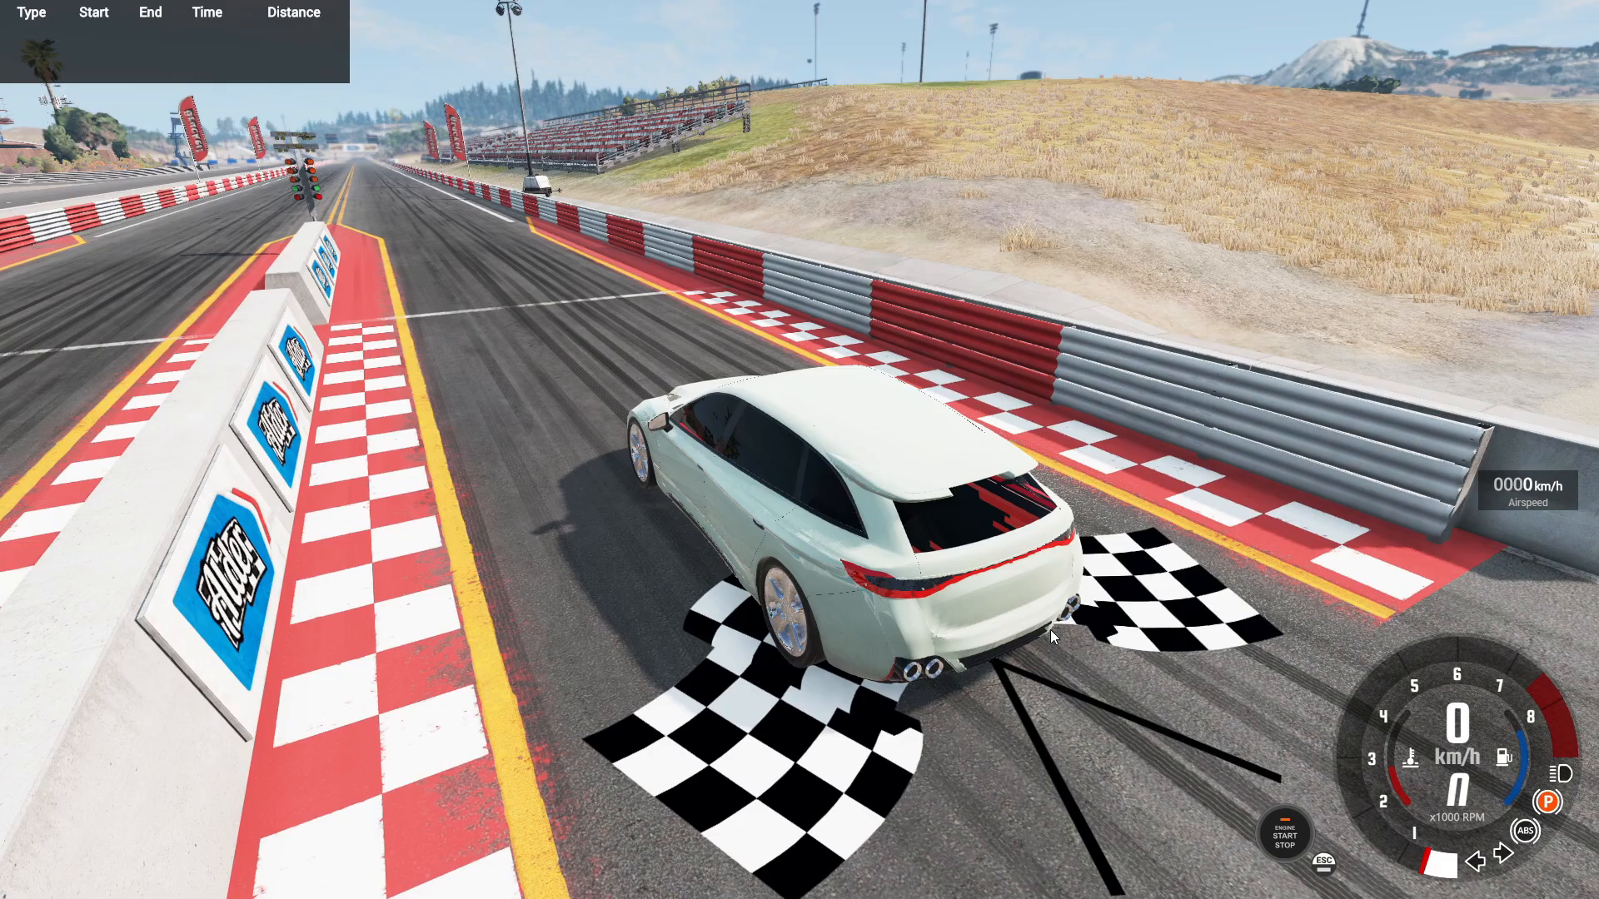
{"action": "key", "text": "w"}
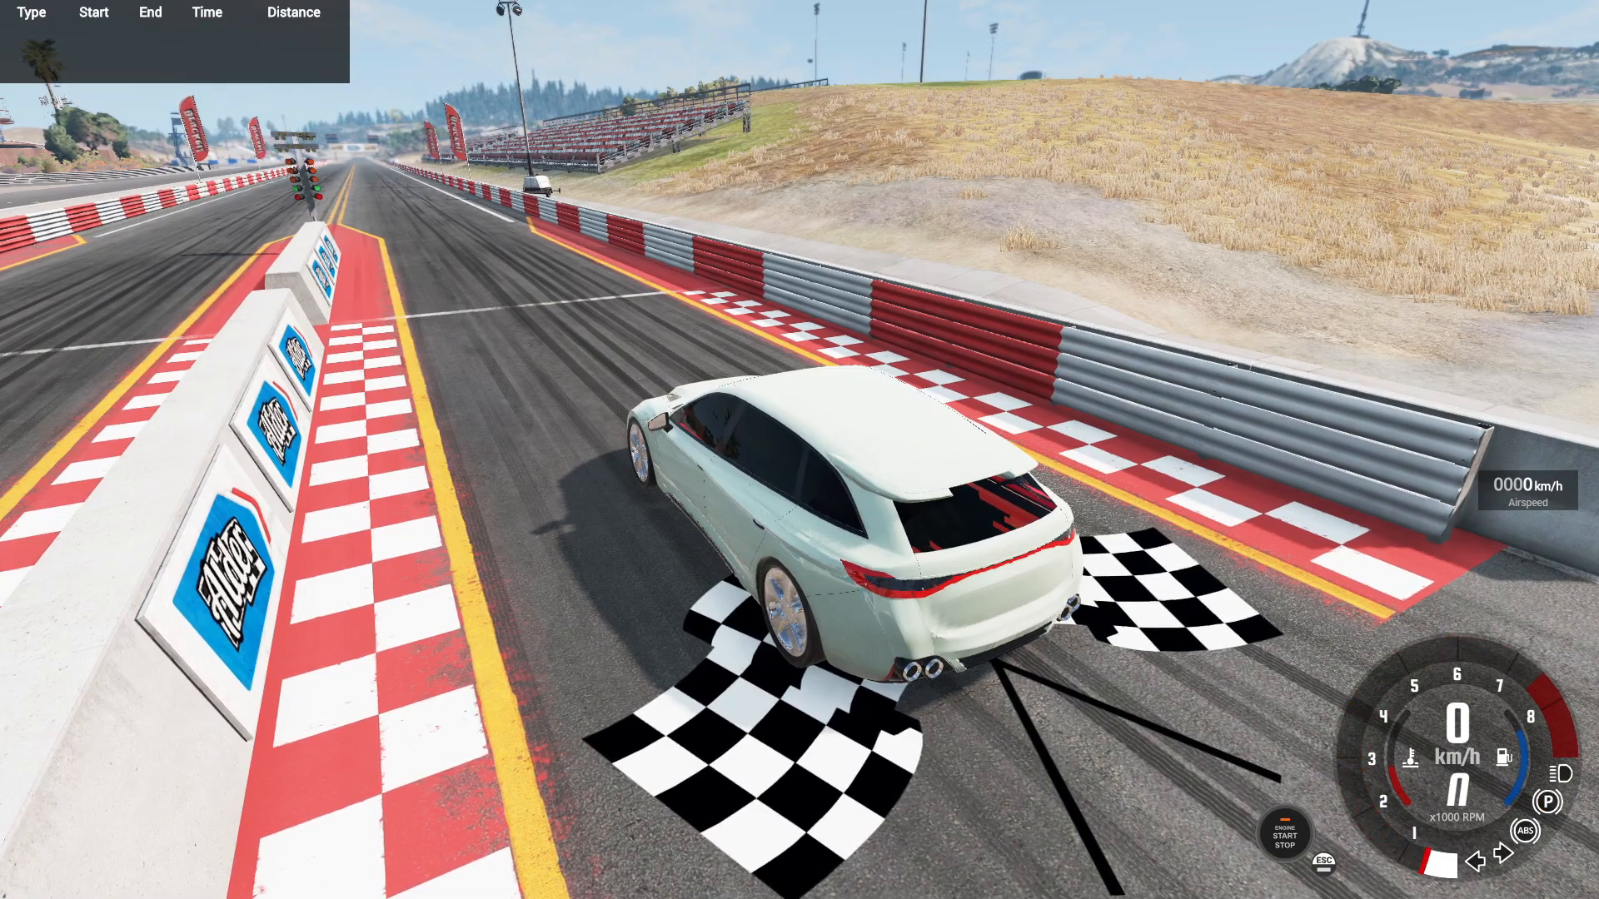
{"action": "key", "text": "w"}
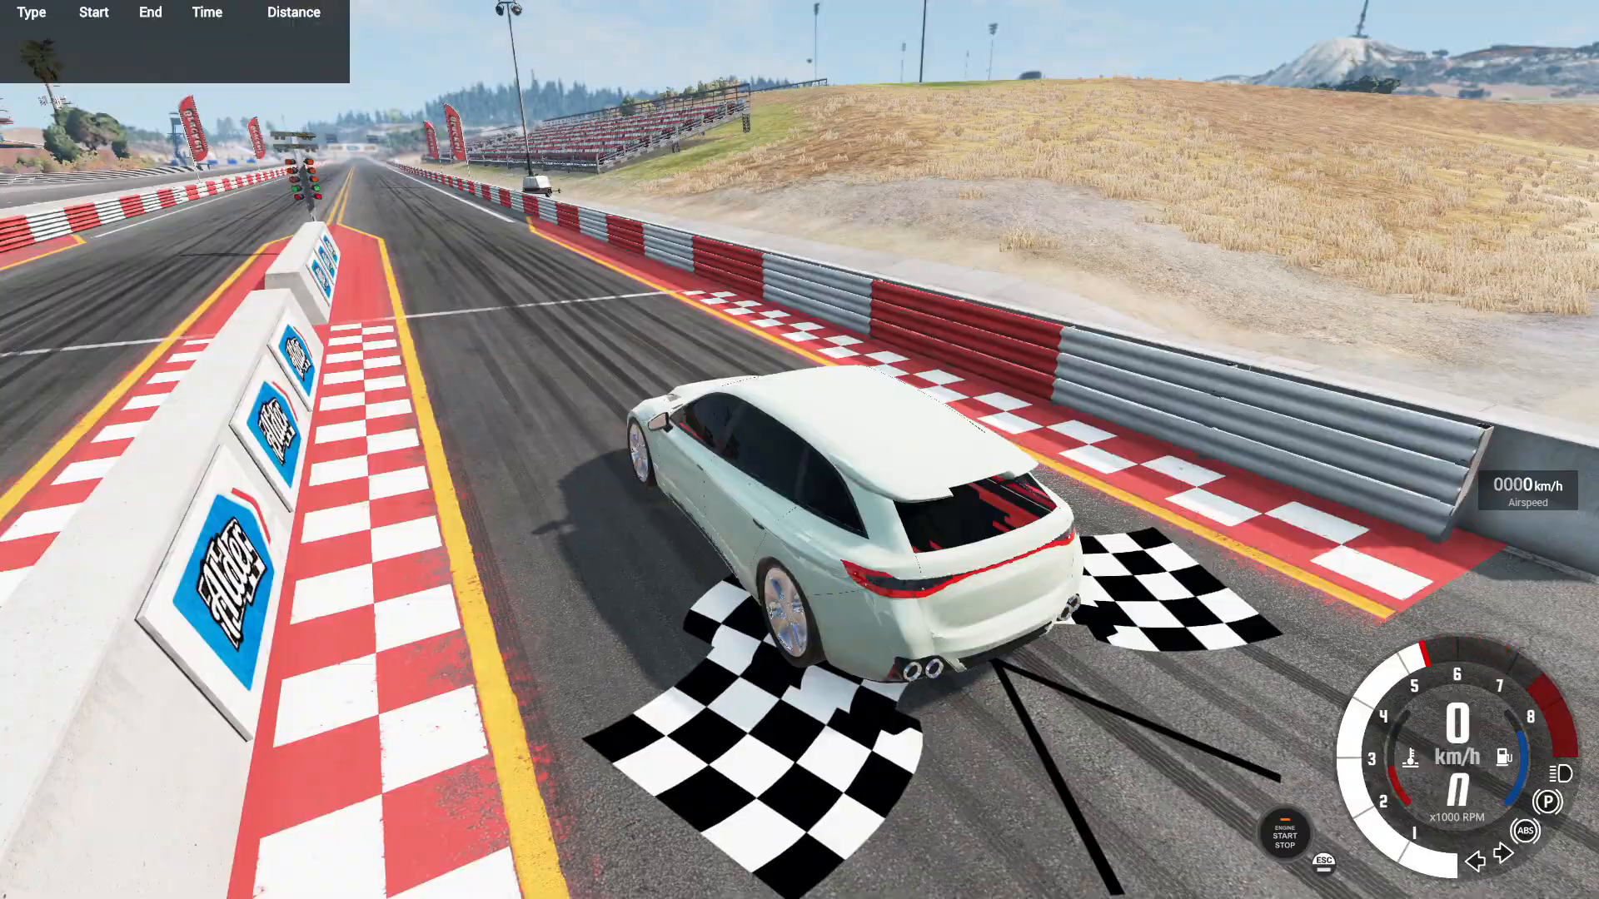
Step: Accelerate the car down the drag strip, shifting up through the gears to check the engine sound, and reset it to the start
{"action": "key", "text": "x"}
{"action": "key", "text": "x"}
{"action": "key", "text": "x"}
{"action": "key", "text": "x"}
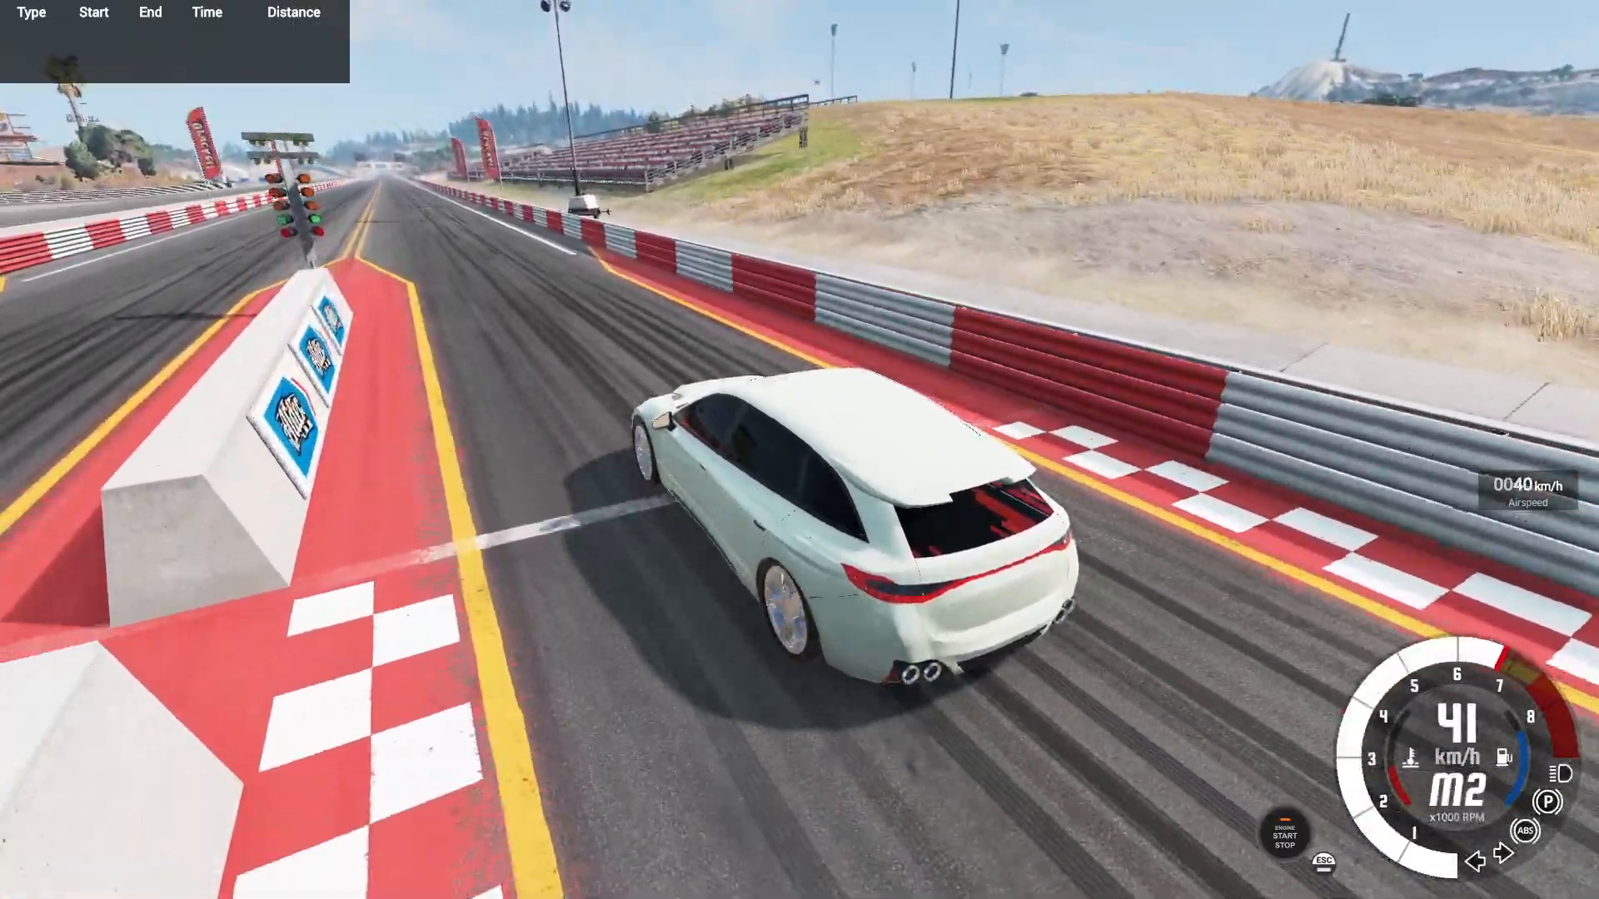
{"action": "key", "text": "x"}
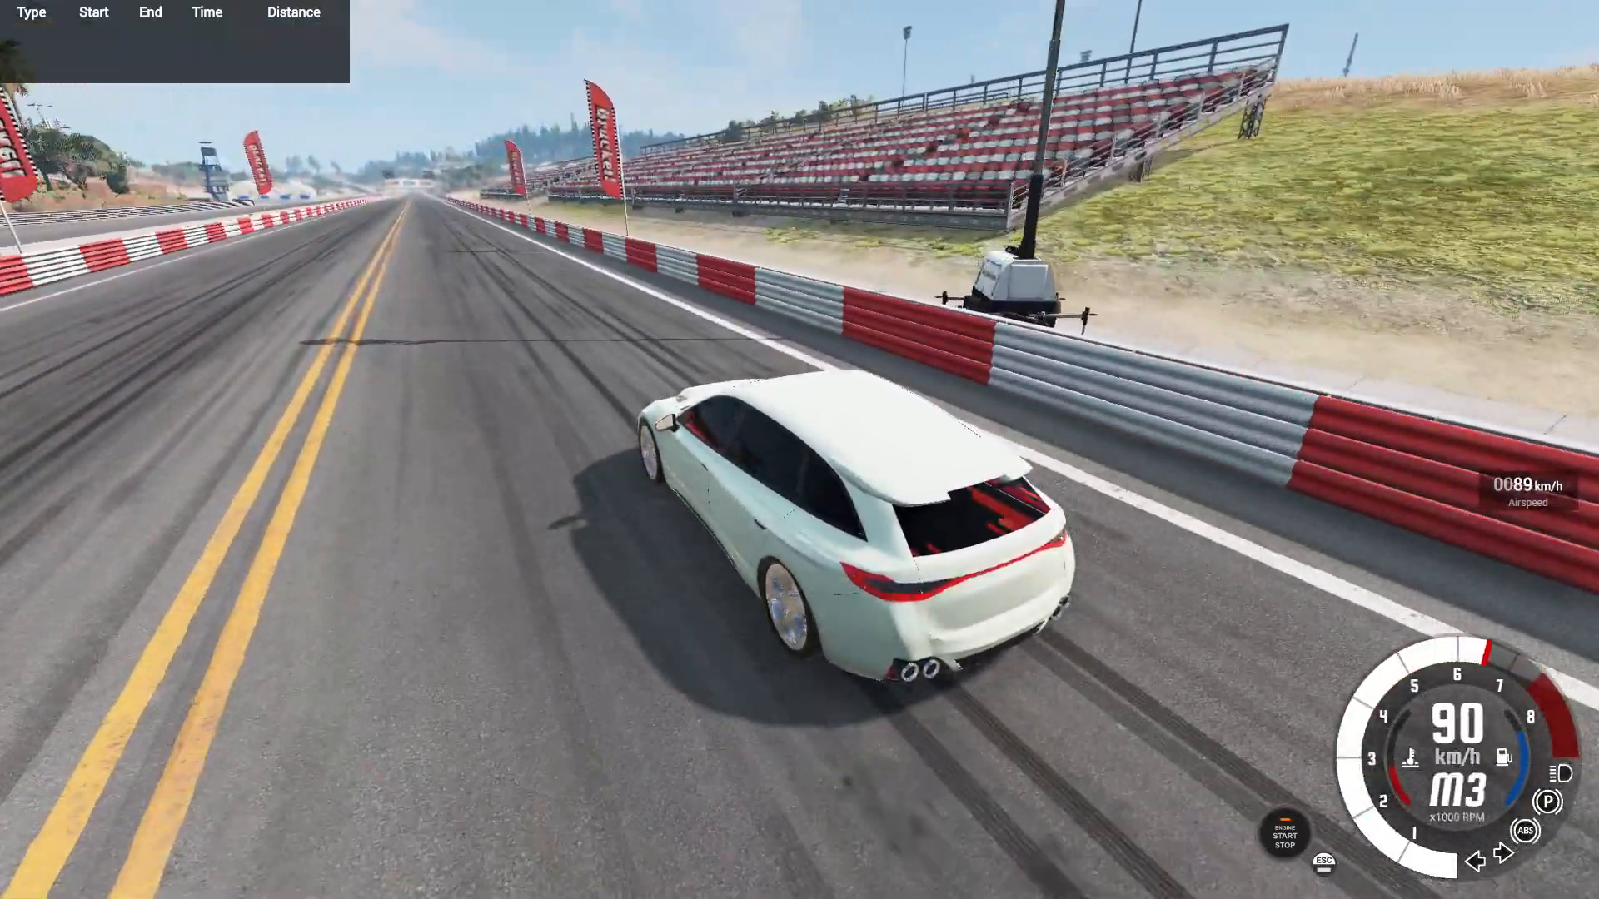
{"action": "key", "text": "x"}
{"action": "key", "text": "r"}
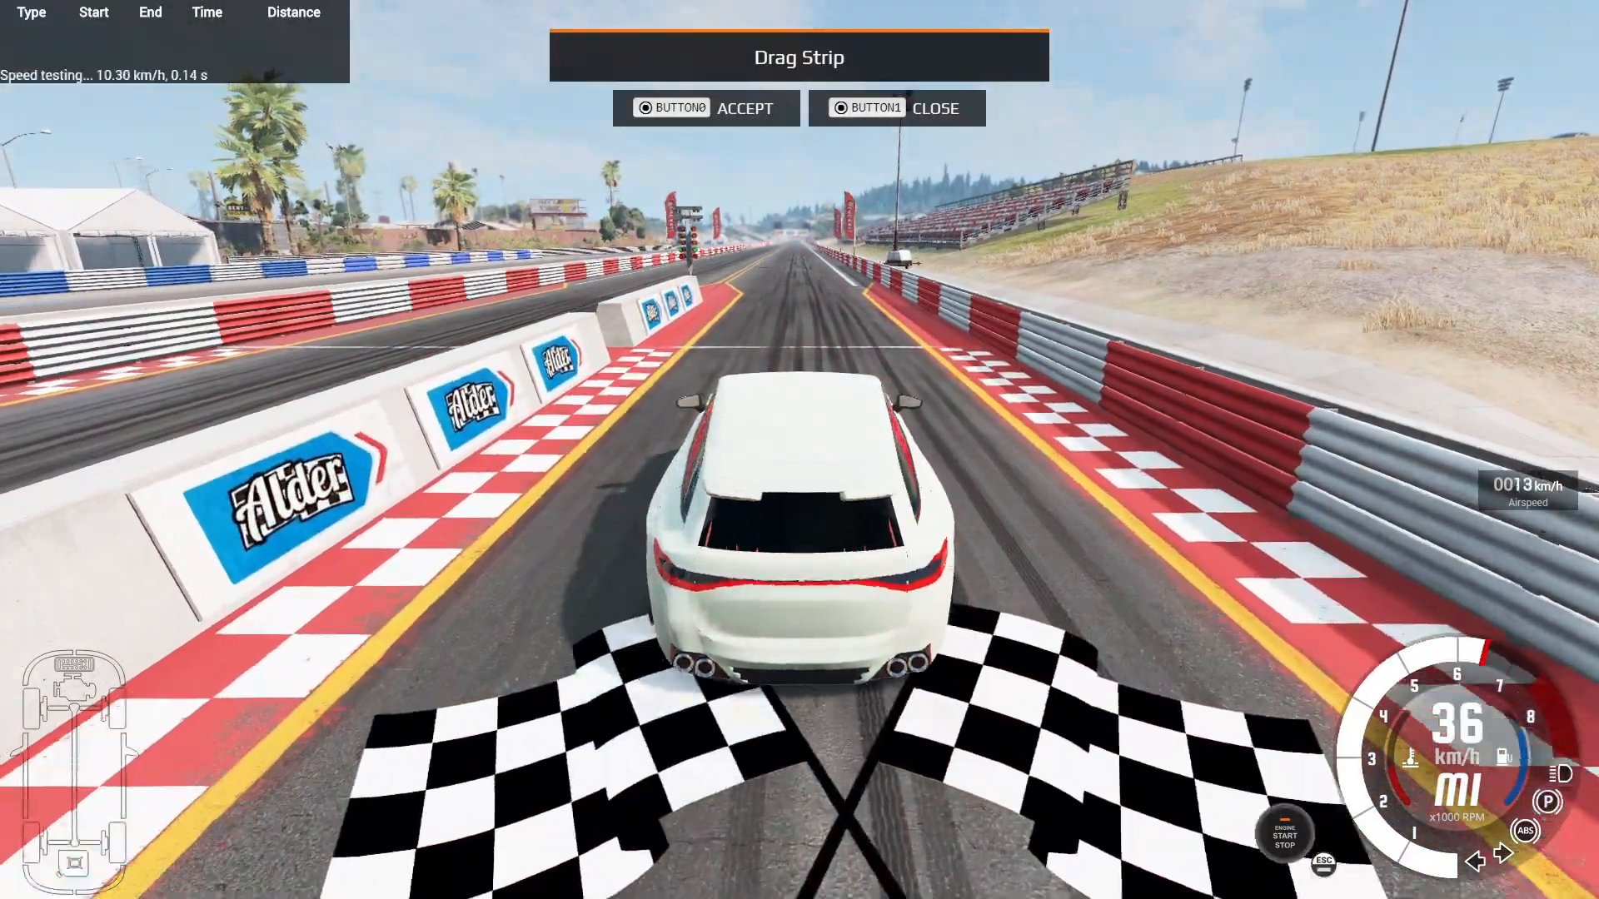
Step: Run the car down the drag strip again with an upshift, and brake while shifting down
{"action": "key", "text": "x"}
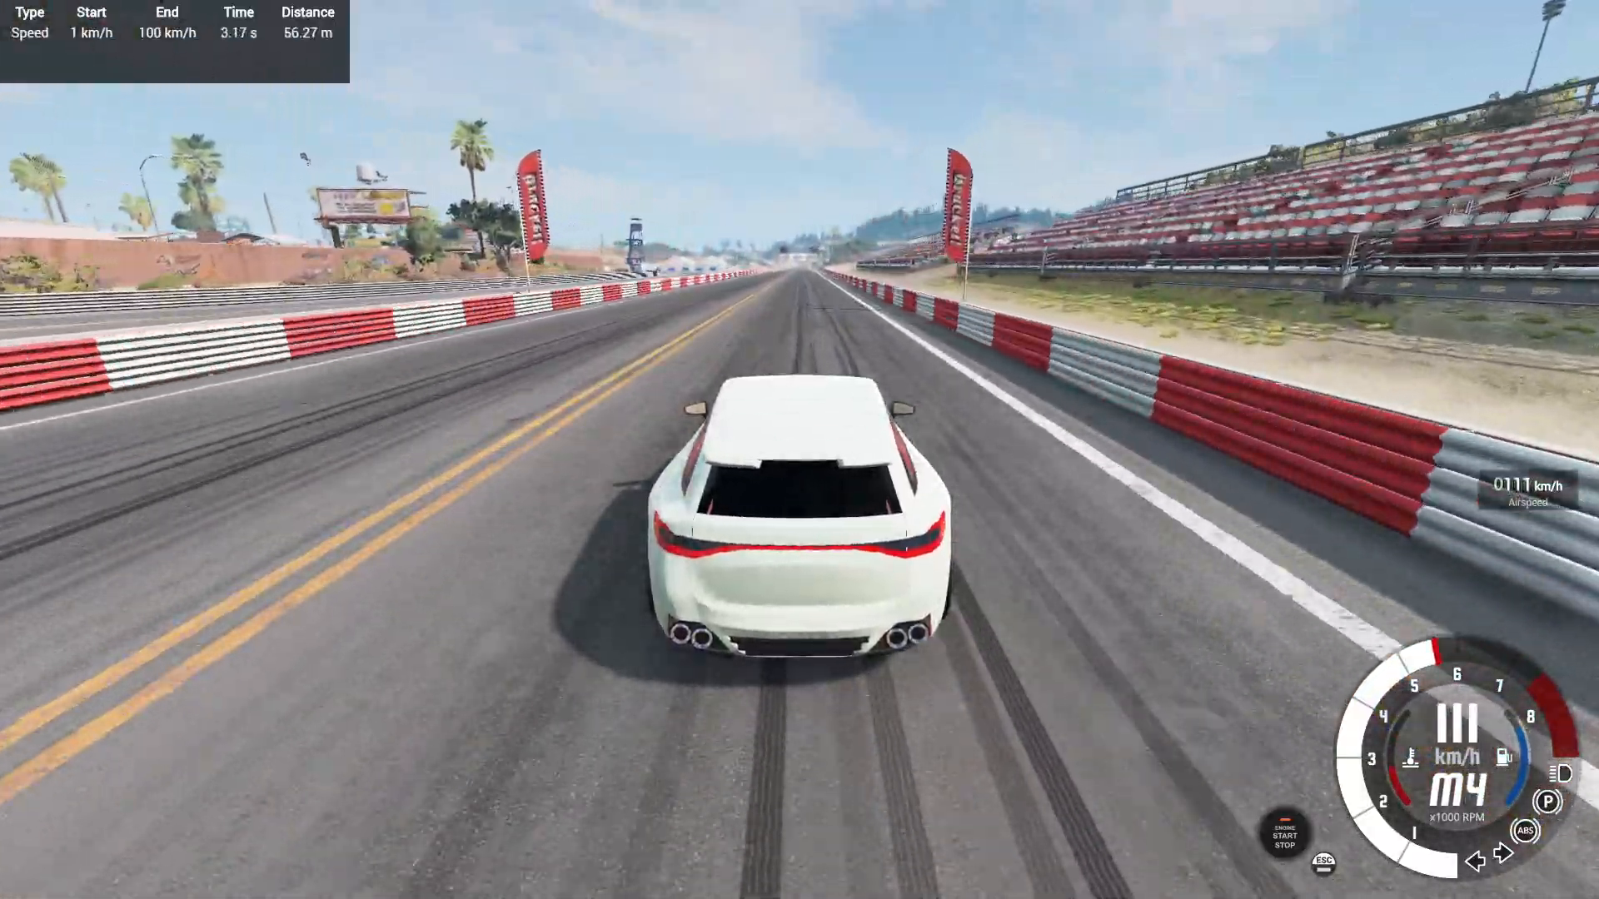
{"action": "key", "text": "Down"}
{"action": "key", "text": "z"}
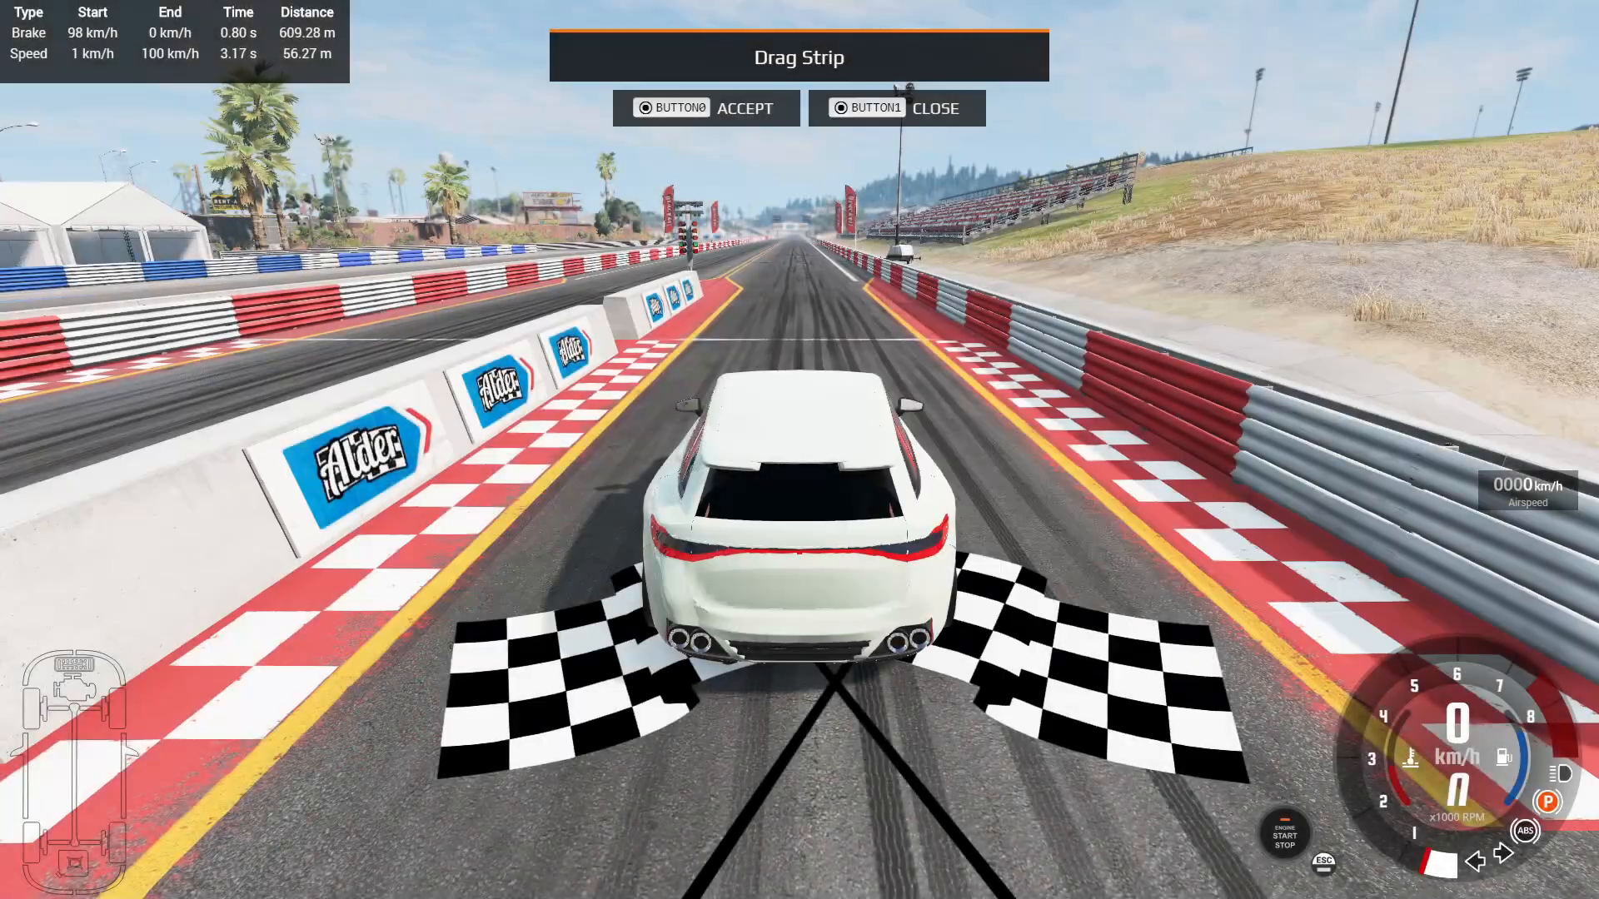
{"action": "left_click_drag", "start_coordinate": [1060, 671], "coordinate": [1482, 687]}
{"action": "left_click_drag", "start_coordinate": [799, 450], "coordinate": [817, 345]}
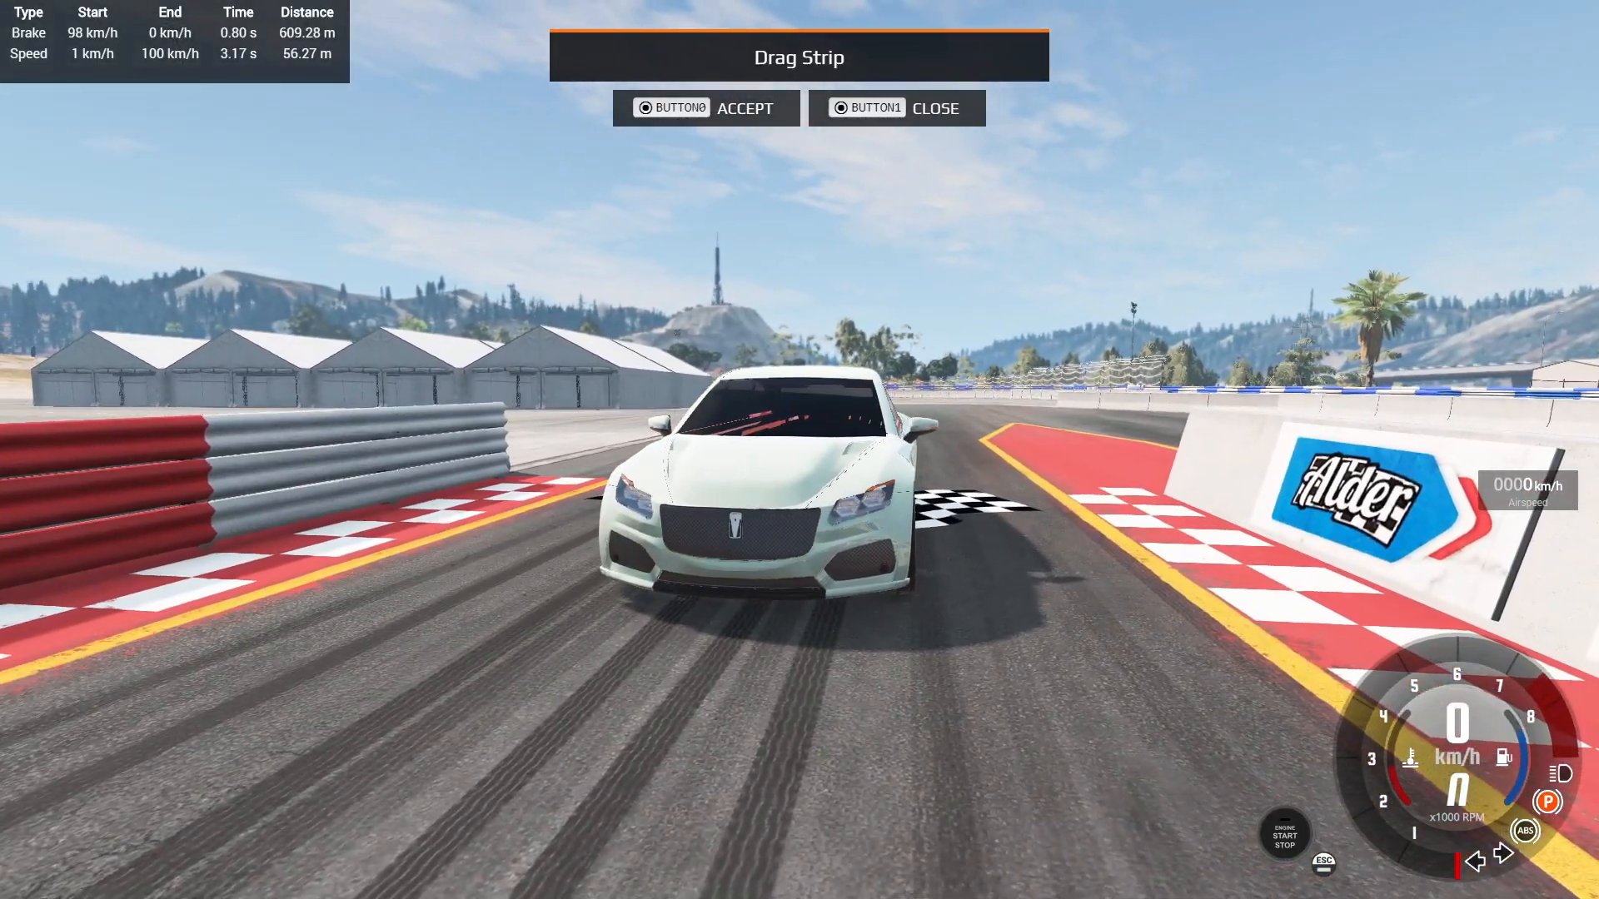
{"action": "left_click_drag", "start_coordinate": [800, 449], "coordinate": [658, 542]}
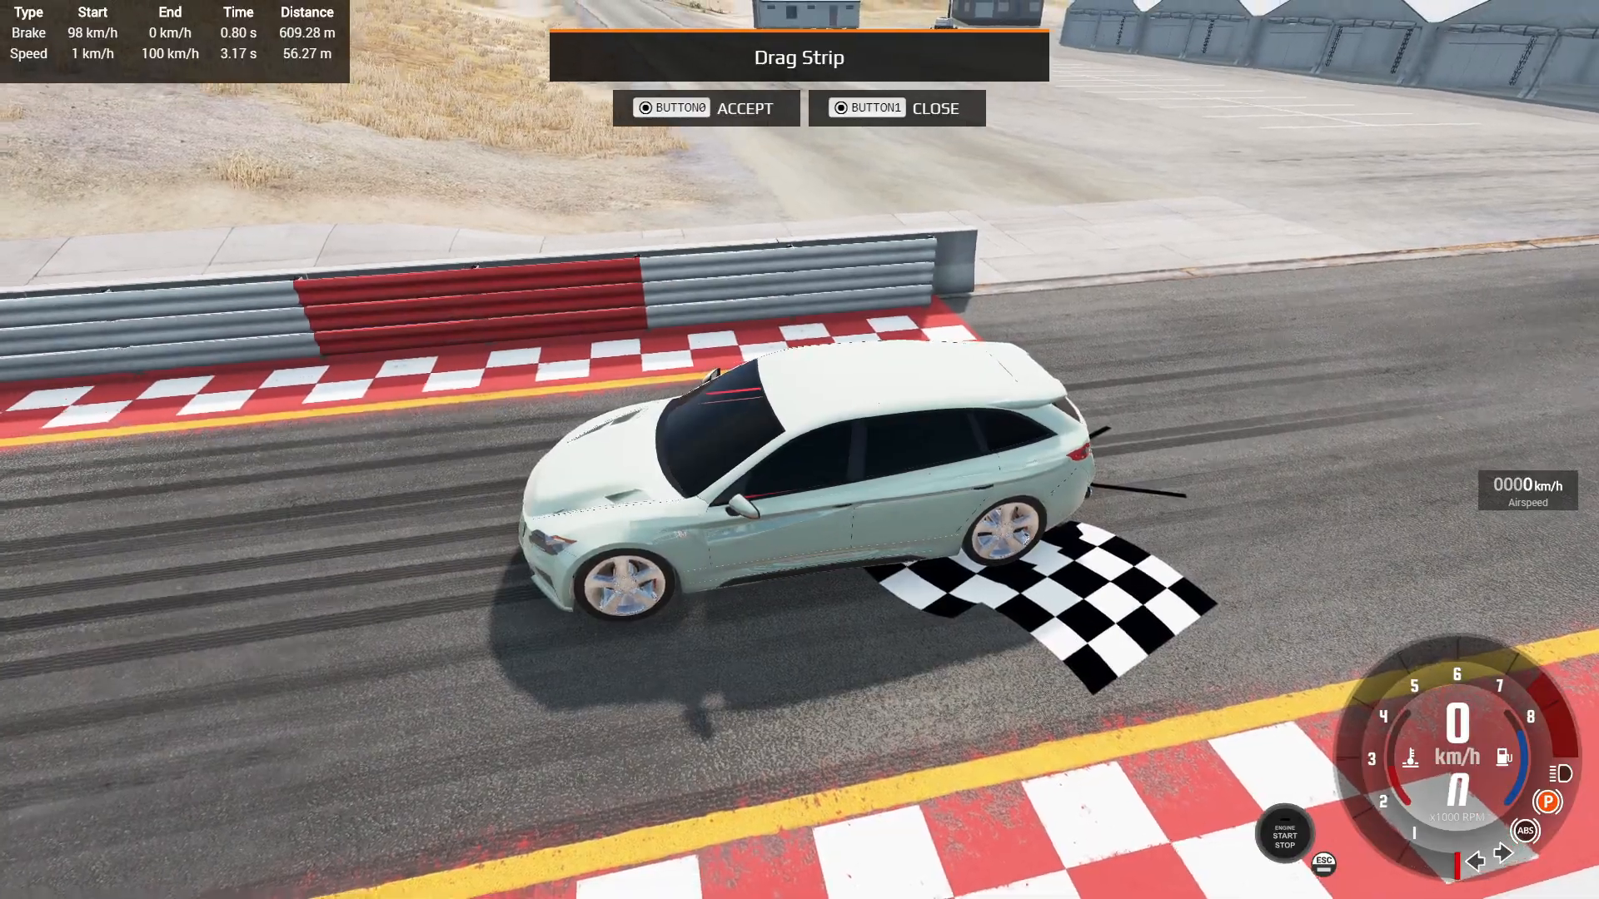
{"action": "left_click_drag", "start_coordinate": [799, 450], "coordinate": [166, 350]}
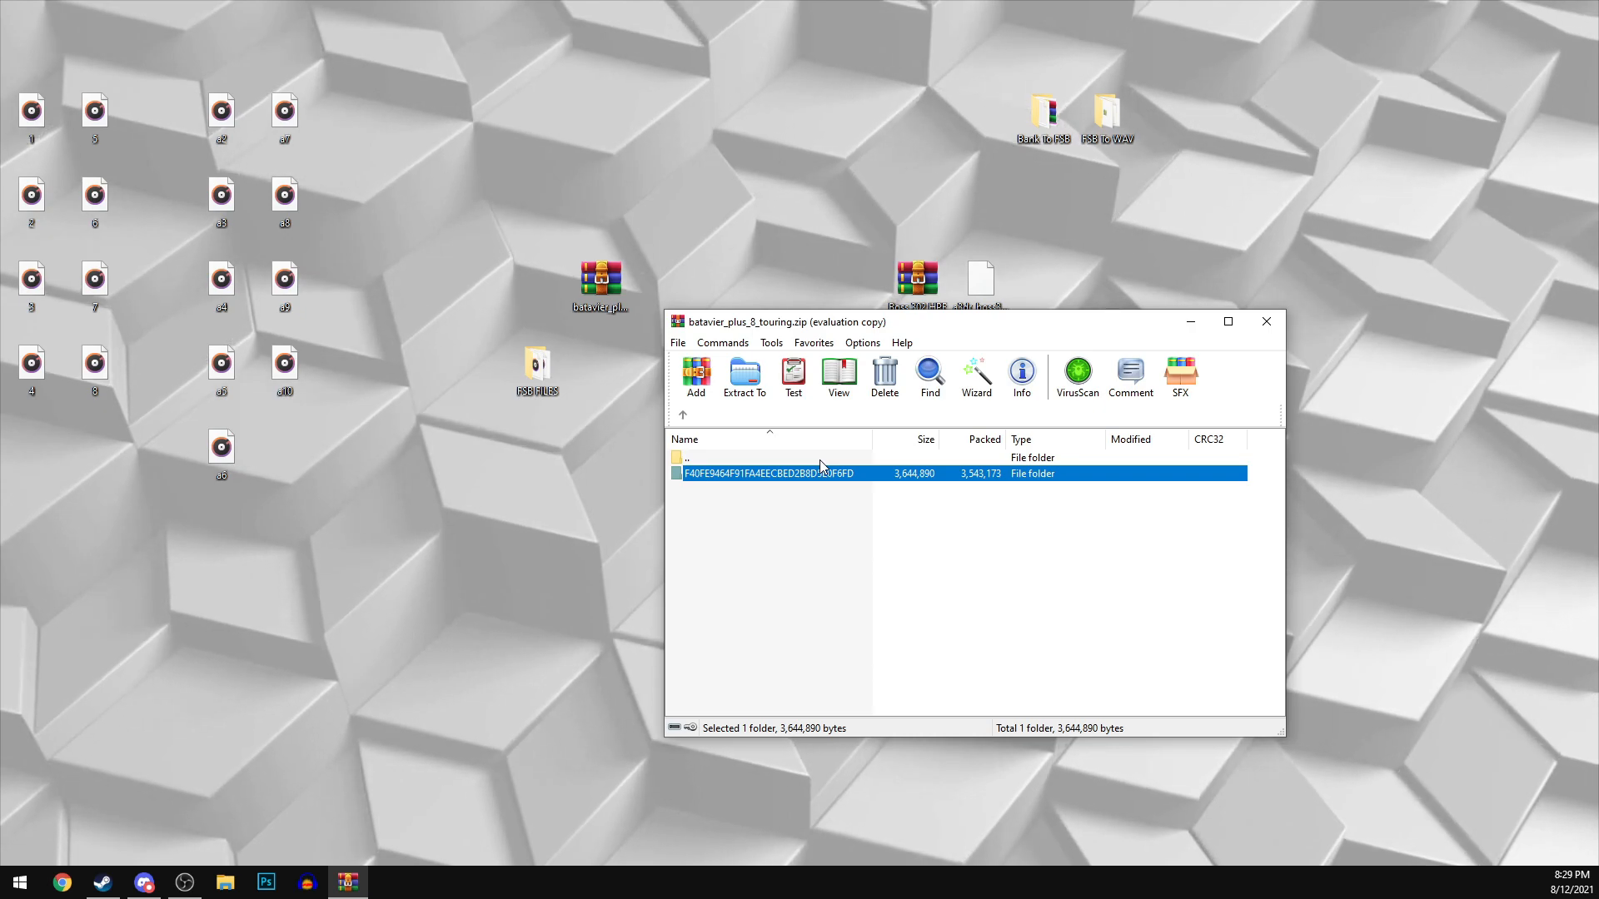
Step: Move the batavier_plus_8_touring archive window lower to uncover the archives and sound files on the desktop
{"action": "left_click_drag", "start_coordinate": [875, 332], "coordinate": [875, 448]}
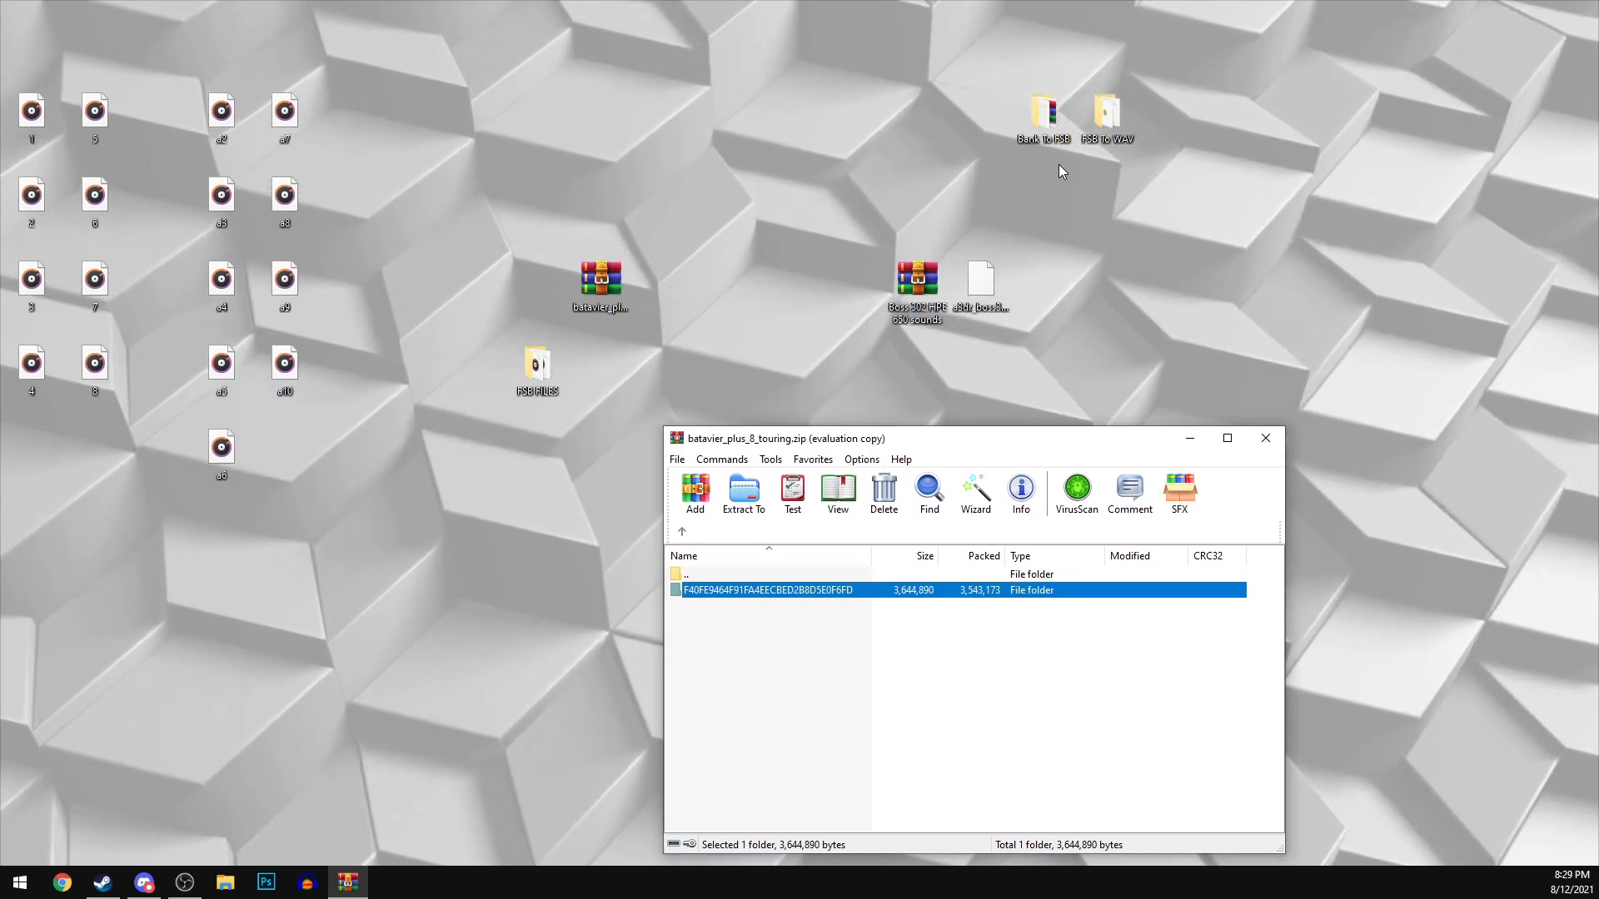